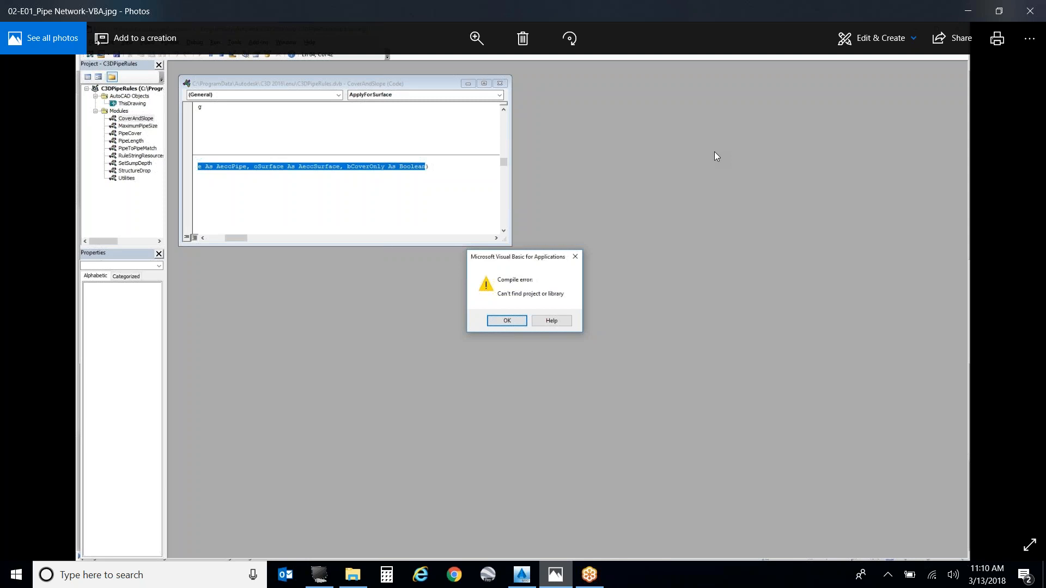
Step: Page through the pipe network images to view the VBA-to-.NET rule conversion and the macro validation errors
{"action": "key", "text": "Right"}
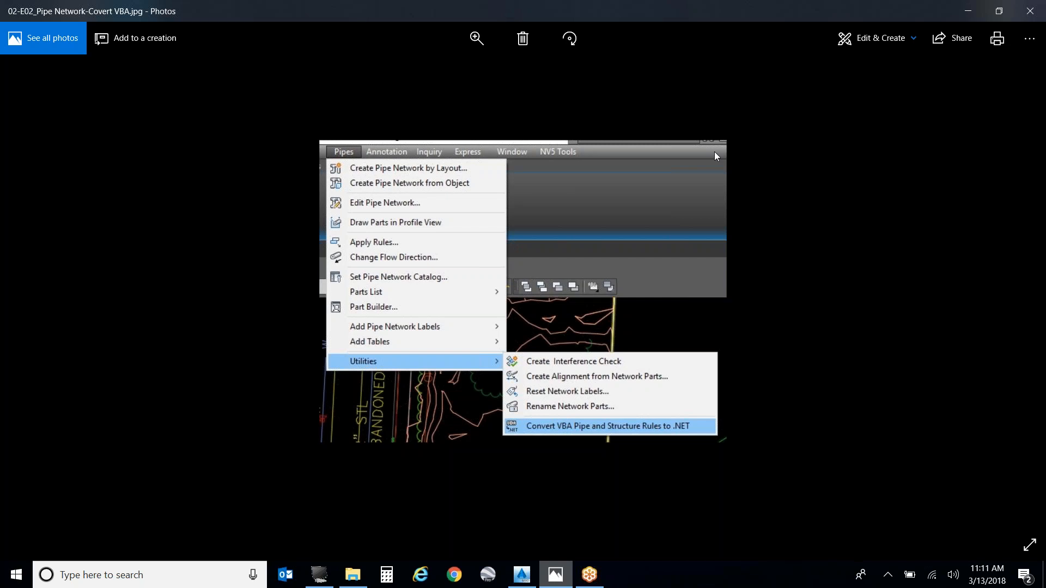
{"action": "key", "text": "Right"}
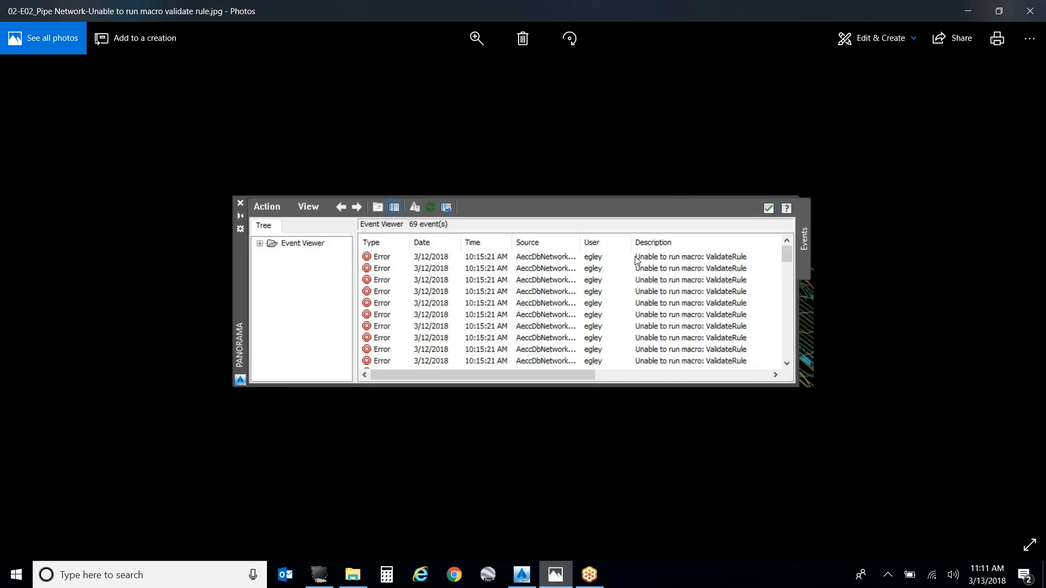
Step: Switch to AutoCAD Civil 3D and create a new drawing from the acad.dwg template
{"action": "left_click", "coordinate": [522, 575]}
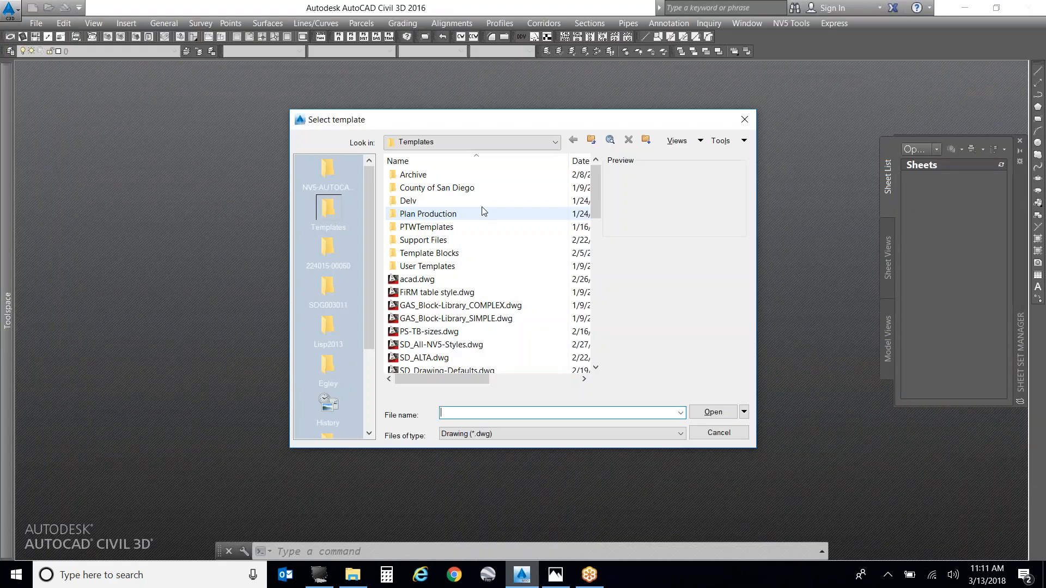
{"action": "double_click", "coordinate": [454, 279]}
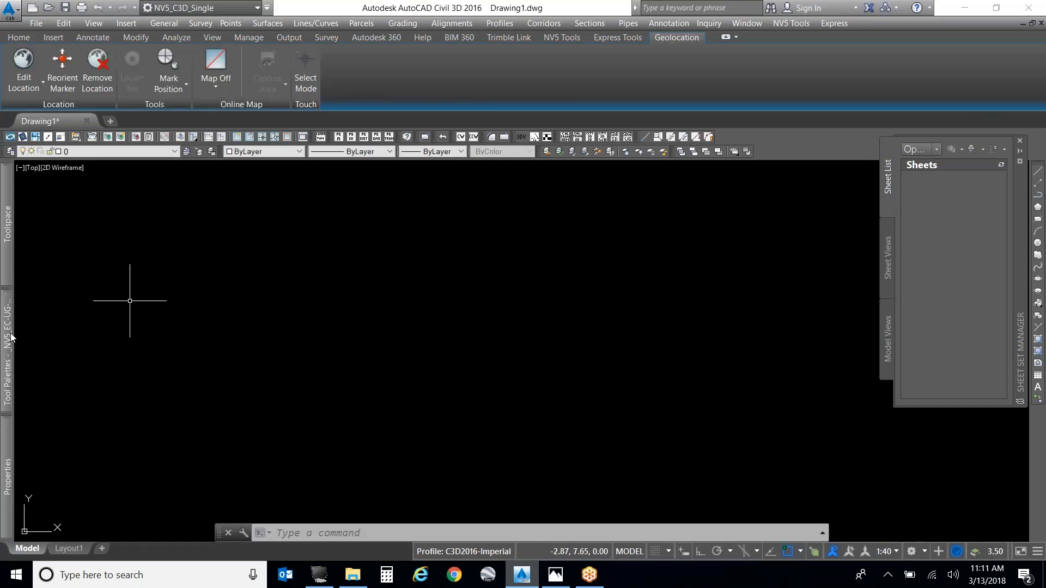
Step: Examine the Pipe collection in the new drawing's Toolspace settings
{"action": "mouse_move", "coordinate": [8, 245]}
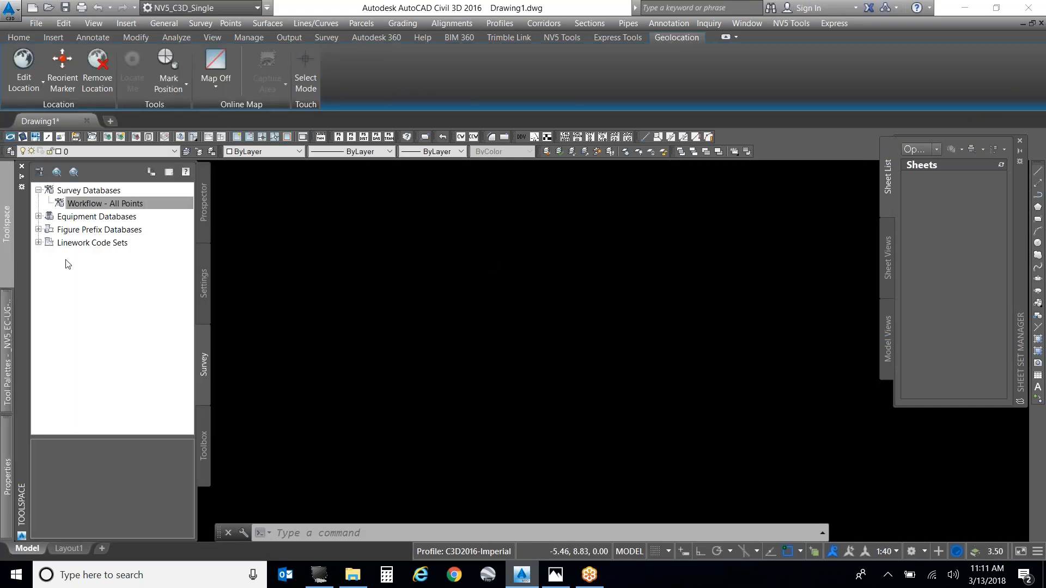
{"action": "left_click", "coordinate": [205, 286]}
{"action": "scroll", "coordinate": [118, 373], "scroll_direction": "down", "scroll_amount": 2}
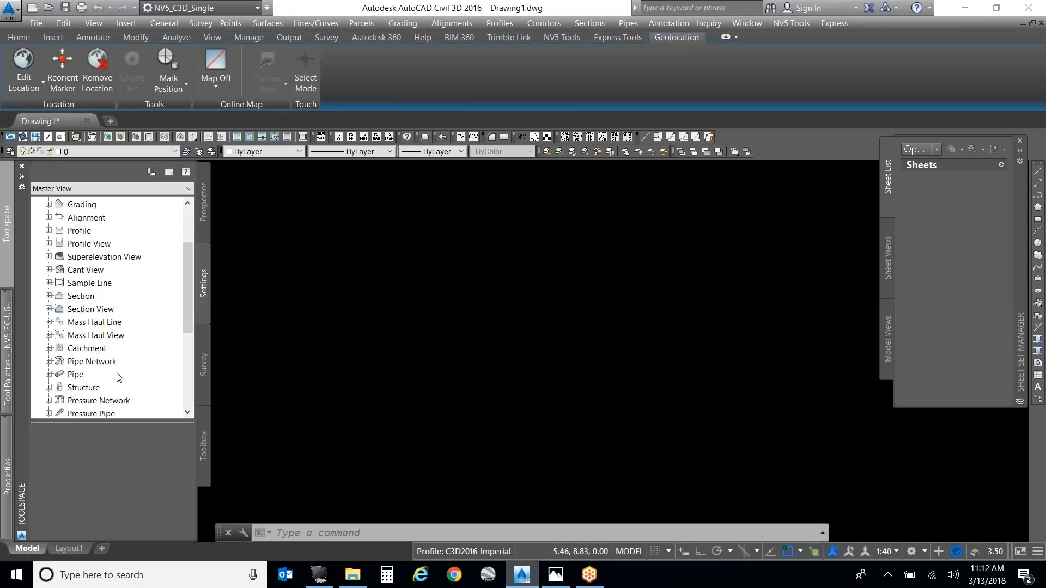
{"action": "double_click", "coordinate": [85, 380]}
{"action": "left_click", "coordinate": [163, 377]}
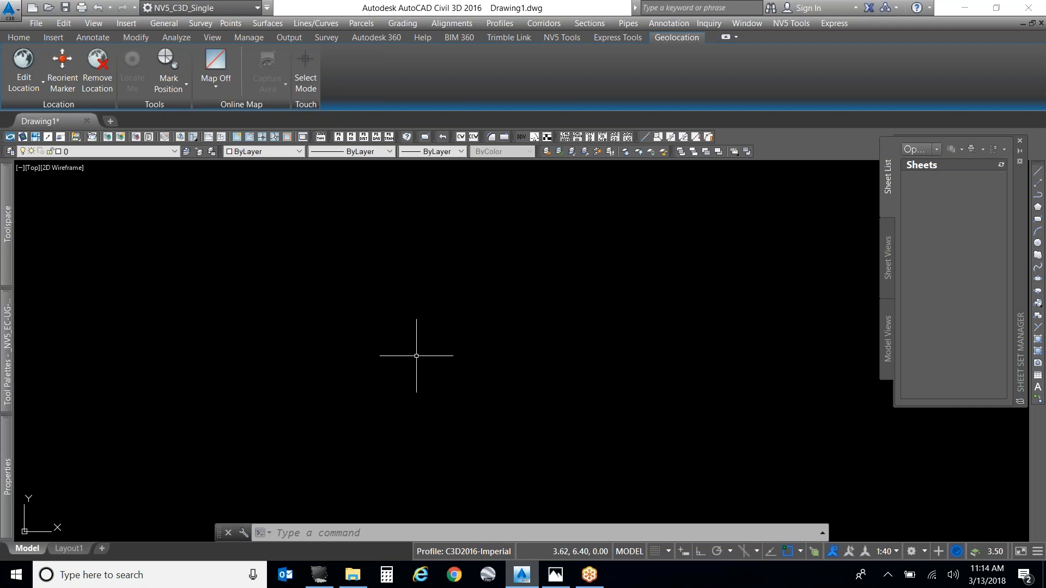
Step: Create another new drawing from the SD_EXUT-C3.dwg template
{"action": "left_click", "coordinate": [33, 8]}
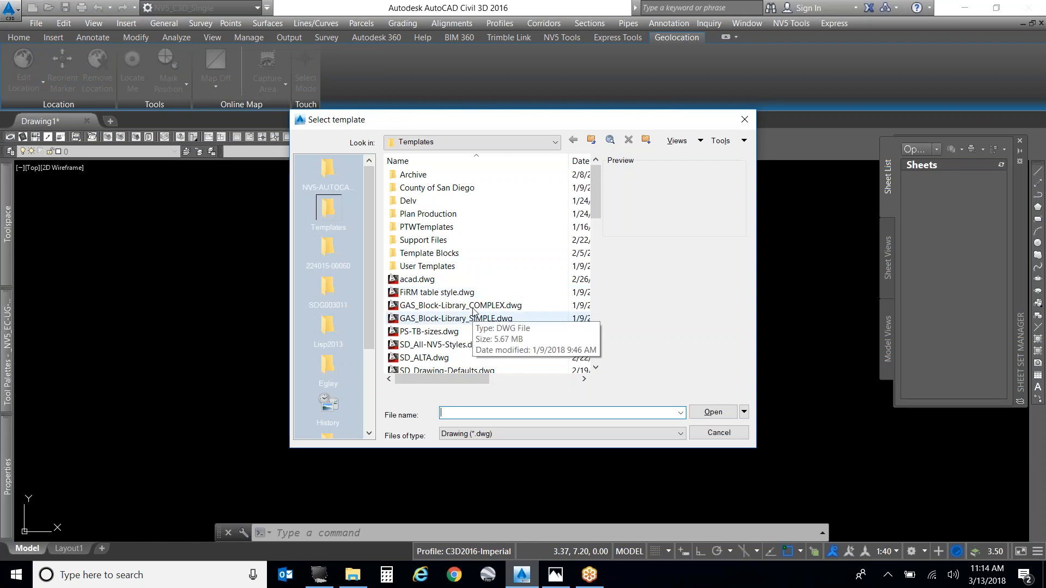
{"action": "scroll", "coordinate": [473, 321], "scroll_direction": "down", "scroll_amount": 4}
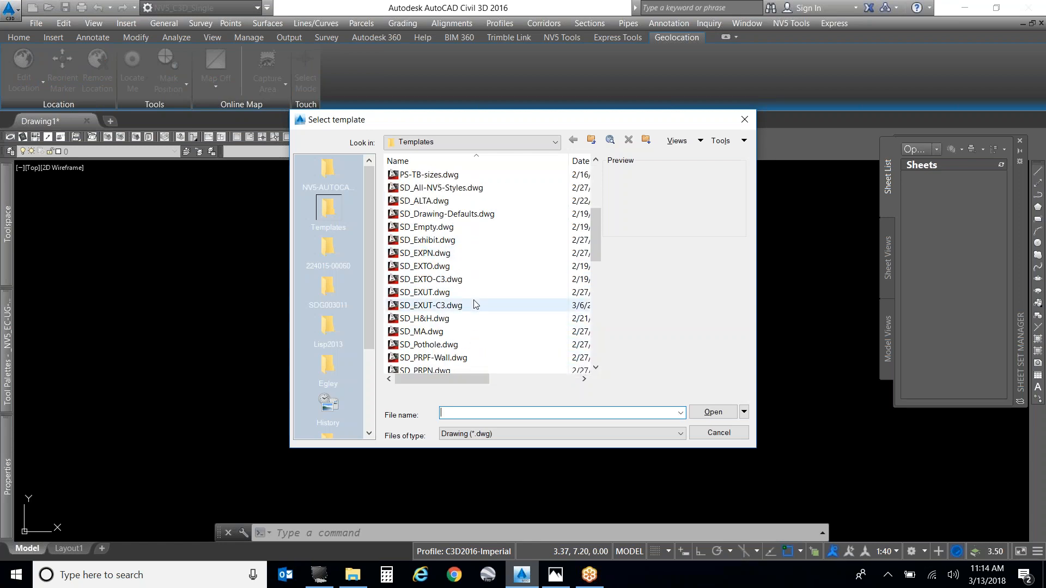
{"action": "left_click", "coordinate": [475, 304]}
{"action": "left_click", "coordinate": [708, 413]}
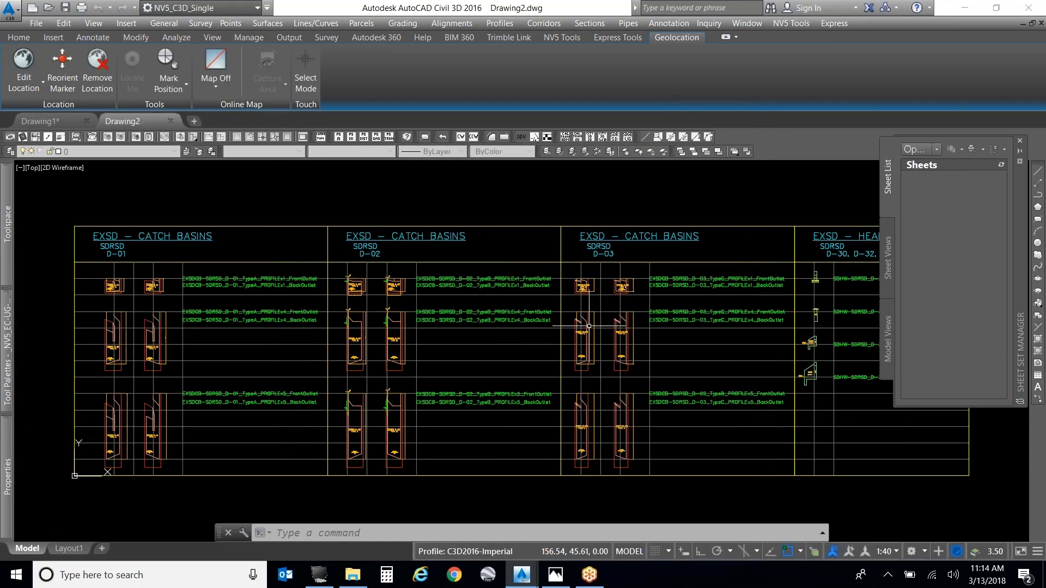
{"action": "type", "text": "z"}
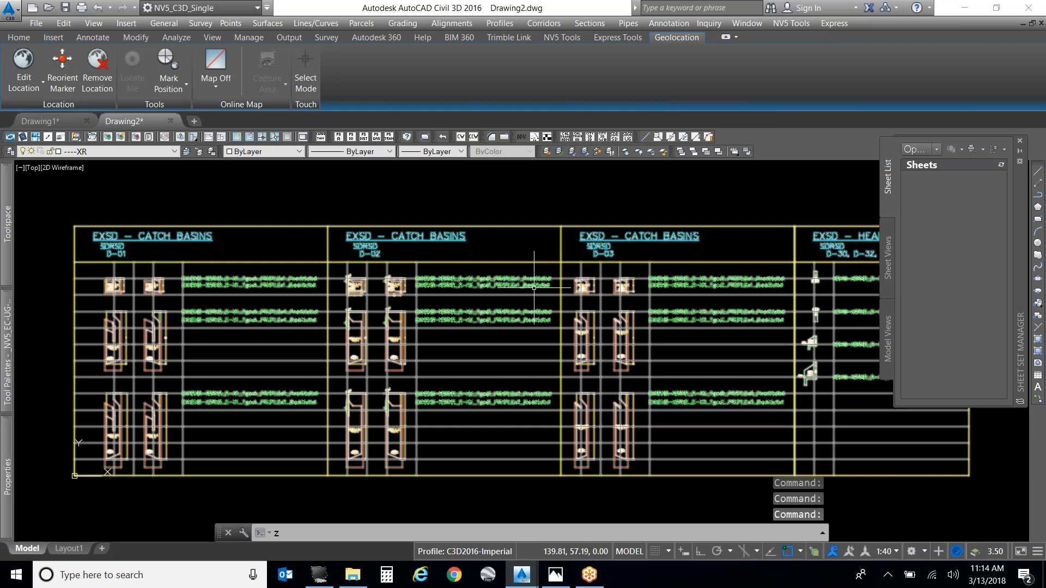
{"action": "key", "text": "Return"}
{"action": "type", "text": "xref"}
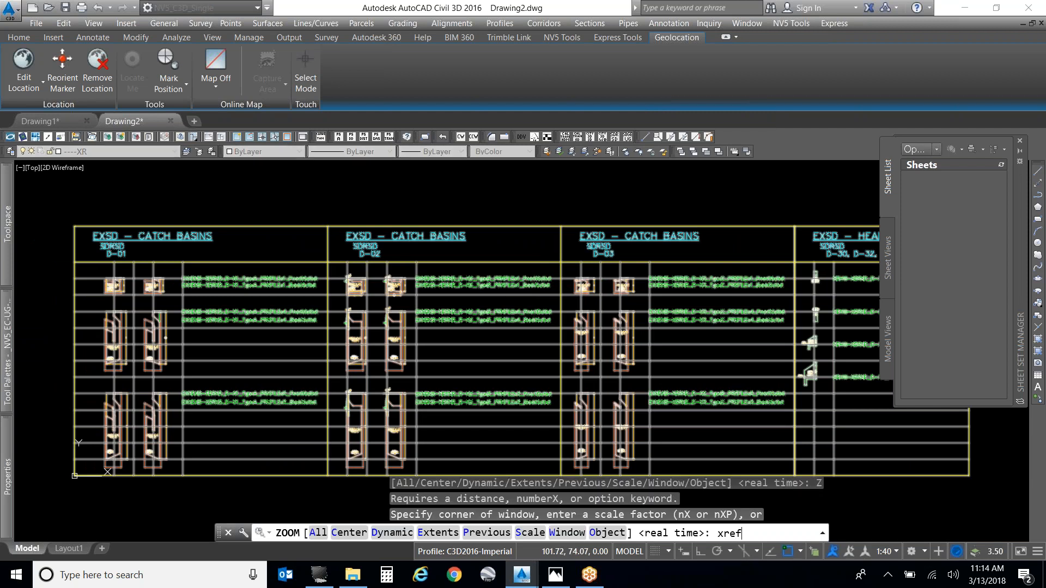
{"action": "key", "text": "Escape"}
{"action": "key", "text": "Escape"}
{"action": "type", "text": "xr"}
{"action": "key", "text": "Return"}
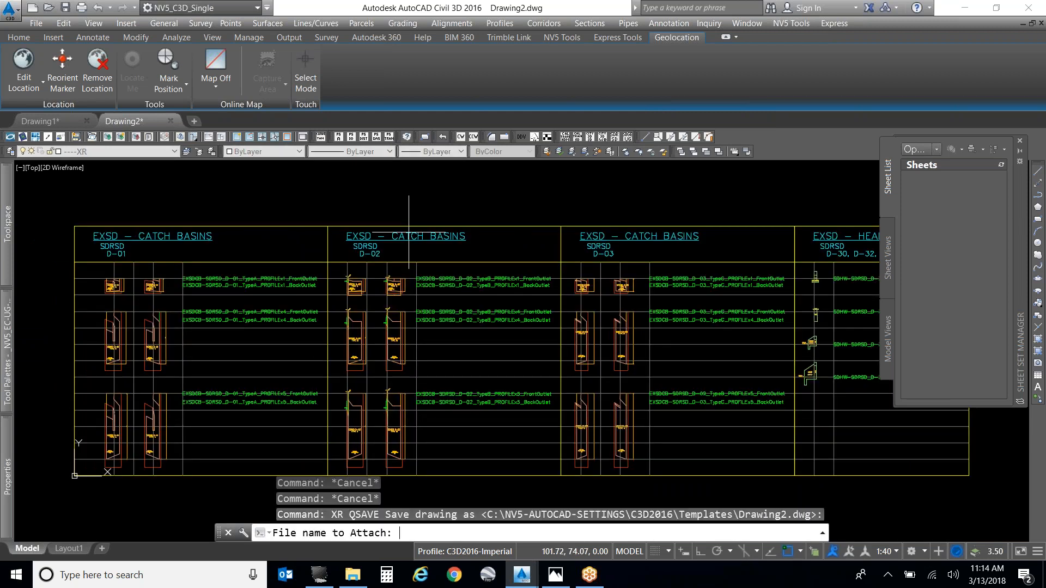
{"action": "key", "text": "Escape"}
{"action": "key", "text": "Escape"}
{"action": "type", "text": "refedit"}
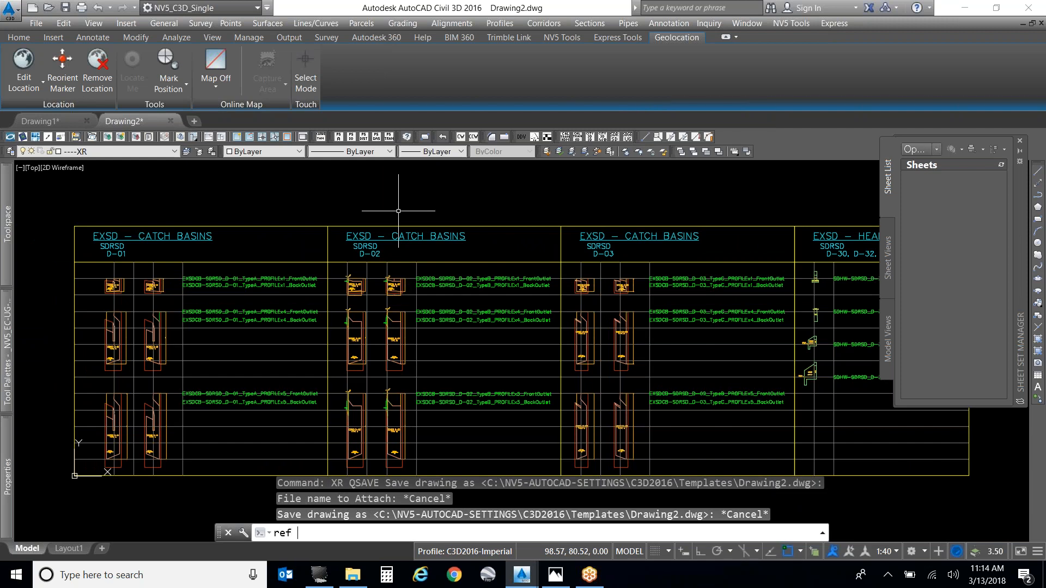
{"action": "key", "text": "Return"}
{"action": "key", "text": "Escape"}
{"action": "key", "text": "Escape"}
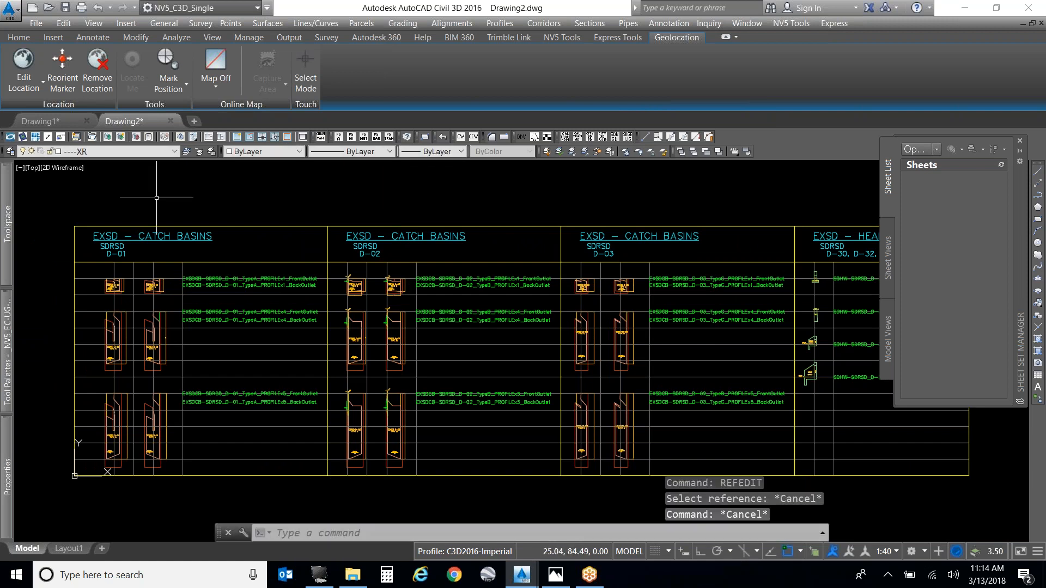
Step: Start attaching DWG external references and browse drive Q: through NV5 Manuals & Procedures and _NV5 AutoCAD Workflows to the AutoCAD folder
{"action": "type", "text": "xref"}
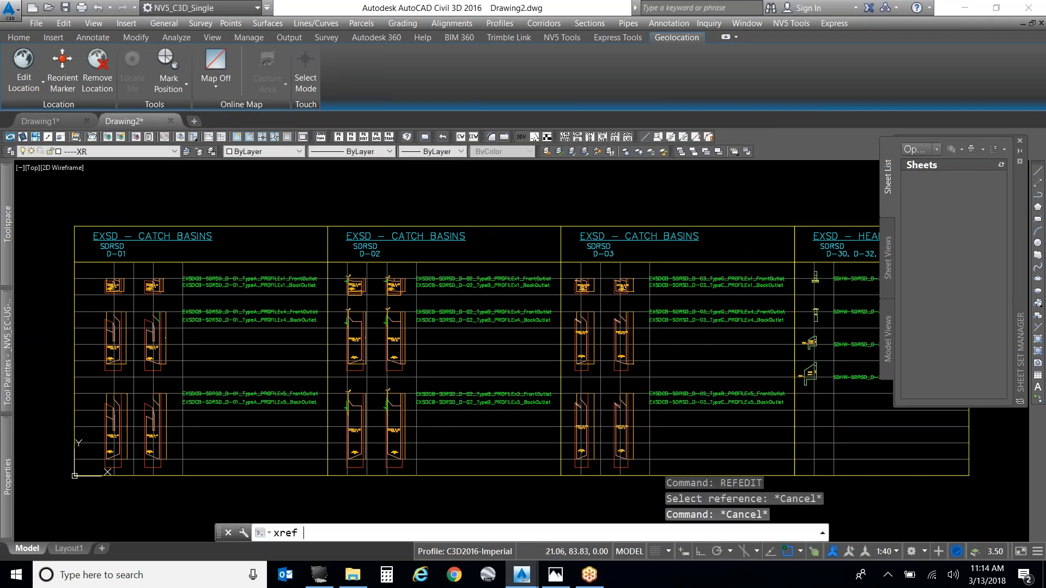
{"action": "key", "text": "Return"}
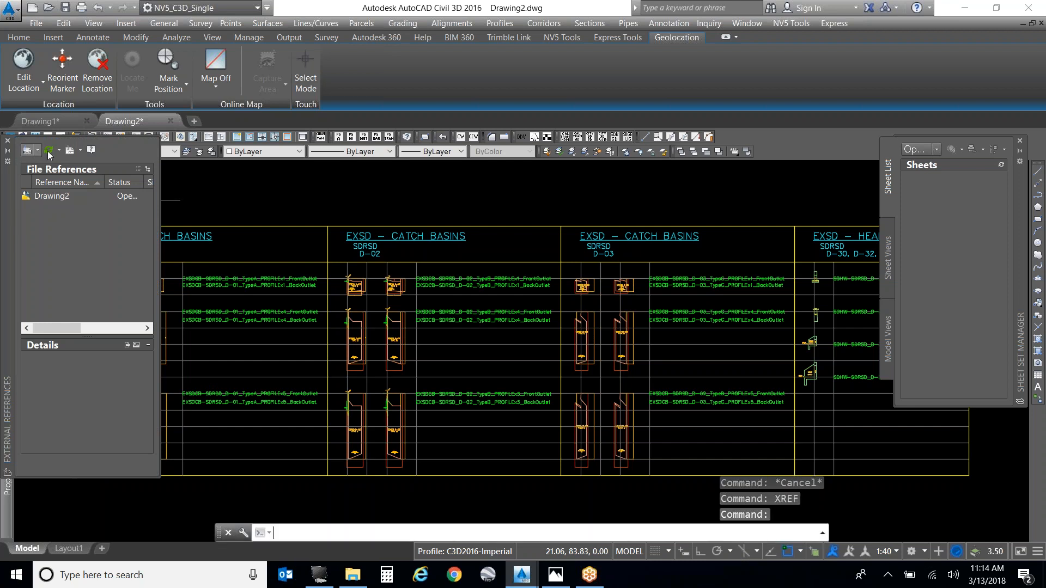
{"action": "left_click", "coordinate": [27, 150]}
{"action": "left_click", "coordinate": [467, 137]}
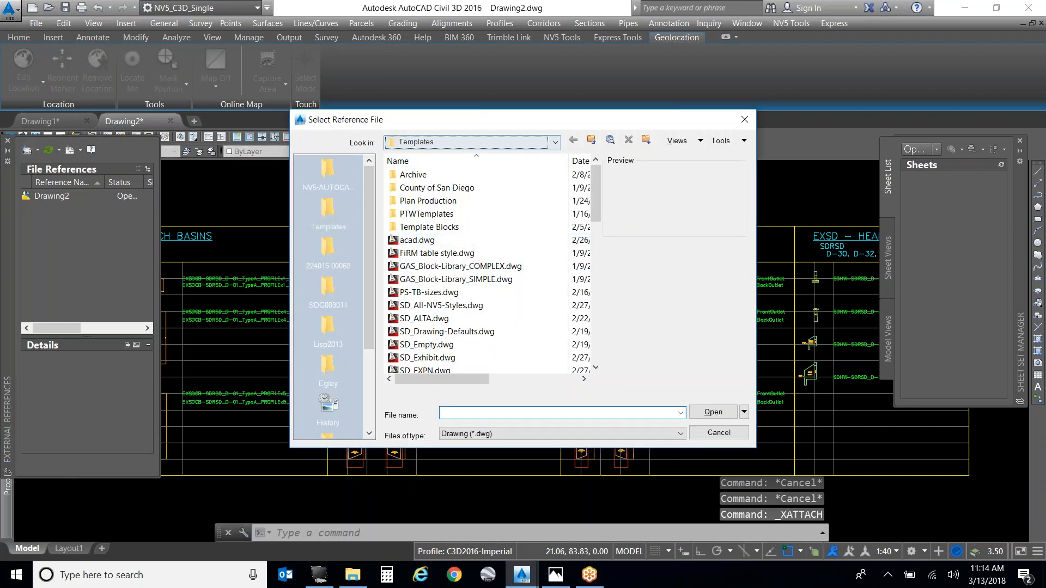
{"action": "left_click", "coordinate": [517, 287]}
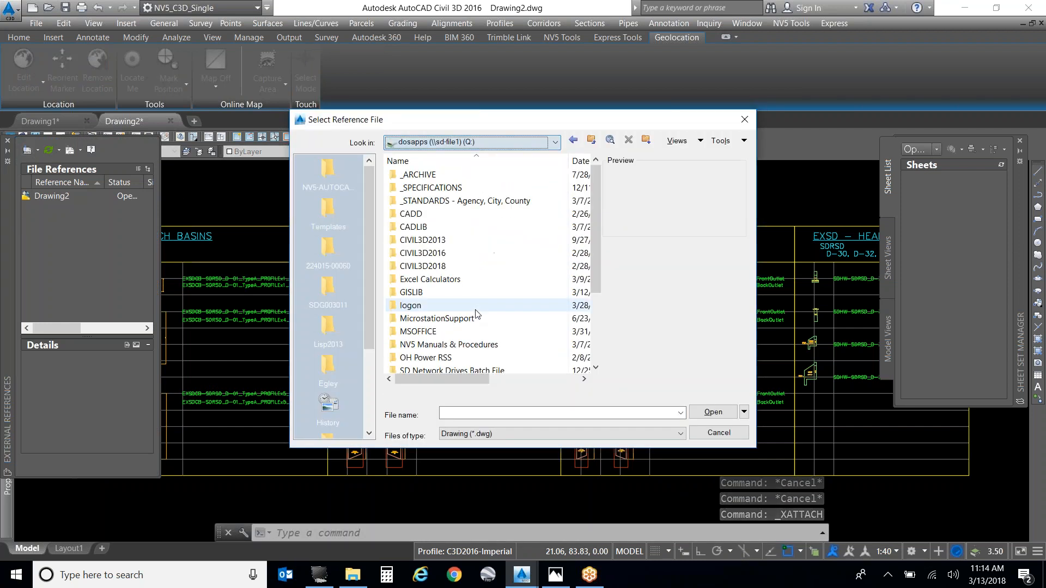
{"action": "scroll", "coordinate": [473, 283], "scroll_direction": "down", "scroll_amount": 2}
{"action": "double_click", "coordinate": [470, 268]}
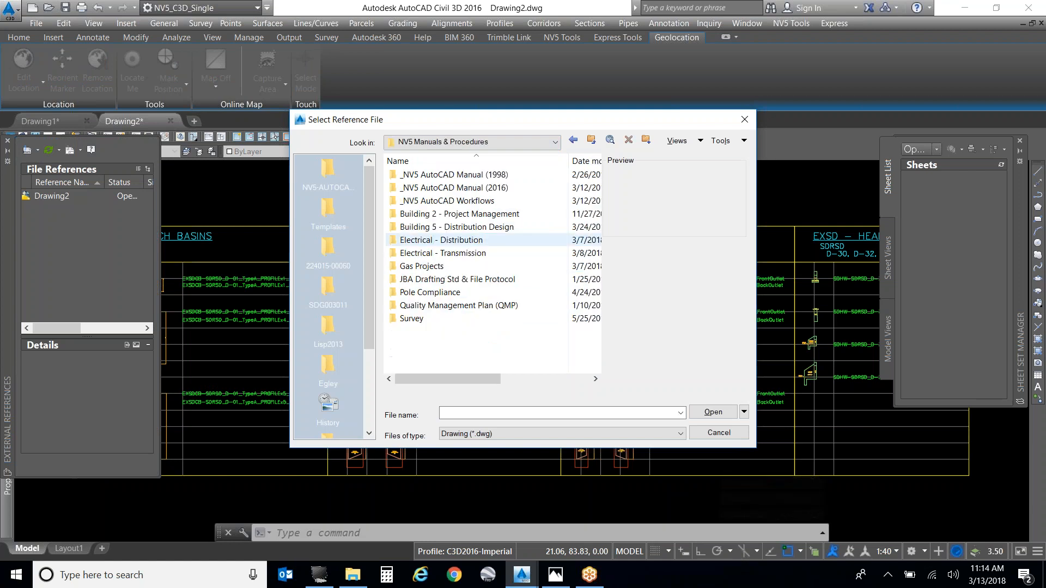
{"action": "double_click", "coordinate": [453, 201]}
{"action": "double_click", "coordinate": [450, 176]}
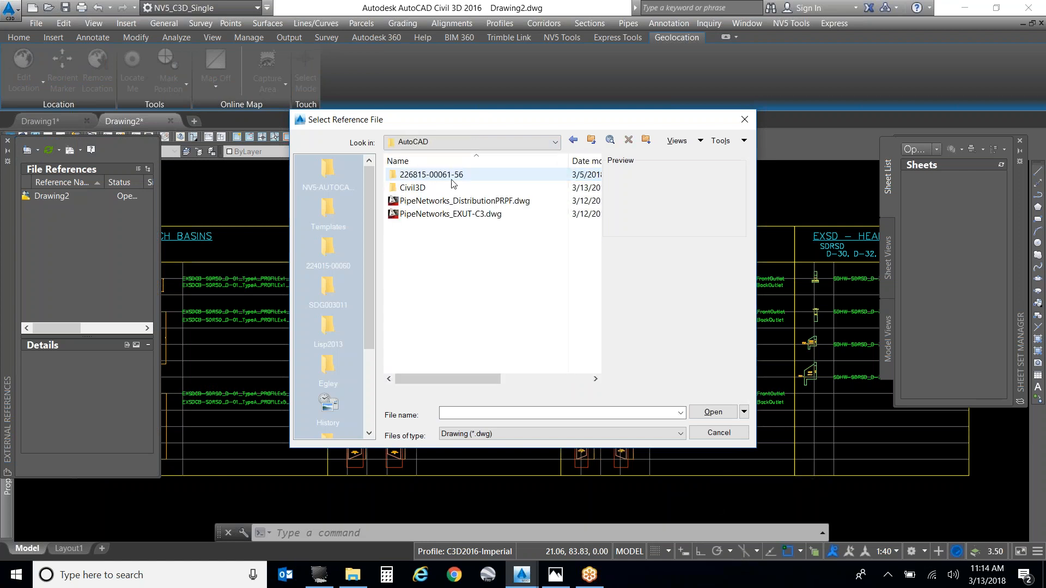
{"action": "double_click", "coordinate": [454, 175]}
{"action": "right_click", "coordinate": [354, 167]}
{"action": "left_click", "coordinate": [401, 182]}
Step: Choose EXTO.dwg, EXUT.dwg and PRUT.dwg from the project's Cadd\Master folder as the reference files
{"action": "double_click", "coordinate": [410, 175]}
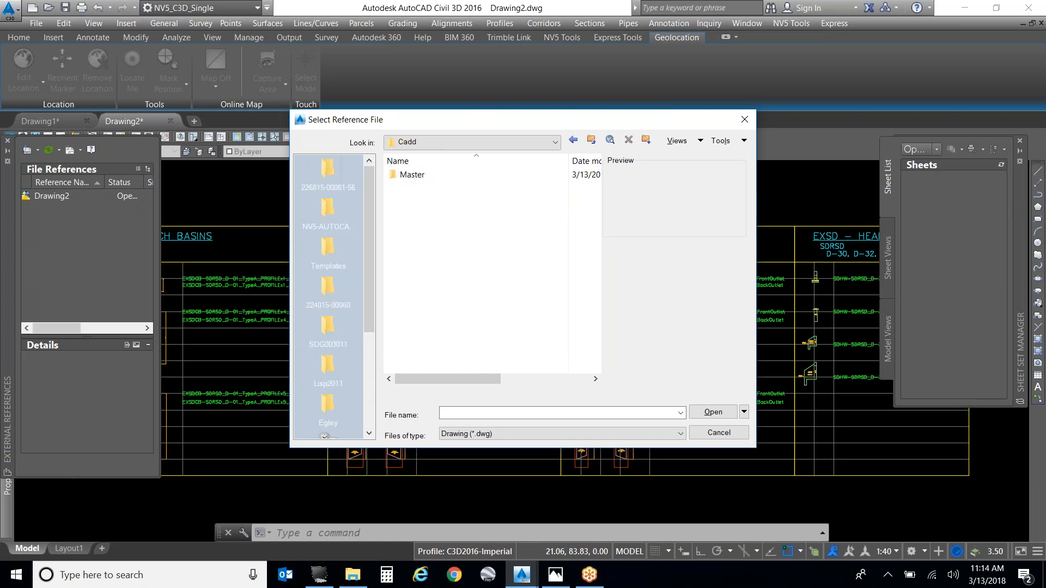
{"action": "double_click", "coordinate": [421, 175]}
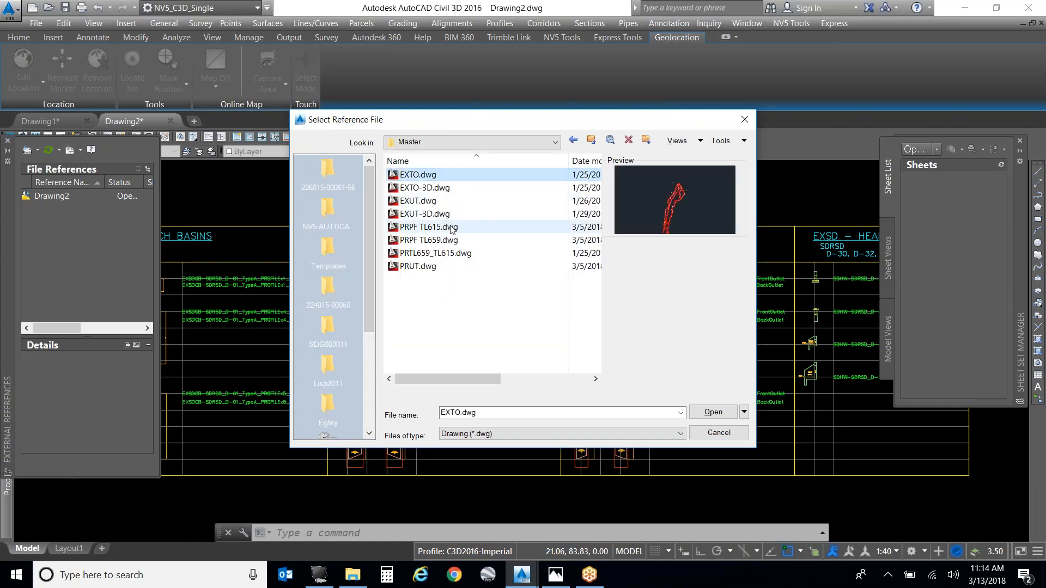
{"action": "left_click", "coordinate": [430, 201], "text": "ctrl"}
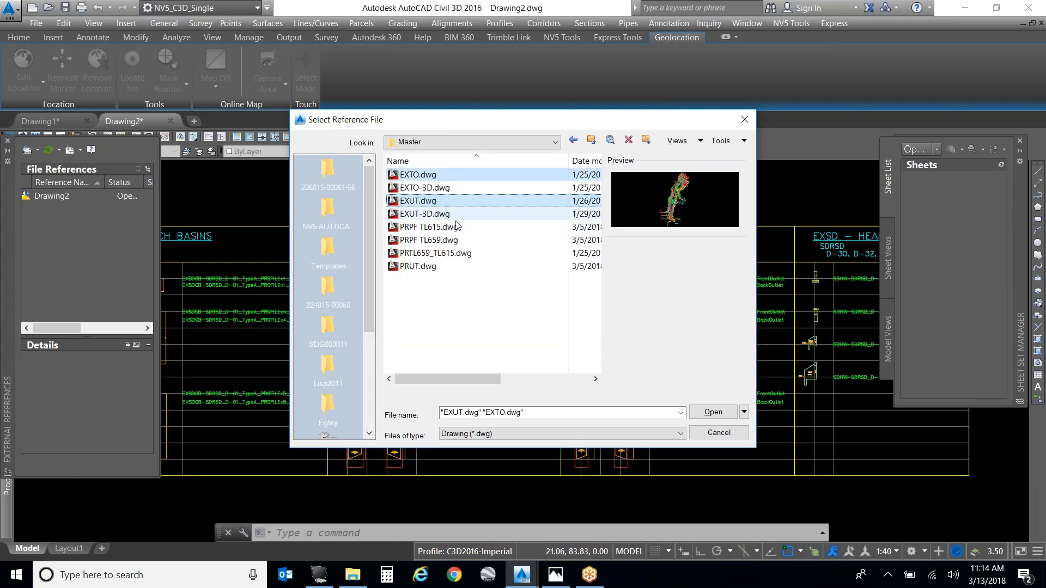
{"action": "left_click", "coordinate": [451, 267], "text": "ctrl"}
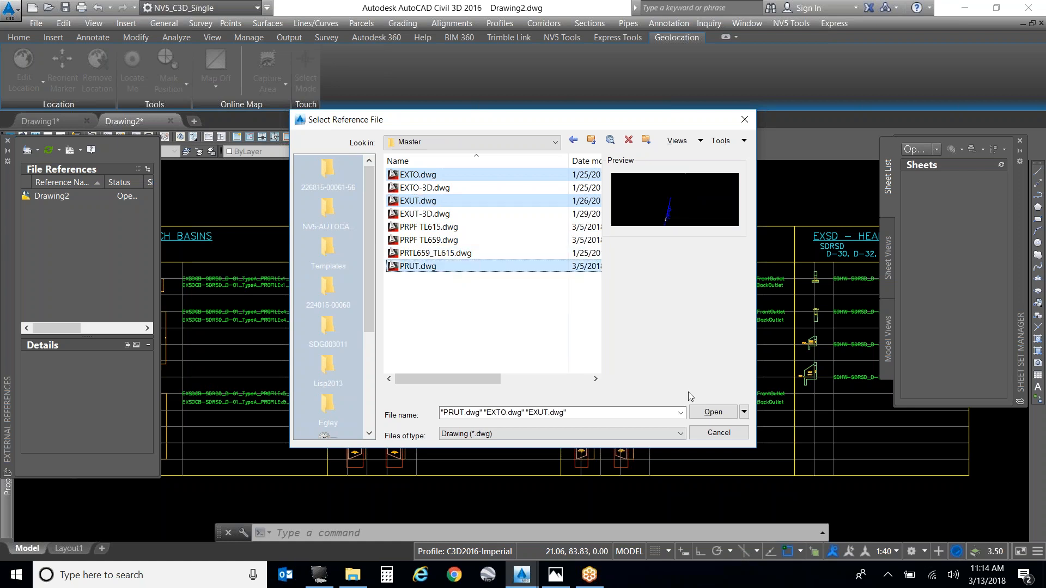
{"action": "left_click", "coordinate": [712, 413]}
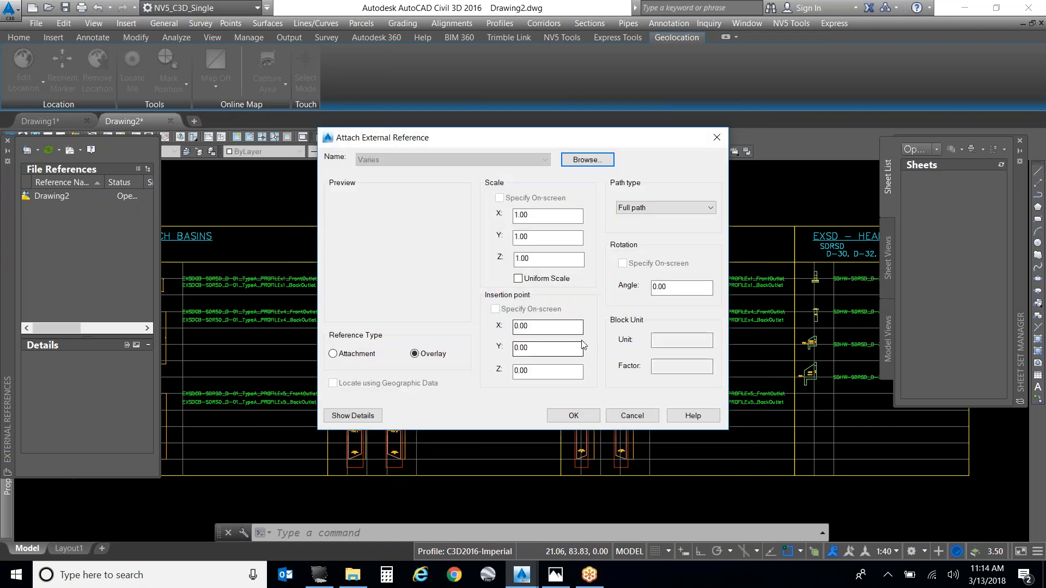
Step: Try the relative path type, and attach the three drawings as overlays with full paths at insertion point 0,0,0
{"action": "left_click", "coordinate": [710, 207]}
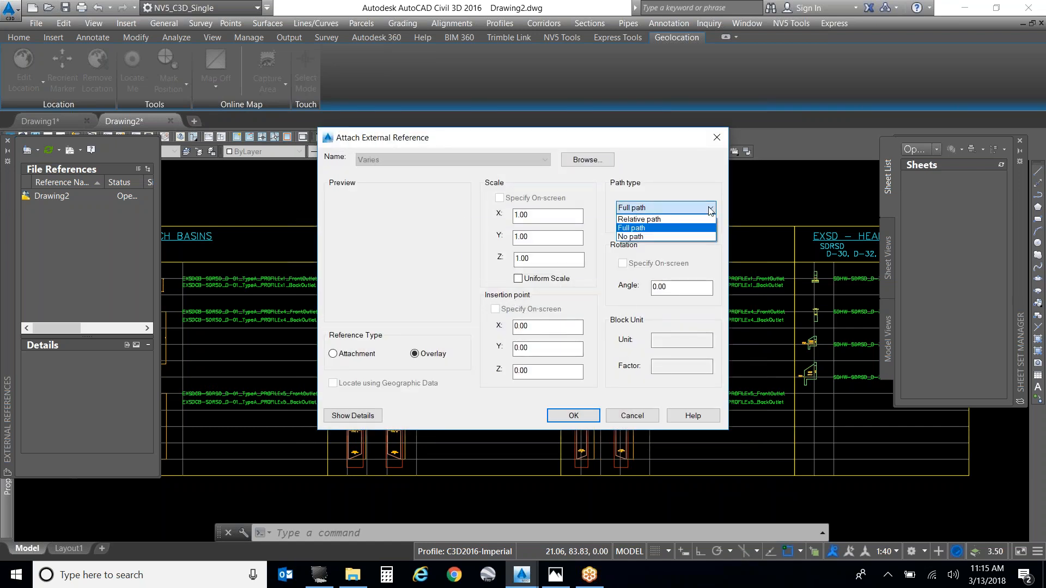
{"action": "left_click", "coordinate": [698, 220]}
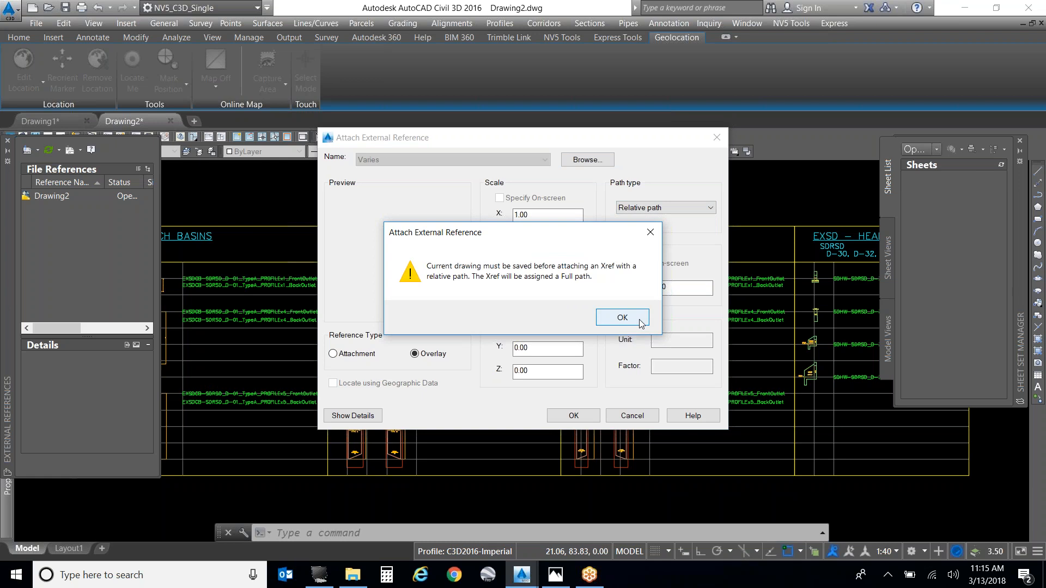
{"action": "left_click", "coordinate": [622, 317]}
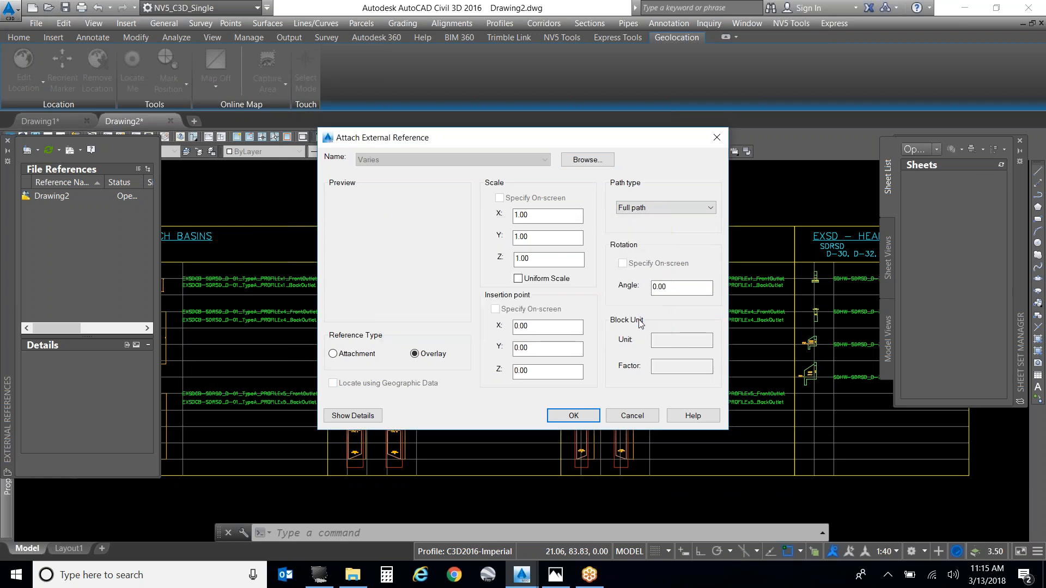
{"action": "left_click", "coordinate": [577, 418]}
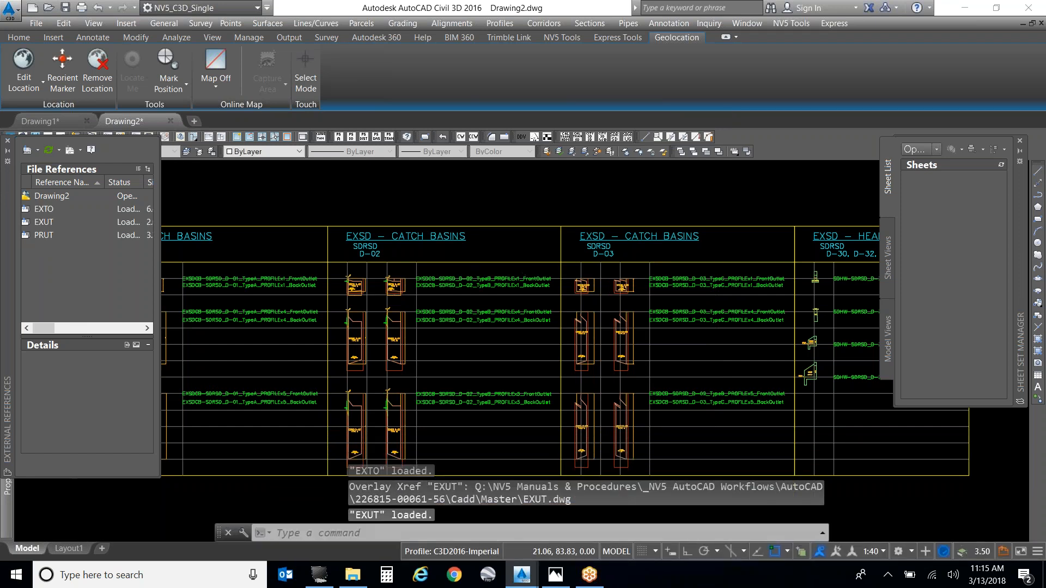
Step: Erase the template's catch basin block table at the drawing origin
{"action": "type", "text": "ZE"}
{"action": "key", "text": "Return"}
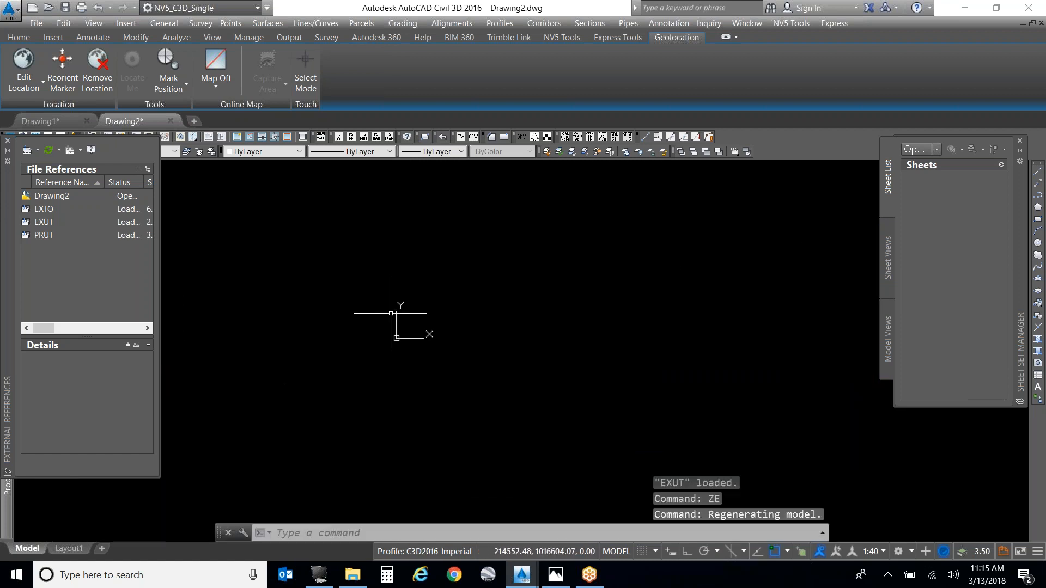
{"action": "left_click", "coordinate": [289, 329]}
{"action": "left_click", "coordinate": [419, 408]}
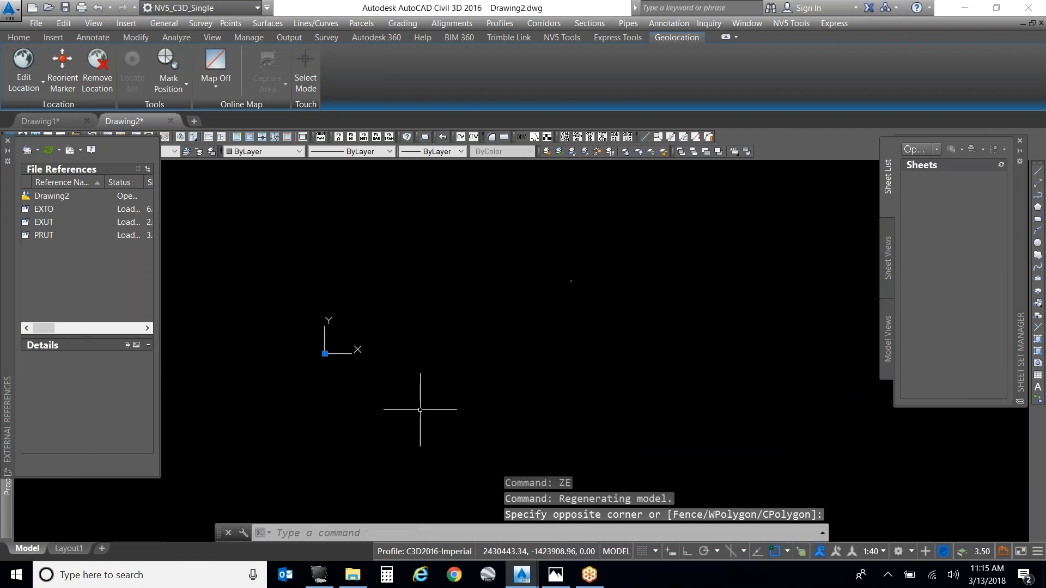
{"action": "key", "text": "Delete"}
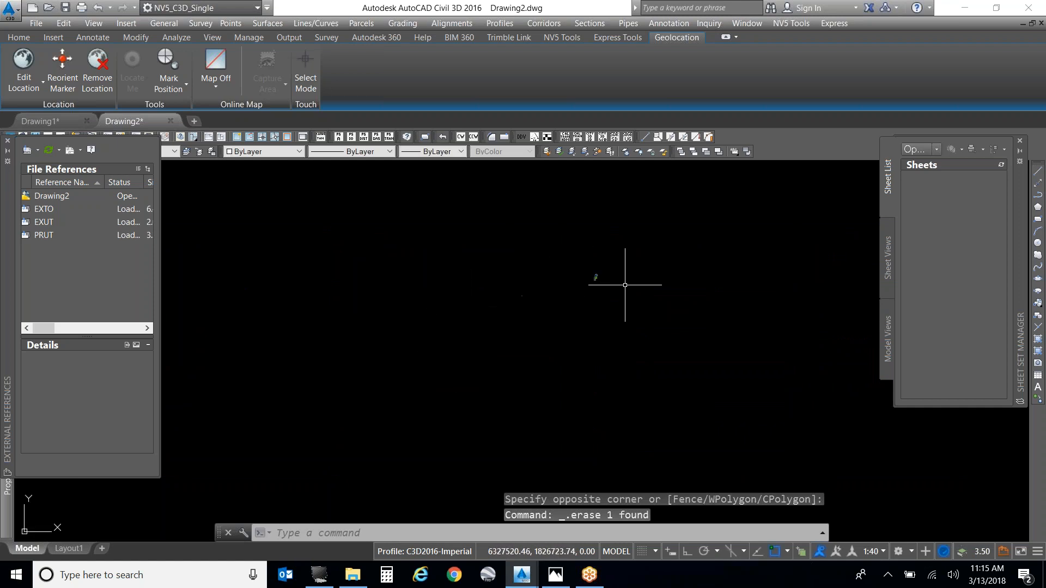
Step: Zoom to the extents of the attached references and move the External References palette clear of the docked Toolspace
{"action": "type", "text": "Z"}
{"action": "key", "text": "Return"}
{"action": "type", "text": "e"}
{"action": "key", "text": "Return"}
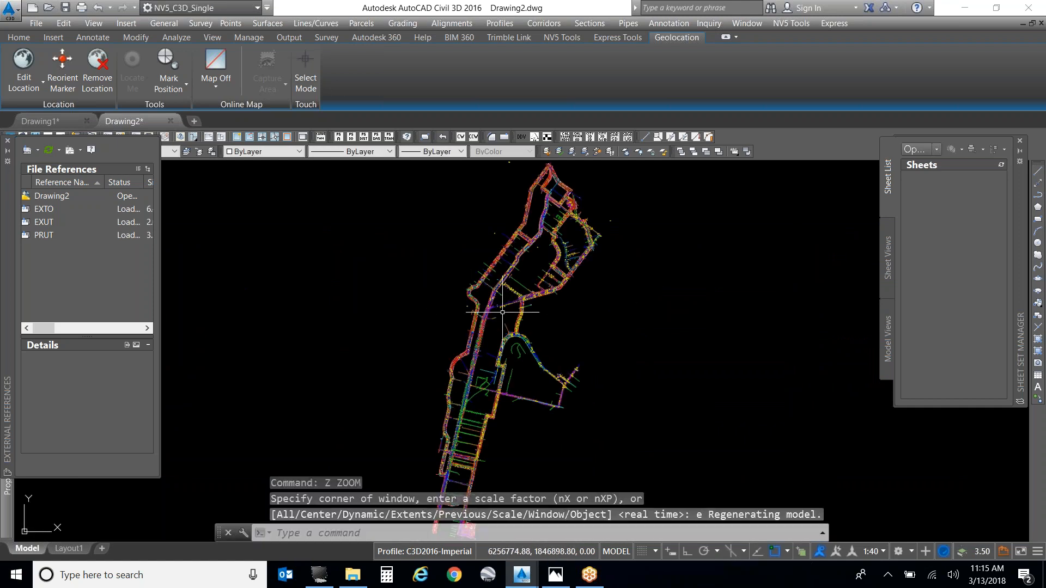
{"action": "left_click_drag", "start_coordinate": [3, 194], "coordinate": [19, 220]}
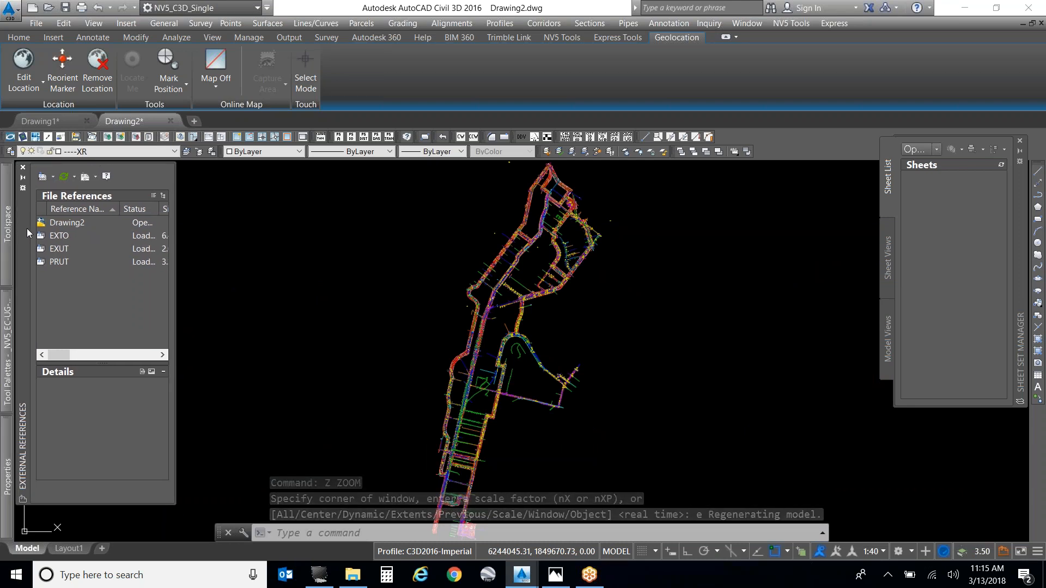
Step: Create a reference in the drawing to the EXTO surface from the project's data shortcuts
{"action": "mouse_move", "coordinate": [11, 277]}
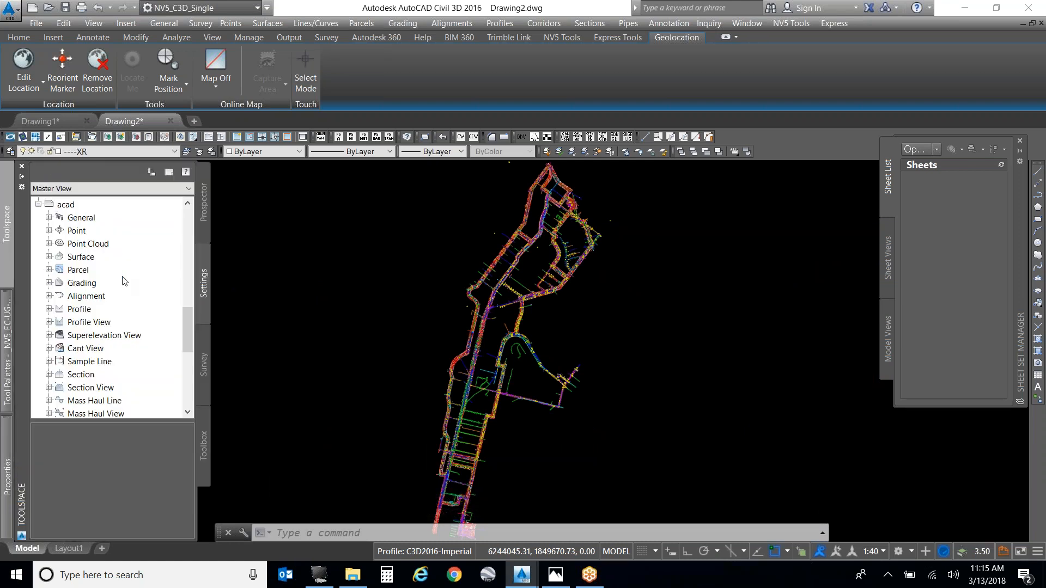
{"action": "left_click", "coordinate": [202, 210]}
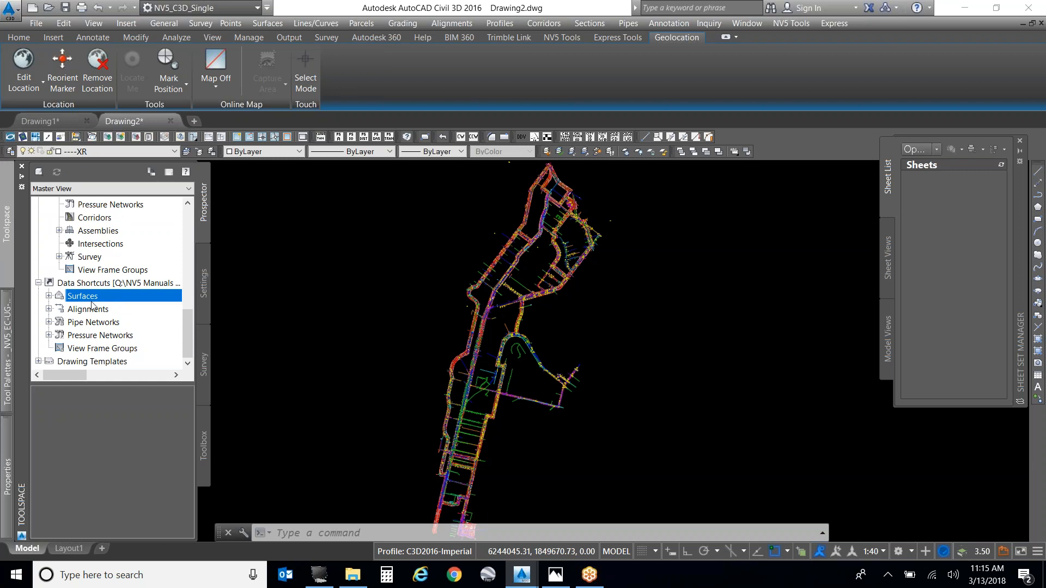
{"action": "double_click", "coordinate": [93, 300]}
{"action": "left_click", "coordinate": [99, 310]}
{"action": "right_click", "coordinate": [98, 310]}
{"action": "key", "text": "Escape"}
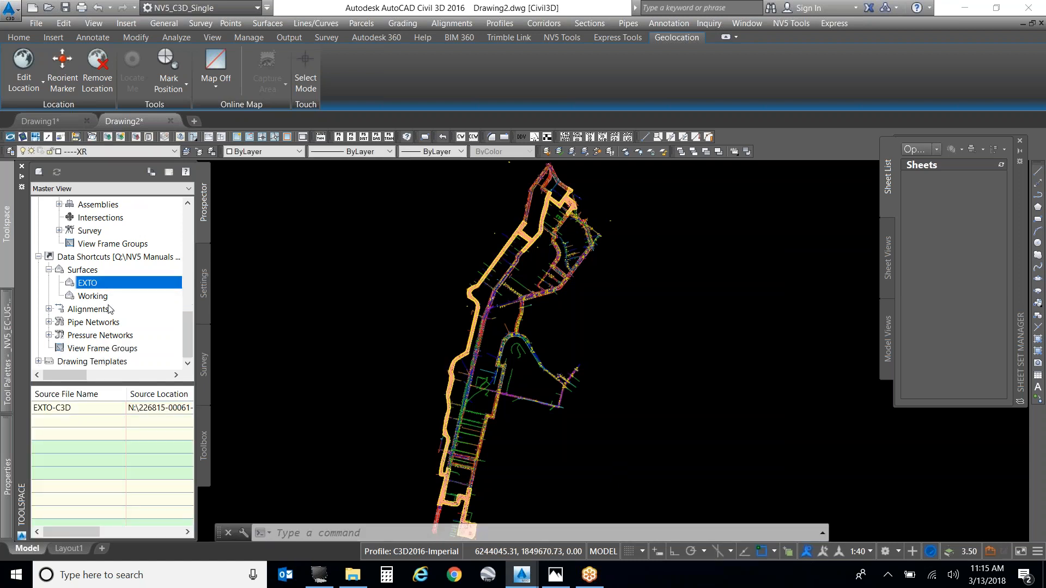
Step: Create a reference to the TL659 centerline alignment from the data shortcuts, using style PR CL and label set PR CL - Major Minor
{"action": "double_click", "coordinate": [98, 311]}
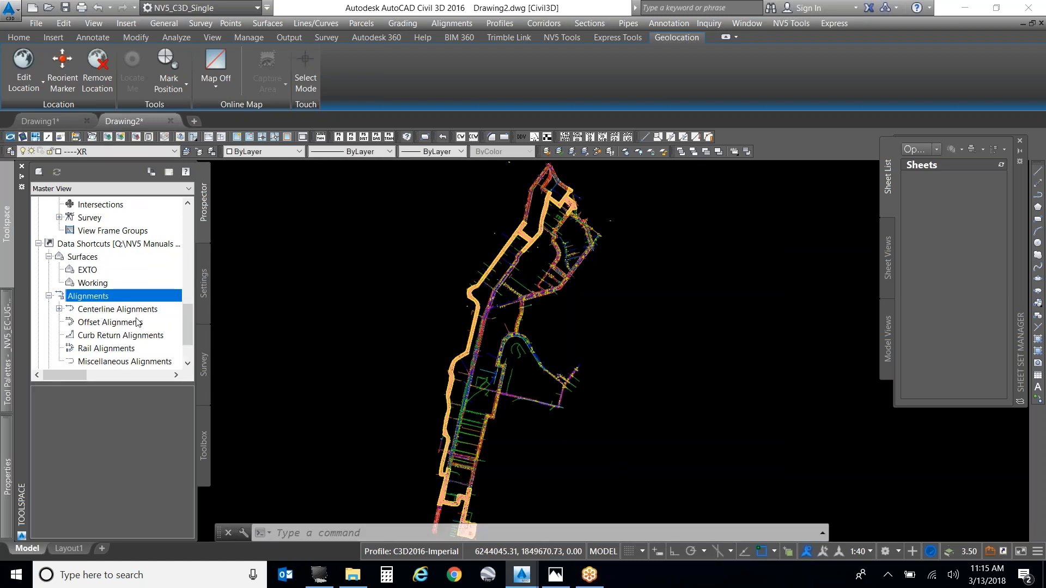
{"action": "double_click", "coordinate": [133, 309]}
{"action": "left_click", "coordinate": [99, 336]}
{"action": "right_click", "coordinate": [109, 338]}
{"action": "left_click", "coordinate": [131, 342]}
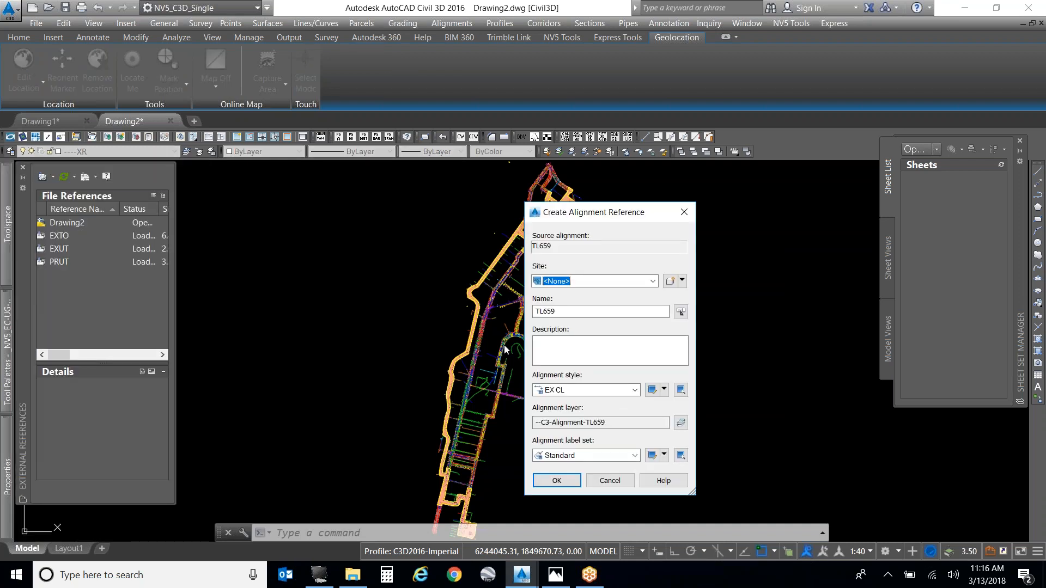
{"action": "left_click", "coordinate": [601, 392]}
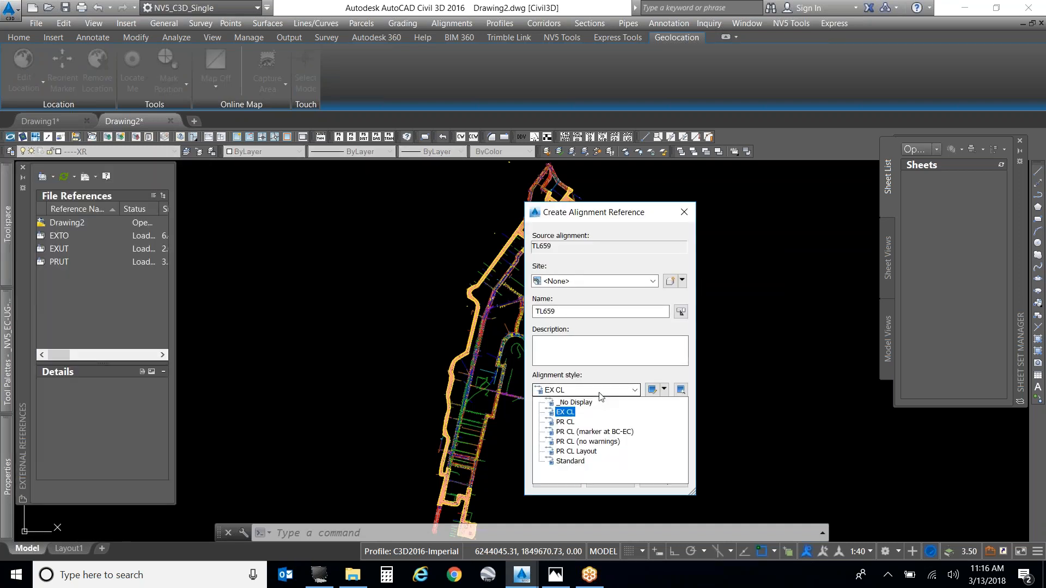
{"action": "left_click", "coordinate": [567, 422]}
{"action": "left_click", "coordinate": [583, 456]}
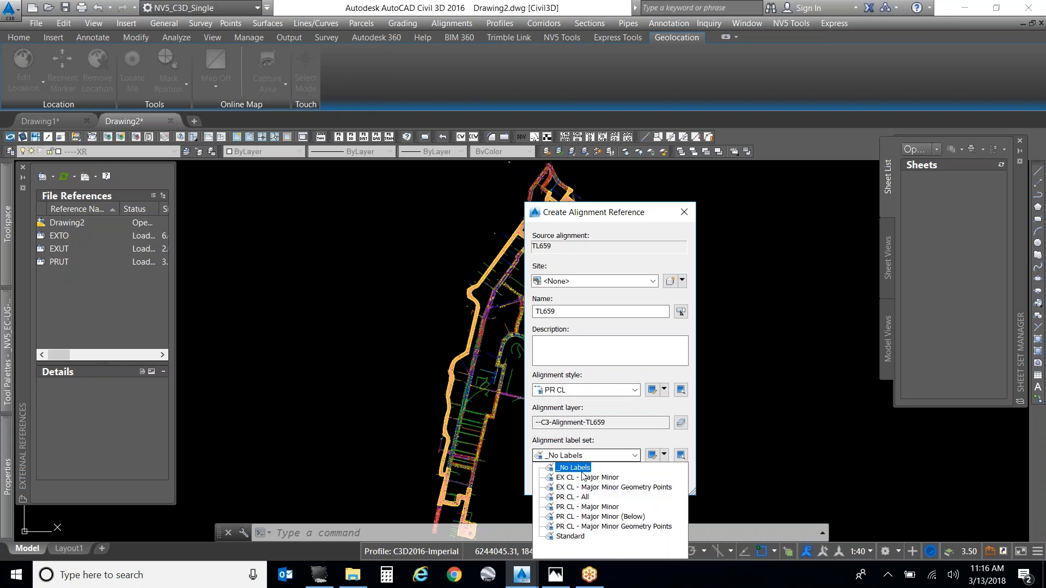
{"action": "left_click", "coordinate": [579, 507]}
{"action": "left_click", "coordinate": [567, 483]}
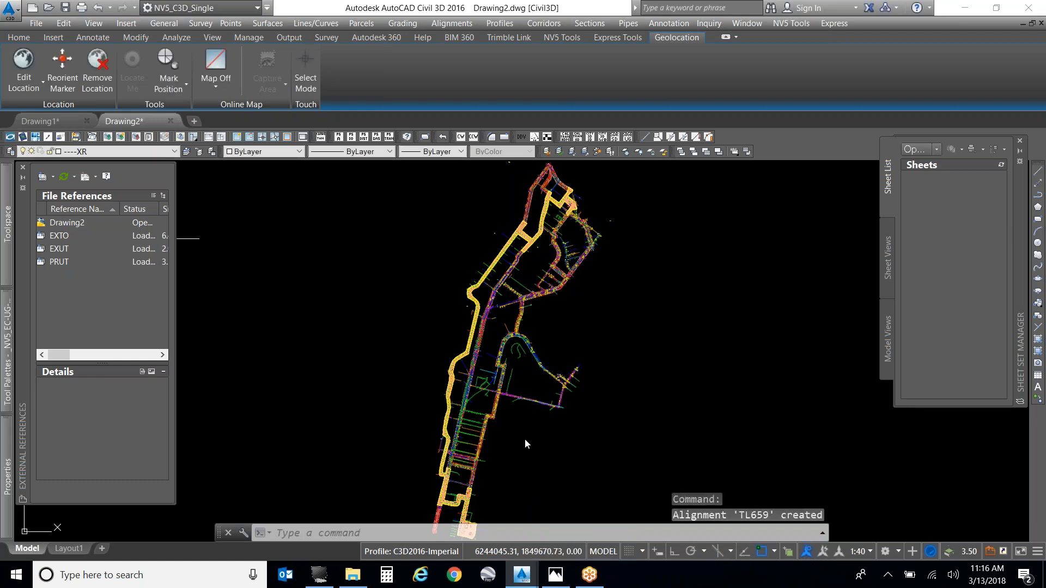
{"action": "scroll", "coordinate": [537, 432], "scroll_direction": "up", "scroll_amount": 5}
{"action": "scroll", "coordinate": [517, 436], "scroll_direction": "up", "scroll_amount": 6}
{"action": "type", "text": "ddv"}
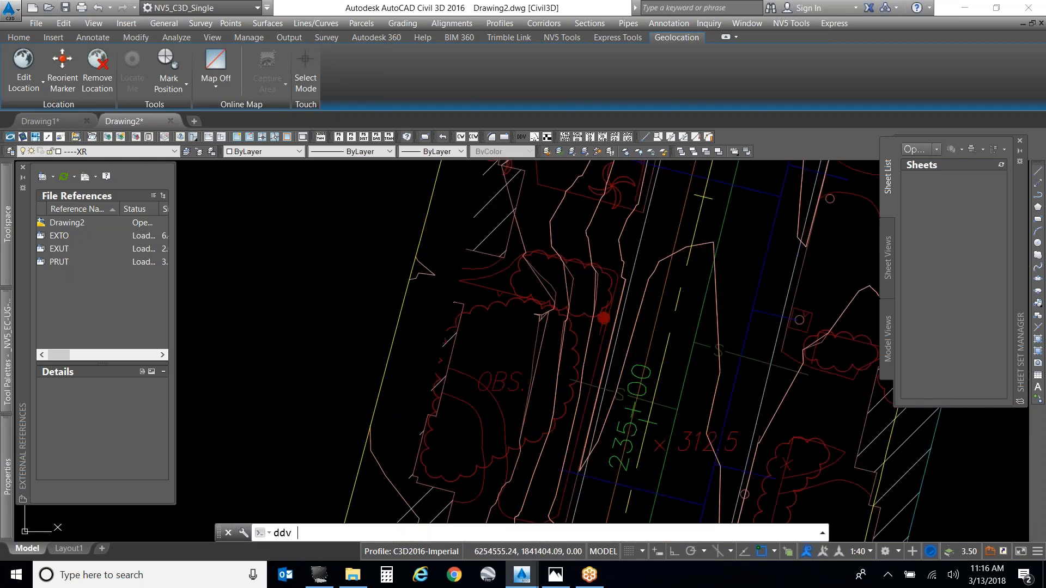
{"action": "key", "text": "Return"}
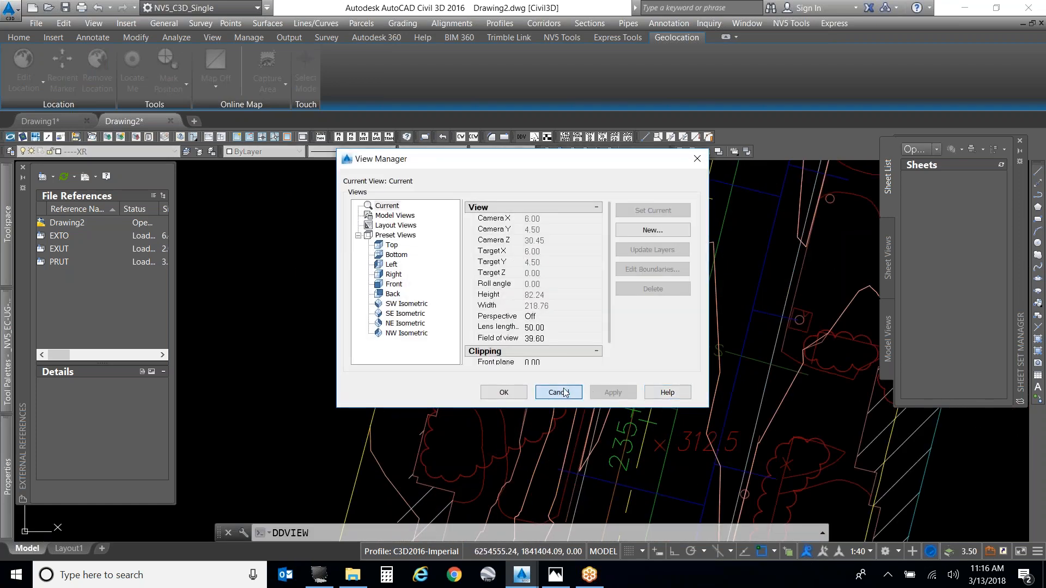
{"action": "left_click", "coordinate": [559, 392]}
{"action": "type", "text": "ddv"}
{"action": "key", "text": "Return"}
{"action": "key", "text": "Escape"}
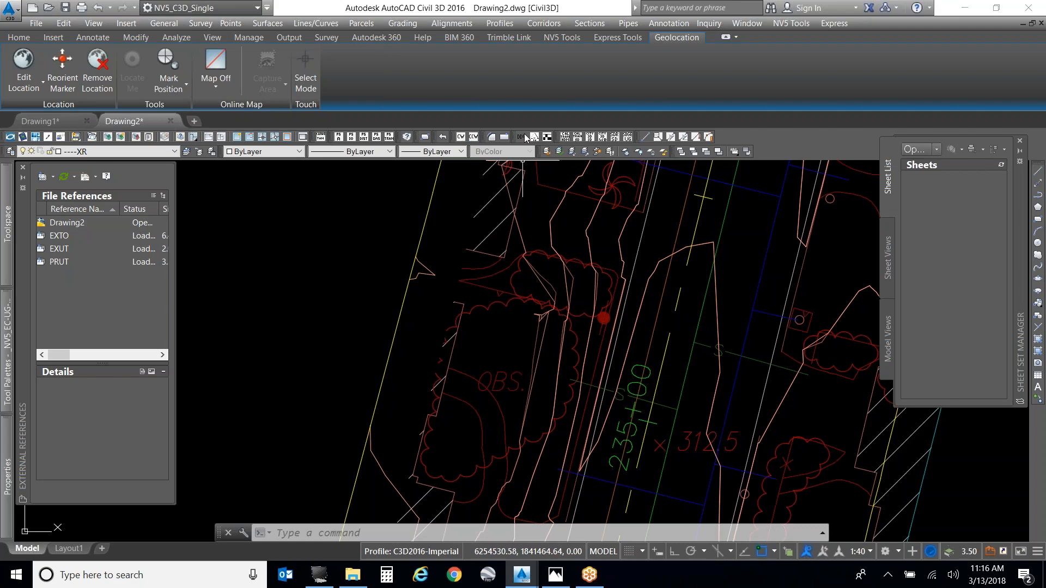
Step: Draw a short line along the alignment centerline, snapping its ends with the Nearest object snap
{"action": "scroll", "coordinate": [561, 237], "scroll_direction": "down", "scroll_amount": 5}
{"action": "scroll", "coordinate": [561, 237], "scroll_direction": "down", "scroll_amount": 6}
{"action": "middle_click_drag", "start_coordinate": [549, 366], "coordinate": [534, 299]}
{"action": "scroll", "coordinate": [533, 297], "scroll_direction": "up", "scroll_amount": 4}
{"action": "scroll", "coordinate": [462, 198], "scroll_direction": "up", "scroll_amount": 6}
{"action": "scroll", "coordinate": [434, 231], "scroll_direction": "up", "scroll_amount": 3}
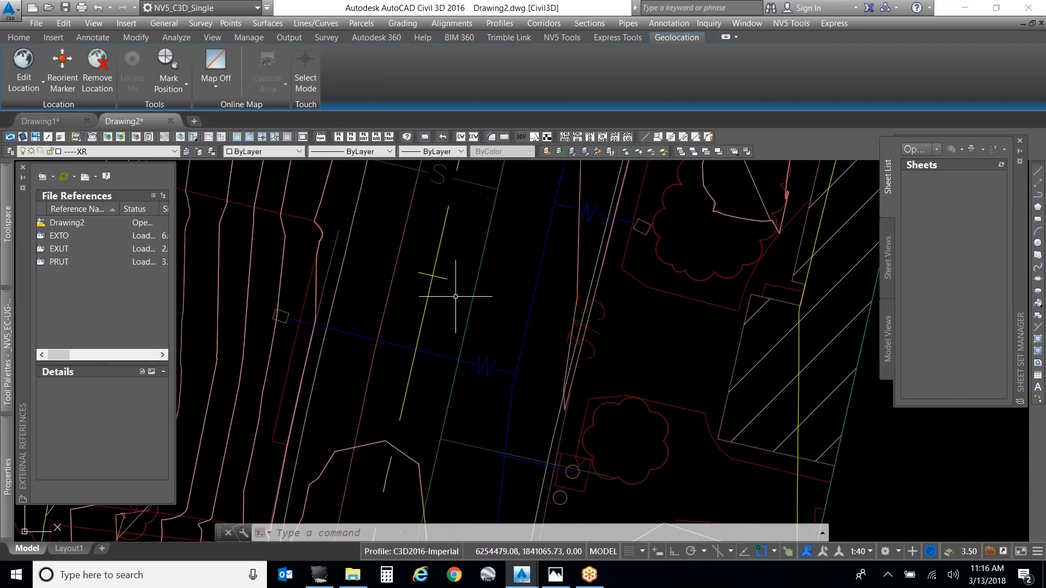
{"action": "type", "text": "l"}
{"action": "key", "text": "Return"}
{"action": "type", "text": "nea"}
{"action": "key", "text": "space"}
{"action": "type", "text": "nea"}
{"action": "key", "text": "space"}
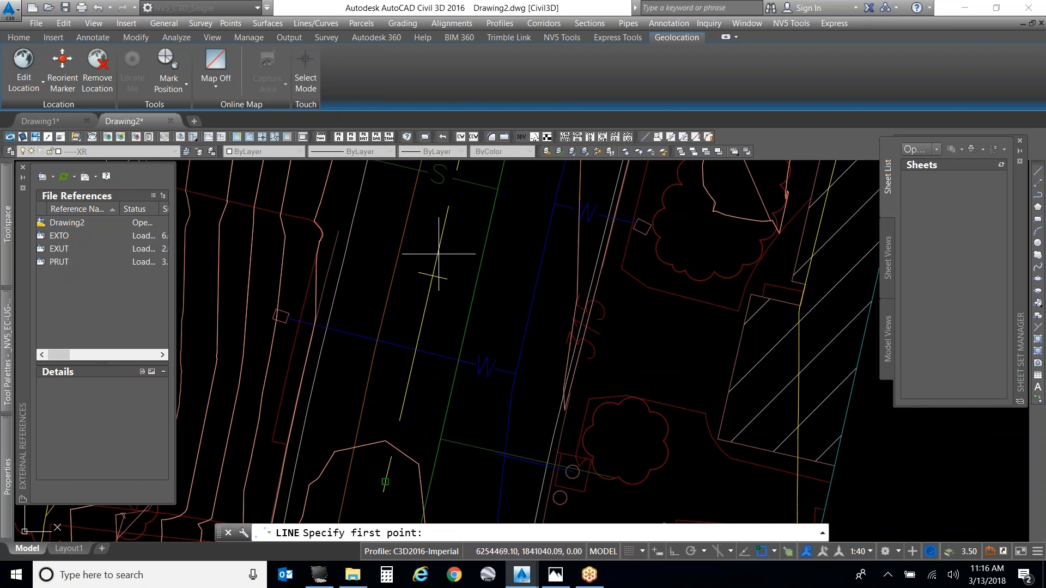
{"action": "type", "text": "nea"}
{"action": "key", "text": "space"}
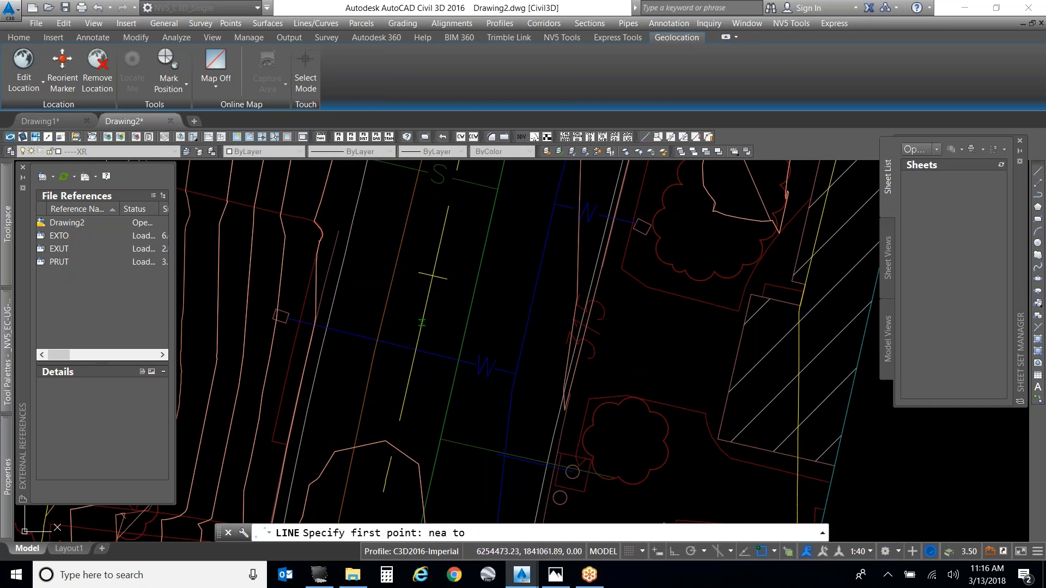
{"action": "left_click", "coordinate": [430, 294]}
{"action": "type", "text": "nea"}
{"action": "key", "text": "space"}
{"action": "key", "text": "Escape"}
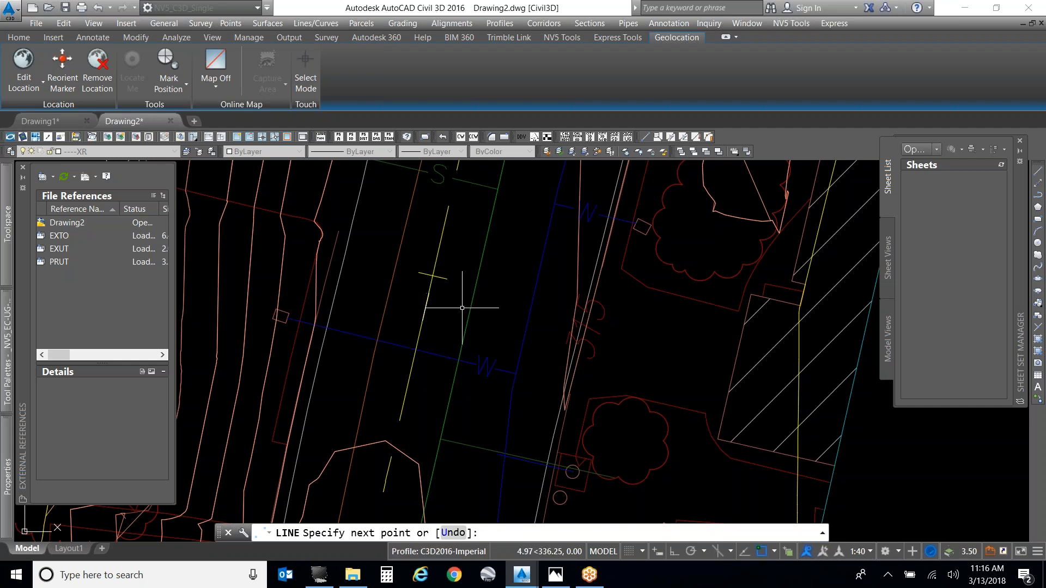
{"action": "key", "text": "Escape"}
Step: Align the UCS to the short line on the centerline using the Object option
{"action": "type", "text": "ucs"}
{"action": "key", "text": "space"}
{"action": "type", "text": "ob"}
{"action": "key", "text": "space"}
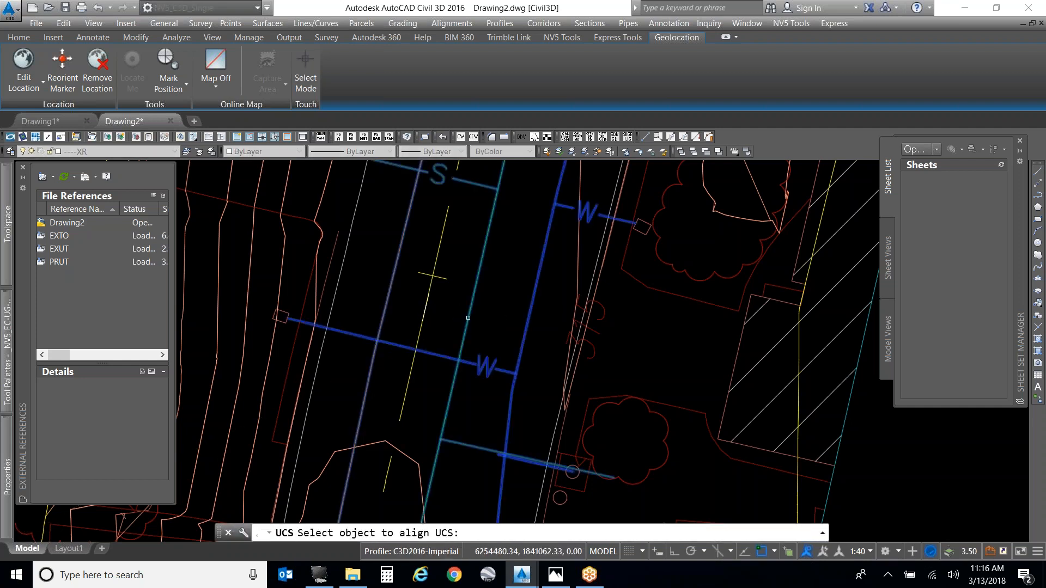
{"action": "left_click", "coordinate": [425, 305]}
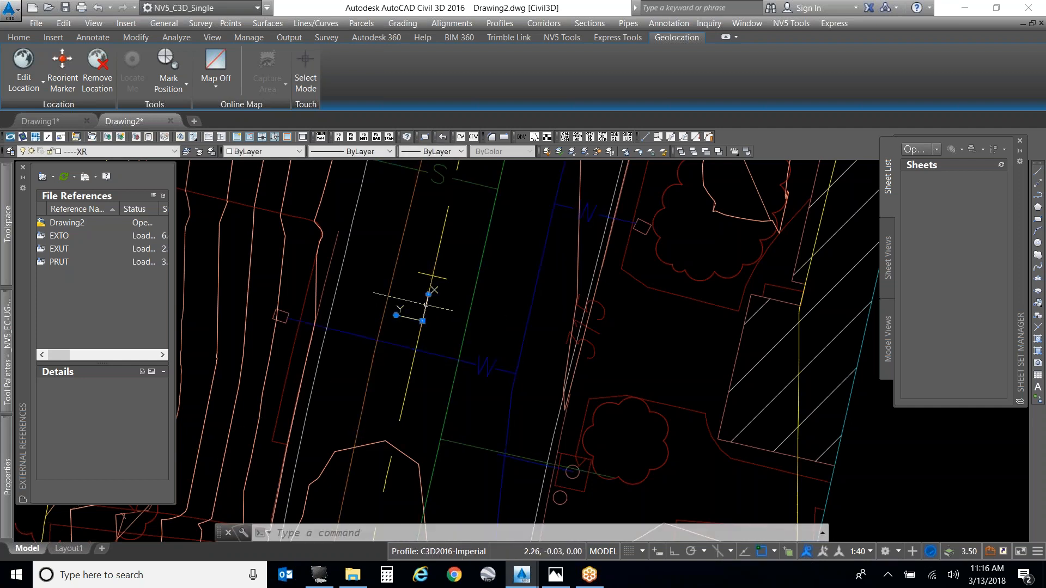
Step: Rotate the view to the plan of the current UCS and frame the street around station 232+00
{"action": "type", "text": "plan"}
{"action": "key", "text": "space"}
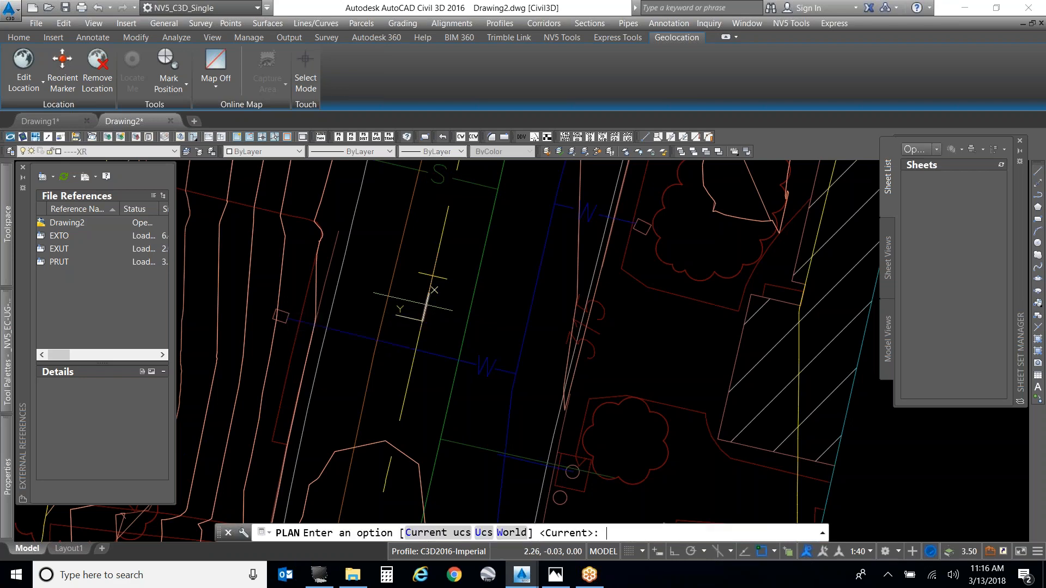
{"action": "key", "text": "Return"}
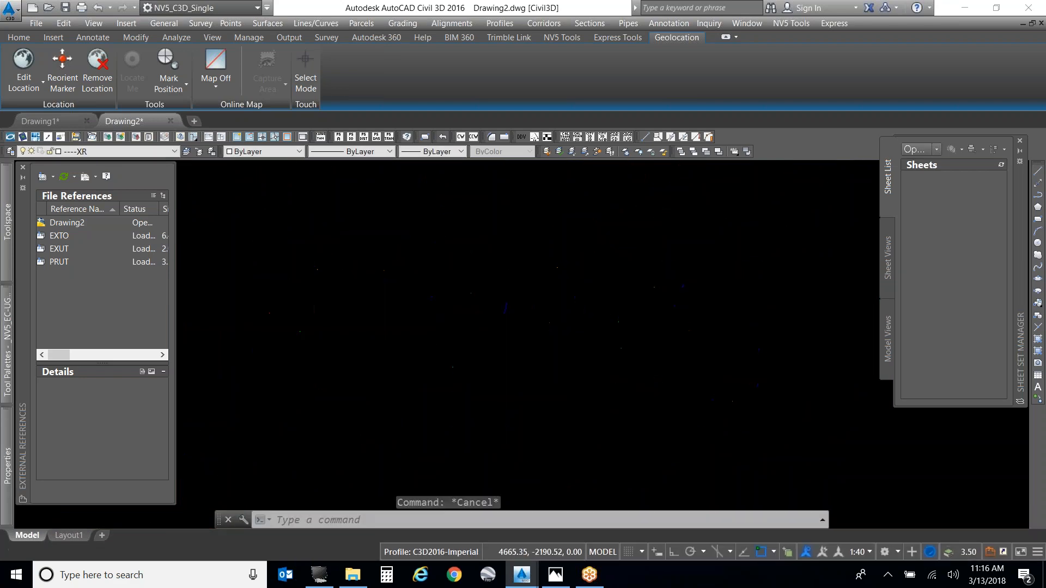
{"action": "scroll", "coordinate": [337, 277], "scroll_direction": "up", "scroll_amount": 10}
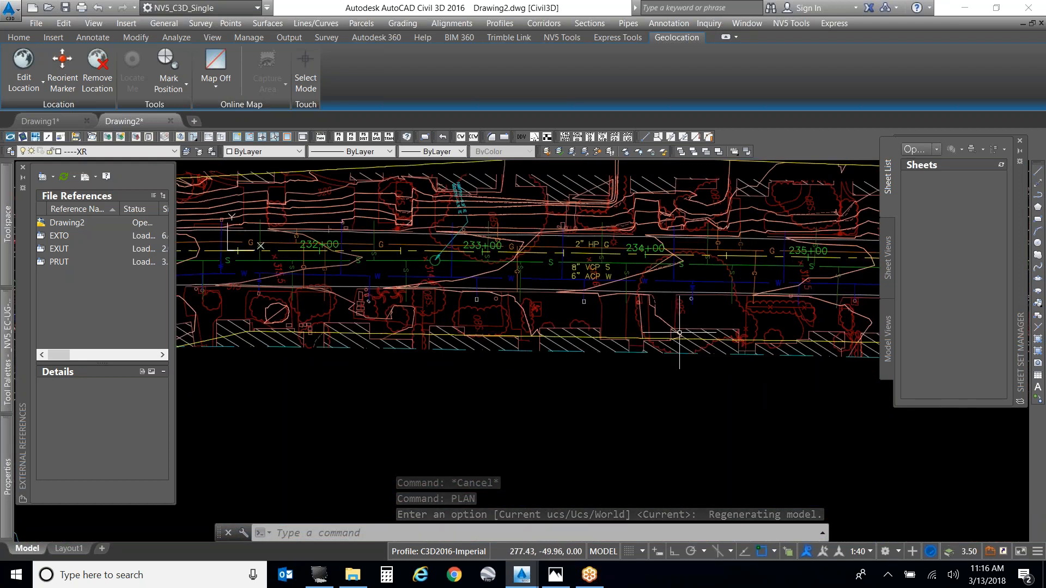
{"action": "scroll", "coordinate": [674, 335], "scroll_direction": "down", "scroll_amount": 2}
{"action": "scroll", "coordinate": [424, 293], "scroll_direction": "up", "scroll_amount": 4}
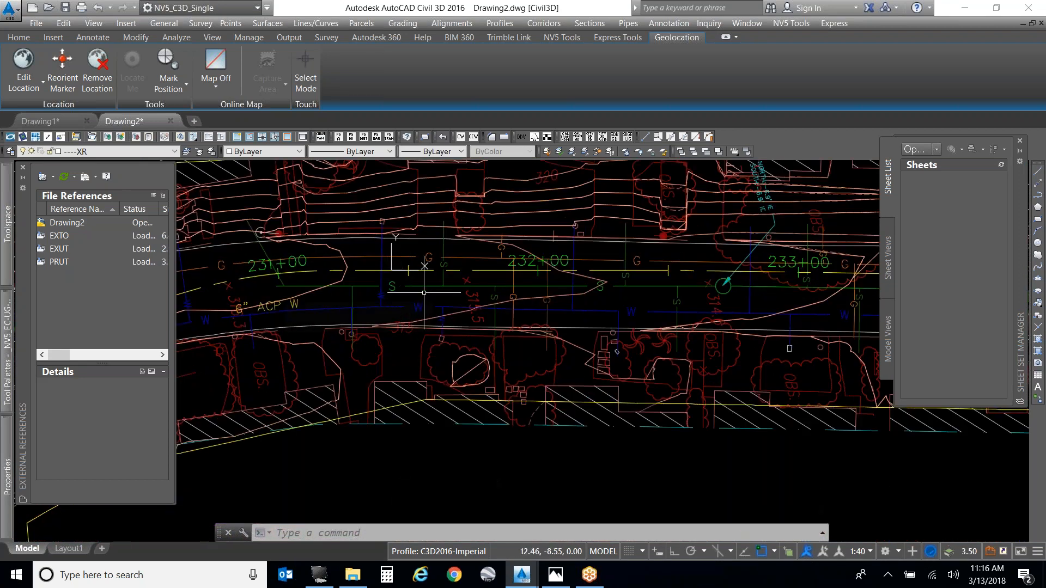
{"action": "mouse_move", "coordinate": [424, 293]}
Step: Expand the drawing's pipe networks in Prospector to examine the list of existing utility networks
{"action": "mouse_move", "coordinate": [9, 242]}
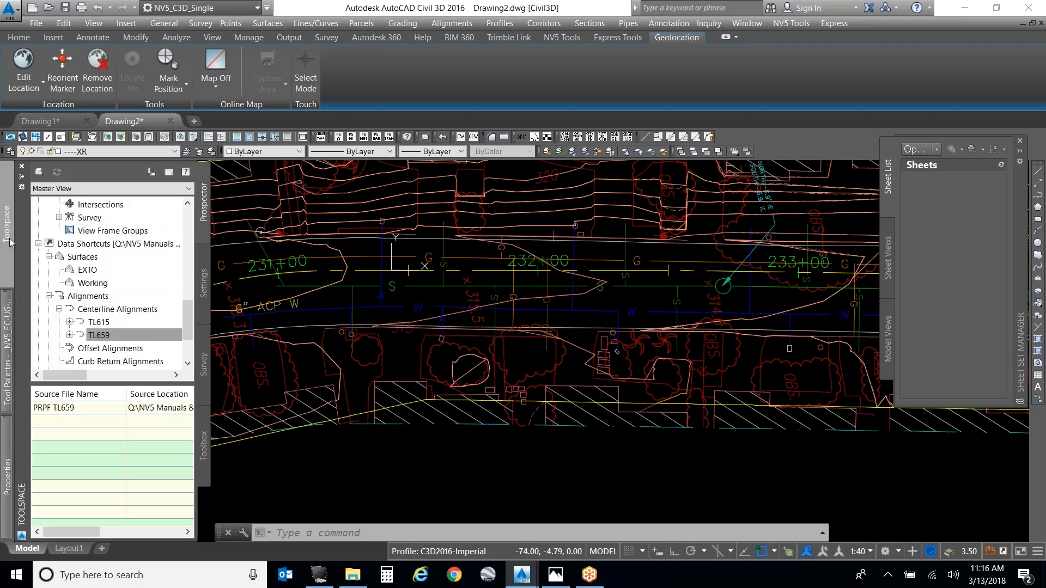
{"action": "scroll", "coordinate": [156, 239], "scroll_direction": "up", "scroll_amount": 5}
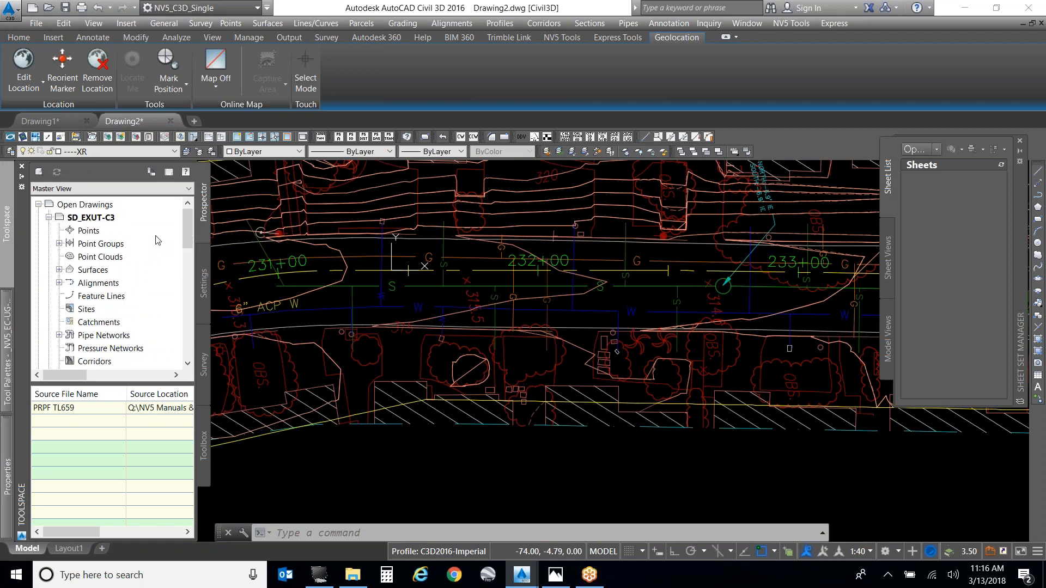
{"action": "scroll", "coordinate": [152, 297], "scroll_direction": "down", "scroll_amount": 1}
{"action": "double_click", "coordinate": [99, 298]}
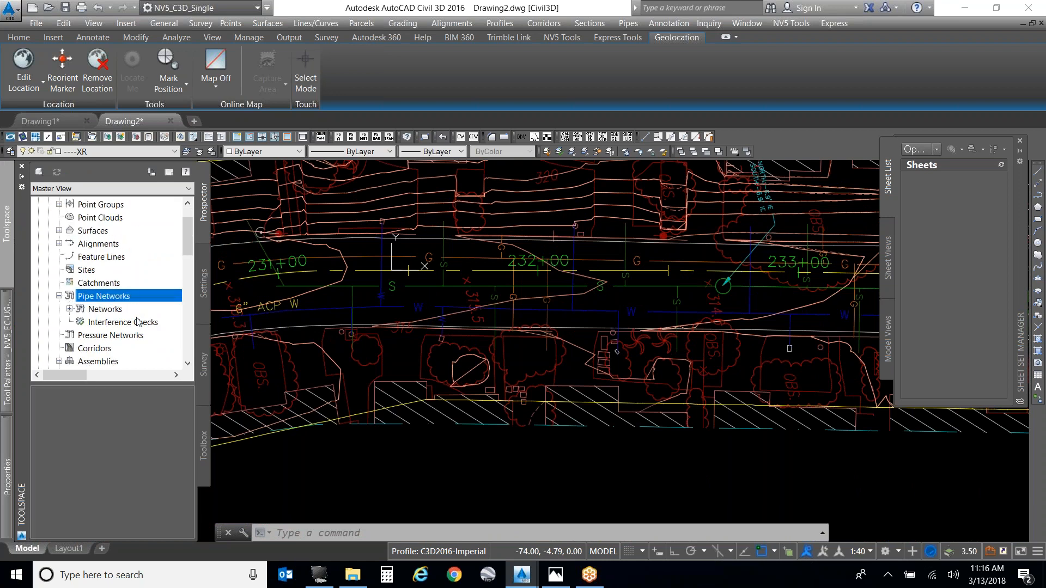
{"action": "double_click", "coordinate": [103, 308]}
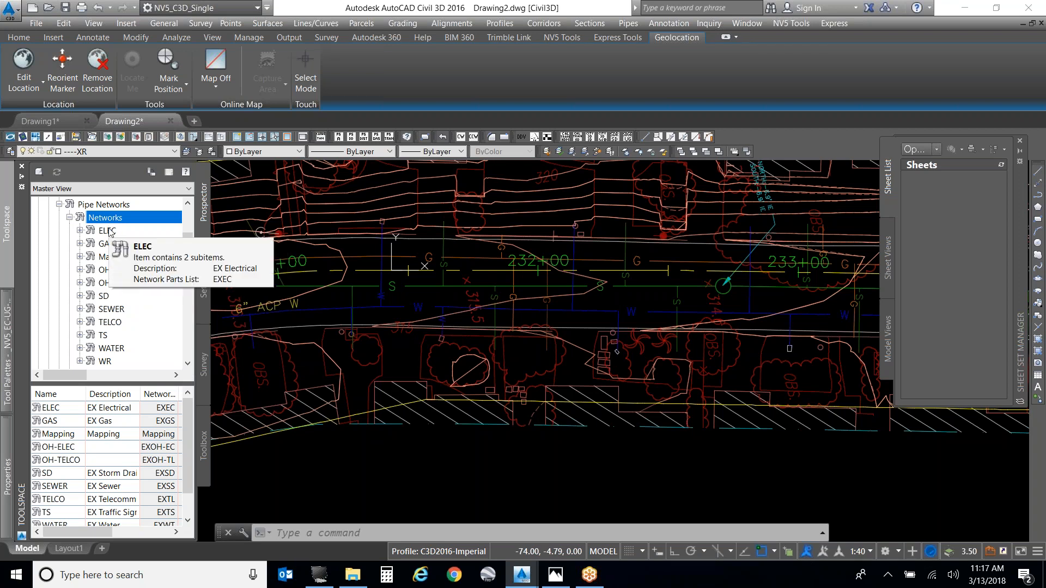
{"action": "left_click", "coordinate": [108, 231]}
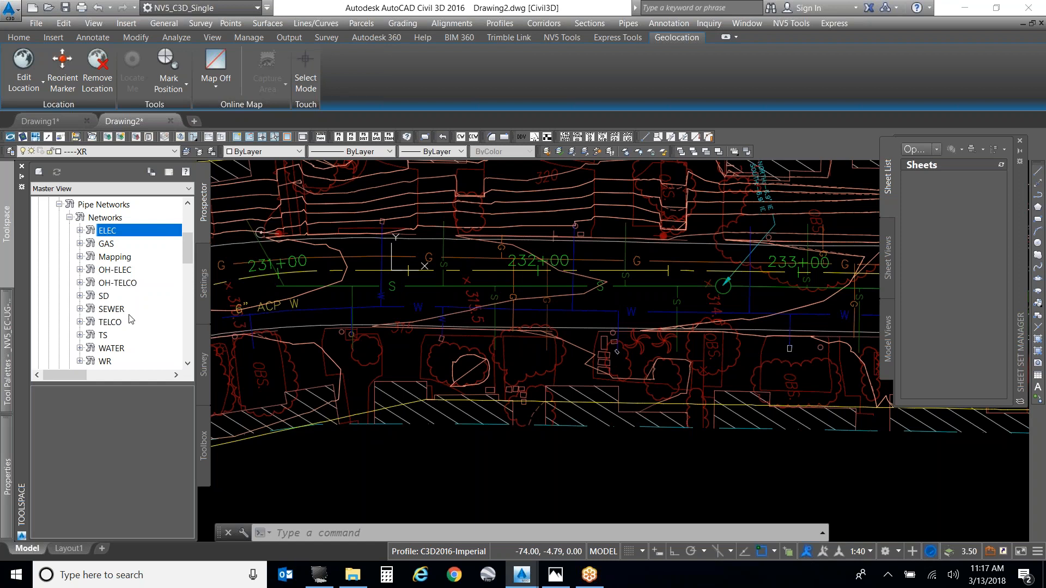
Step: Open the WATER network for editing, assign EXTO as its surface, and close the network layout tools
{"action": "right_click", "coordinate": [118, 347]}
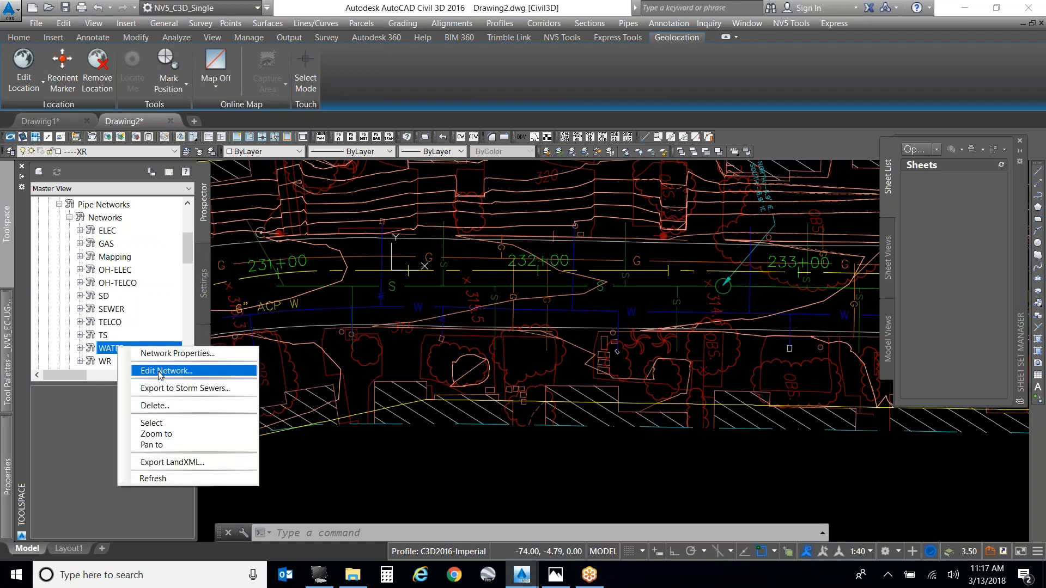
{"action": "left_click", "coordinate": [160, 371]}
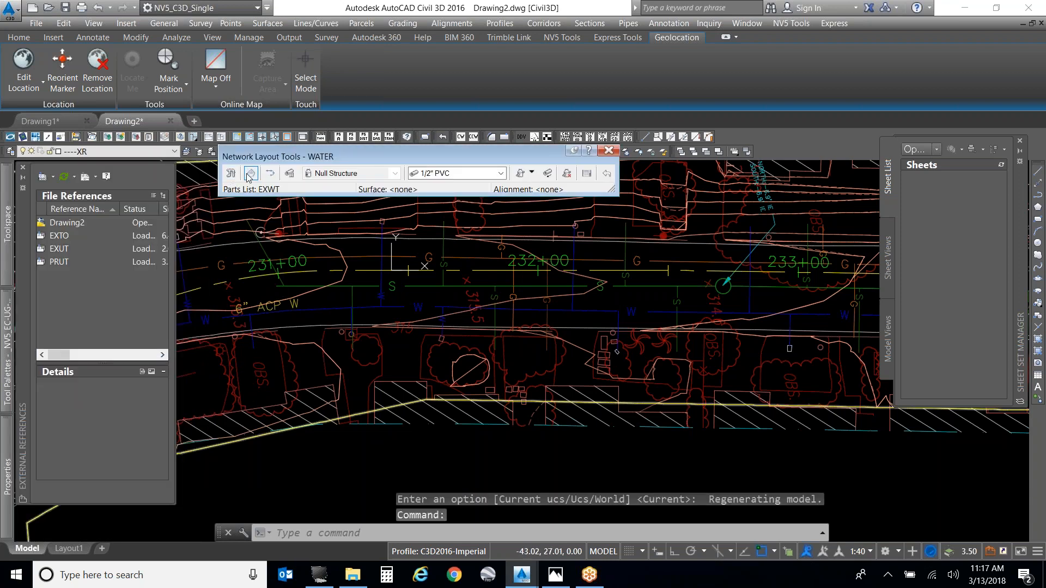
{"action": "left_click", "coordinate": [250, 174]}
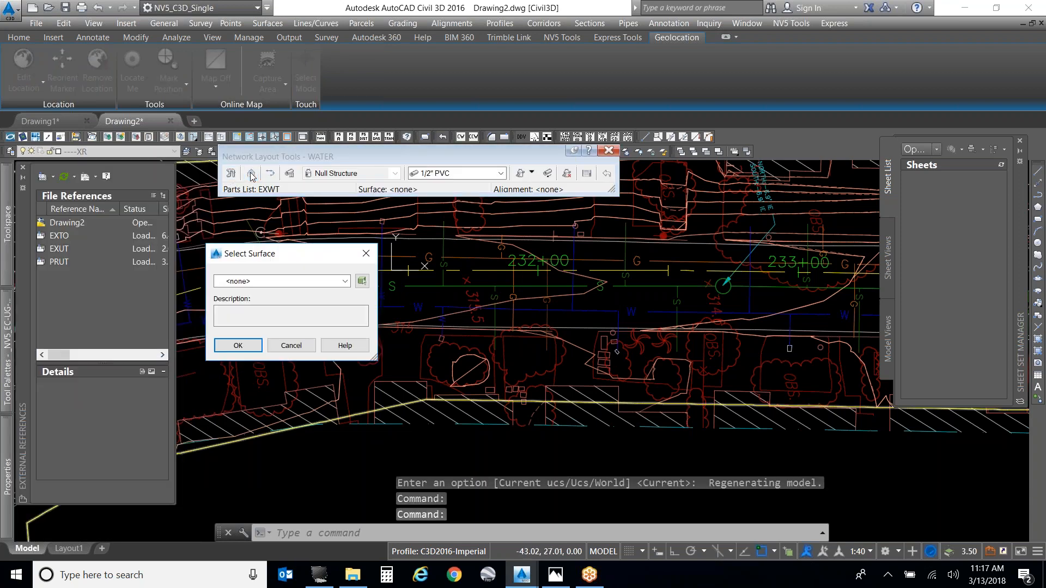
{"action": "left_click", "coordinate": [307, 286]}
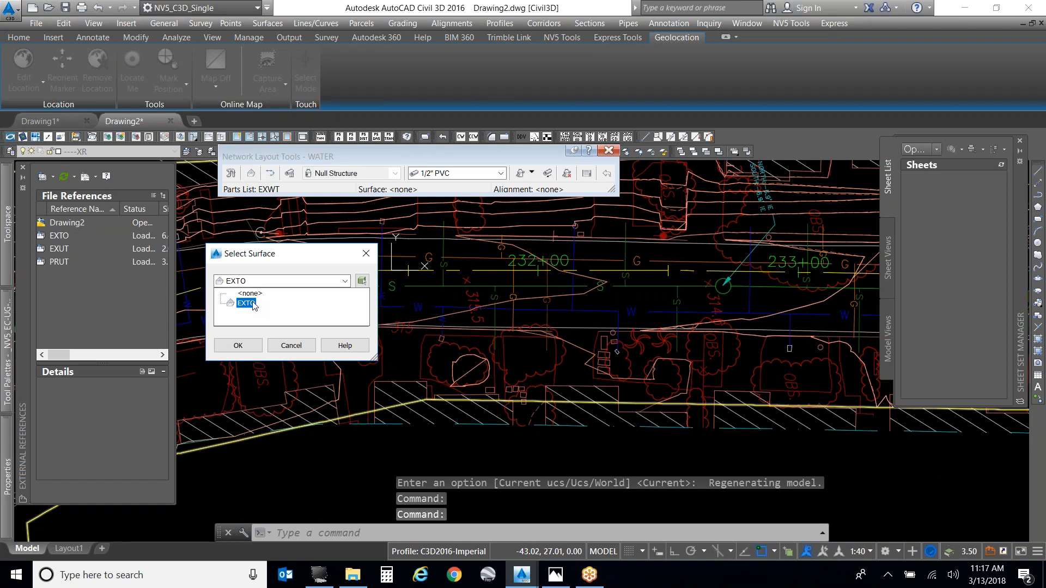
{"action": "left_click", "coordinate": [248, 303]}
{"action": "left_click", "coordinate": [243, 348]}
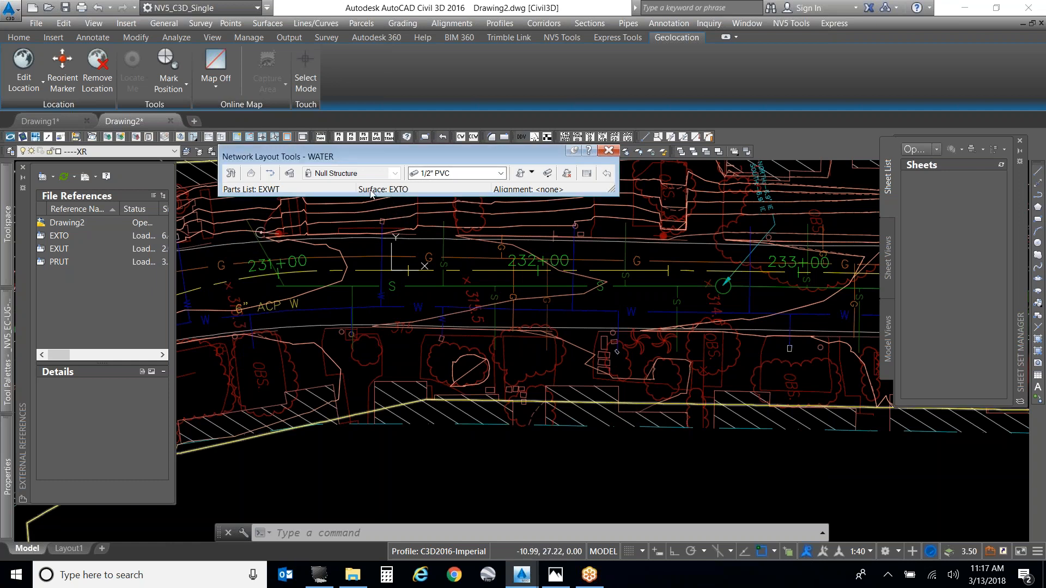
{"action": "left_click", "coordinate": [608, 151]}
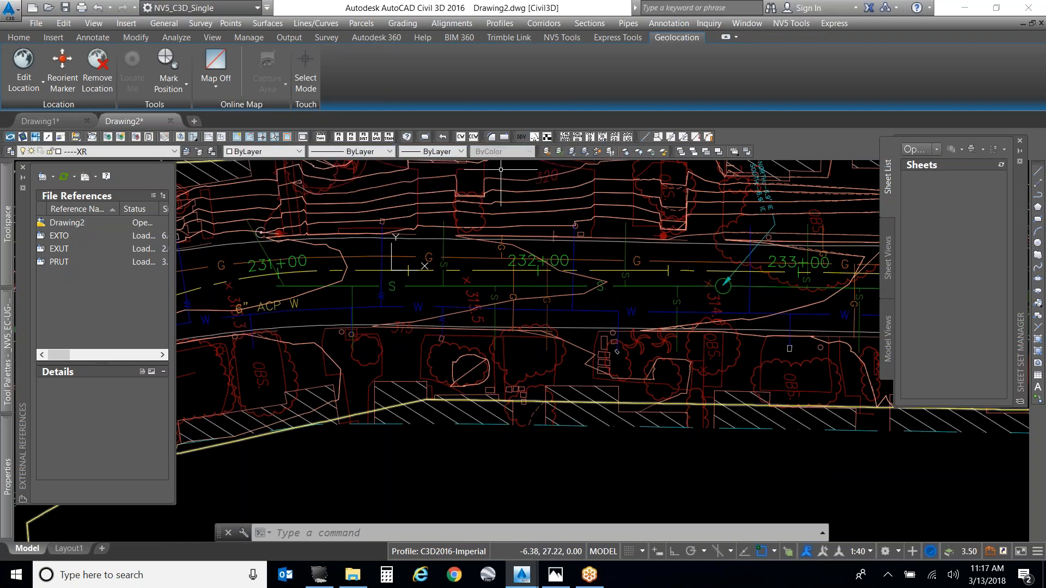
Step: Open the SEWER network for editing, assign EXTO as its surface, and close the network layout tools
{"action": "left_click", "coordinate": [11, 258]}
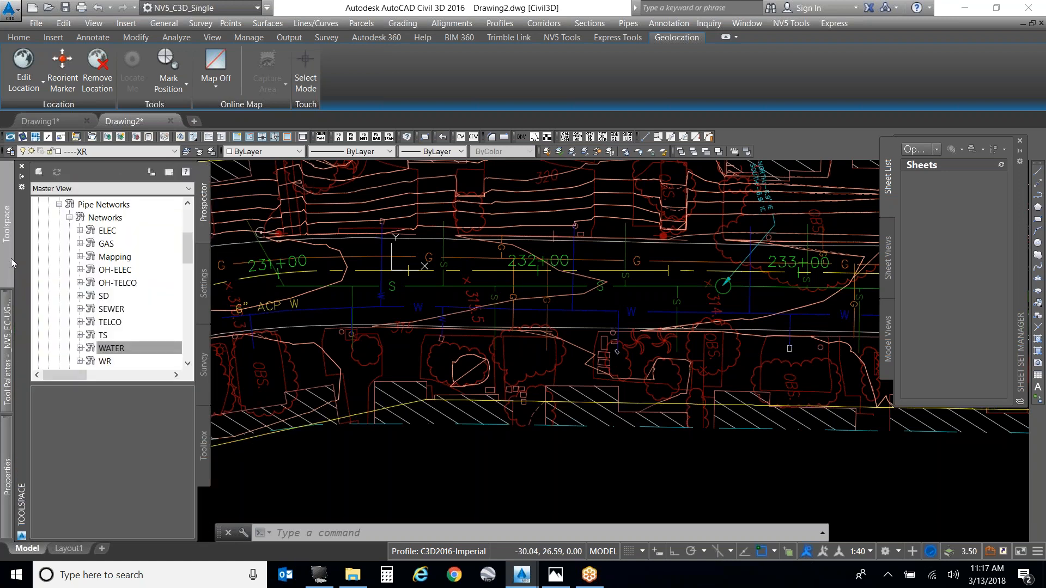
{"action": "scroll", "coordinate": [116, 324], "scroll_direction": "down", "scroll_amount": 1}
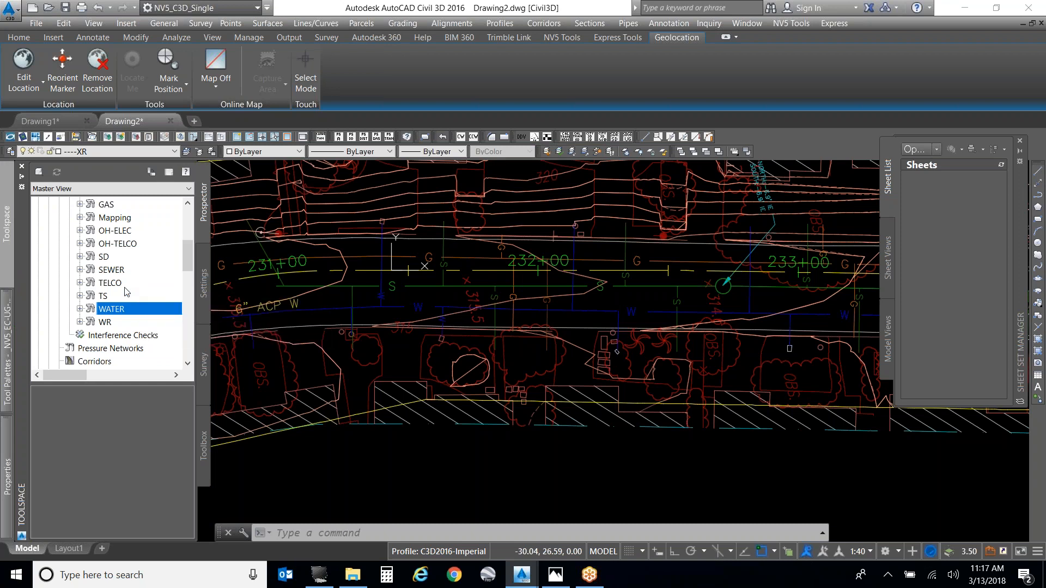
{"action": "right_click", "coordinate": [117, 271]}
{"action": "left_click", "coordinate": [142, 293]}
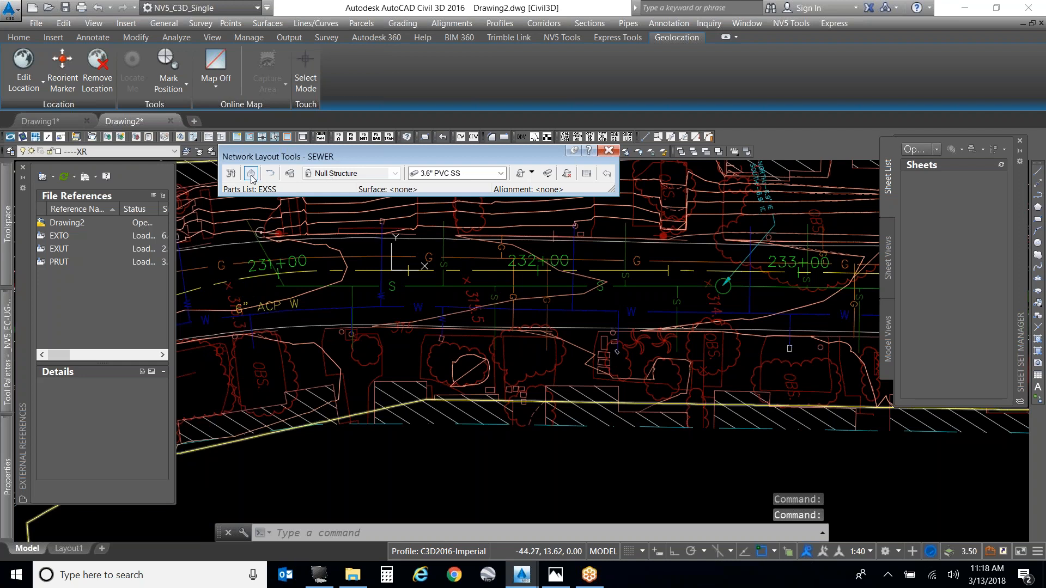
{"action": "left_click", "coordinate": [251, 175]}
{"action": "left_click", "coordinate": [282, 281]}
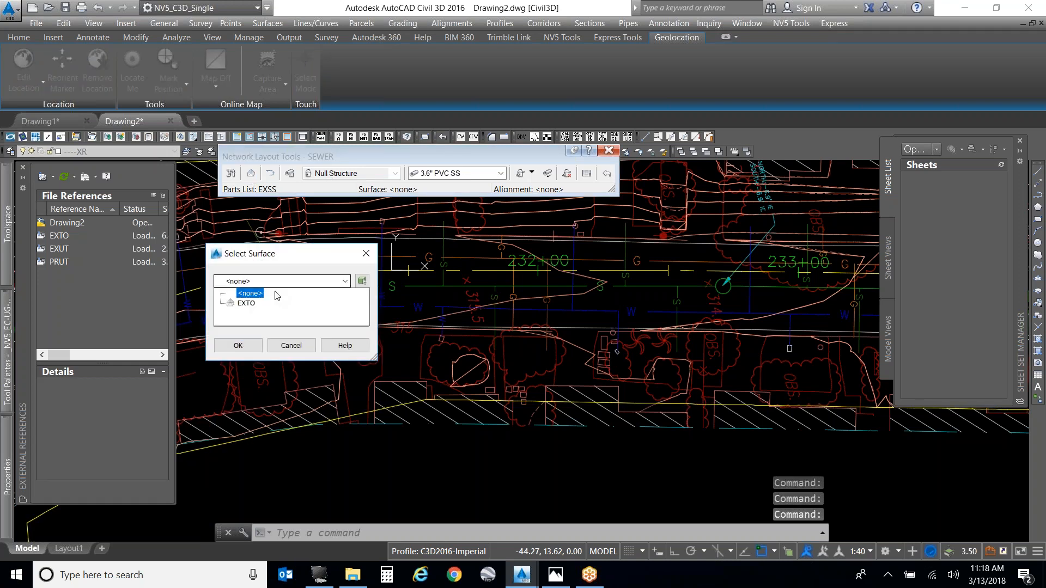
{"action": "left_click", "coordinate": [240, 303]}
{"action": "left_click", "coordinate": [237, 346]}
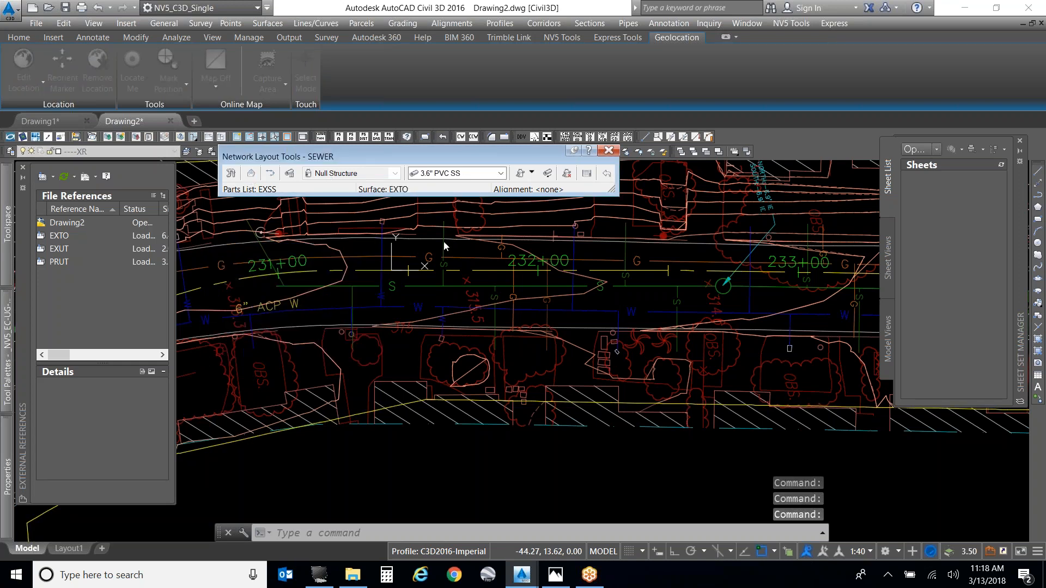
{"action": "left_click", "coordinate": [609, 150]}
Step: Open the GAS network for editing and assign EXTO as its surface
{"action": "mouse_move", "coordinate": [1, 218]}
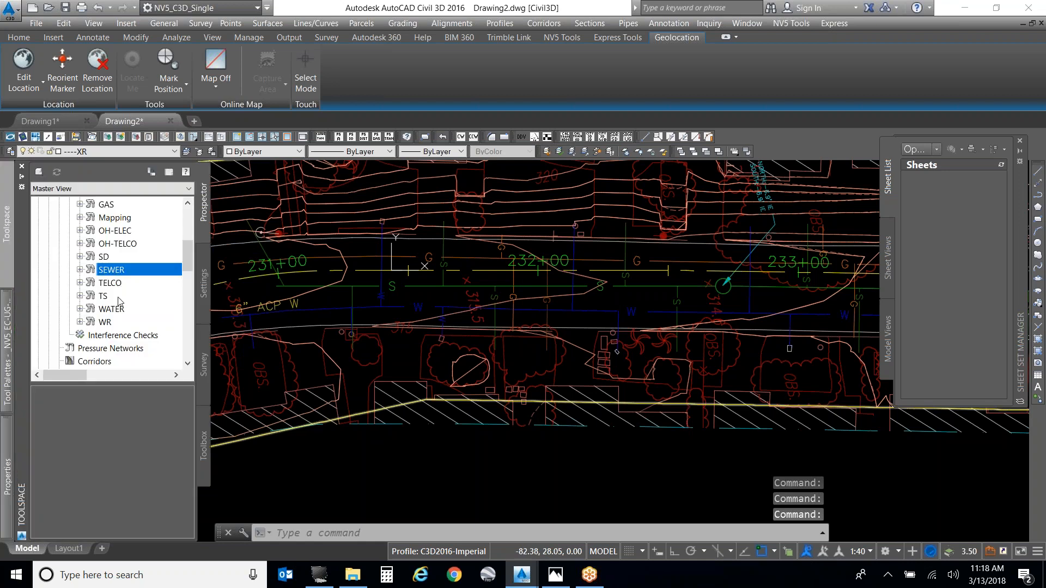
{"action": "left_click", "coordinate": [113, 209]}
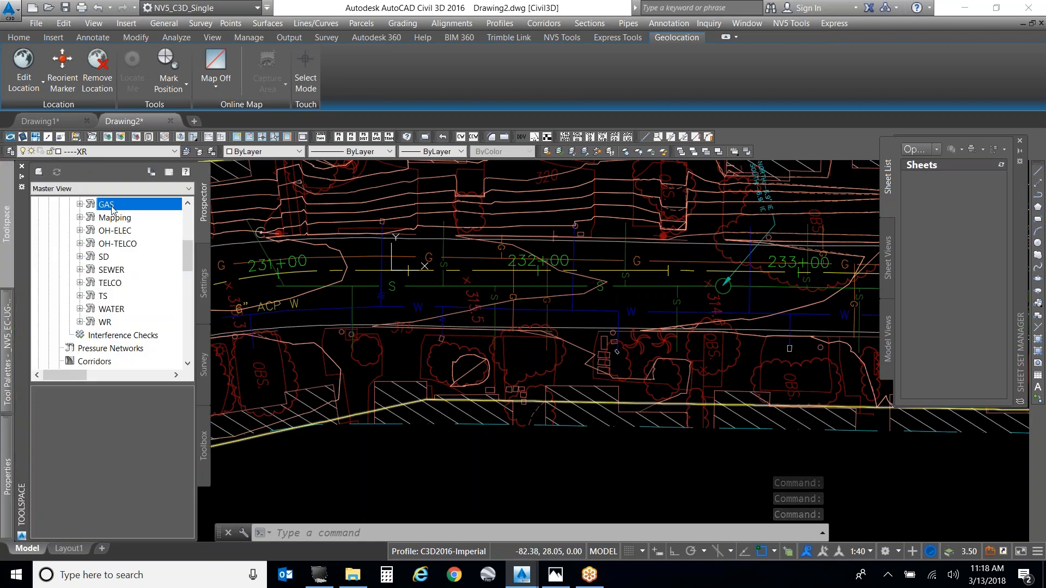
{"action": "right_click", "coordinate": [113, 210]}
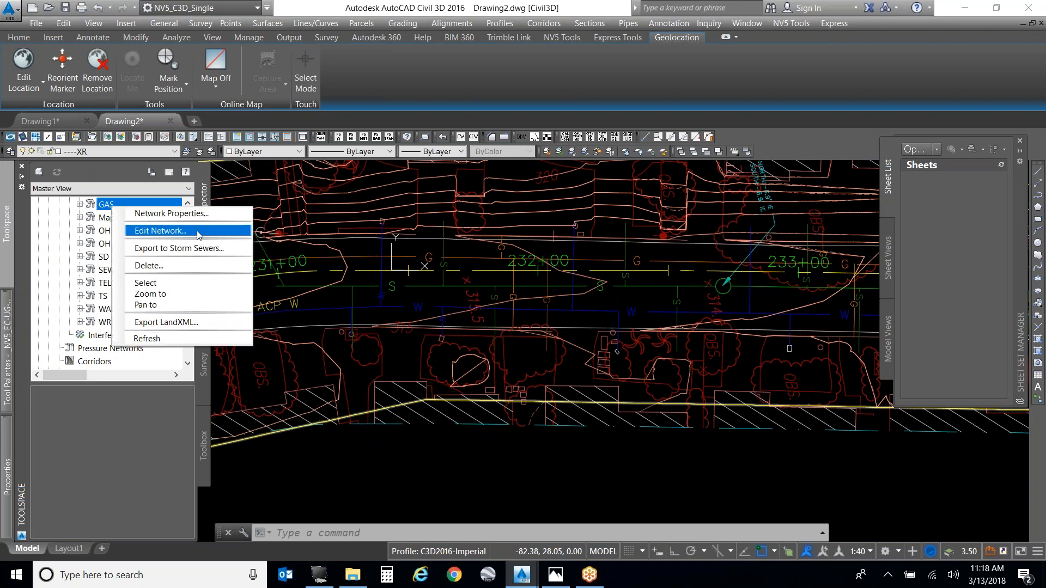
{"action": "left_click", "coordinate": [163, 231]}
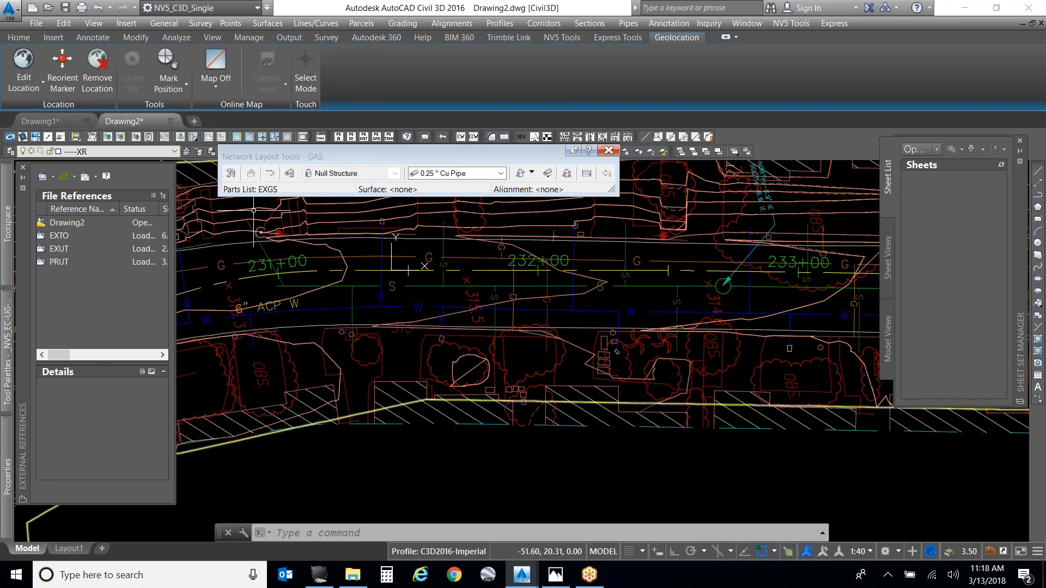
{"action": "left_click", "coordinate": [251, 172]}
{"action": "left_click", "coordinate": [294, 282]}
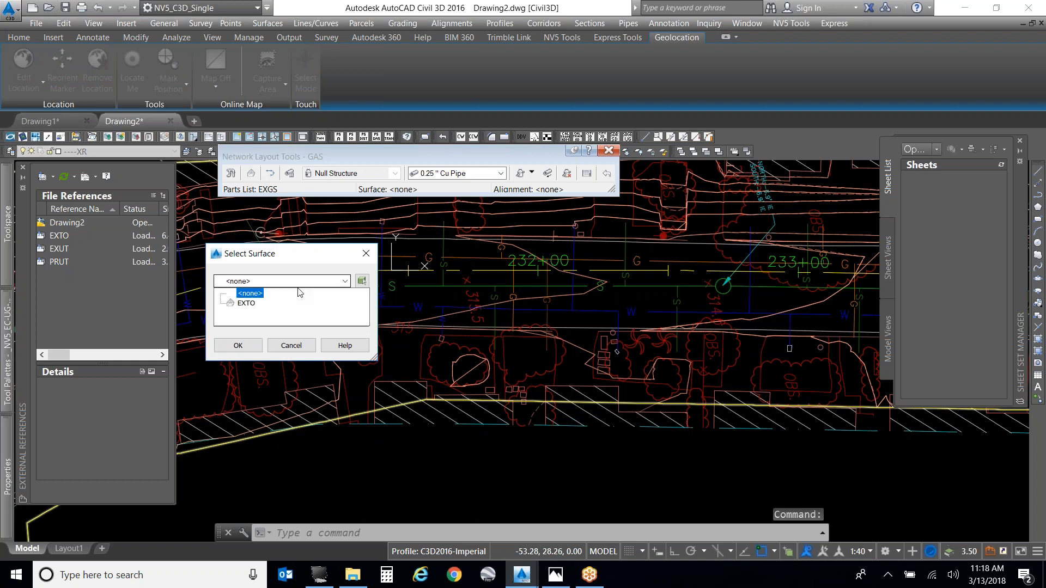
{"action": "left_click", "coordinate": [246, 303]}
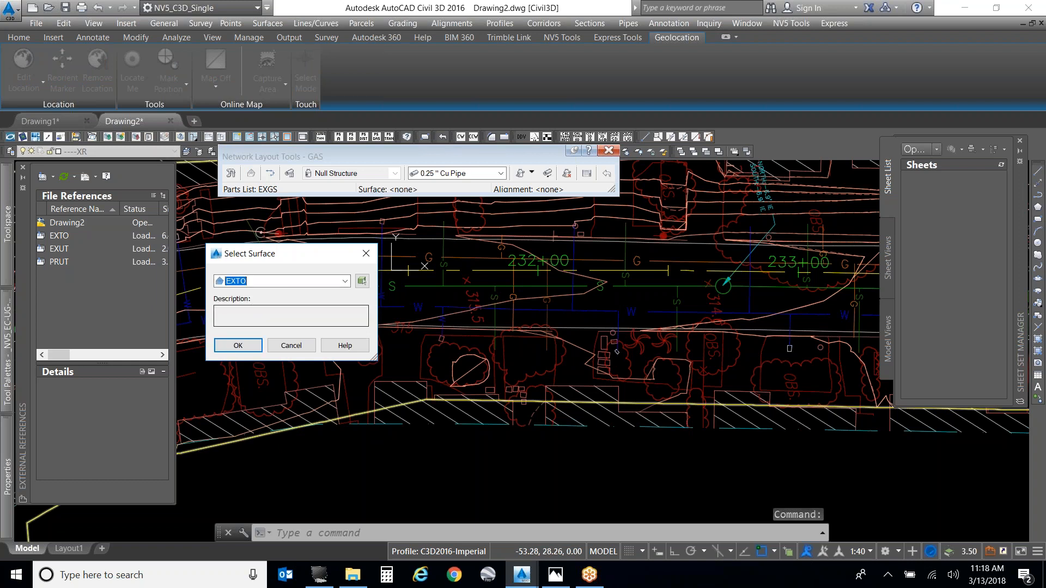
{"action": "left_click", "coordinate": [250, 343]}
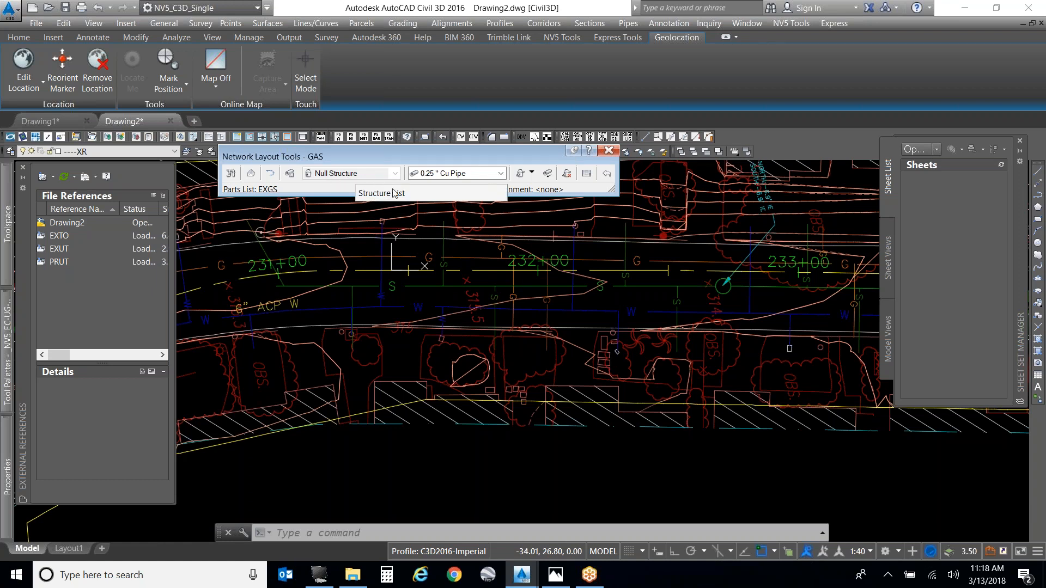
Step: Choose the 2.00" Cu Pipe part for the GAS network and start a pipes-only layout
{"action": "left_click", "coordinate": [500, 174]}
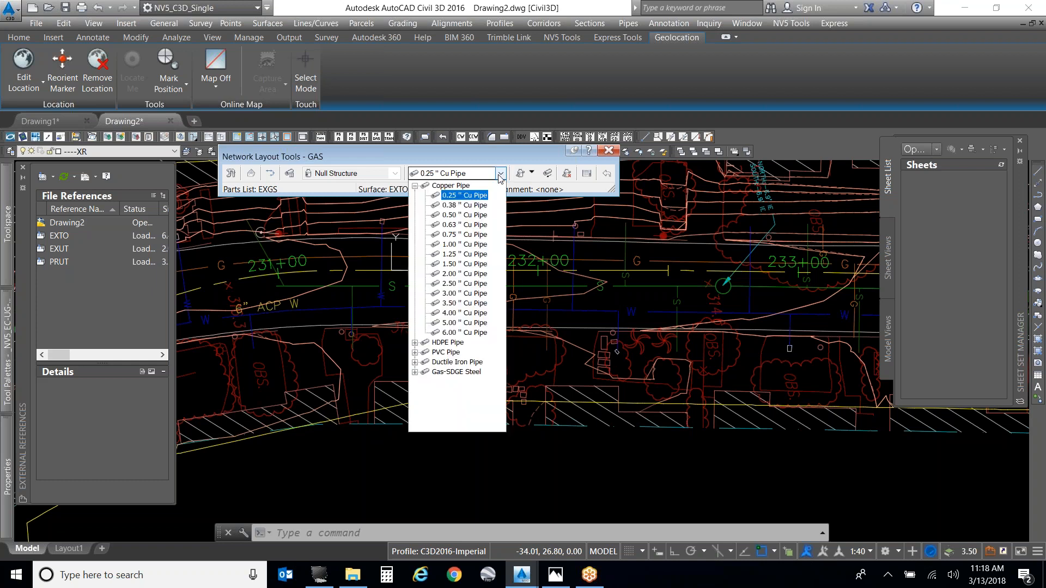
{"action": "left_click", "coordinate": [477, 277]}
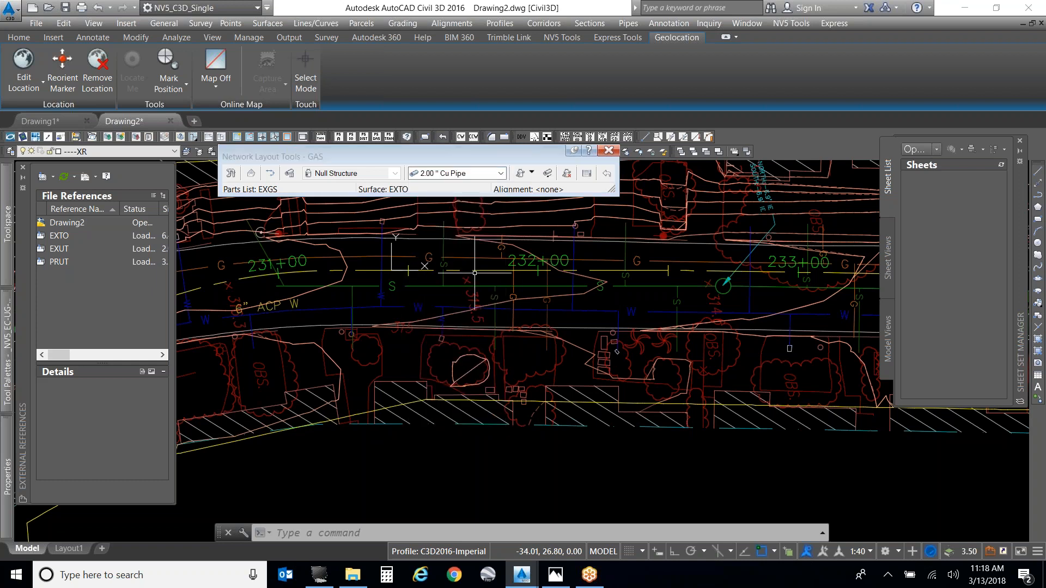
{"action": "left_click", "coordinate": [531, 173]}
{"action": "left_click", "coordinate": [551, 200]}
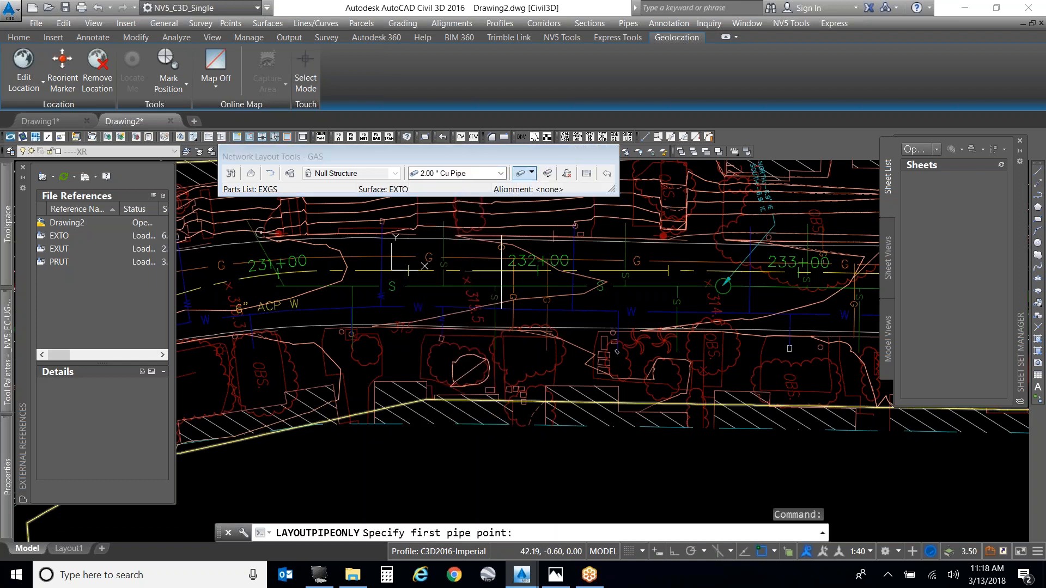
{"action": "scroll", "coordinate": [515, 264], "scroll_direction": "up", "scroll_amount": 8}
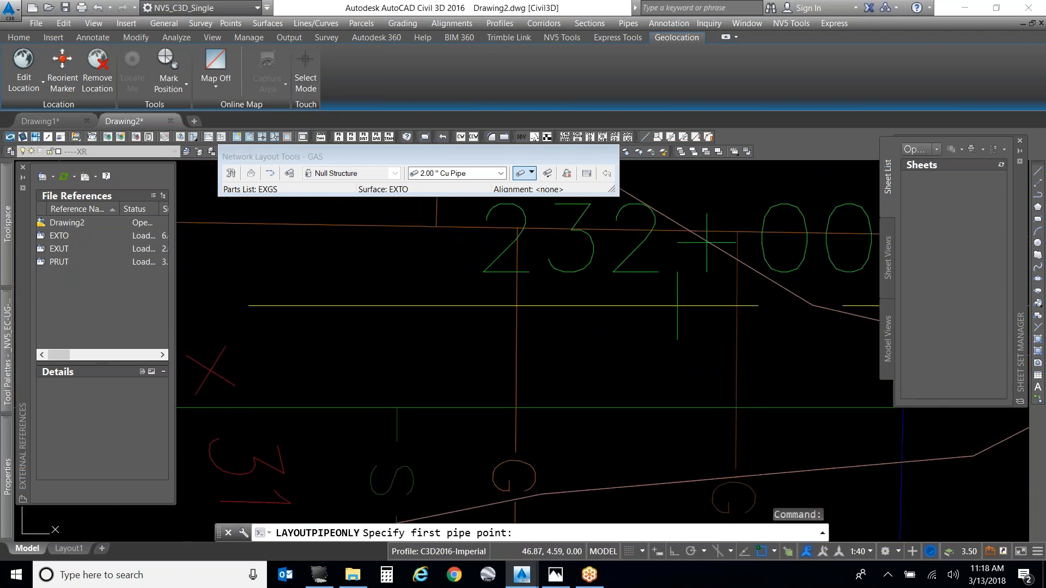
{"action": "left_click", "coordinate": [516, 229]}
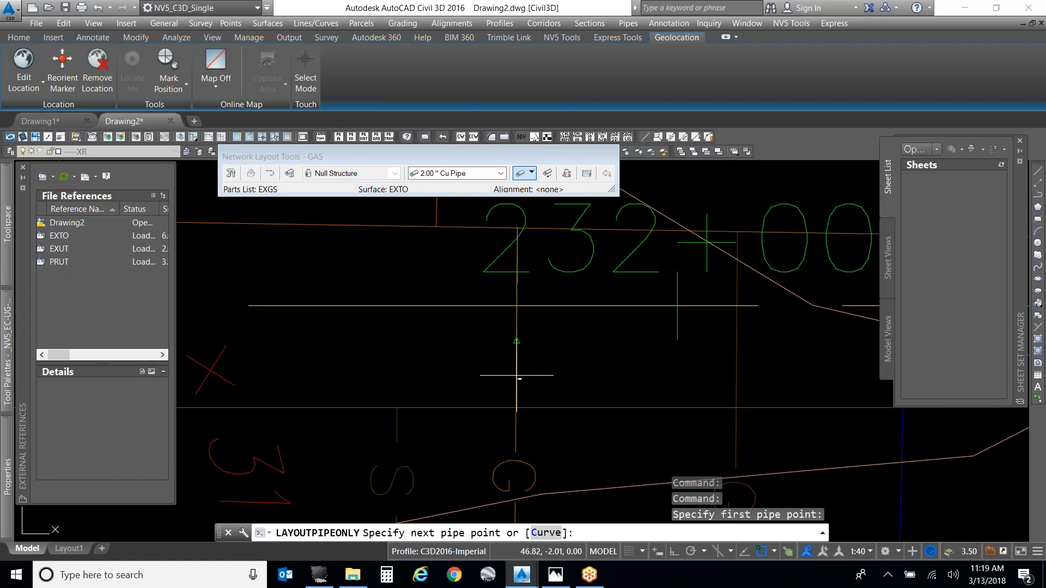
{"action": "type", "text": "neq"}
{"action": "key", "text": "Return"}
{"action": "scroll", "coordinate": [518, 376], "scroll_direction": "down", "scroll_amount": 1}
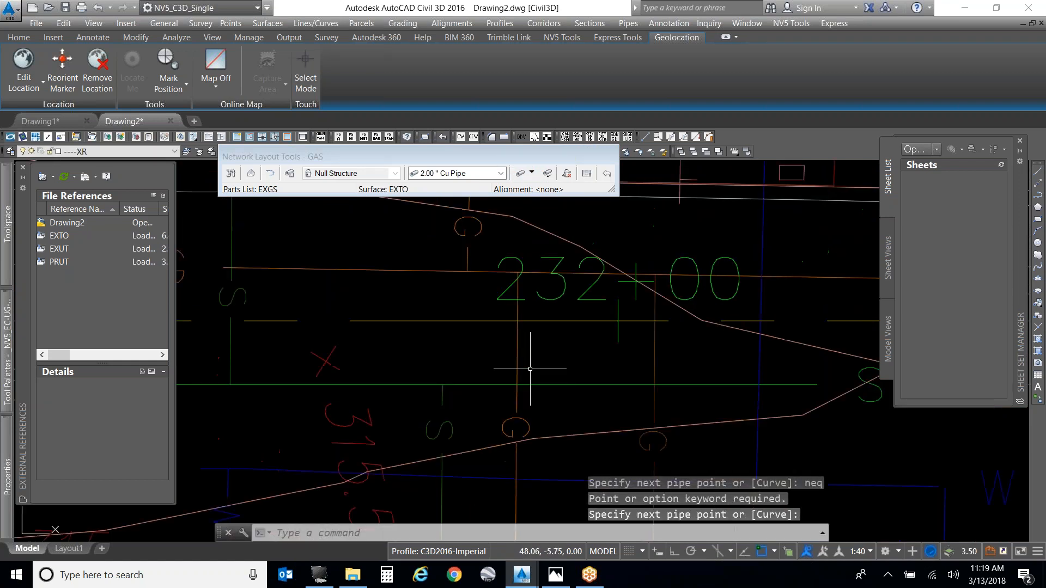
Step: Lay out a gas pipe from the gas main just before station 232+00 along the lateral using a nearest snap, and select it
{"action": "left_click", "coordinate": [520, 173]}
{"action": "left_click", "coordinate": [518, 277]}
{"action": "type", "text": "nea"}
{"action": "key", "text": "Return"}
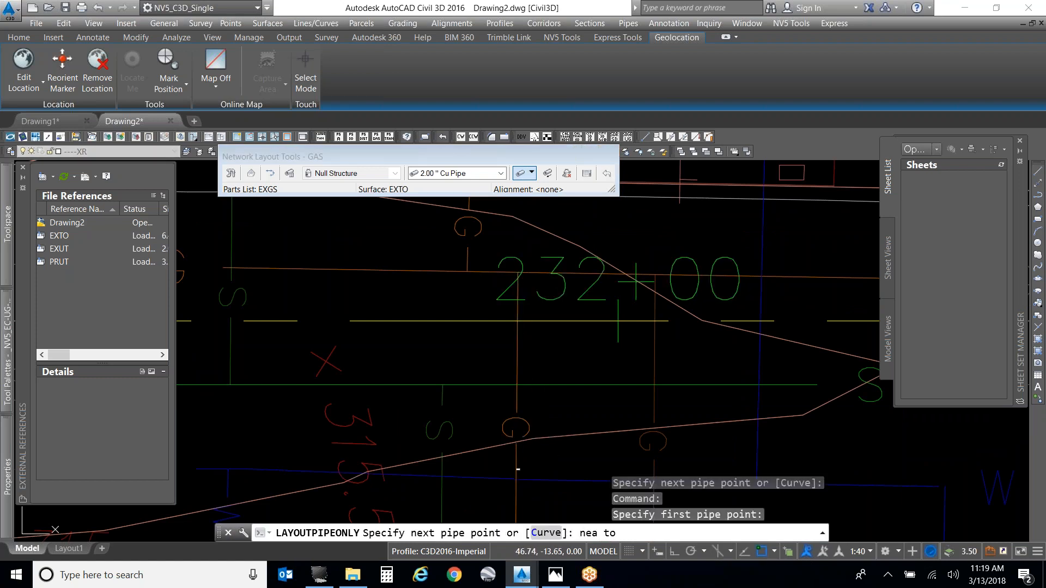
{"action": "left_click", "coordinate": [517, 467]}
{"action": "key", "text": "Return"}
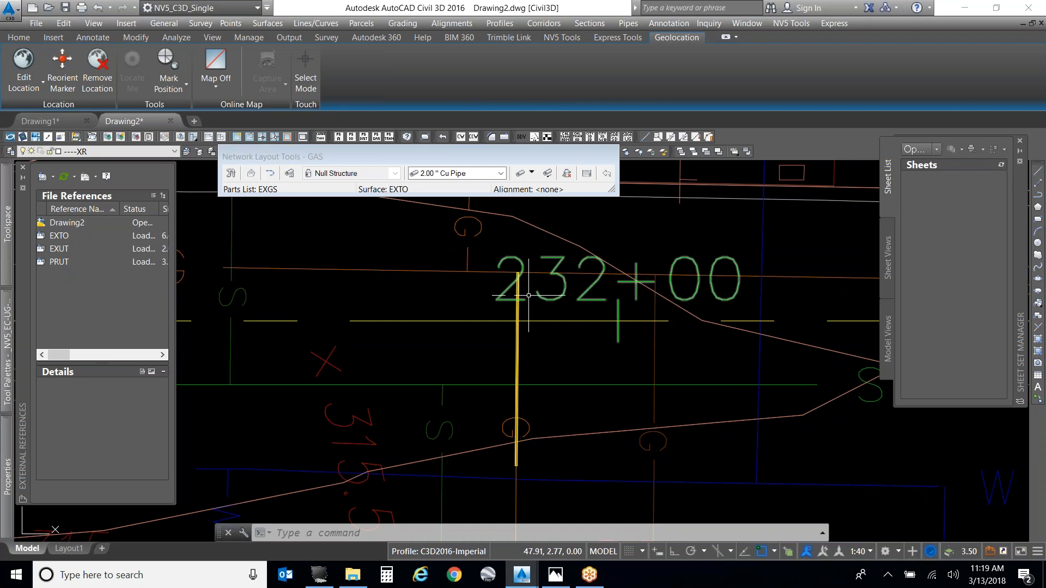
{"action": "left_click", "coordinate": [518, 310]}
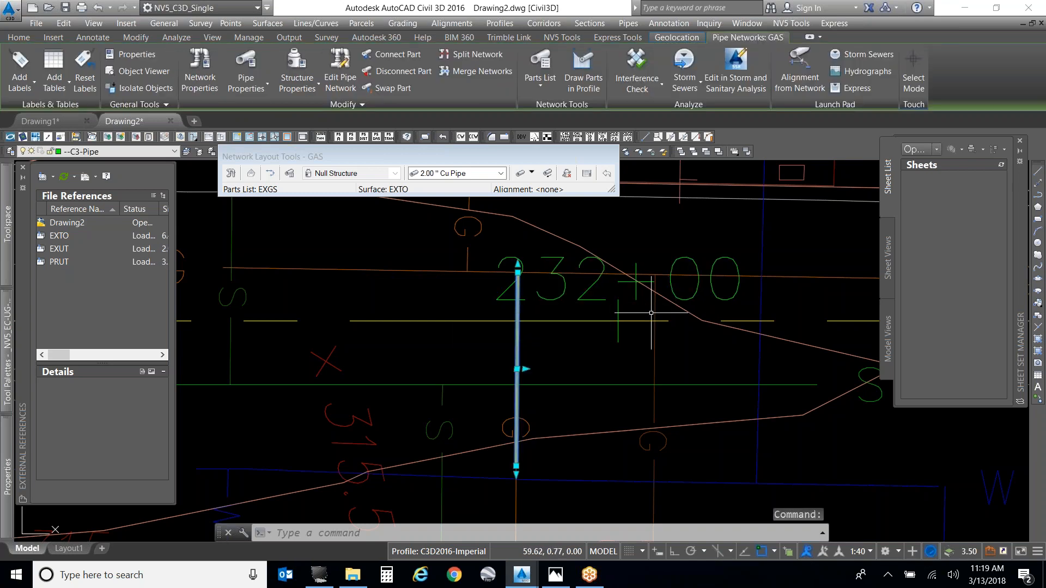
{"action": "scroll", "coordinate": [619, 316], "scroll_direction": "down", "scroll_amount": 2}
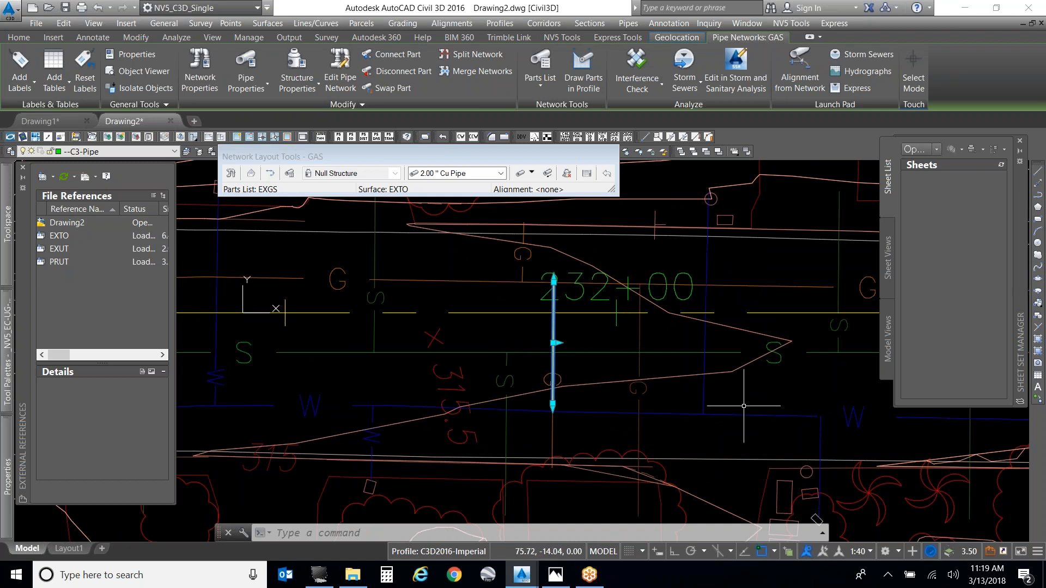
Step: Examine the pipe rule sets in the Toolspace settings, first in the acad drawing and finally in the current drawing
{"action": "mouse_move", "coordinate": [7, 455]}
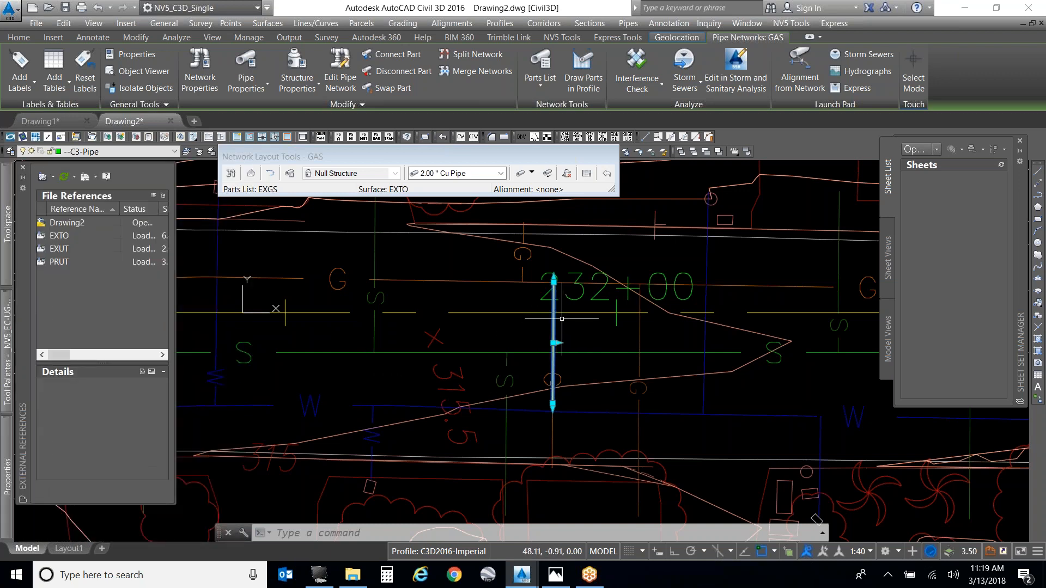
{"action": "mouse_move", "coordinate": [562, 319]}
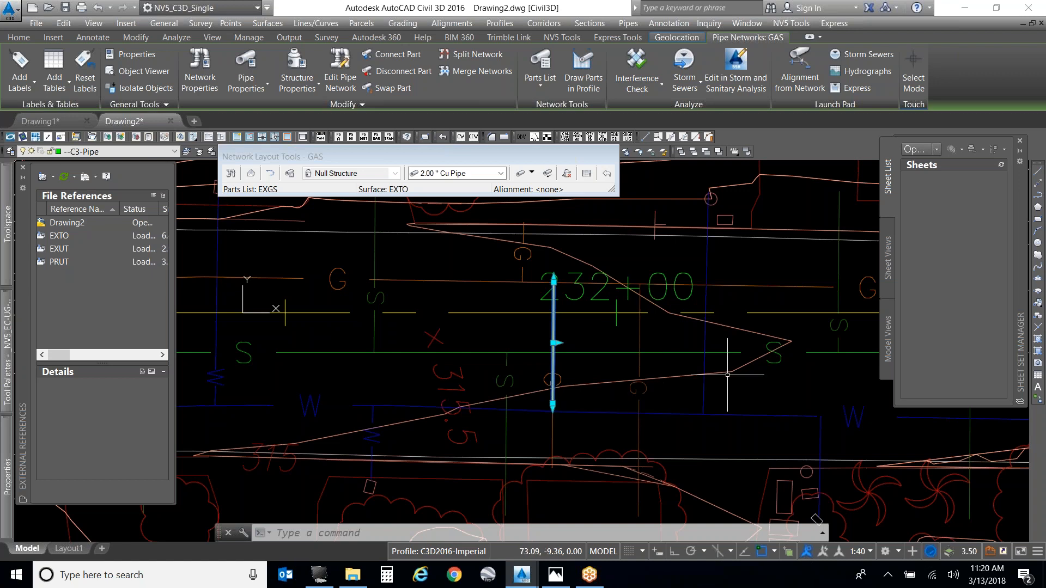
{"action": "mouse_move", "coordinate": [3, 249]}
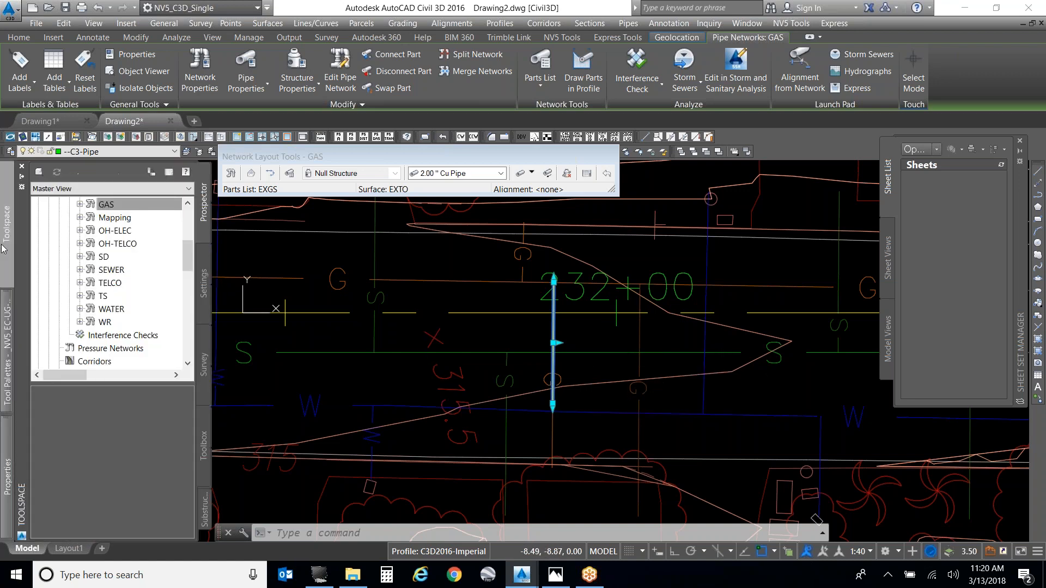
{"action": "left_click", "coordinate": [201, 283]}
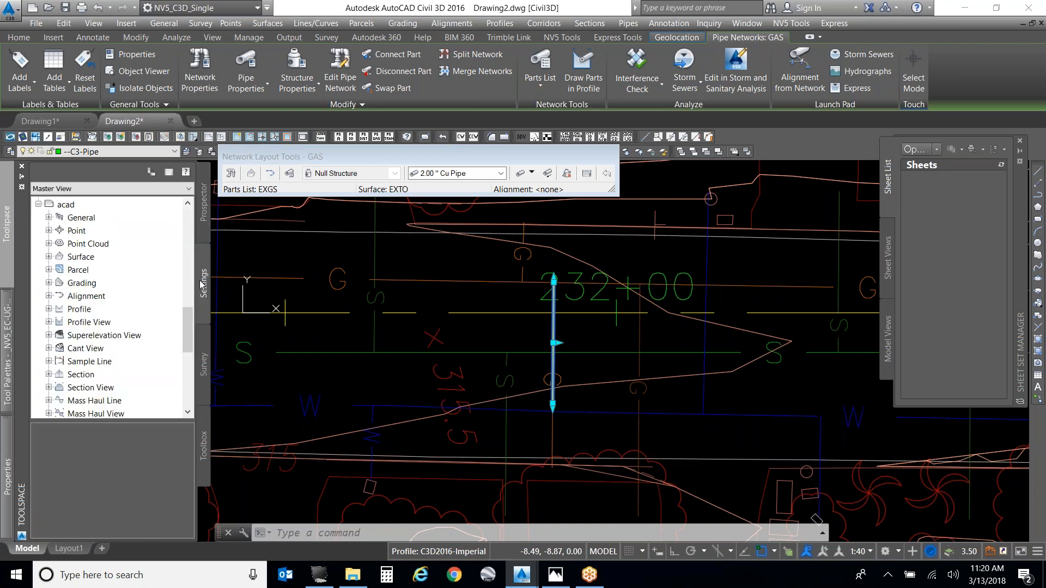
{"action": "scroll", "coordinate": [126, 303], "scroll_direction": "down", "scroll_amount": 1}
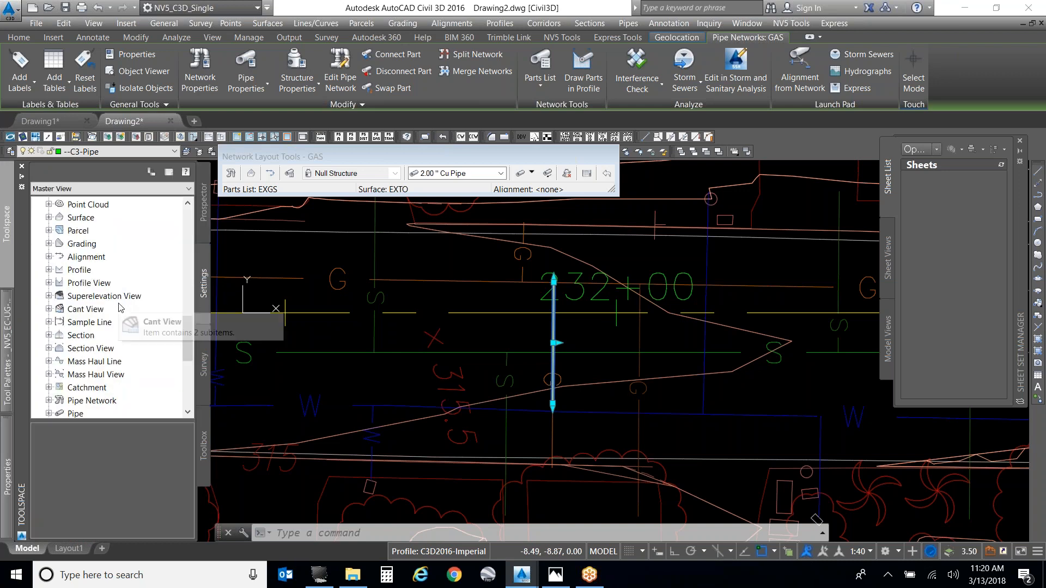
{"action": "double_click", "coordinate": [104, 414]}
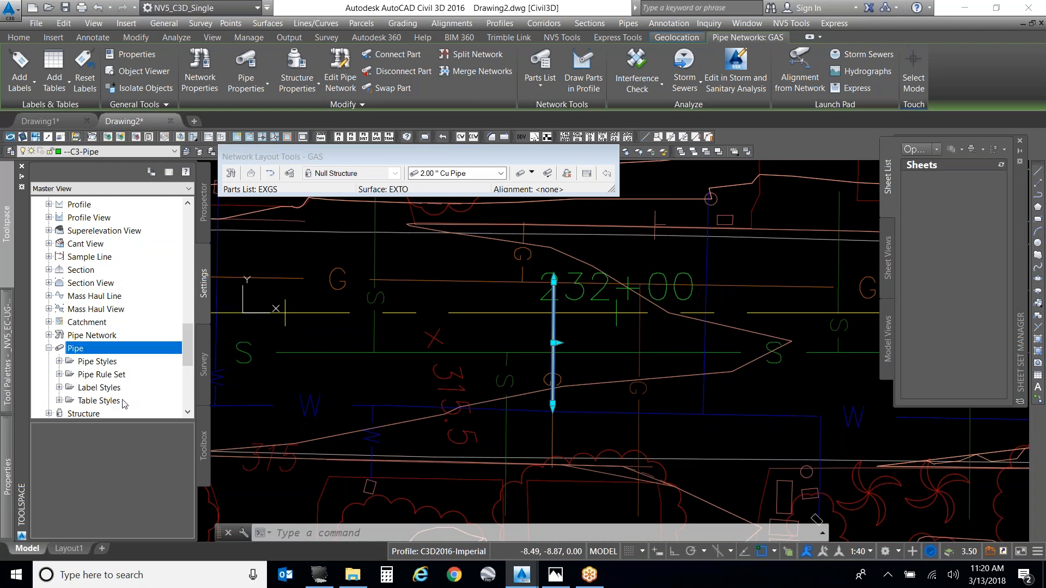
{"action": "double_click", "coordinate": [97, 376]}
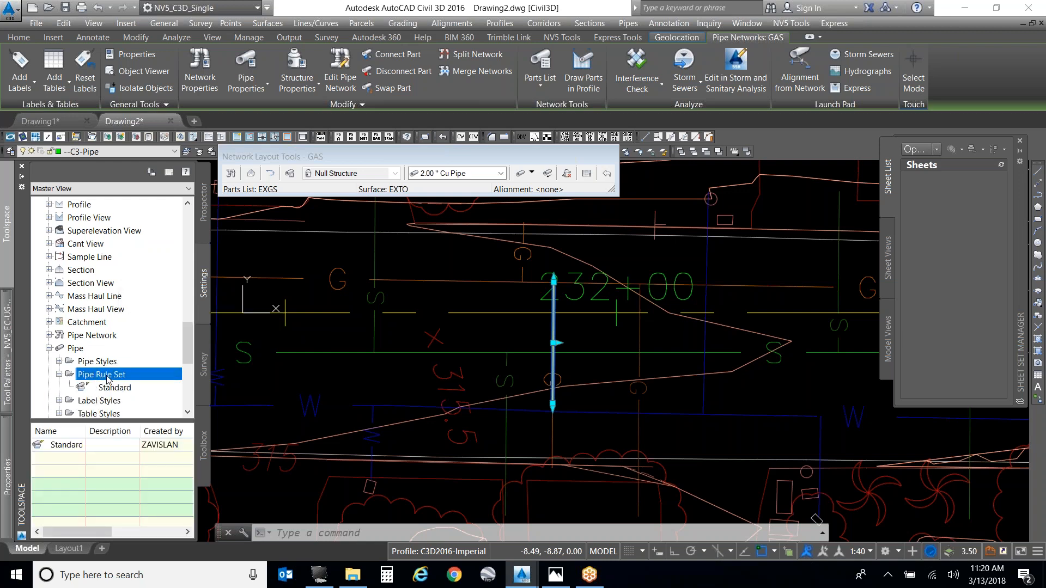
{"action": "scroll", "coordinate": [107, 380], "scroll_direction": "up", "scroll_amount": 5}
{"action": "right_click", "coordinate": [82, 295]}
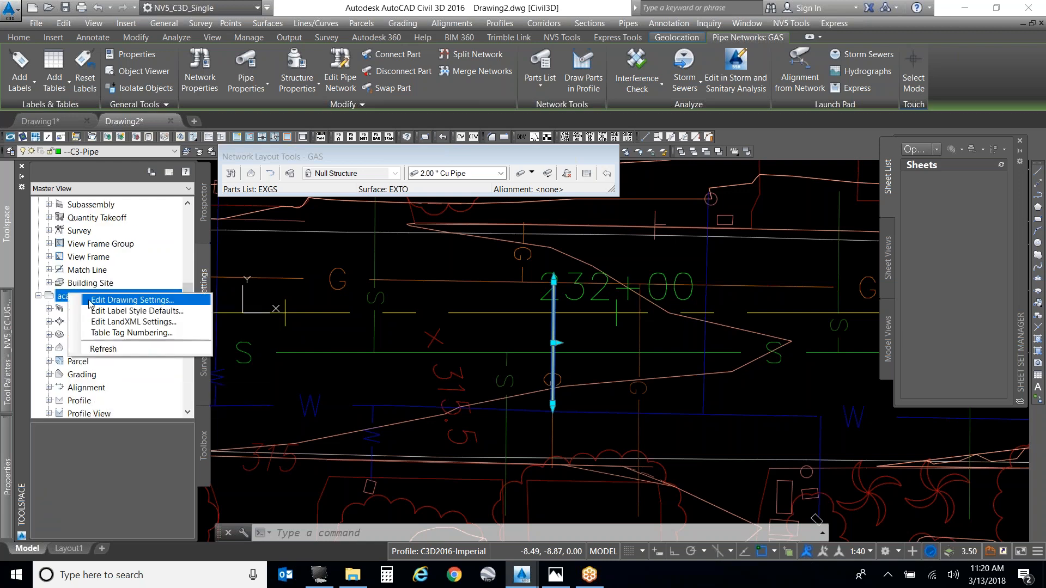
{"action": "scroll", "coordinate": [74, 314], "scroll_direction": "up", "scroll_amount": 5}
{"action": "scroll", "coordinate": [73, 313], "scroll_direction": "up", "scroll_amount": 1}
{"action": "double_click", "coordinate": [76, 323]}
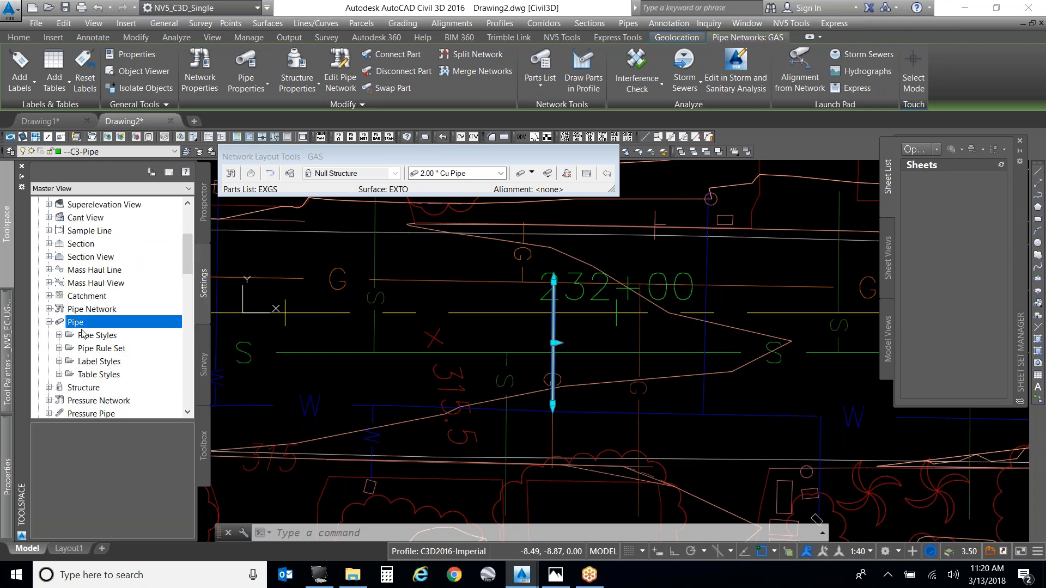
{"action": "double_click", "coordinate": [92, 349]}
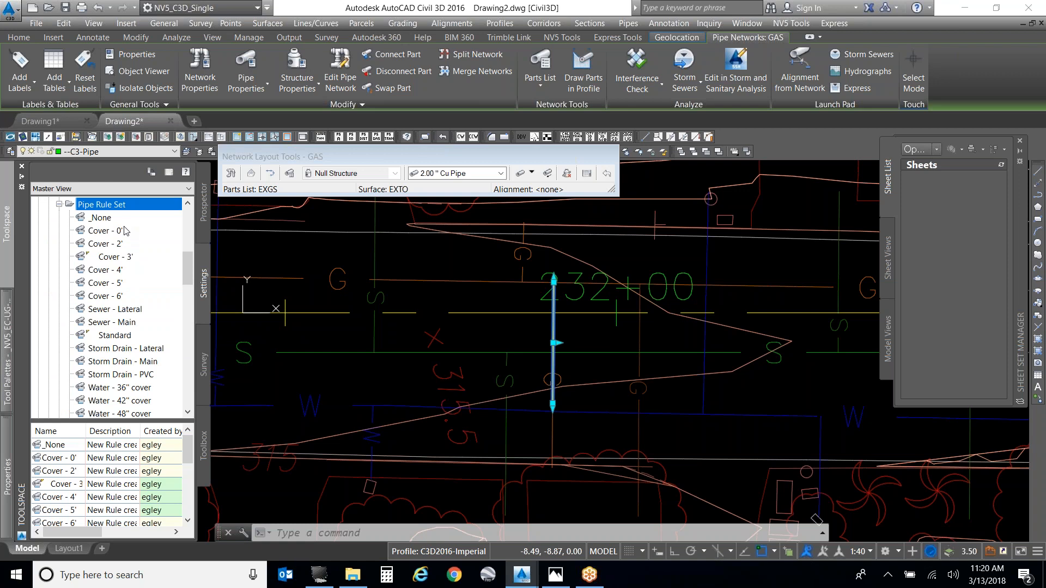
{"action": "mouse_move", "coordinate": [132, 252]}
{"action": "mouse_move", "coordinate": [136, 339]}
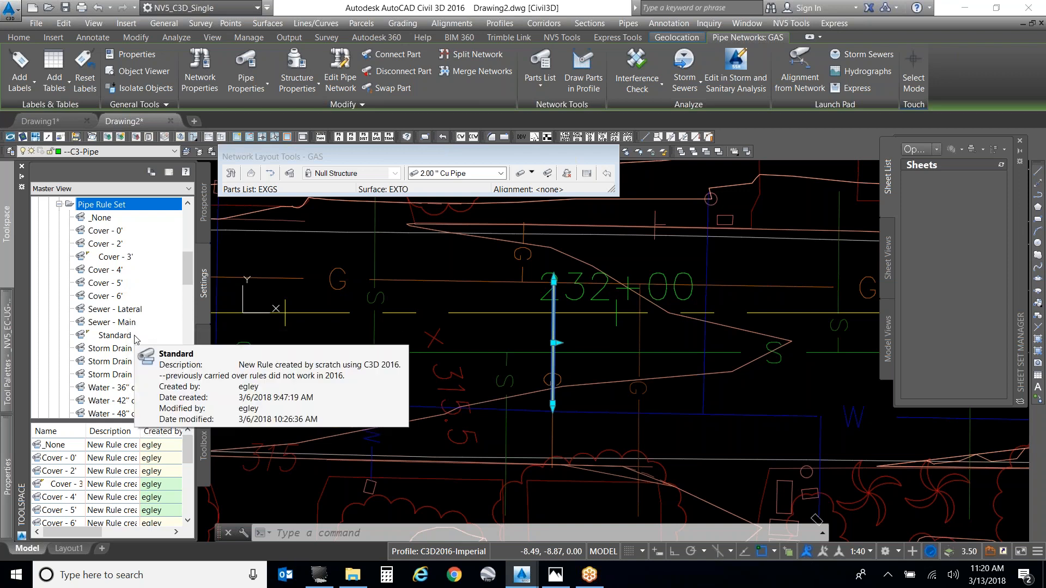
Step: Open the EXGS network parts list for editing from the pipe network settings
{"action": "scroll", "coordinate": [118, 316], "scroll_direction": "up", "scroll_amount": 2}
{"action": "left_click", "coordinate": [59, 284]}
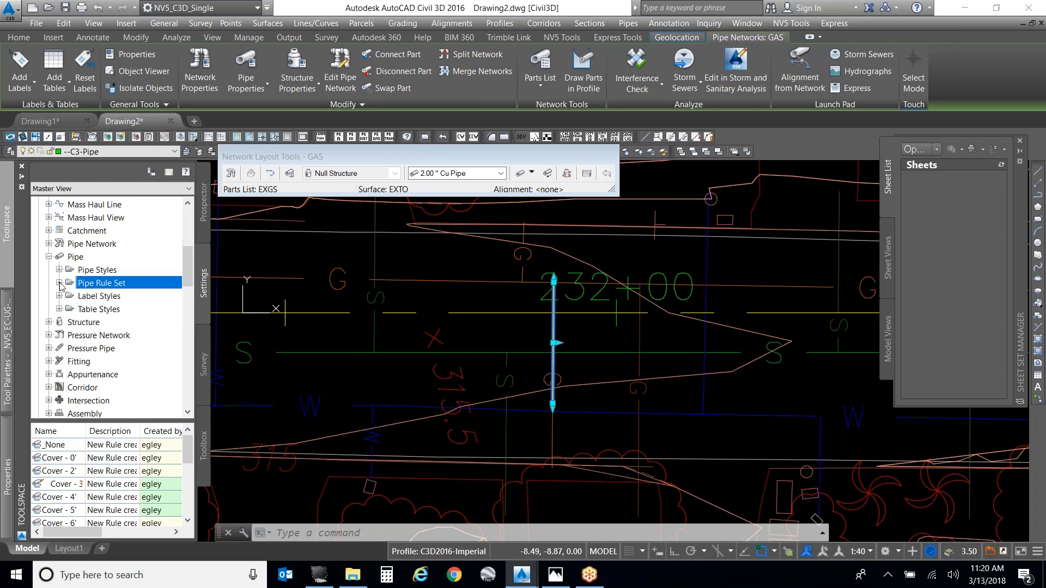
{"action": "left_click", "coordinate": [49, 256]}
{"action": "left_click", "coordinate": [49, 244]}
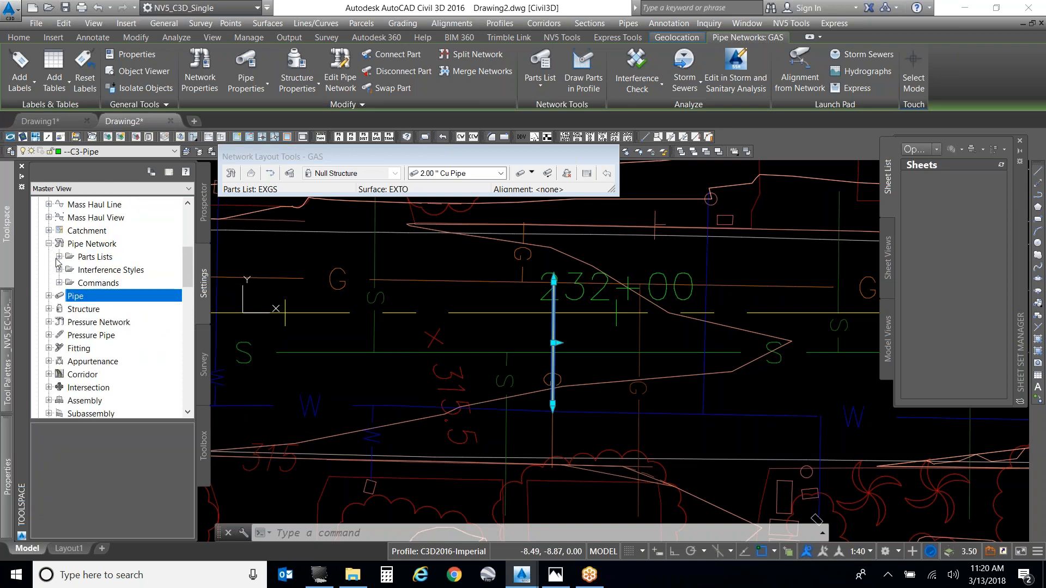
{"action": "left_click", "coordinate": [59, 257]}
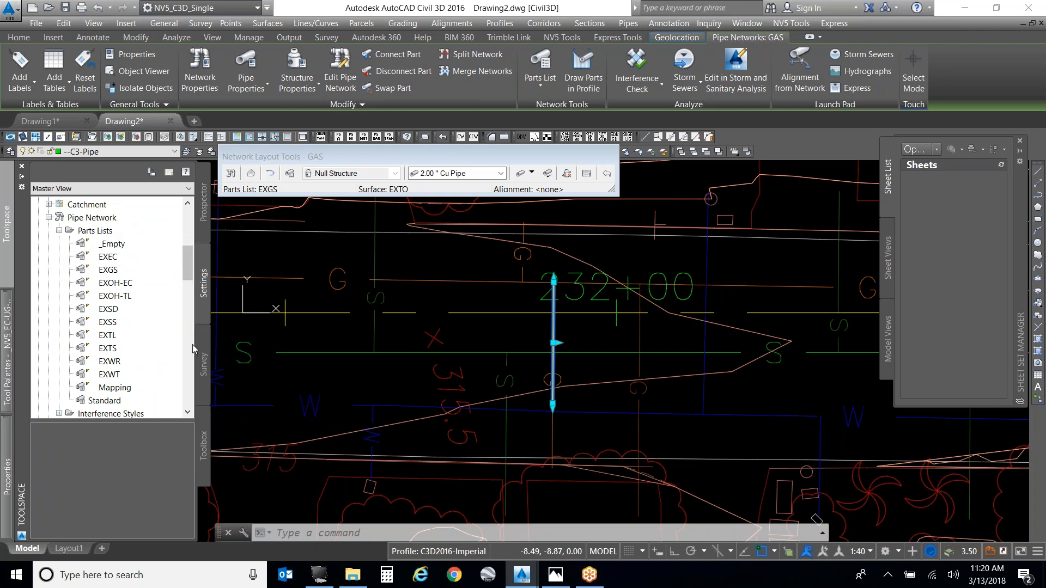
{"action": "left_click", "coordinate": [116, 272]}
{"action": "right_click", "coordinate": [117, 271]}
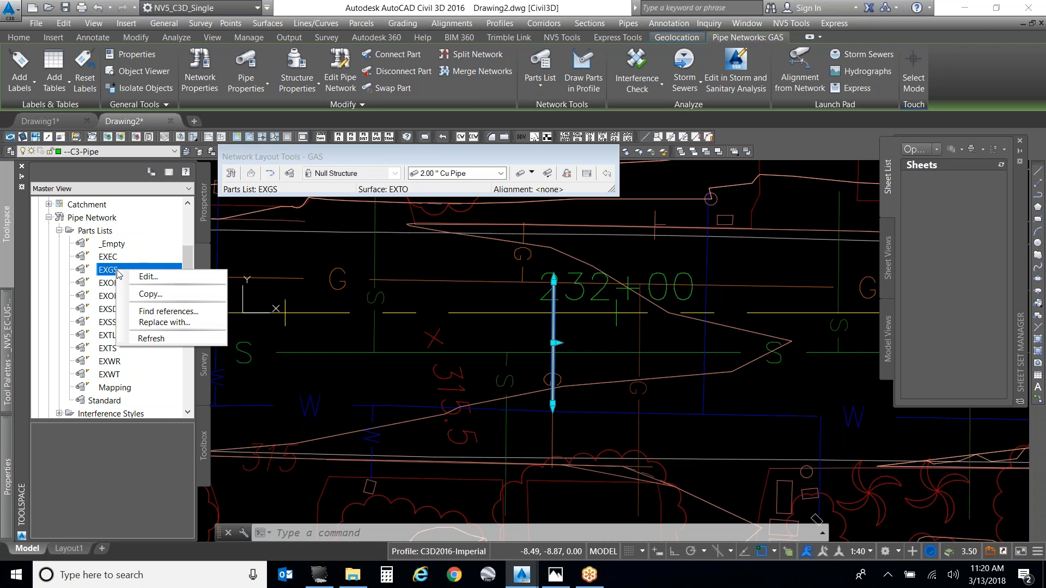
{"action": "left_click", "coordinate": [148, 277]}
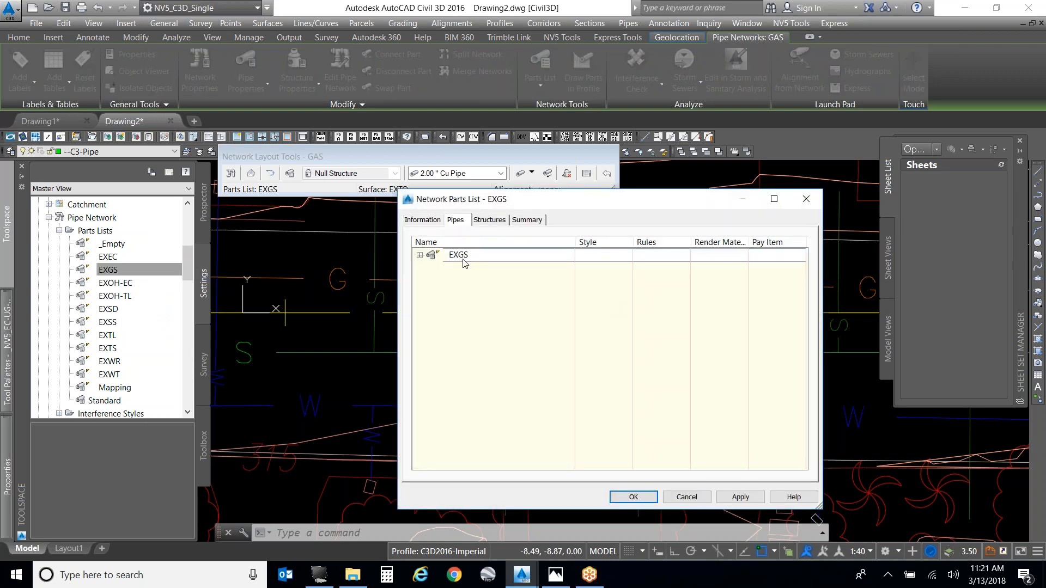
Step: Examine the rules assigned to the Copper, HDPE, PVC, Ductile Iron and Gas-SDGE Steel pipe families in the EXGS parts list
{"action": "left_click", "coordinate": [420, 256]}
{"action": "left_click", "coordinate": [430, 268]}
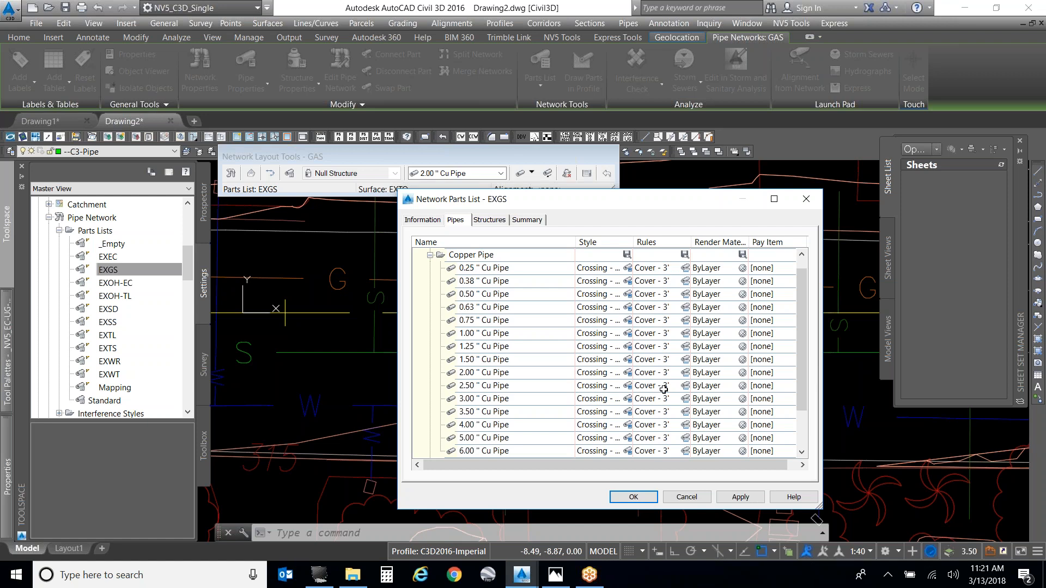
{"action": "scroll", "coordinate": [664, 389], "scroll_direction": "down", "scroll_amount": 2}
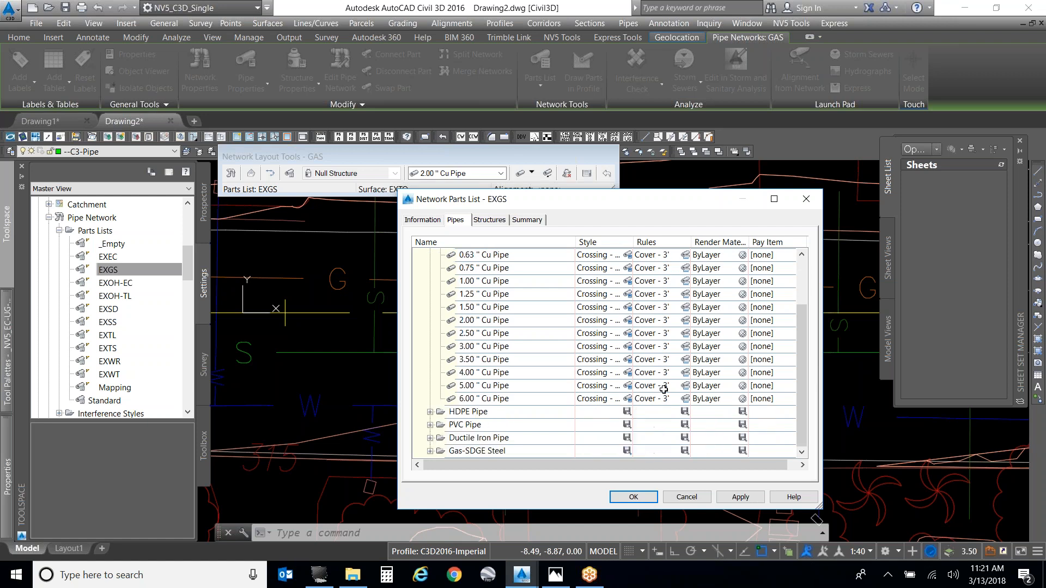
{"action": "left_click", "coordinate": [481, 416]}
{"action": "scroll", "coordinate": [493, 430], "scroll_direction": "down", "scroll_amount": 4}
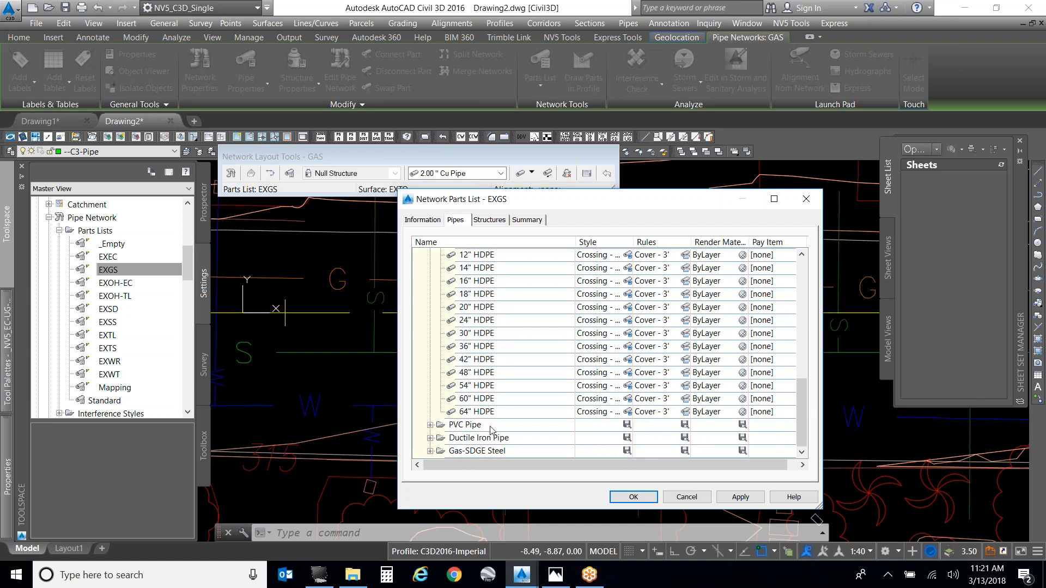
{"action": "left_click", "coordinate": [485, 427]}
{"action": "scroll", "coordinate": [534, 425], "scroll_direction": "down", "scroll_amount": 4}
{"action": "left_click", "coordinate": [505, 437]}
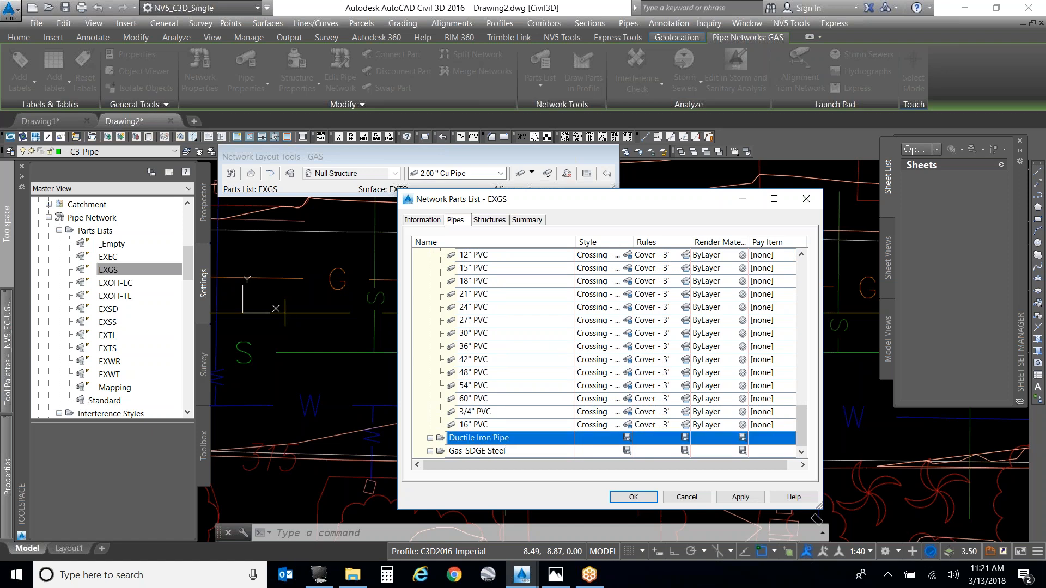
{"action": "left_click", "coordinate": [502, 452]}
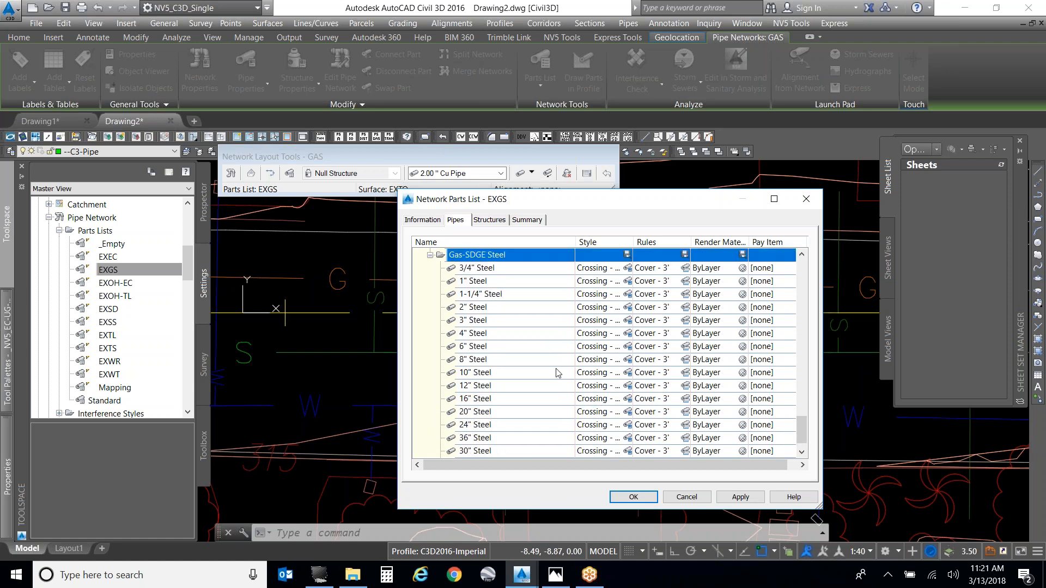
{"action": "scroll", "coordinate": [557, 372], "scroll_direction": "down", "scroll_amount": 1}
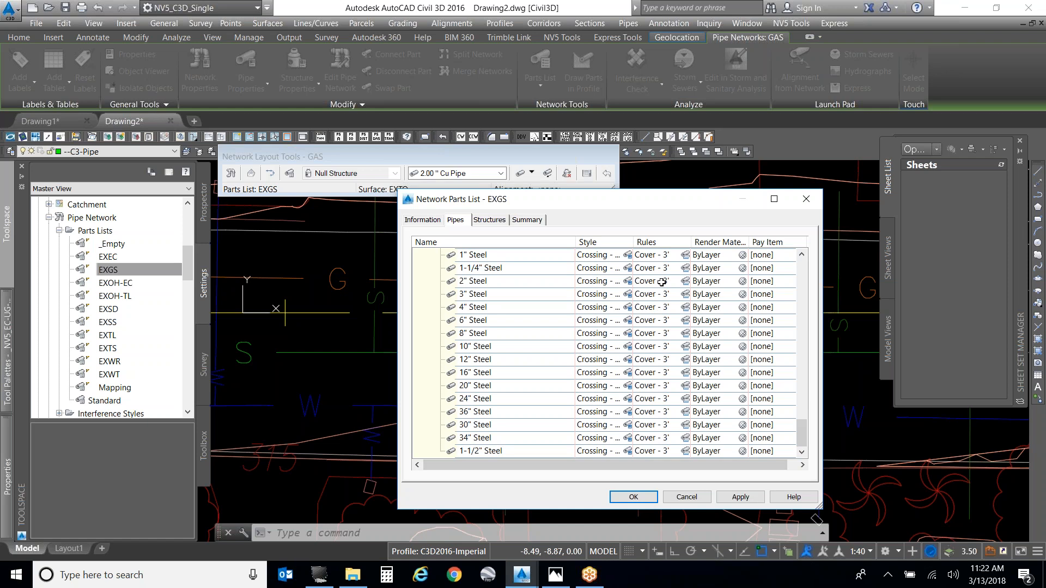
{"action": "scroll", "coordinate": [662, 283], "scroll_direction": "up", "scroll_amount": 2}
{"action": "scroll", "coordinate": [654, 365], "scroll_direction": "up", "scroll_amount": 3}
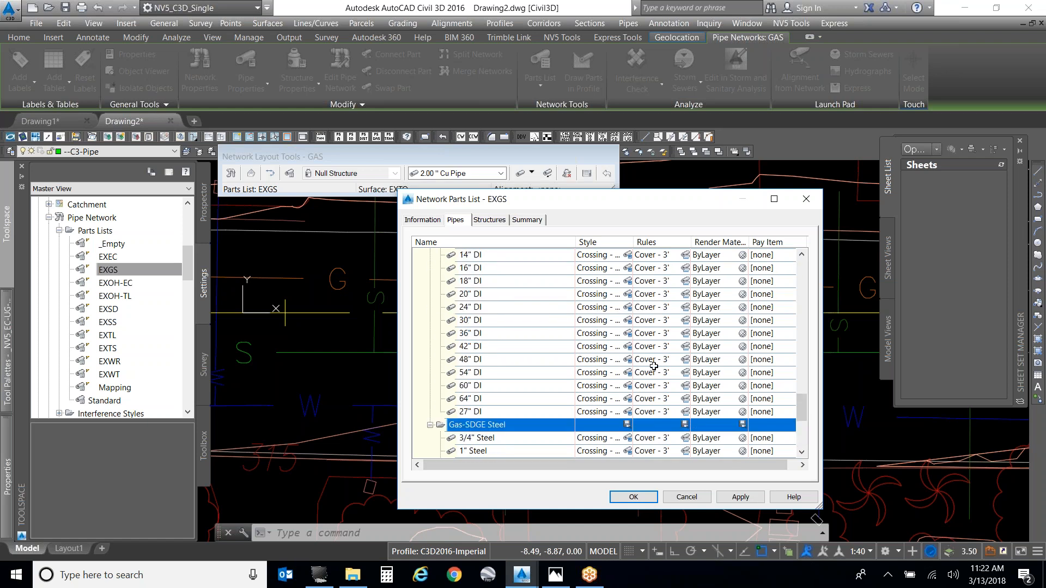
{"action": "scroll", "coordinate": [653, 365], "scroll_direction": "down", "scroll_amount": 4}
Step: Assign the Cover - 6' rule set to the whole Gas-SDGE Steel pipe family and save the parts list
{"action": "left_click", "coordinate": [685, 268]}
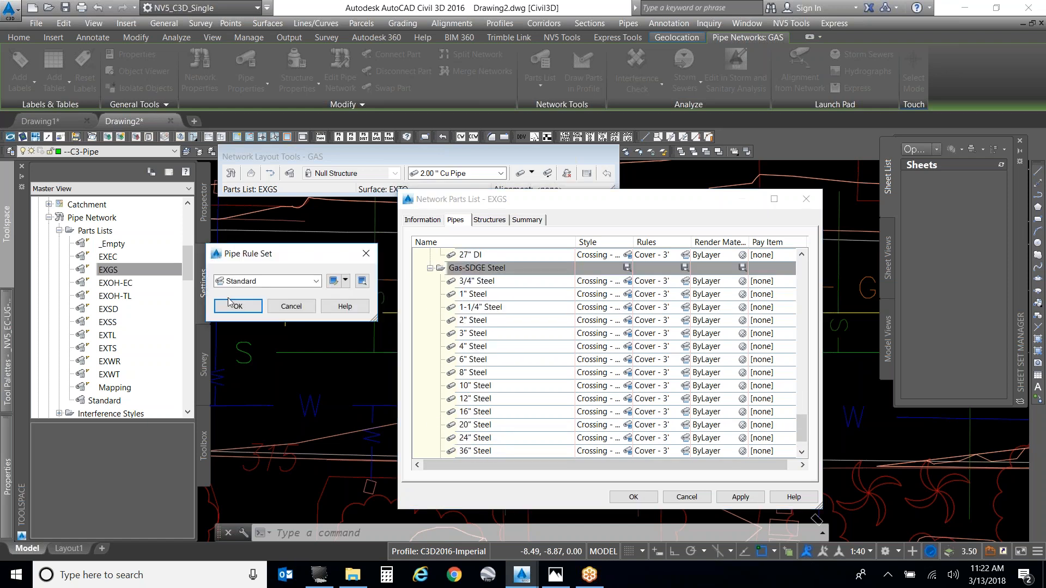
{"action": "left_click", "coordinate": [278, 281]}
{"action": "left_click", "coordinate": [263, 361]}
{"action": "left_click", "coordinate": [238, 306]}
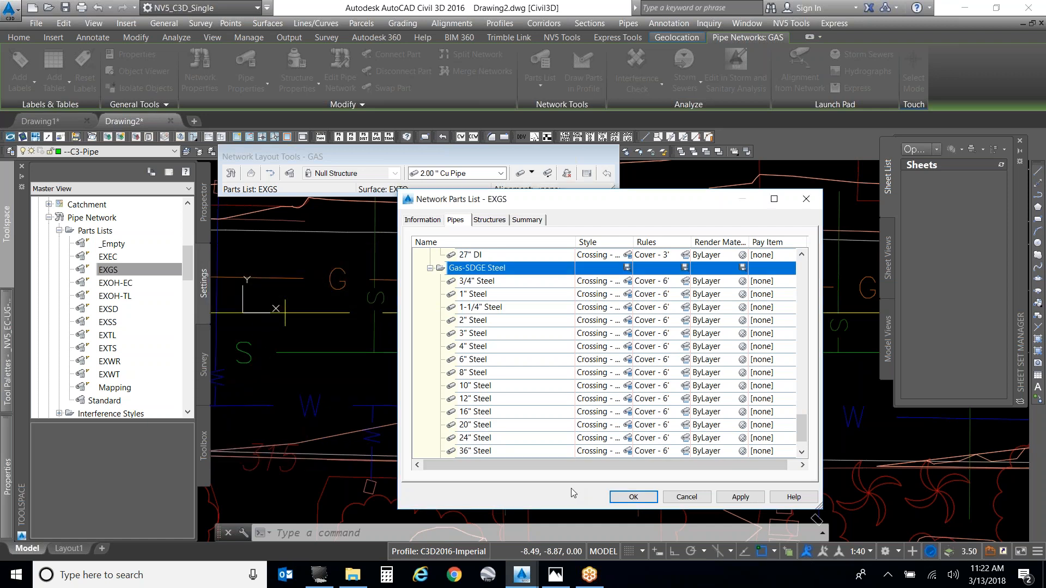
{"action": "left_click", "coordinate": [633, 497]}
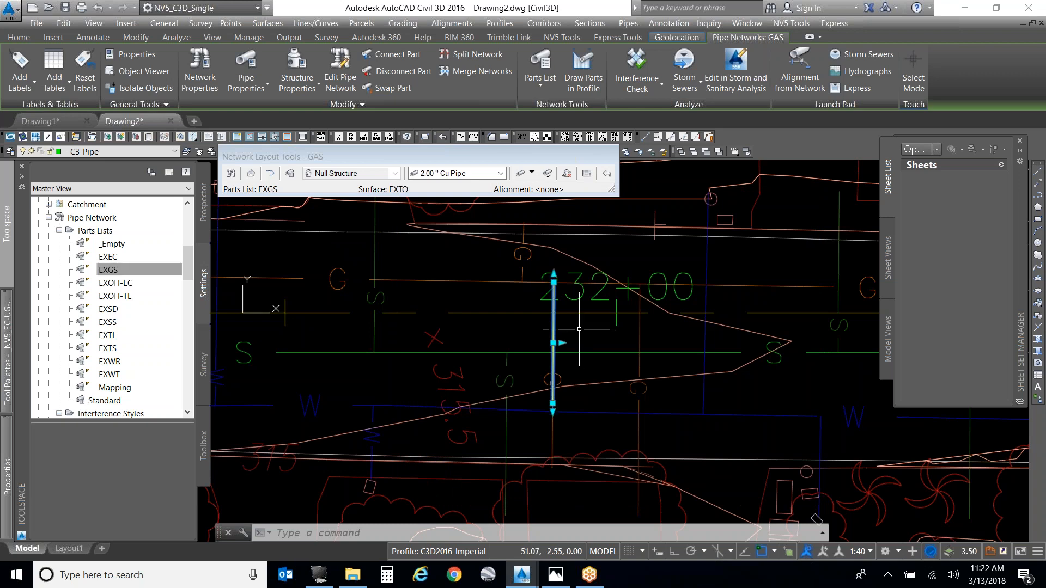
Step: Delete the selected gas pipe, and start a pipes-only layout with the 12" Steel part
{"action": "key", "text": "Escape"}
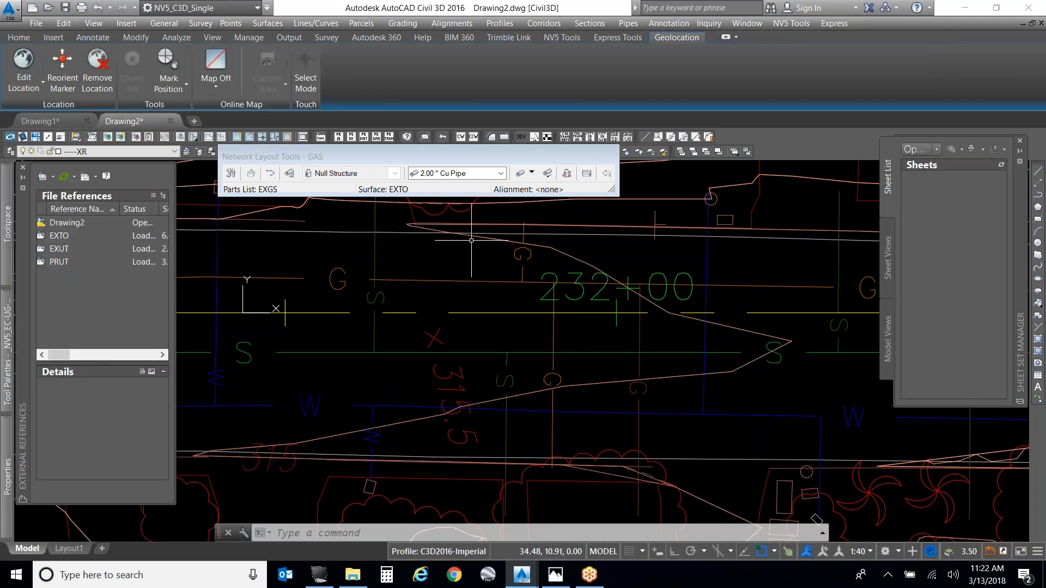
{"action": "left_click", "coordinate": [469, 174]}
{"action": "left_click", "coordinate": [455, 372]}
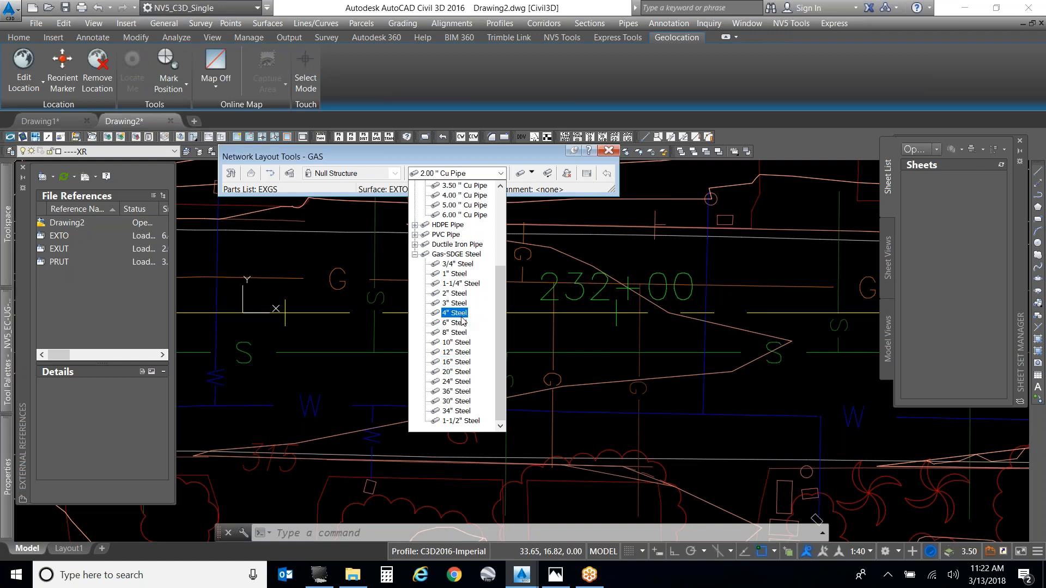
{"action": "left_click", "coordinate": [456, 352]}
{"action": "left_click", "coordinate": [531, 174]}
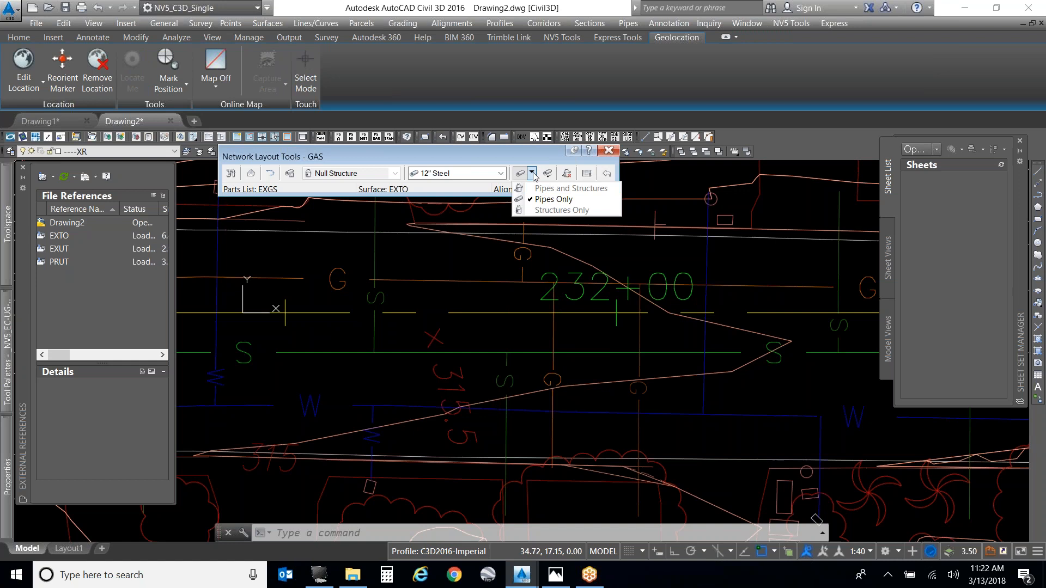
{"action": "left_click", "coordinate": [568, 198]}
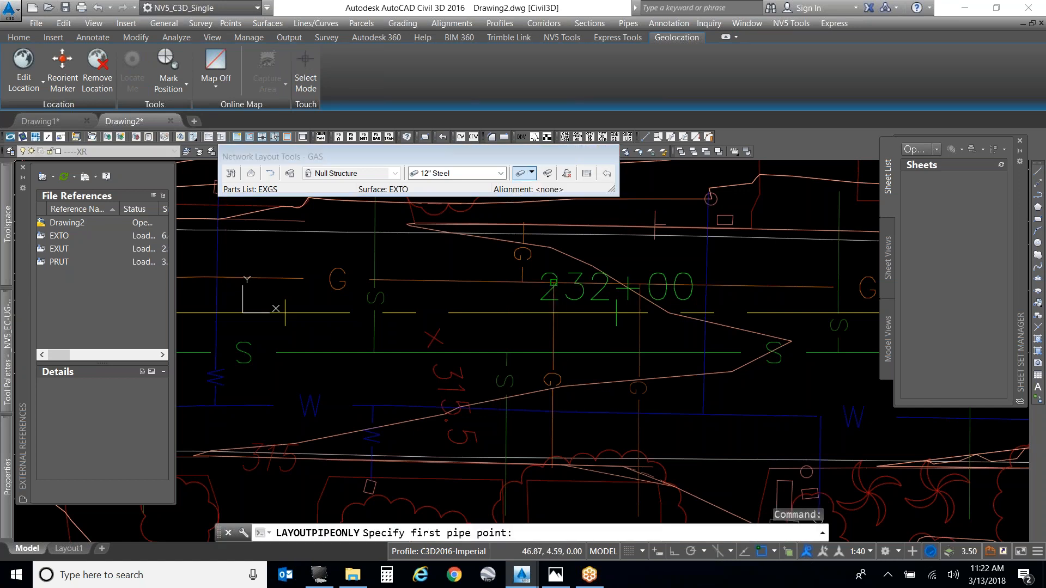
Step: Lay out a 12" Steel pipe about 13 ft long from the gas main along the lateral before station 232+00, using a nearest snap
{"action": "left_click", "coordinate": [552, 285]}
{"action": "type", "text": "nea"}
{"action": "key", "text": "Return"}
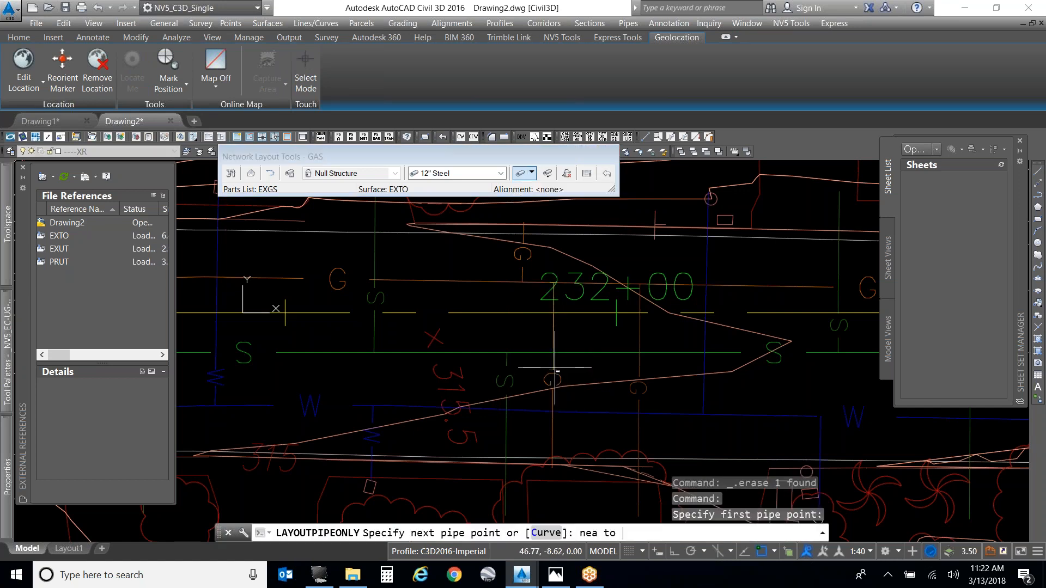
{"action": "left_click", "coordinate": [553, 371]}
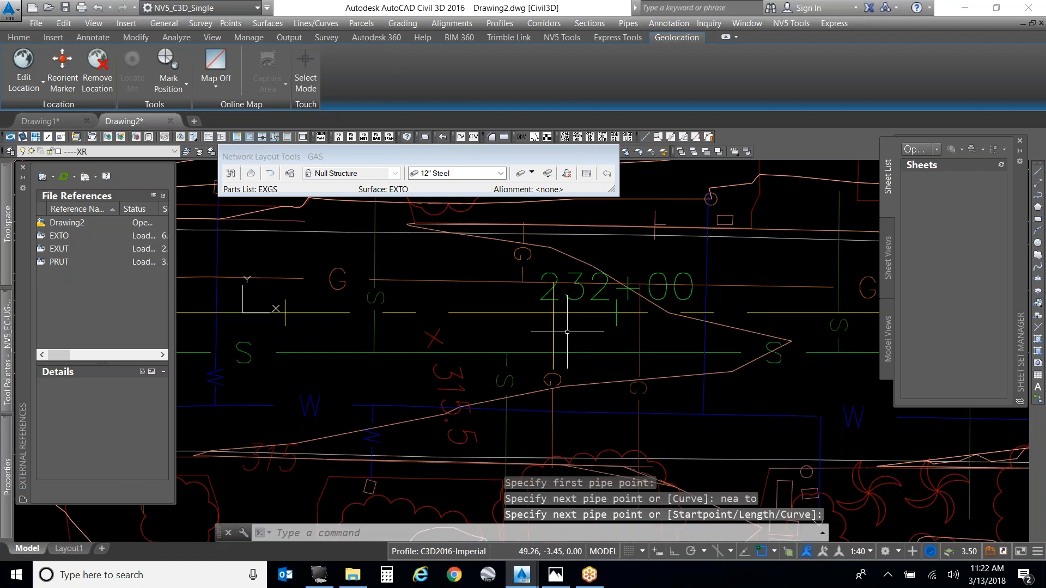
Step: Select the new steel gas pipe and examine its reference surface, inner diameter and invert elevations in its properties
{"action": "mouse_move", "coordinate": [555, 329]}
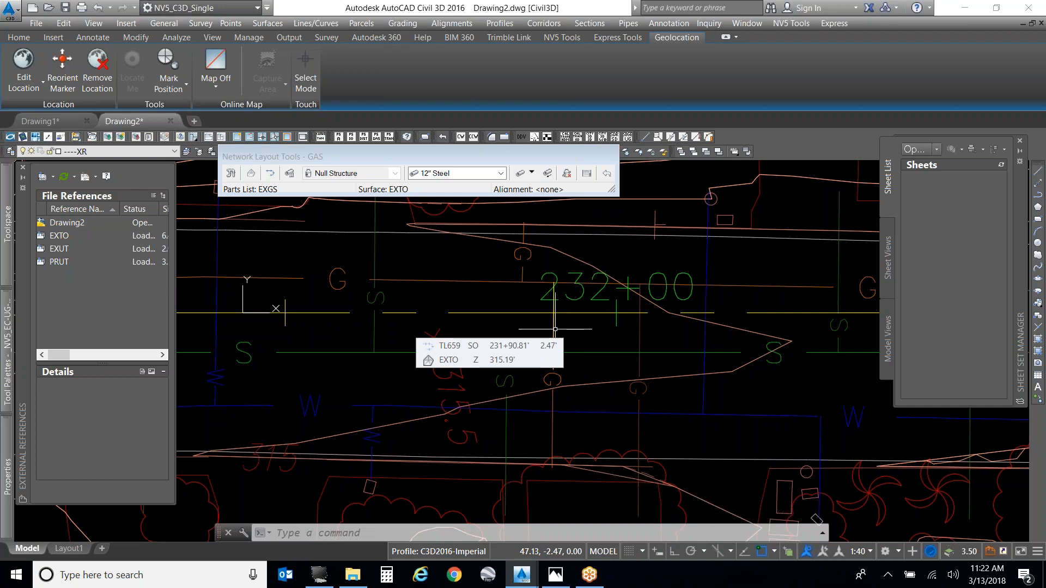
{"action": "left_click", "coordinate": [555, 328]}
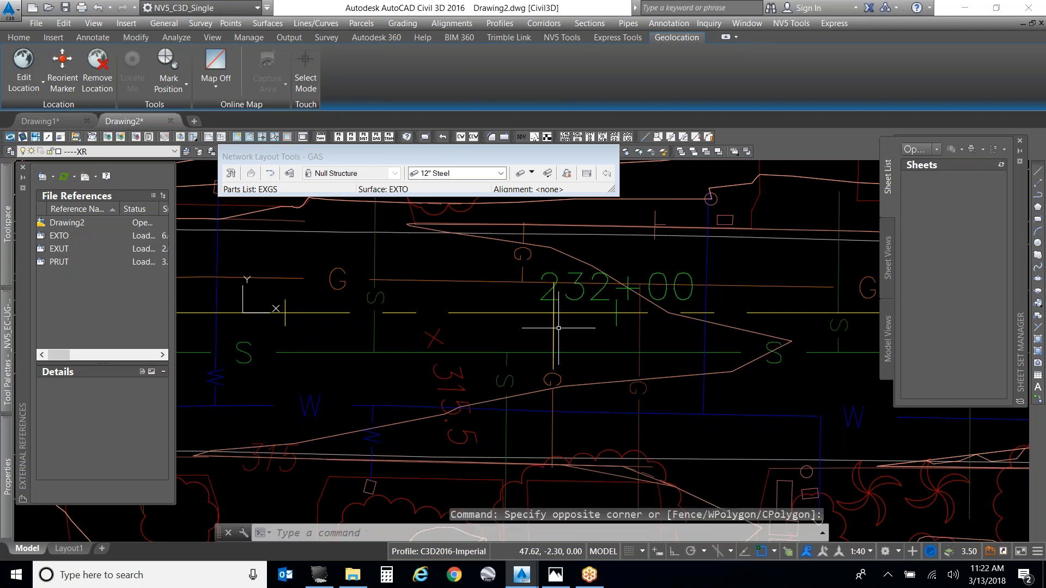
{"action": "left_click", "coordinate": [545, 349]}
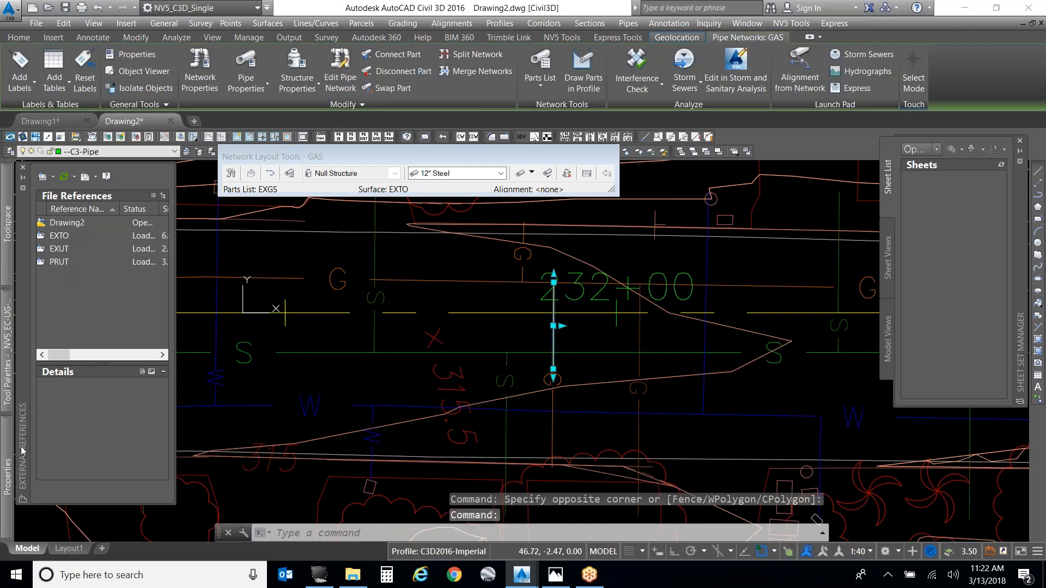
{"action": "left_click", "coordinate": [8, 476]}
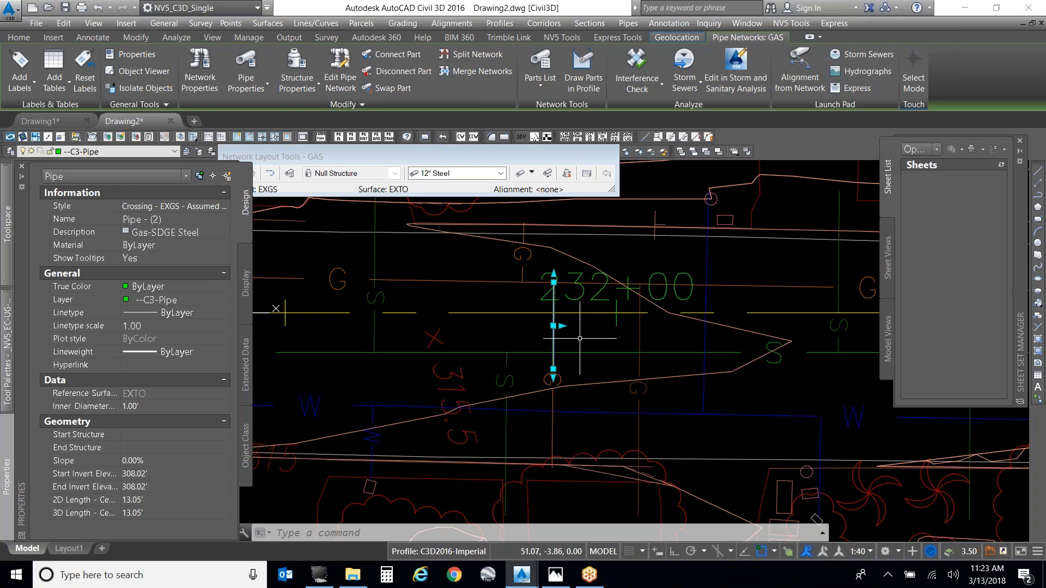
Step: Delete the 12" Steel pipe and close the GAS network layout tools
{"action": "key", "text": "Escape"}
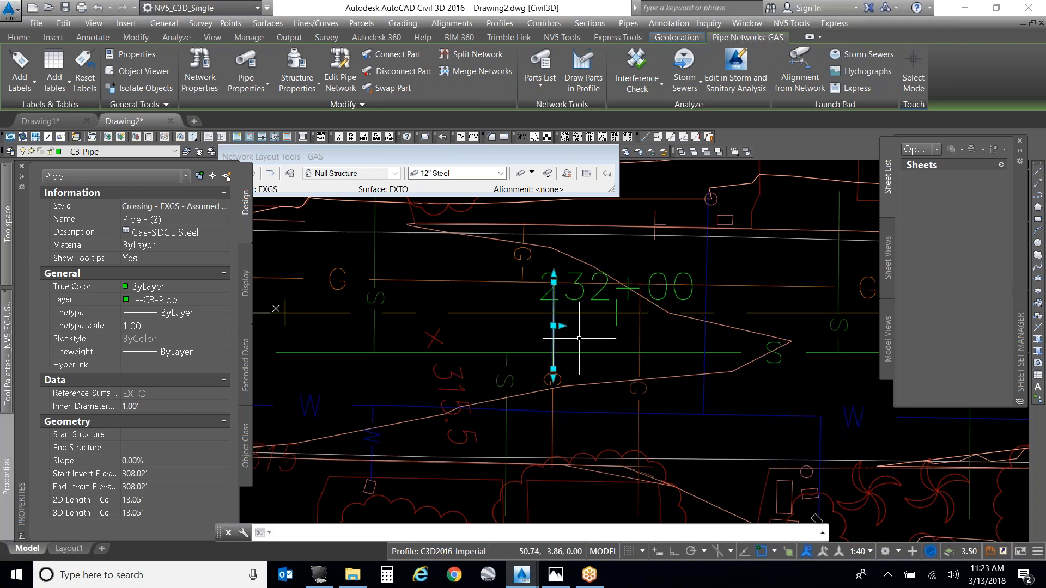
{"action": "key", "text": "Delete"}
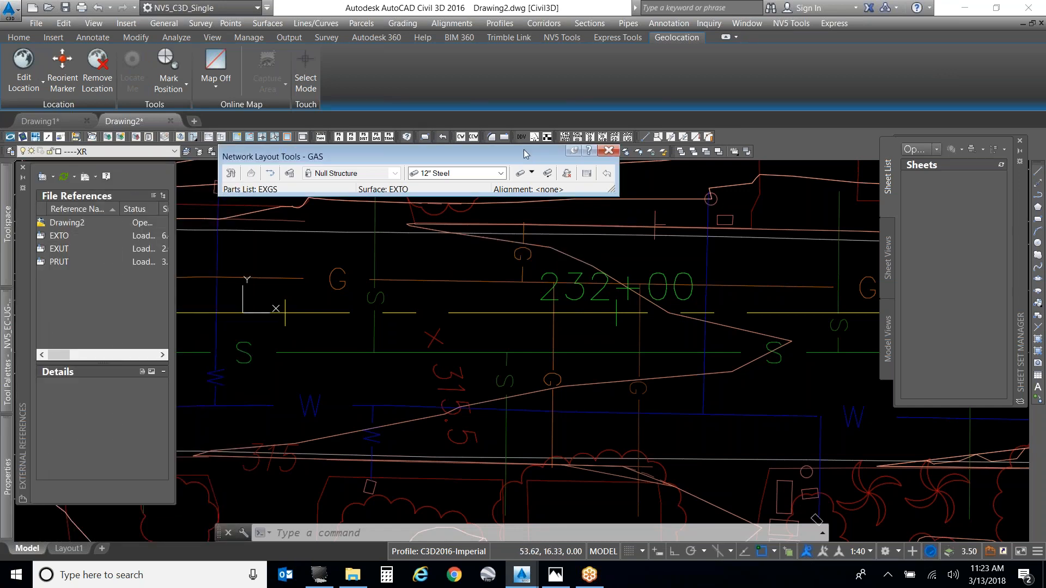
{"action": "left_click", "coordinate": [609, 151]}
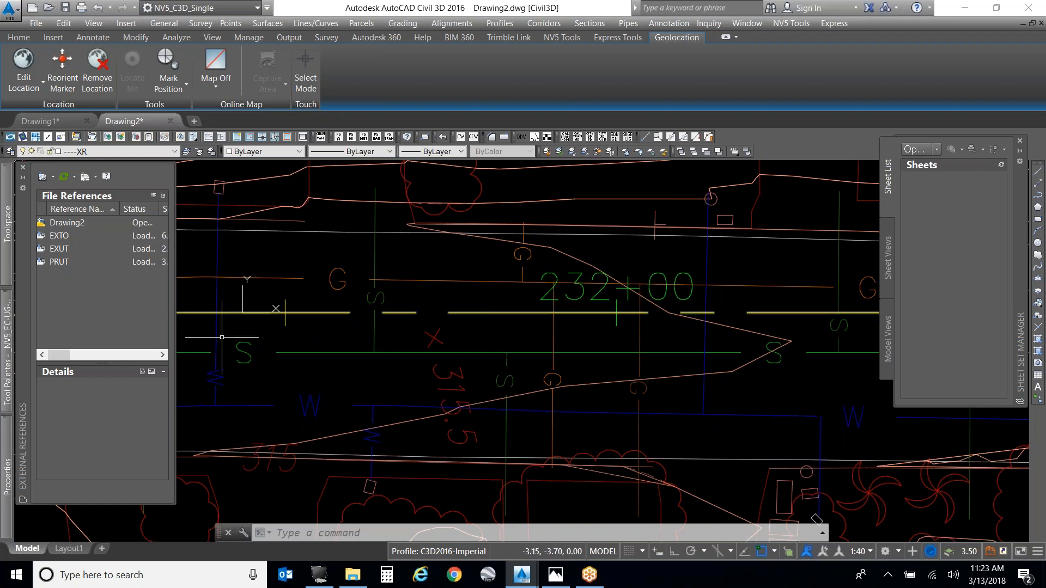
Step: Open the Workflow - All Points survey database as read-only and try to expand its _ALL POINTS_Field Data import event
{"action": "mouse_move", "coordinate": [2, 463]}
{"action": "mouse_move", "coordinate": [7, 239]}
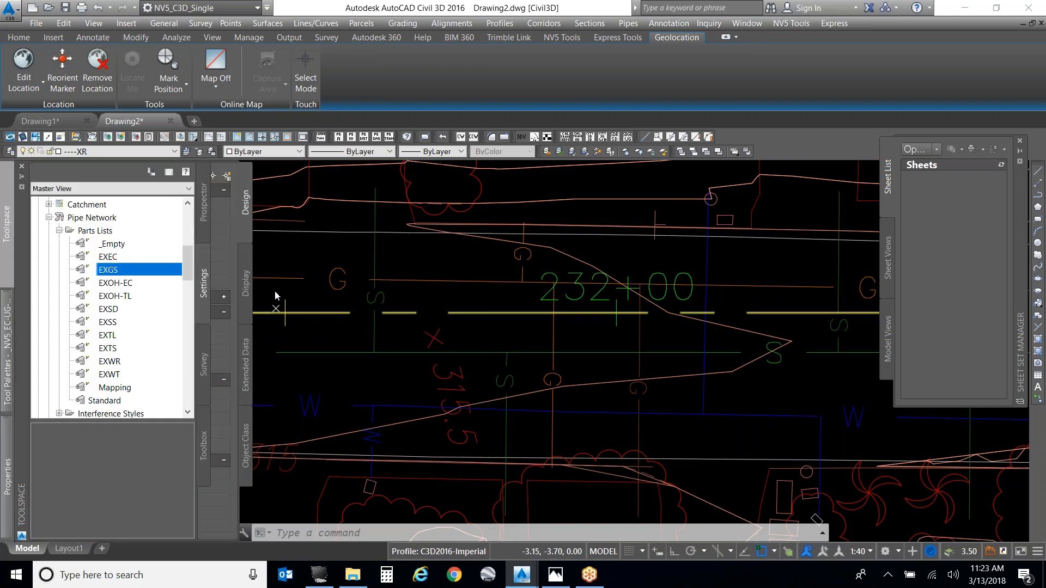
{"action": "left_click", "coordinate": [200, 350]}
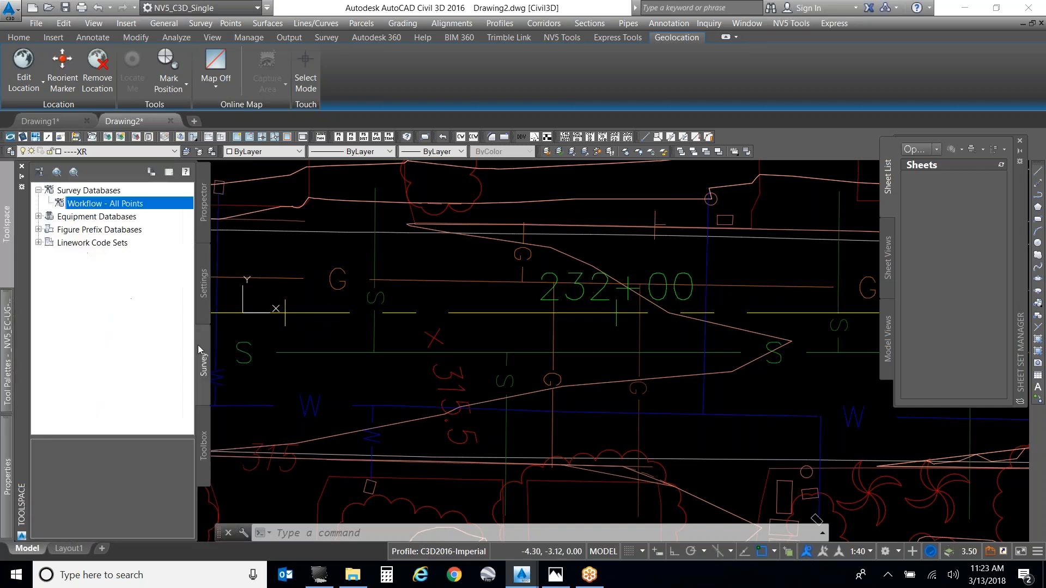
{"action": "right_click", "coordinate": [111, 204]}
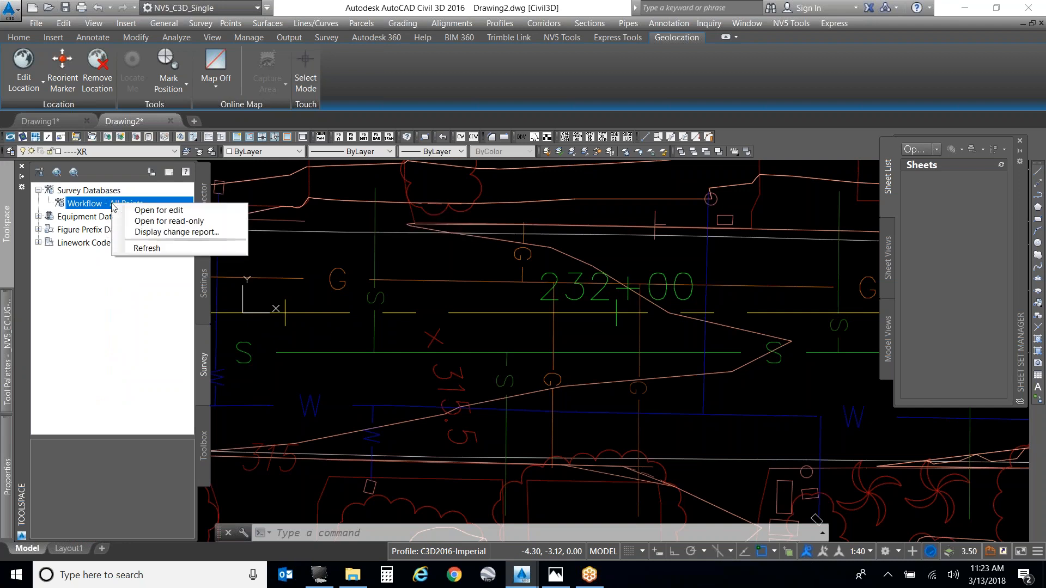
{"action": "left_click", "coordinate": [164, 220]}
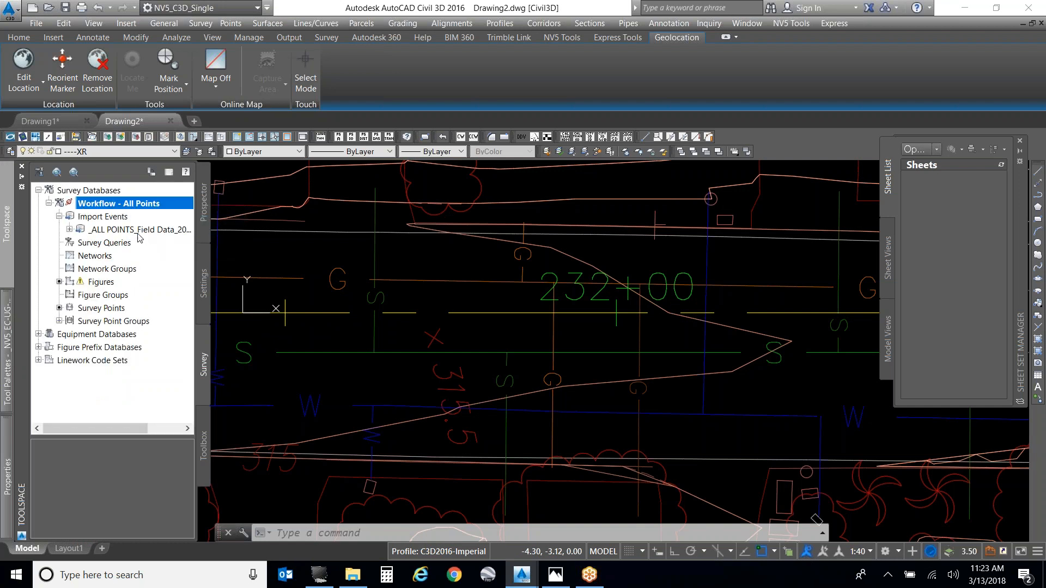
{"action": "left_click", "coordinate": [129, 229]}
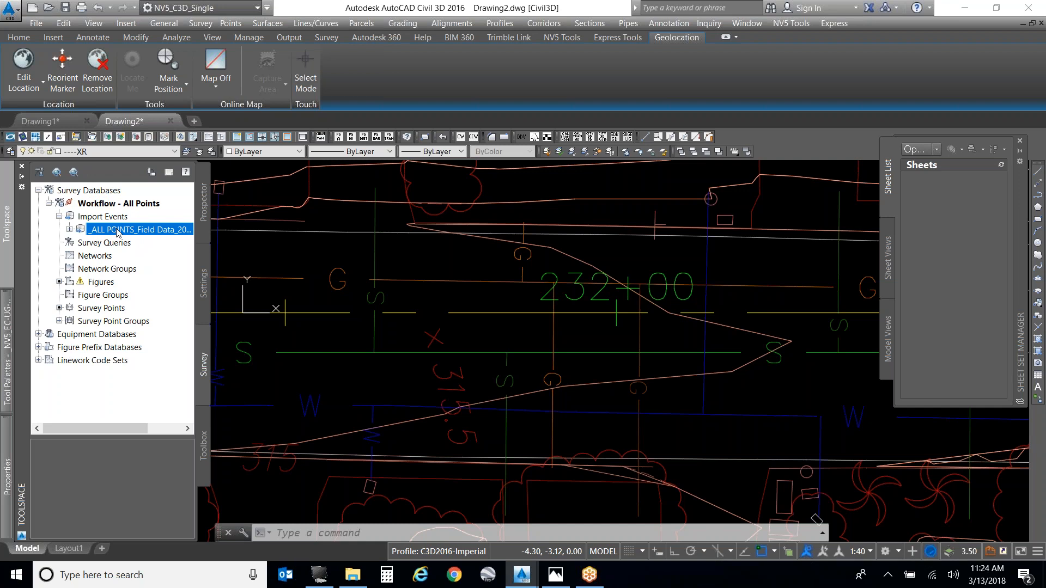
{"action": "left_click", "coordinate": [69, 229]}
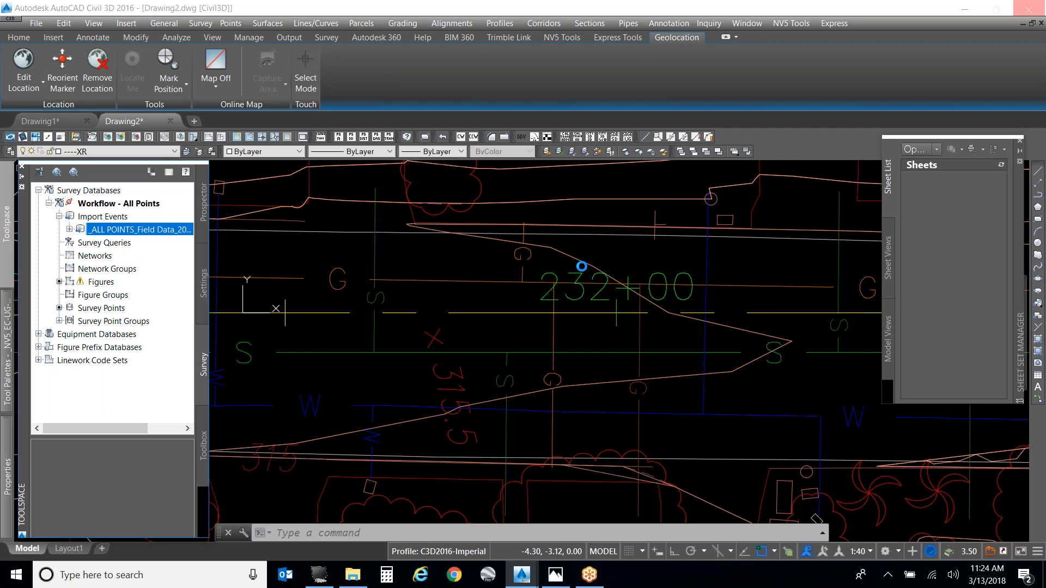
Step: Switch to Photos to view the screenshot of the pipe network ValidateRule macro errors
{"action": "left_click", "coordinate": [561, 569]}
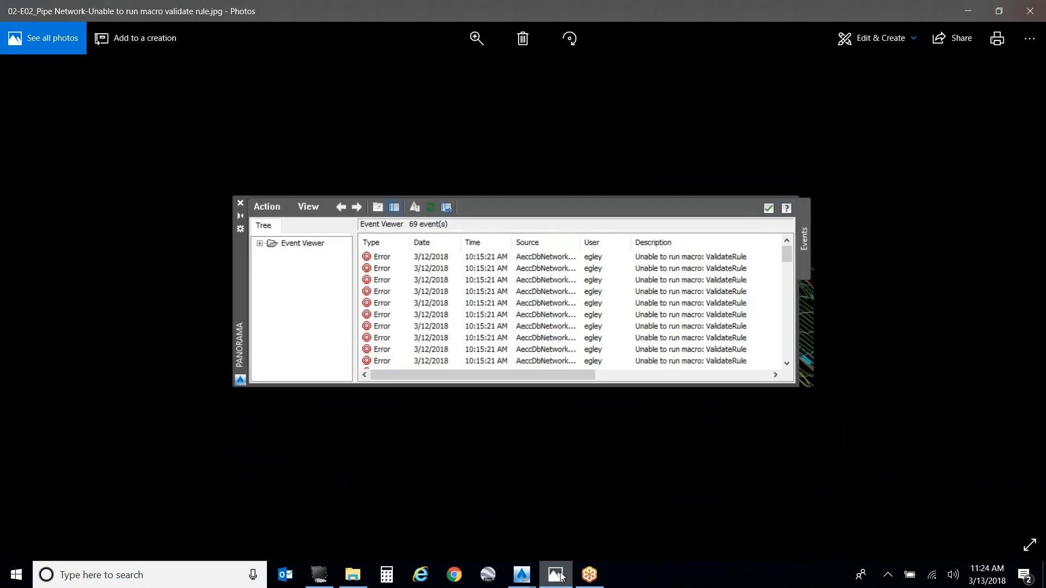
Step: Close the error screenshot, leave the import event's properties unchanged and expand the _ALL POINTS_Field Data import event
{"action": "right_click", "coordinate": [567, 569]}
{"action": "left_click", "coordinate": [512, 542]}
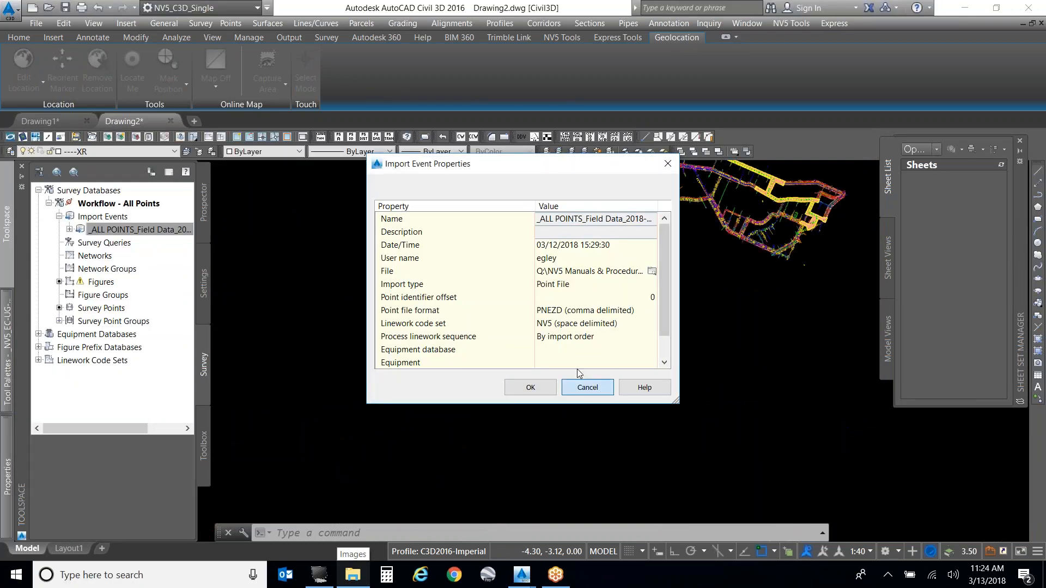
{"action": "left_click", "coordinate": [587, 387]}
{"action": "left_click", "coordinate": [69, 230]}
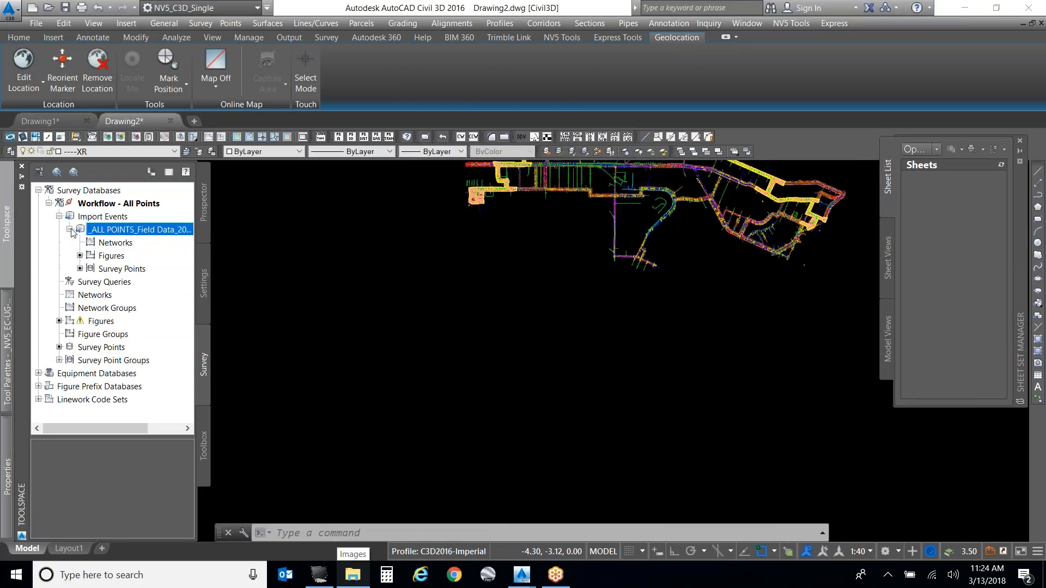
Step: Insert the survey points of the _ALL POINTS_Field Data import event into the drawing
{"action": "left_click", "coordinate": [121, 269]}
{"action": "right_click", "coordinate": [121, 270]}
{"action": "mouse_move", "coordinate": [160, 282]}
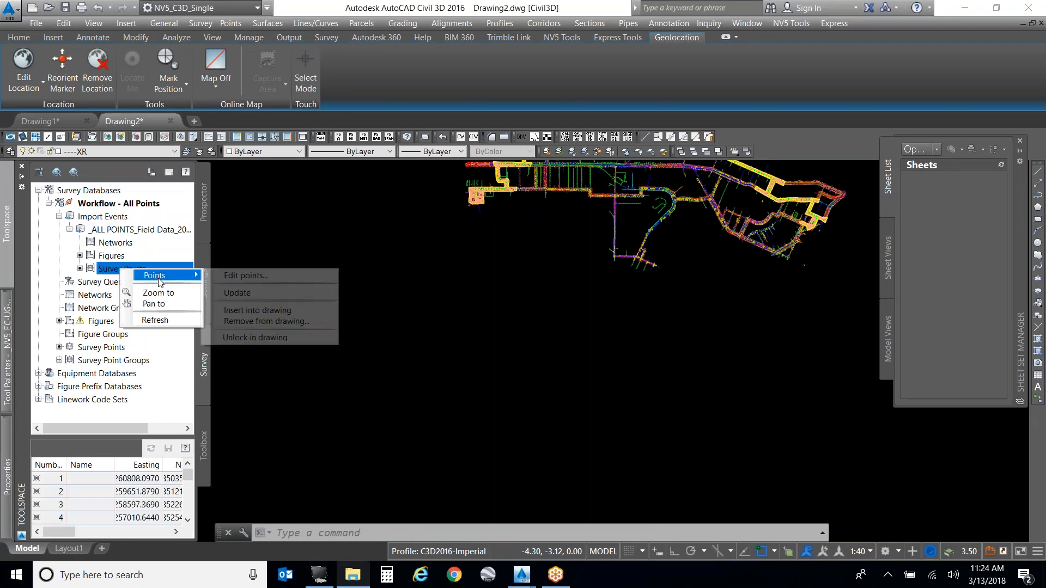
{"action": "left_click", "coordinate": [288, 310]}
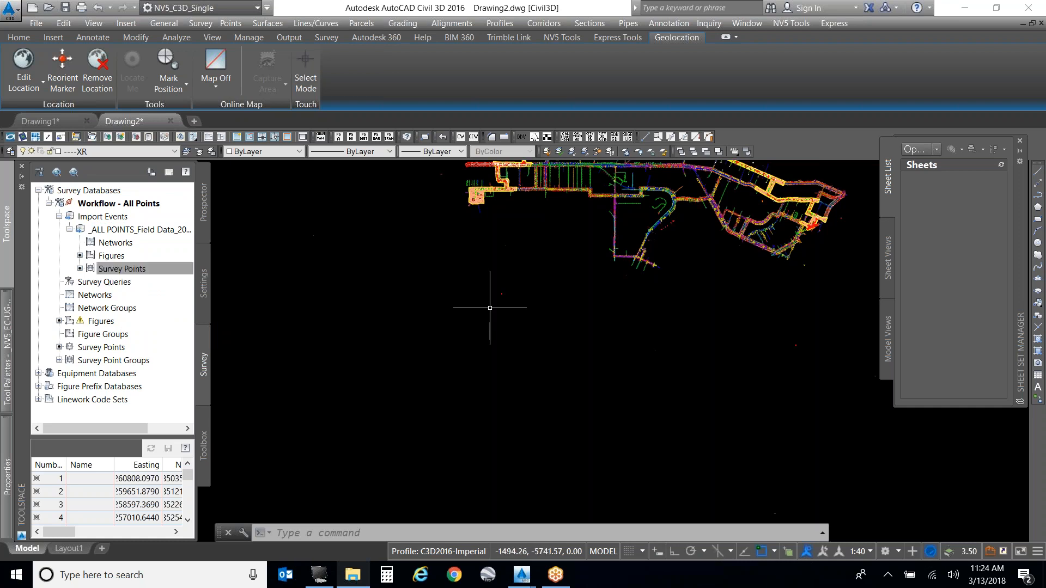
Step: Examine the inserted survey points along the utility corridors and around stations 232+00 and 233+00
{"action": "scroll", "coordinate": [493, 218], "scroll_direction": "up", "scroll_amount": 5}
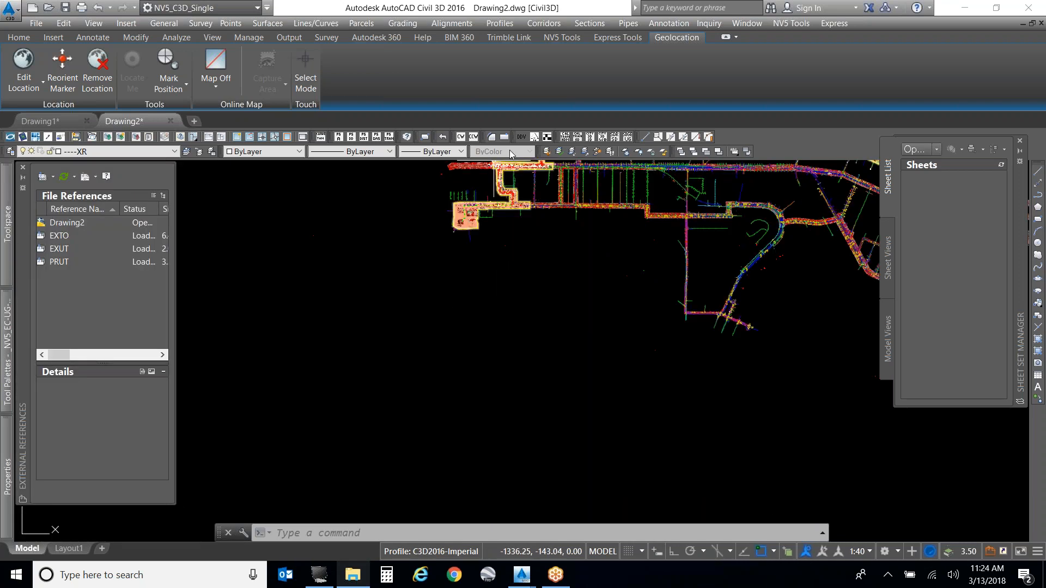
{"action": "scroll", "coordinate": [493, 218], "scroll_direction": "up", "scroll_amount": 1}
{"action": "scroll", "coordinate": [493, 187], "scroll_direction": "up", "scroll_amount": 10}
{"action": "scroll", "coordinate": [446, 369], "scroll_direction": "down", "scroll_amount": 3}
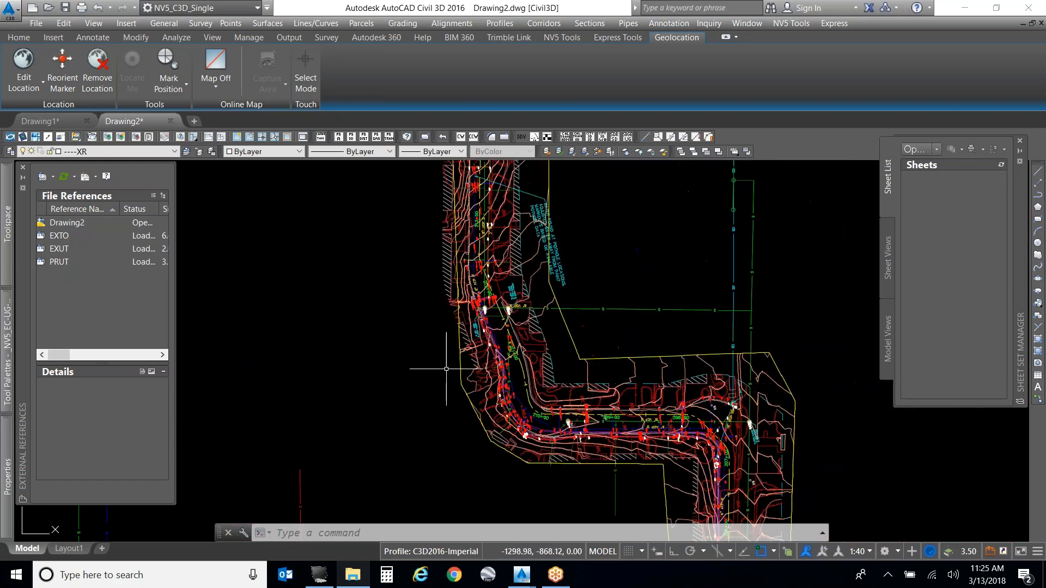
{"action": "scroll", "coordinate": [493, 318], "scroll_direction": "down", "scroll_amount": 5}
{"action": "scroll", "coordinate": [523, 218], "scroll_direction": "up", "scroll_amount": 5}
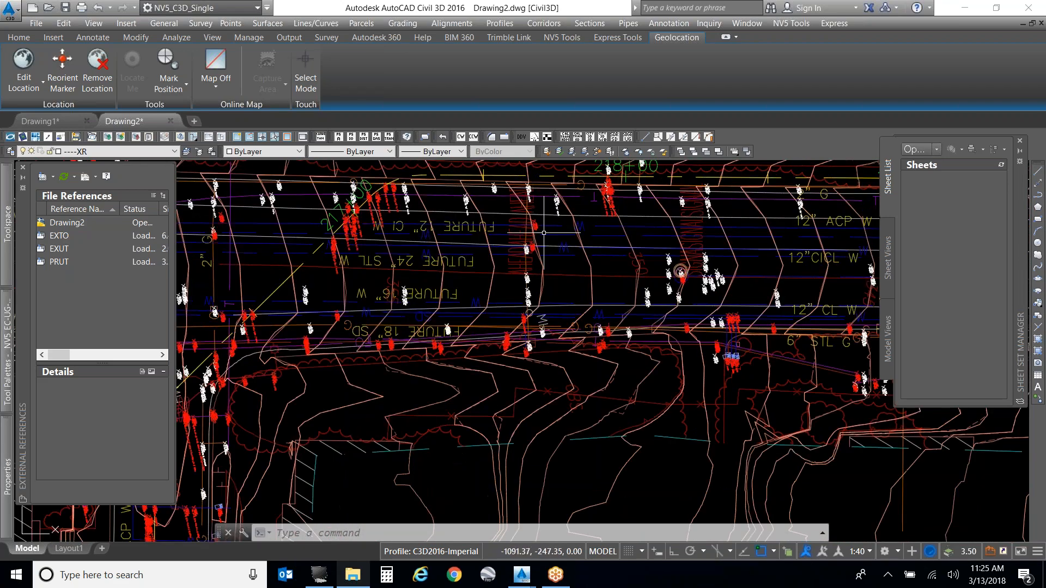
{"action": "scroll", "coordinate": [344, 330], "scroll_direction": "down", "scroll_amount": 1}
{"action": "scroll", "coordinate": [550, 229], "scroll_direction": "down", "scroll_amount": 5}
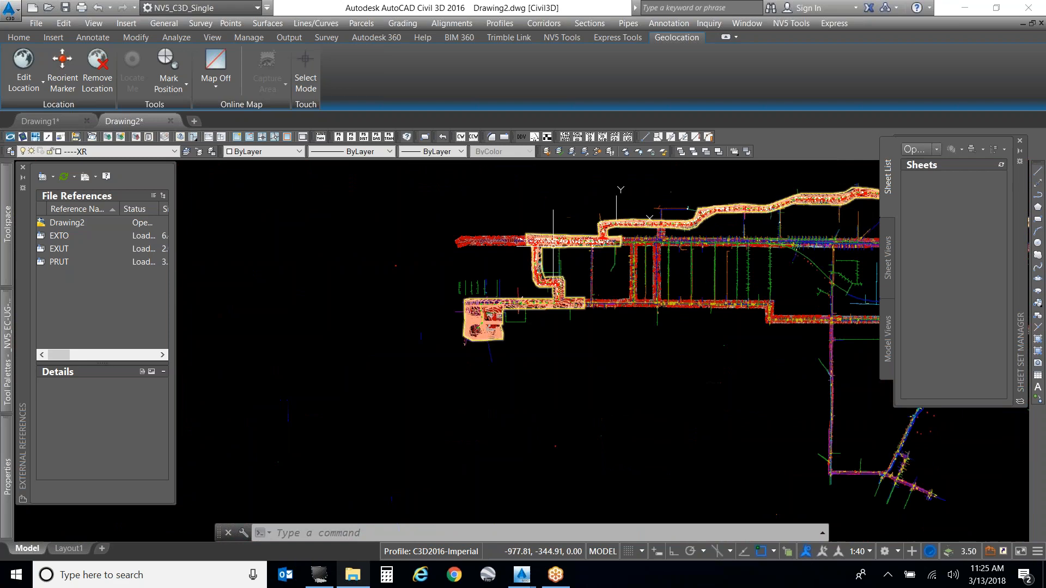
{"action": "scroll", "coordinate": [742, 219], "scroll_direction": "up", "scroll_amount": 2}
{"action": "scroll", "coordinate": [749, 206], "scroll_direction": "up", "scroll_amount": 9}
{"action": "scroll", "coordinate": [443, 410], "scroll_direction": "down", "scroll_amount": 3}
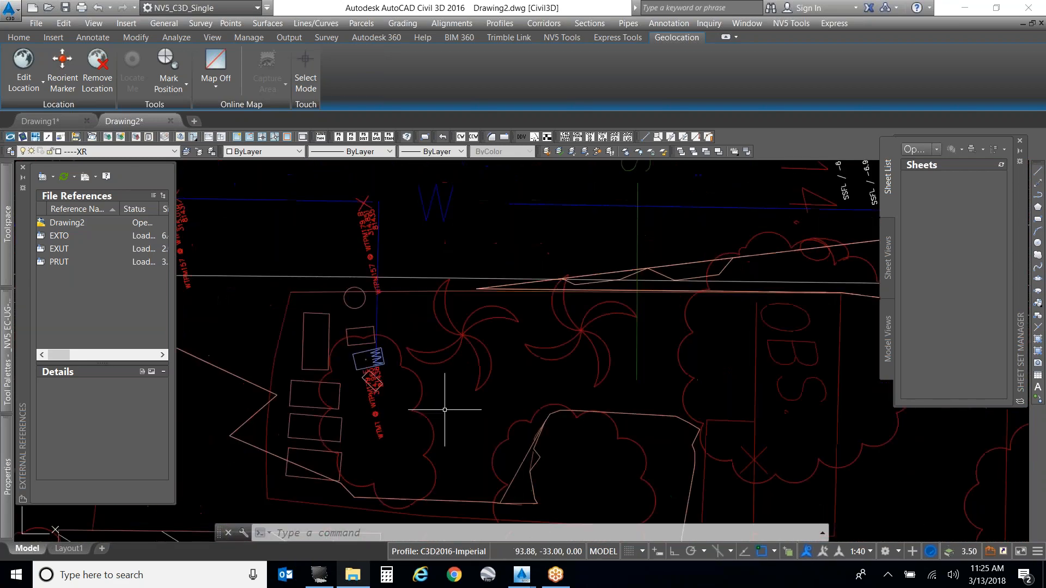
{"action": "scroll", "coordinate": [520, 273], "scroll_direction": "down", "scroll_amount": 1}
{"action": "scroll", "coordinate": [384, 263], "scroll_direction": "up", "scroll_amount": 2}
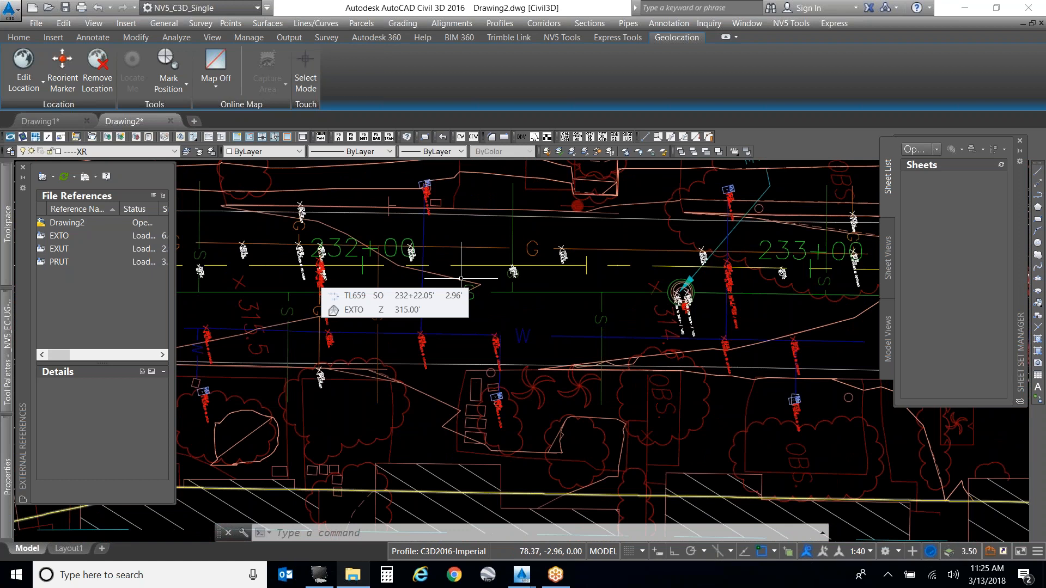
Step: Update the POTHOLE point group of the drawing and list its points
{"action": "left_click", "coordinate": [7, 228]}
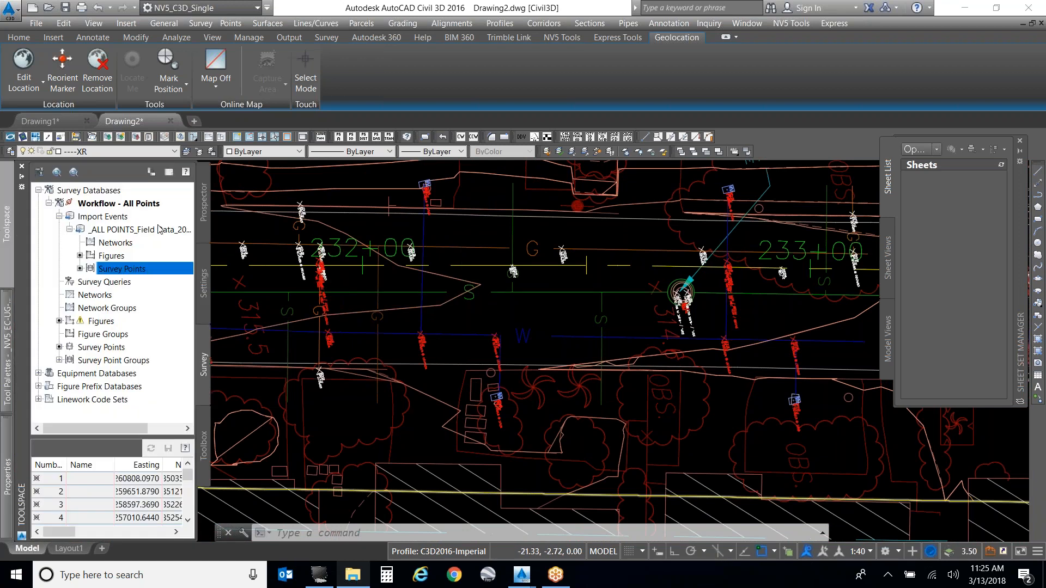
{"action": "left_click", "coordinate": [206, 221]}
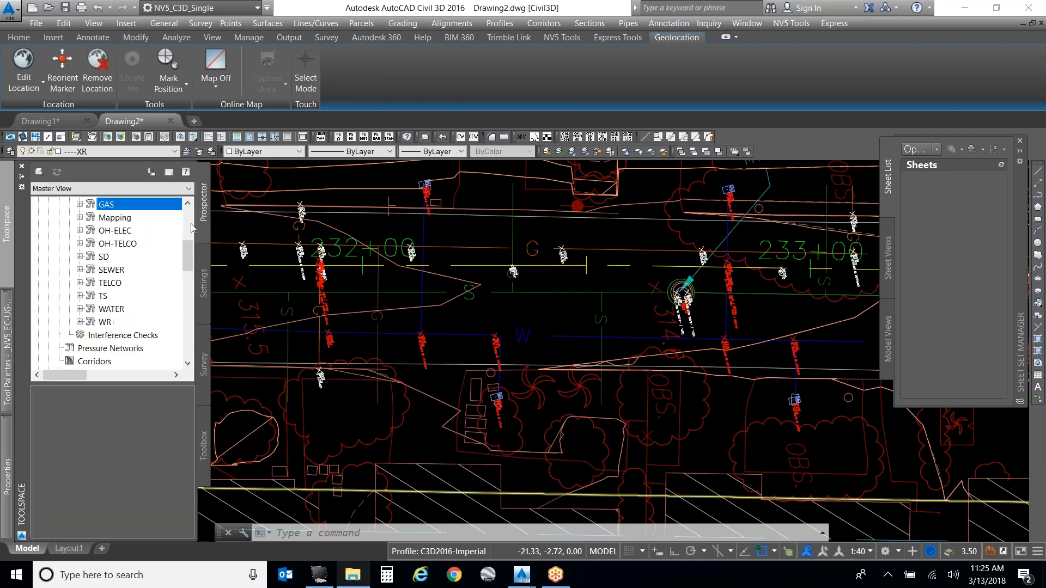
{"action": "scroll", "coordinate": [183, 236], "scroll_direction": "up", "scroll_amount": 1}
{"action": "double_click", "coordinate": [101, 243]}
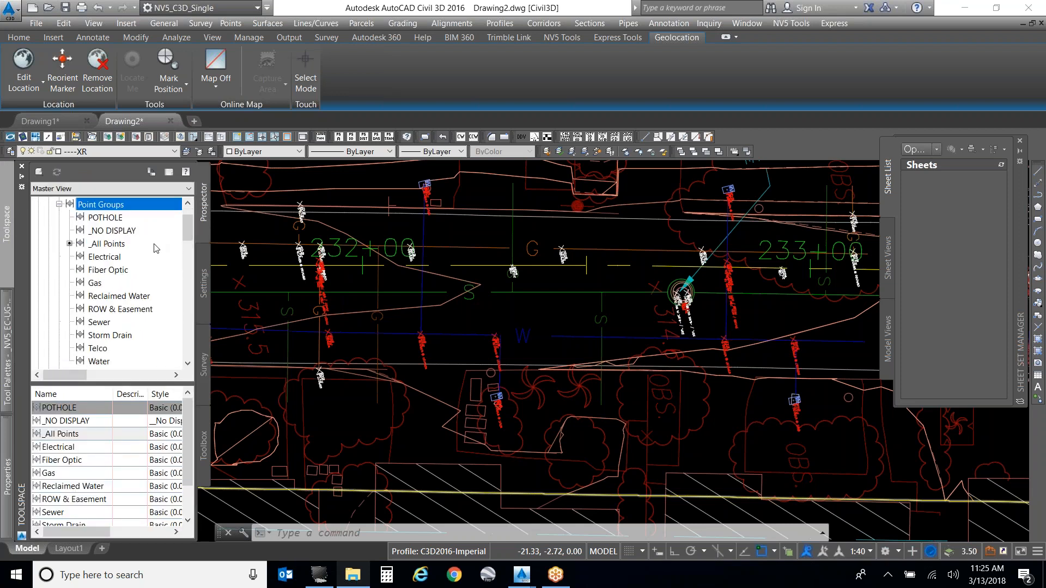
{"action": "left_click", "coordinate": [121, 219]}
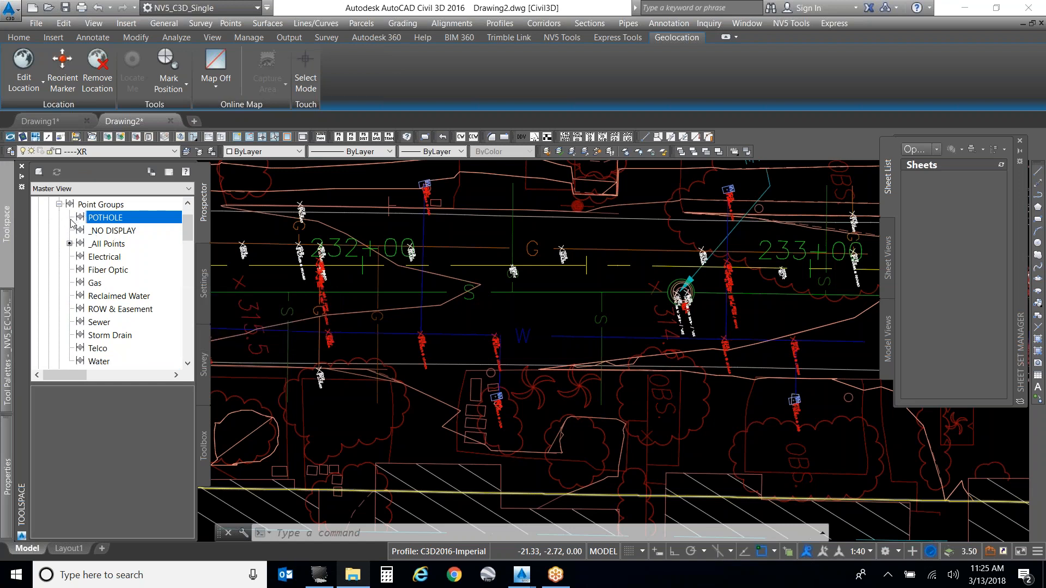
{"action": "mouse_move", "coordinate": [104, 218]}
{"action": "right_click", "coordinate": [105, 217]}
{"action": "left_click", "coordinate": [142, 267]}
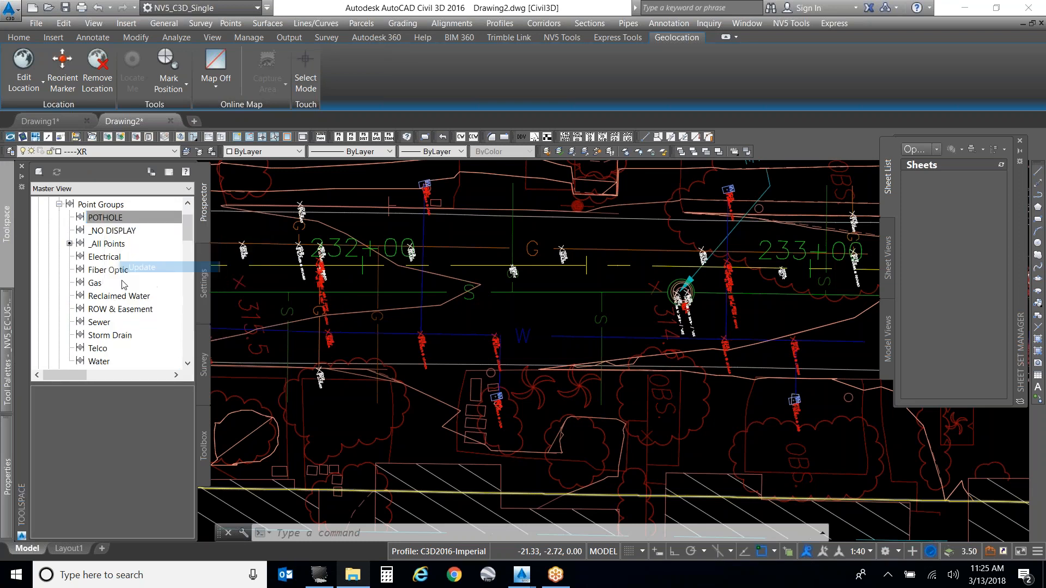
{"action": "left_click", "coordinate": [119, 216]}
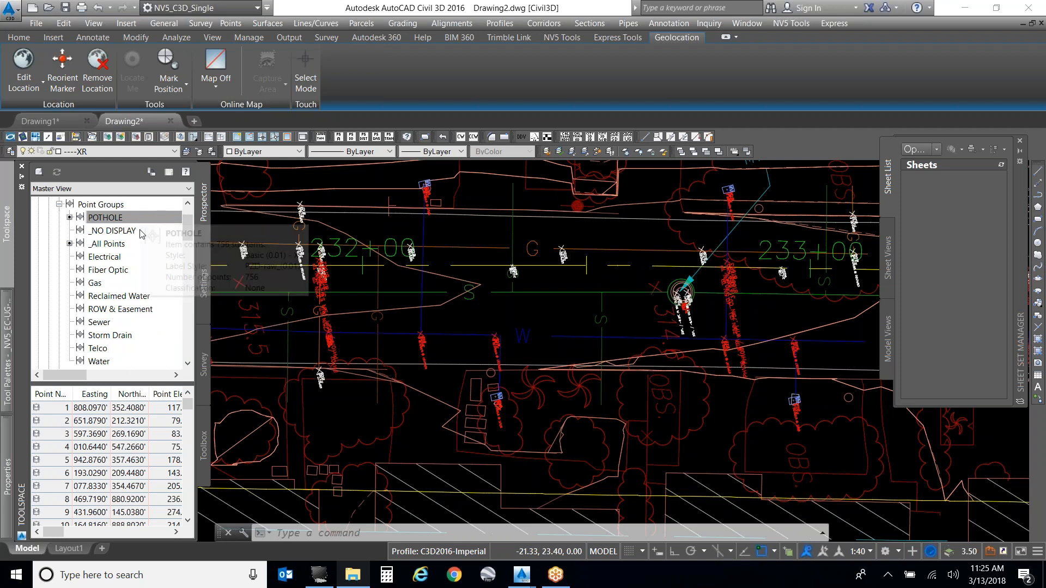
Step: Try to move the _All Points group to the top of the point group order, and regenerate the drawing with REGENALL
{"action": "mouse_move", "coordinate": [142, 235]}
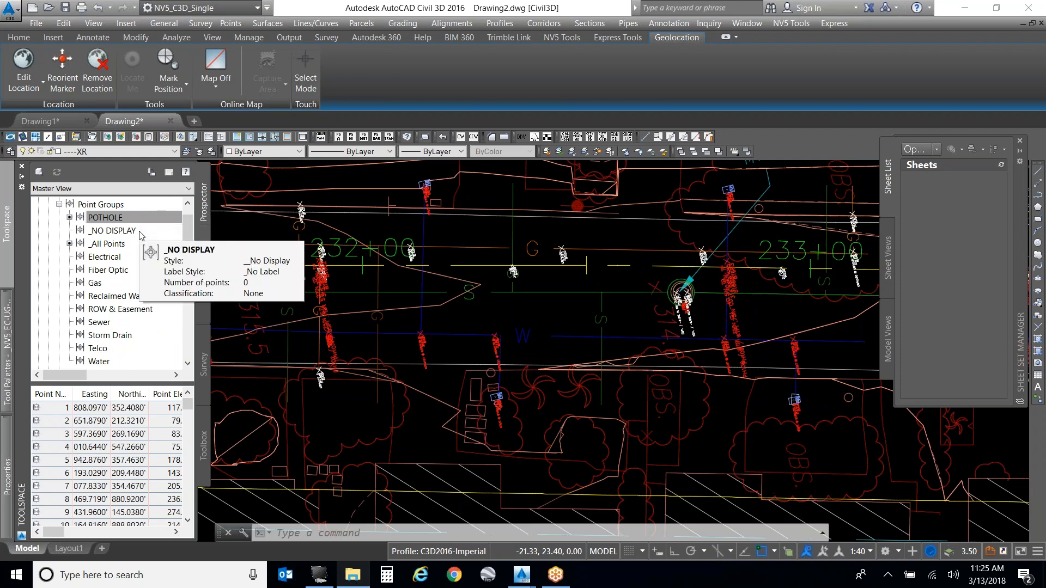
{"action": "right_click", "coordinate": [102, 205]}
{"action": "left_click", "coordinate": [118, 212]}
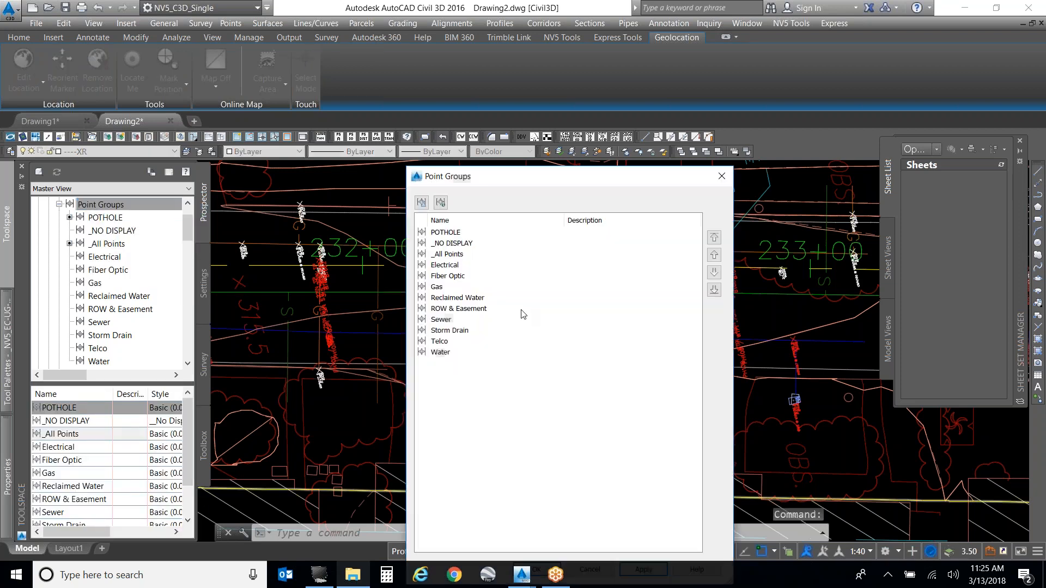
{"action": "left_click", "coordinate": [655, 253]}
{"action": "left_click", "coordinate": [713, 237]}
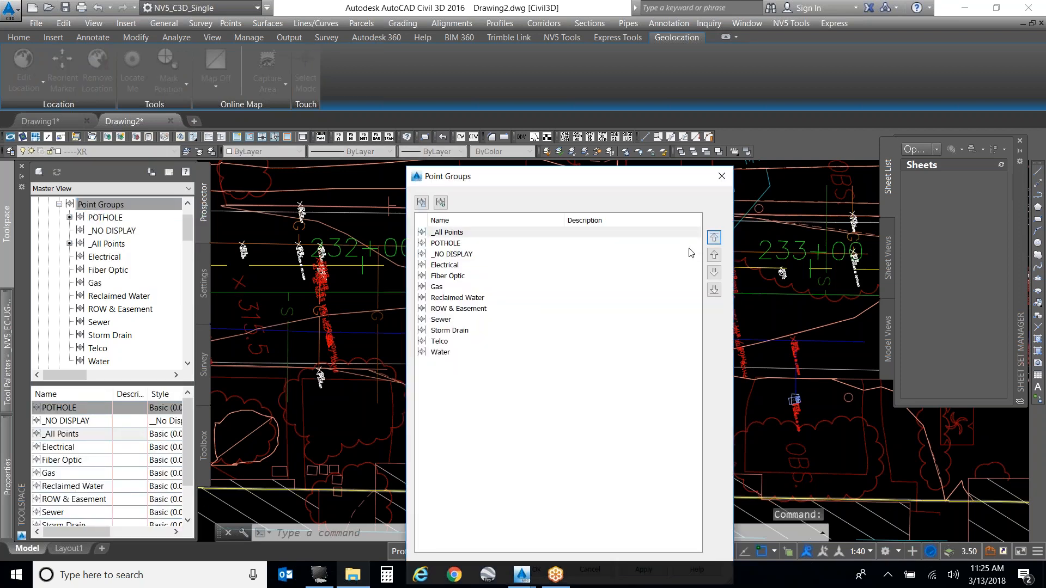
{"action": "key", "text": "Return"}
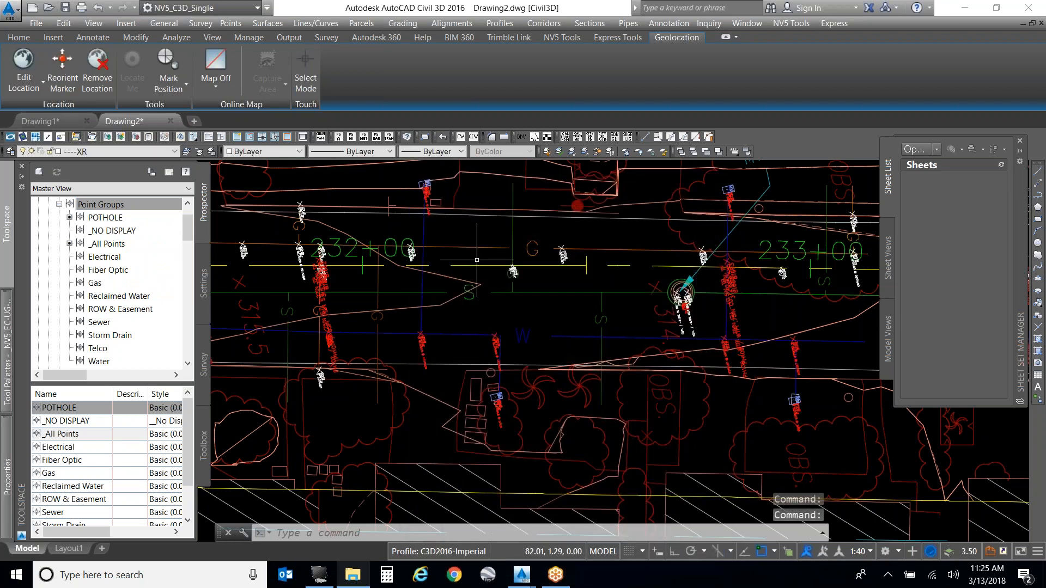
{"action": "type", "text": "rea"}
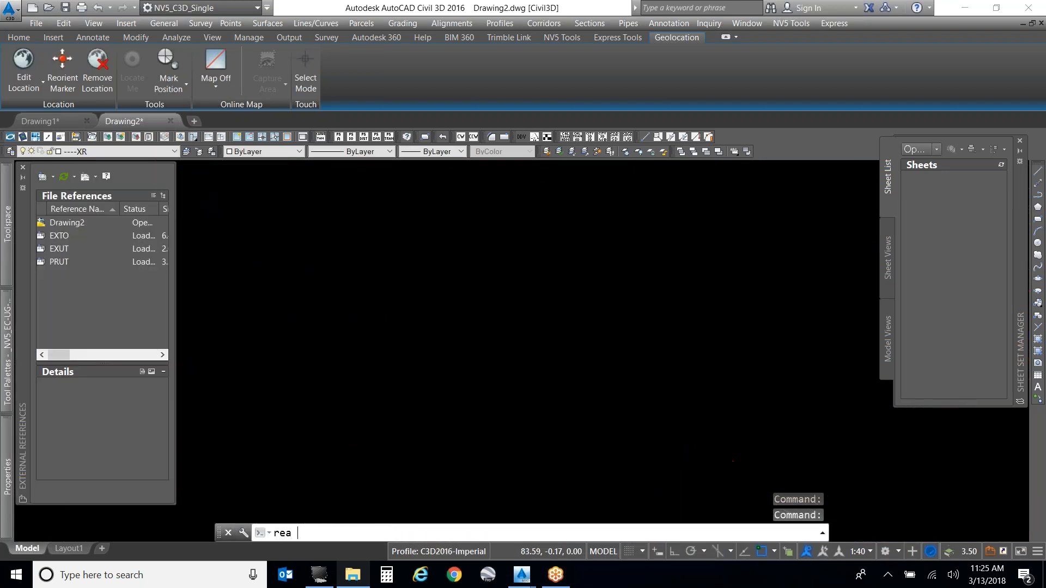
{"action": "key", "text": "Return"}
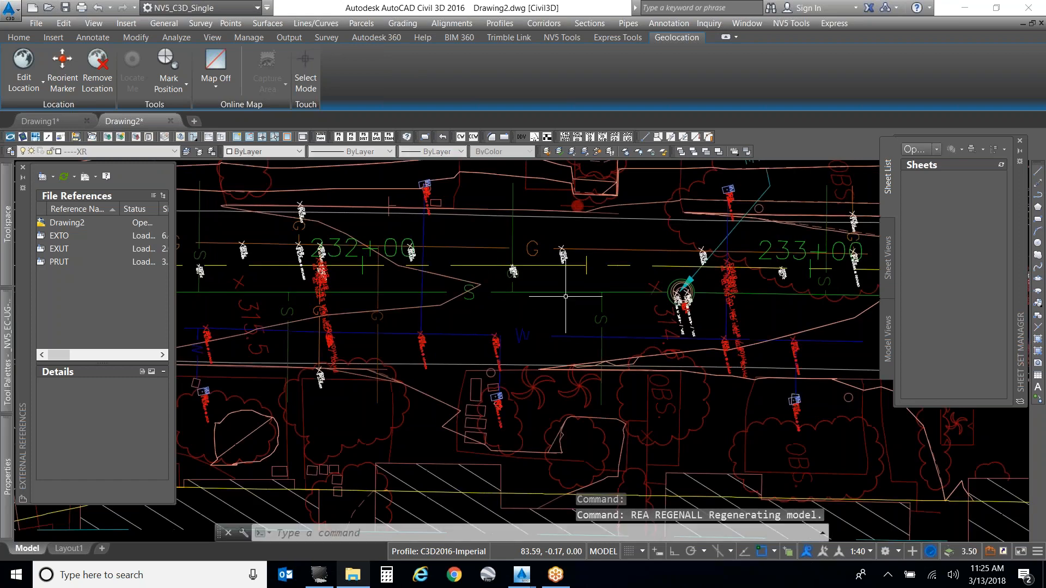
Step: Examine the pothole, water and gas point labels around the sewer manhole and along the gas line
{"action": "scroll", "coordinate": [561, 294], "scroll_direction": "down", "scroll_amount": 6}
{"action": "scroll", "coordinate": [537, 272], "scroll_direction": "down", "scroll_amount": 3}
{"action": "scroll", "coordinate": [687, 268], "scroll_direction": "up", "scroll_amount": 8}
{"action": "scroll", "coordinate": [463, 446], "scroll_direction": "up", "scroll_amount": 2}
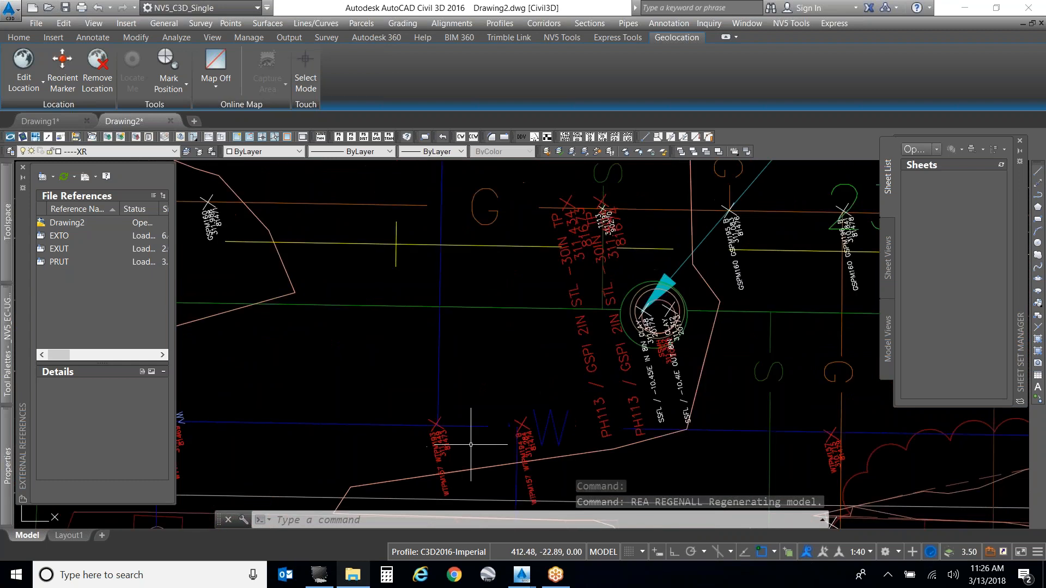
{"action": "middle_click_drag", "start_coordinate": [358, 291], "coordinate": [614, 409]}
{"action": "scroll", "coordinate": [614, 409], "scroll_direction": "up", "scroll_amount": 4}
{"action": "scroll", "coordinate": [646, 411], "scroll_direction": "down", "scroll_amount": 4}
{"action": "scroll", "coordinate": [548, 379], "scroll_direction": "down", "scroll_amount": 2}
{"action": "scroll", "coordinate": [390, 359], "scroll_direction": "up", "scroll_amount": 2}
{"action": "scroll", "coordinate": [621, 343], "scroll_direction": "up", "scroll_amount": 2}
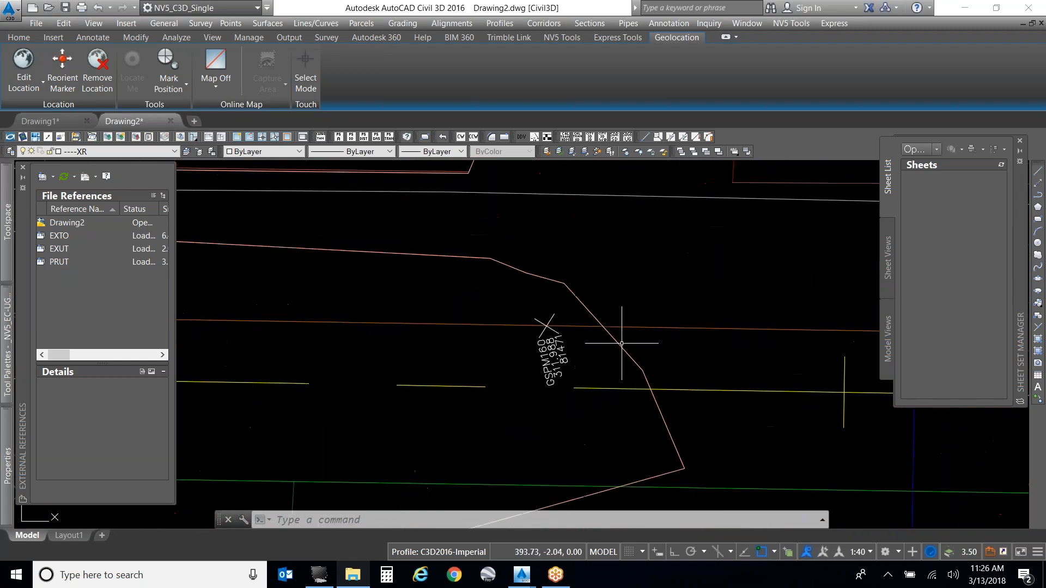
Step: Move the _All Points group above POTHOLE and _NO DISPLAY in the point group order and accept the change
{"action": "mouse_move", "coordinate": [5, 226]}
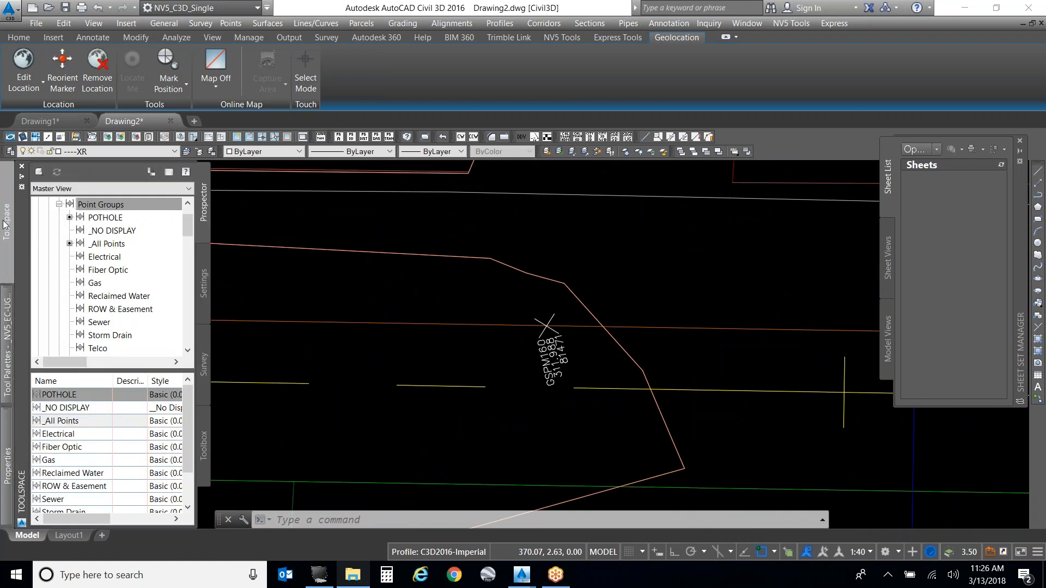
{"action": "left_click", "coordinate": [126, 208]}
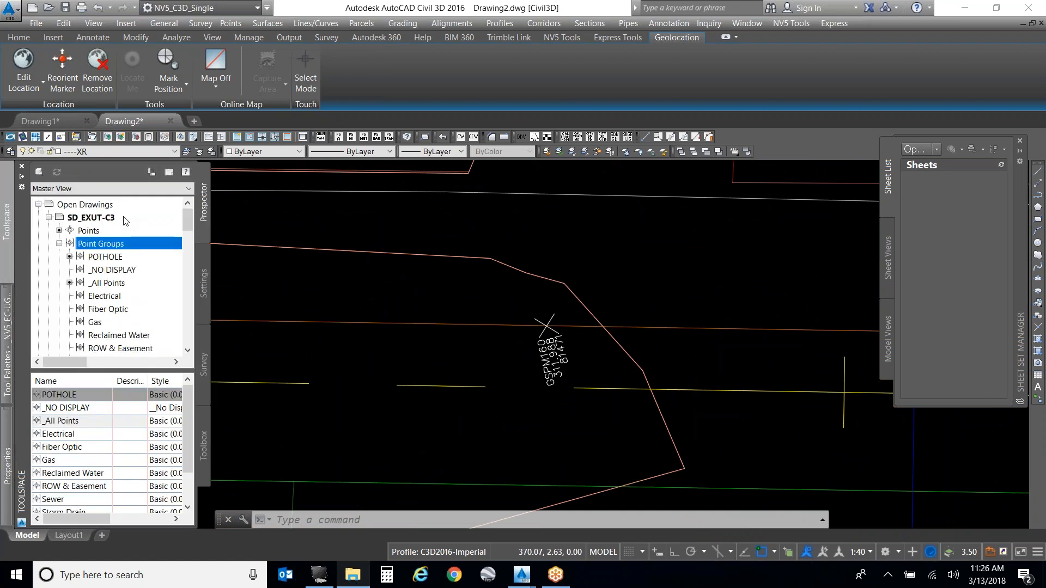
{"action": "right_click", "coordinate": [111, 252]}
{"action": "left_click", "coordinate": [136, 251]}
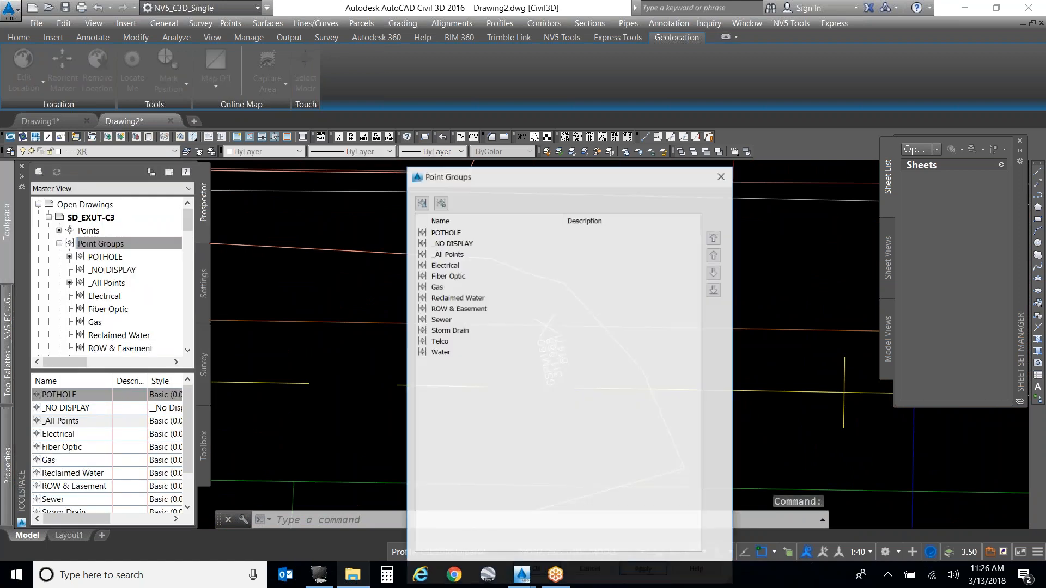
{"action": "left_click", "coordinate": [450, 254]}
{"action": "left_click", "coordinate": [714, 255]}
{"action": "left_click", "coordinate": [714, 254]}
{"action": "left_click_drag", "start_coordinate": [608, 185], "coordinate": [584, 66]}
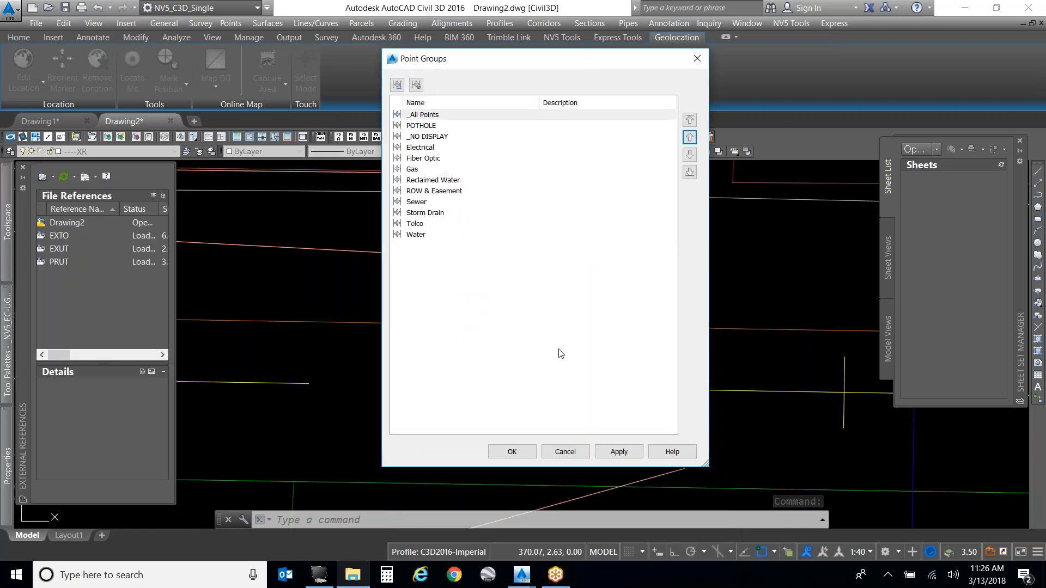
{"action": "left_click", "coordinate": [512, 451]}
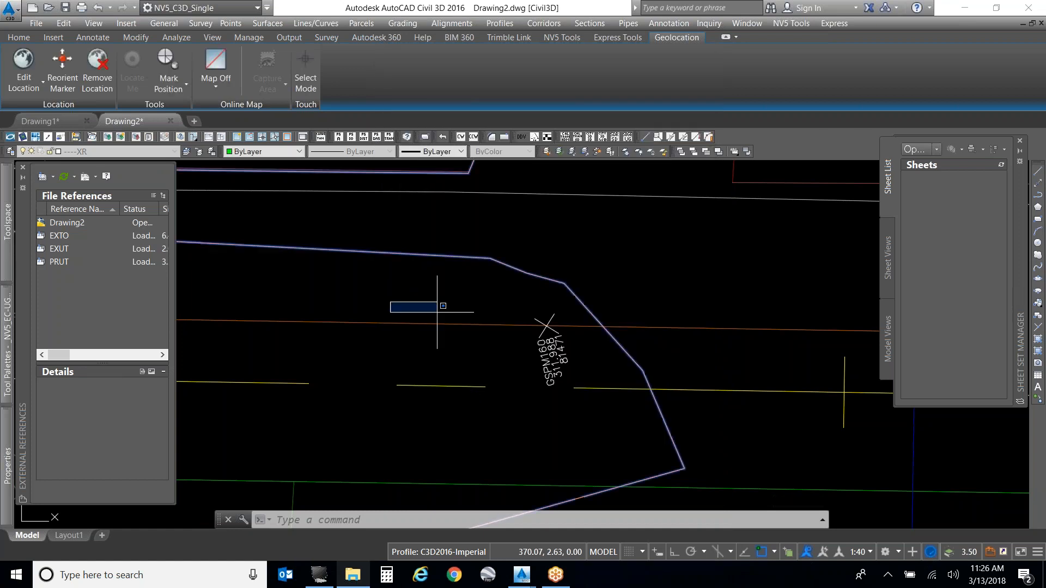
{"action": "left_click", "coordinate": [390, 302]}
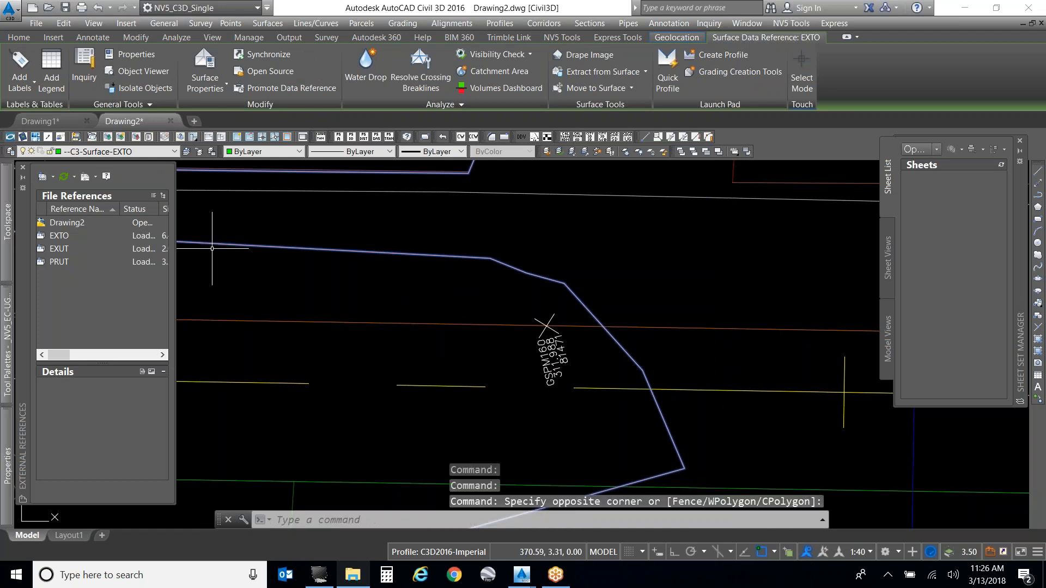
Step: Move the _All Points group back below _NO DISPLAY in the point group order, and apply and accept the change
{"action": "left_click", "coordinate": [8, 222]}
{"action": "left_click", "coordinate": [126, 244]}
{"action": "right_click", "coordinate": [126, 244]}
{"action": "left_click", "coordinate": [154, 249]}
{"action": "left_click", "coordinate": [434, 116]}
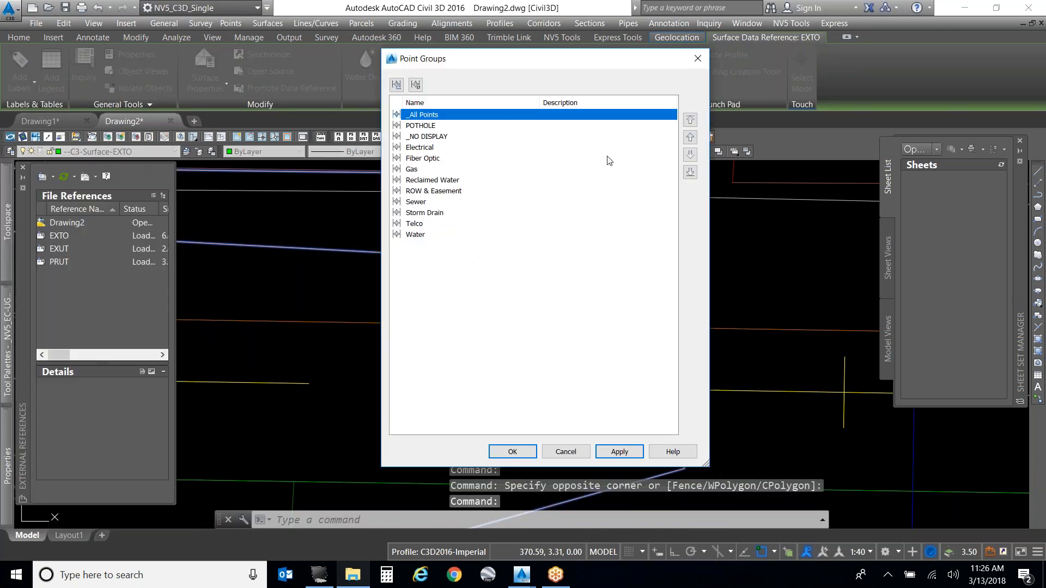
{"action": "left_click", "coordinate": [690, 154]}
{"action": "left_click", "coordinate": [690, 154]}
{"action": "left_click", "coordinate": [620, 451]}
{"action": "mouse_move", "coordinate": [537, 62]}
{"action": "left_mouse_down"}
{"action": "mouse_move", "coordinate": [844, 60]}
{"action": "mouse_move", "coordinate": [791, 52]}
{"action": "left_mouse_up"}
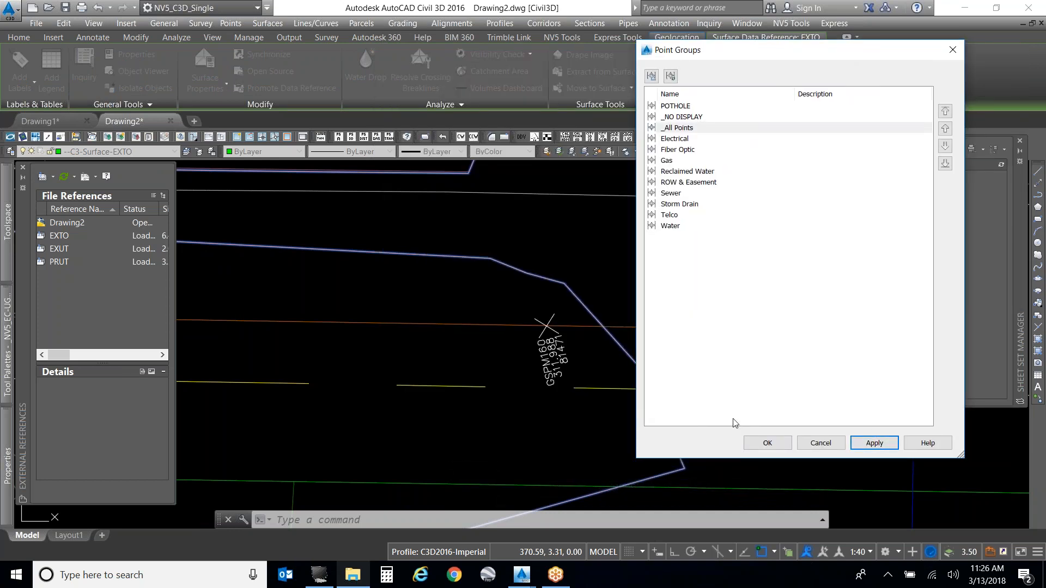
{"action": "left_click", "coordinate": [755, 444]}
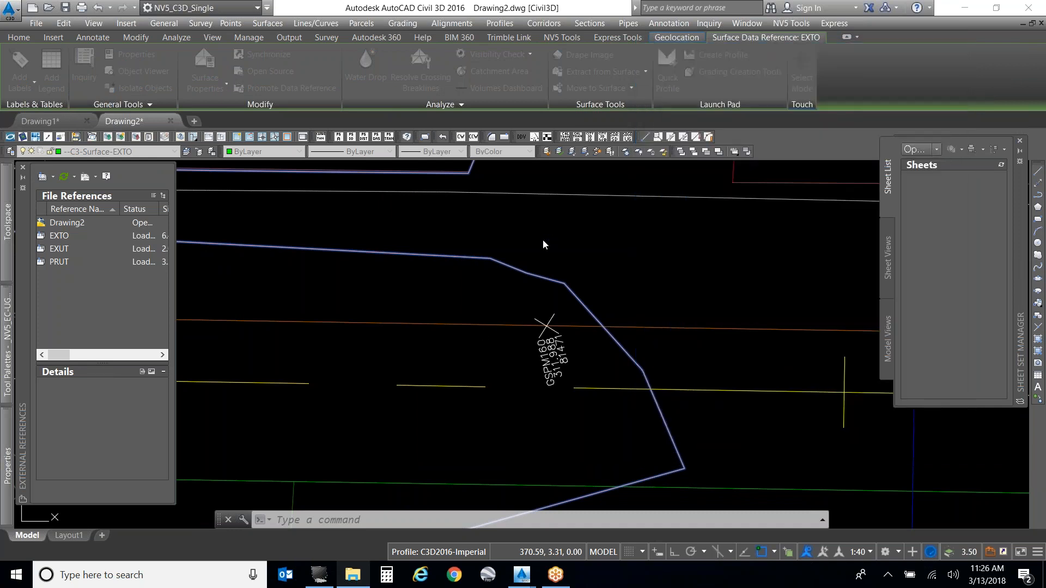
Step: Clear the EXTO surface selection and regenerate the drawing with REGENALL
{"action": "key", "text": "Escape"}
{"action": "type", "text": "rea"}
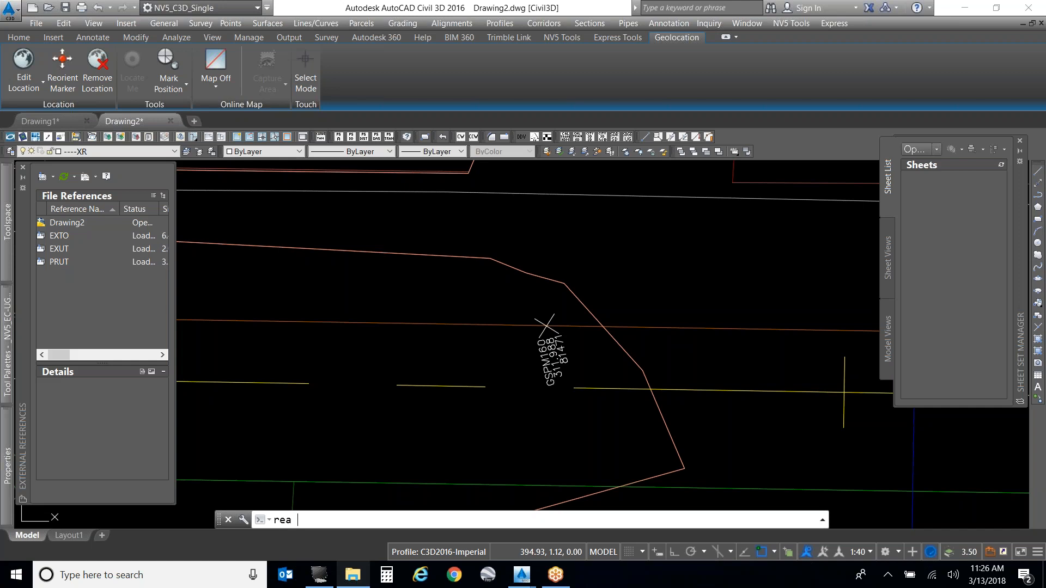
{"action": "key", "text": "Return"}
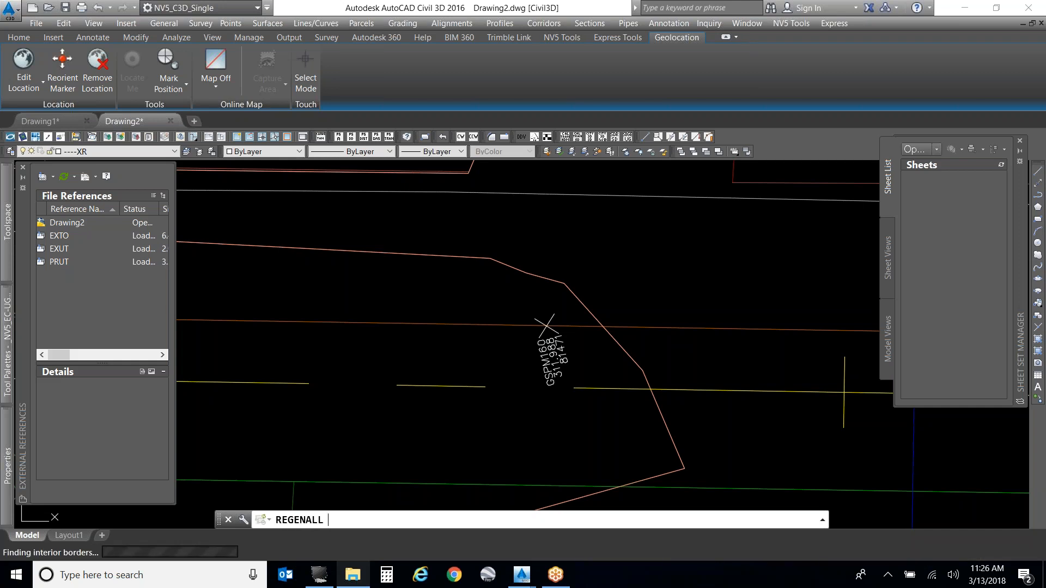
Step: In the POTHOLE point group properties, set the included raw and full description patterns to PH*
{"action": "mouse_move", "coordinate": [9, 224]}
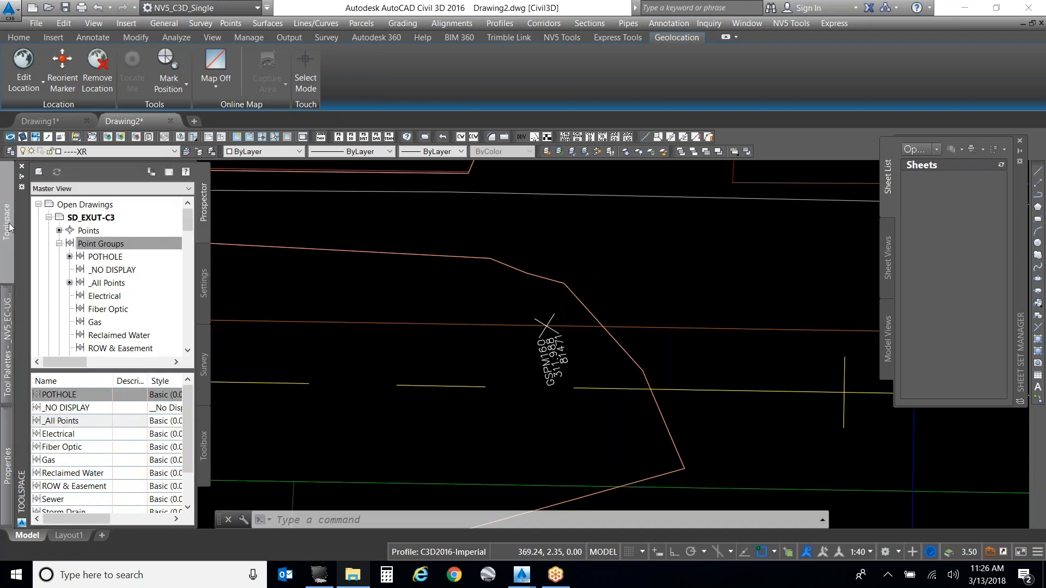
{"action": "right_click", "coordinate": [123, 256]}
{"action": "left_click", "coordinate": [145, 262]}
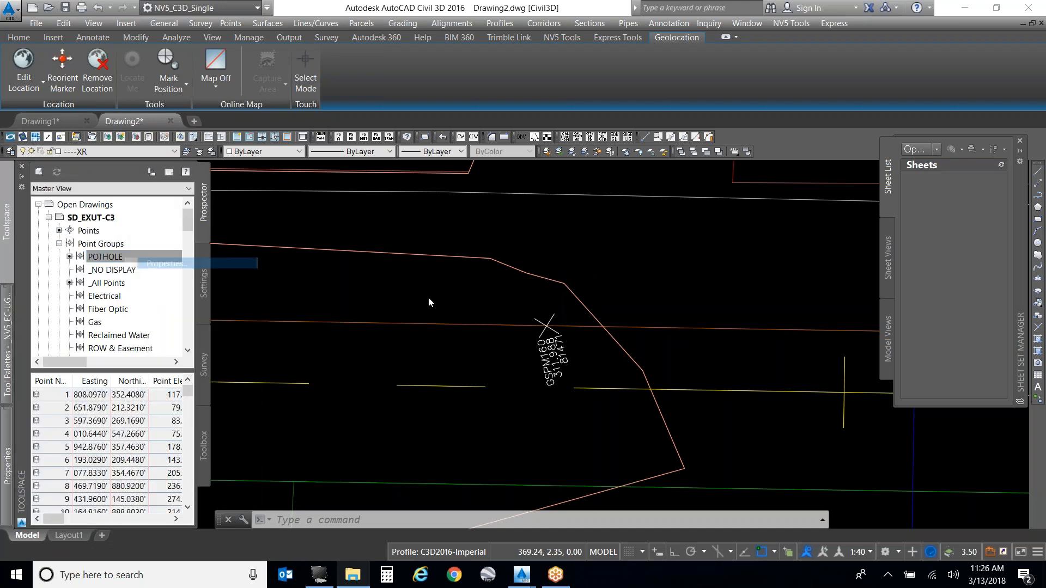
{"action": "left_click", "coordinate": [588, 321]}
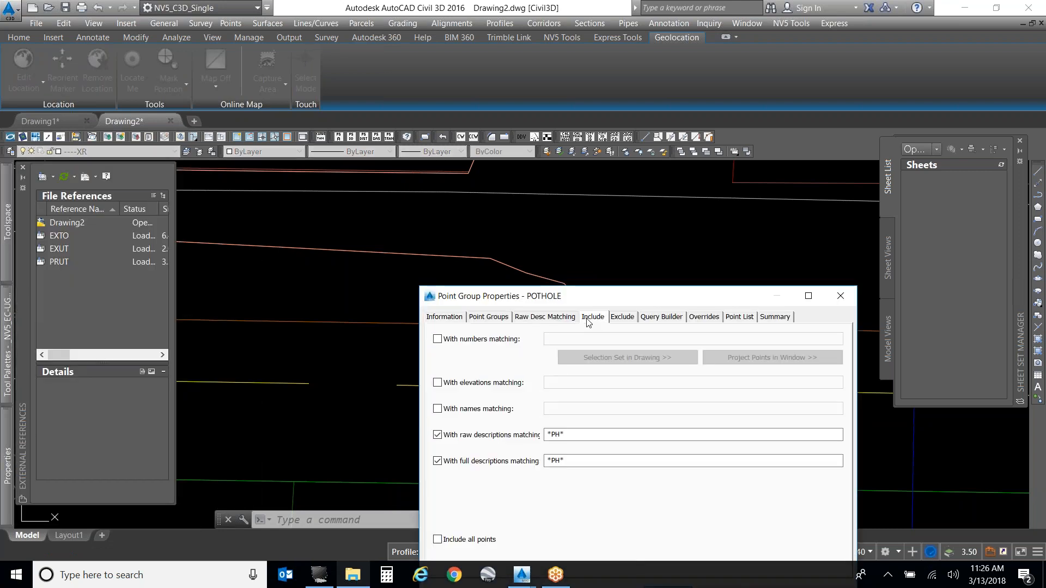
{"action": "left_click", "coordinate": [552, 435]}
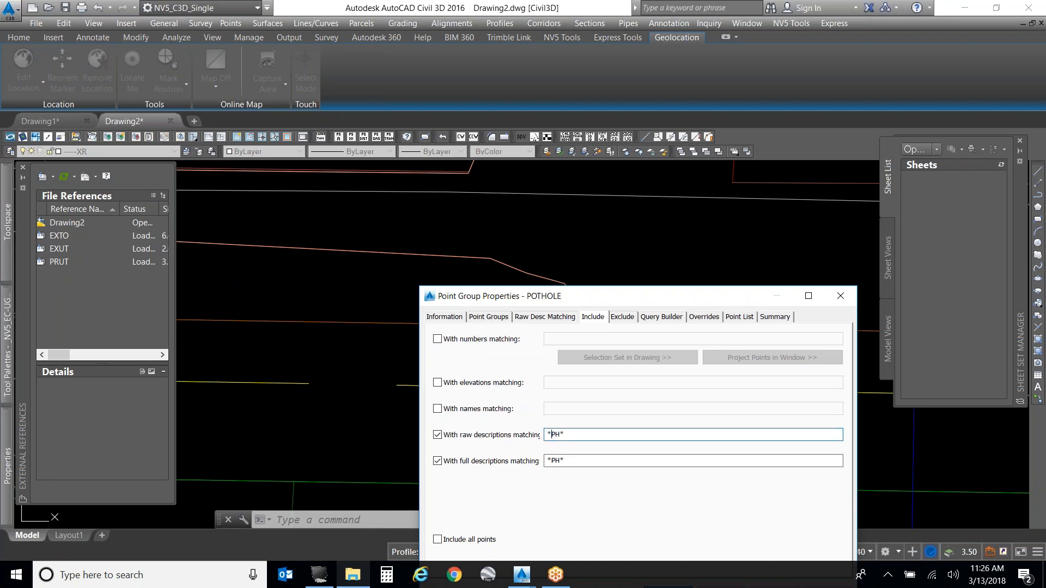
{"action": "left_click_drag", "start_coordinate": [606, 289], "coordinate": [602, 227]}
{"action": "key", "text": "BackSpace"}
{"action": "left_click", "coordinate": [547, 389]}
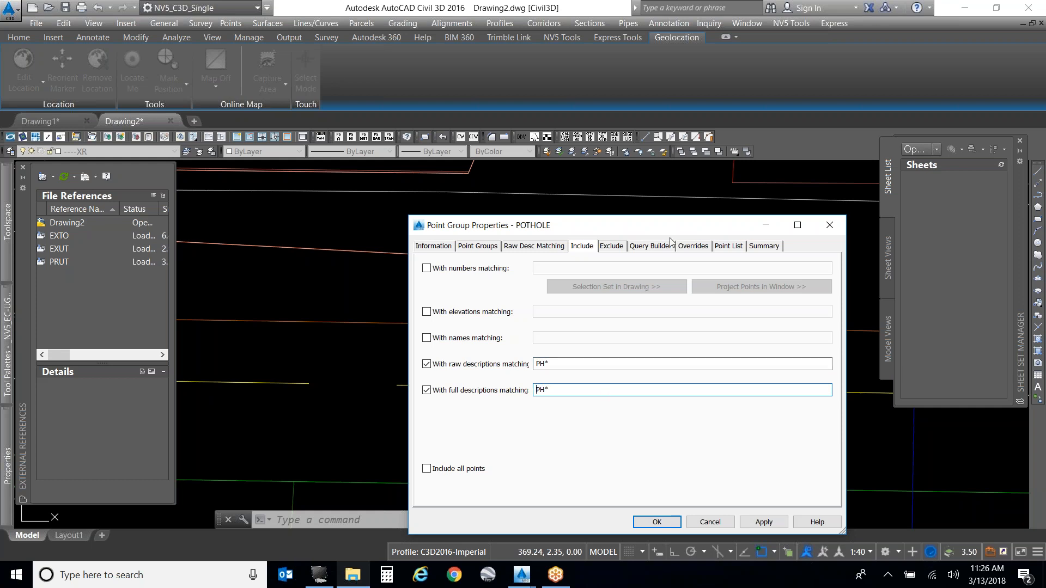
Step: Review the raw and full descriptions in the POTHOLE group's point list, widening the full description column
{"action": "left_click", "coordinate": [736, 246]}
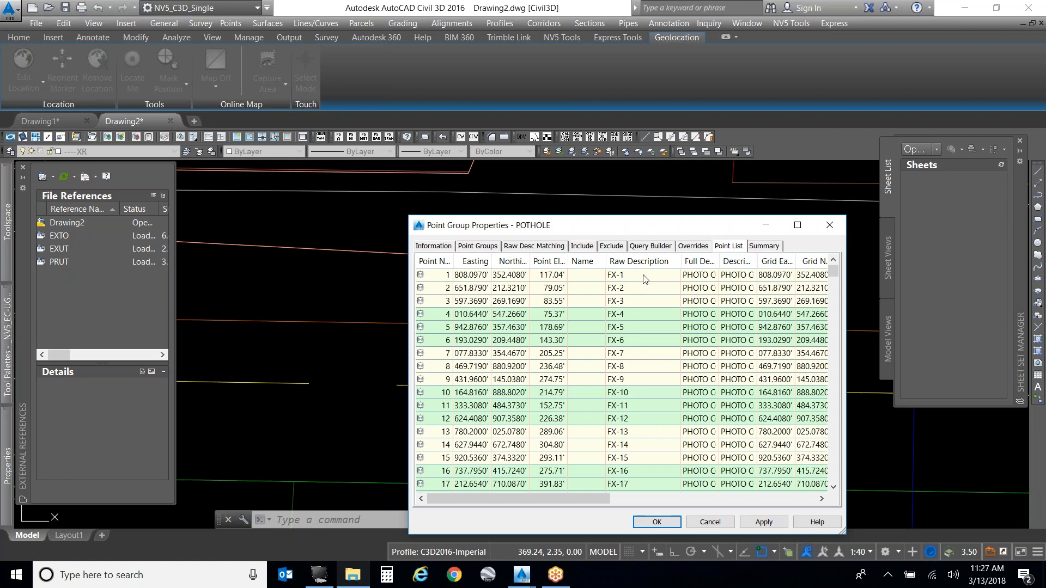
{"action": "double_click", "coordinate": [719, 258]}
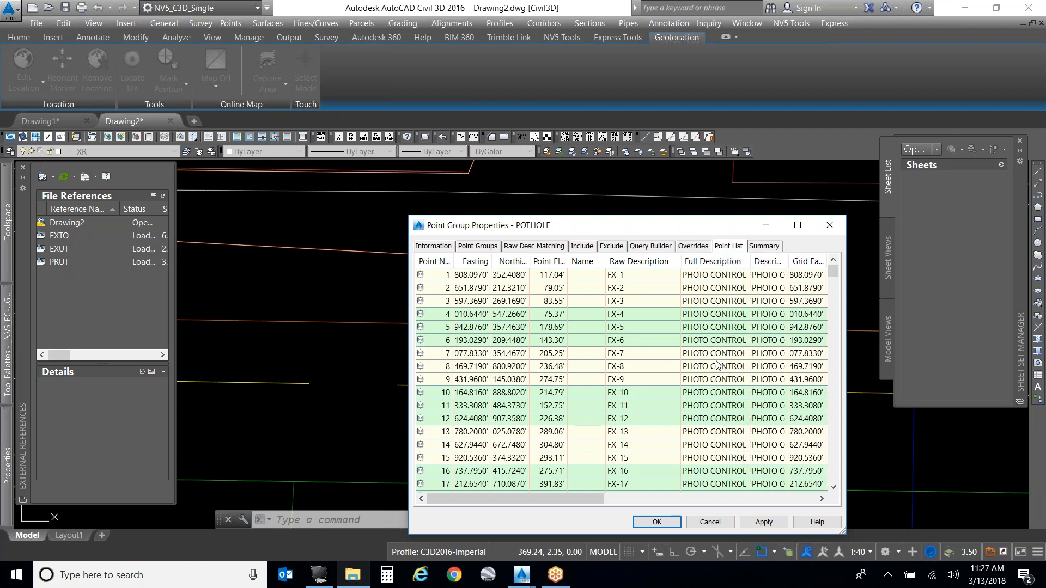
{"action": "scroll", "coordinate": [715, 357], "scroll_direction": "down", "scroll_amount": 5}
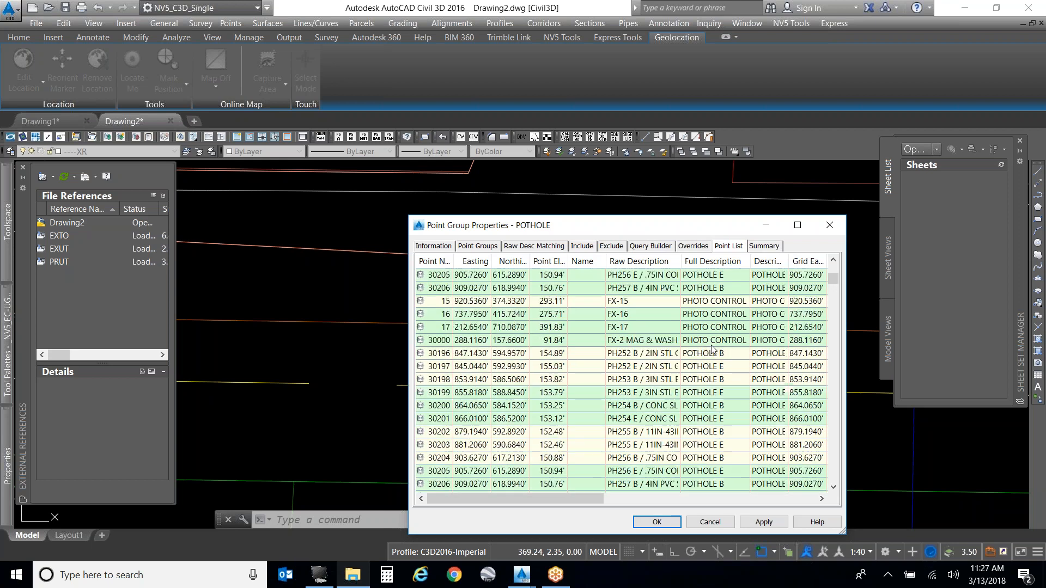
{"action": "scroll", "coordinate": [713, 349], "scroll_direction": "up", "scroll_amount": 3}
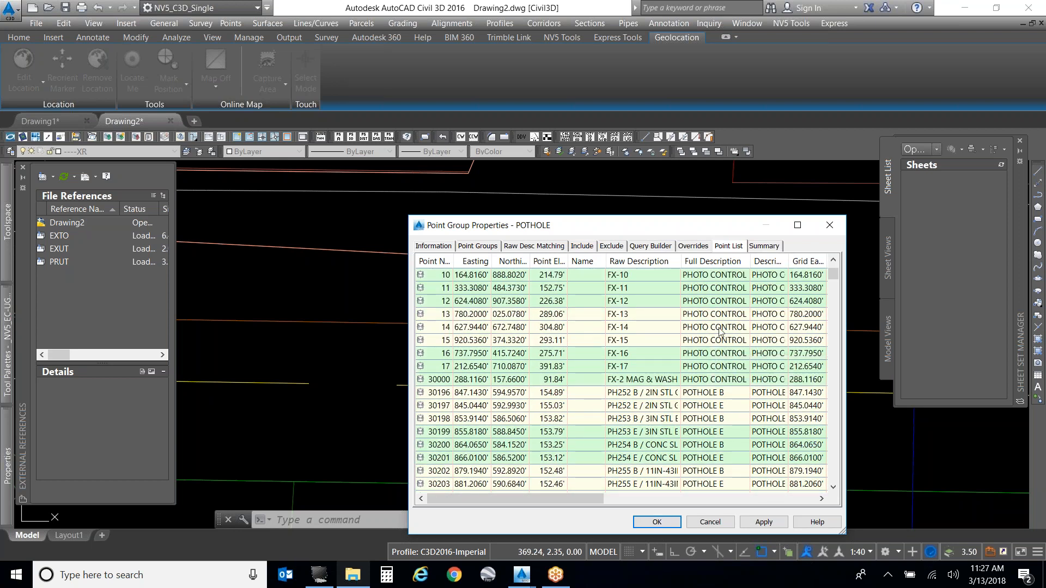
{"action": "scroll", "coordinate": [720, 331], "scroll_direction": "down", "scroll_amount": 20}
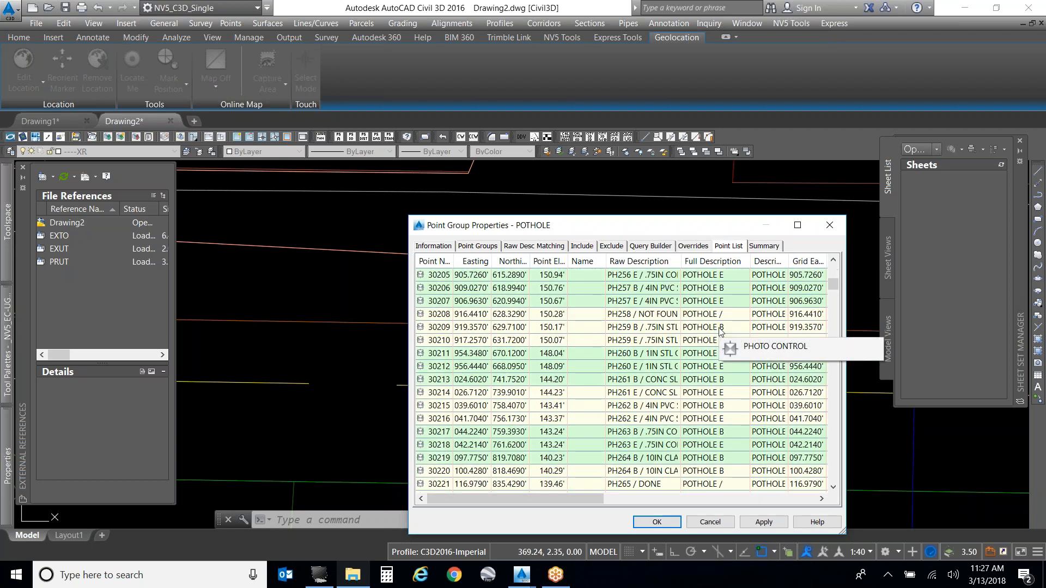
{"action": "scroll", "coordinate": [720, 331], "scroll_direction": "down", "scroll_amount": 20}
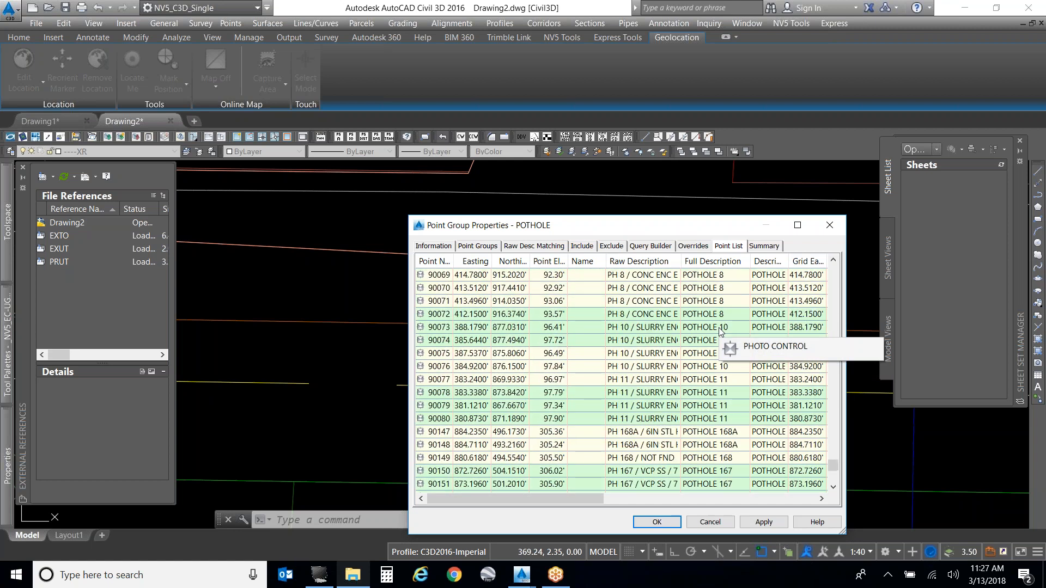
Step: Add *photo* after *TELEPHONE*, separated by a comma, to the POTHOLE group's excluded raw and full descriptions, and accept the changes
{"action": "left_click", "coordinate": [610, 246]}
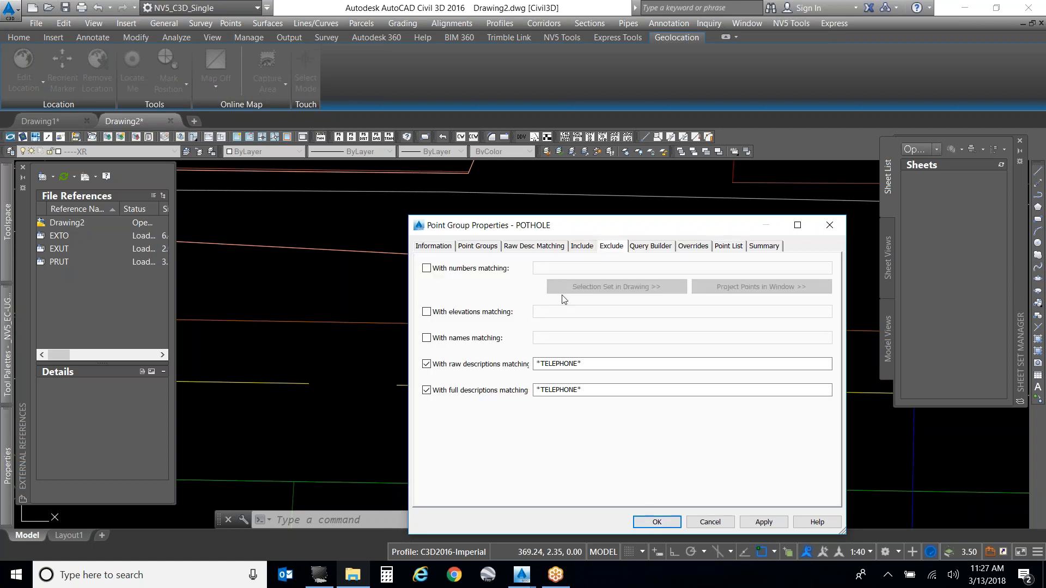
{"action": "left_click", "coordinate": [657, 365]}
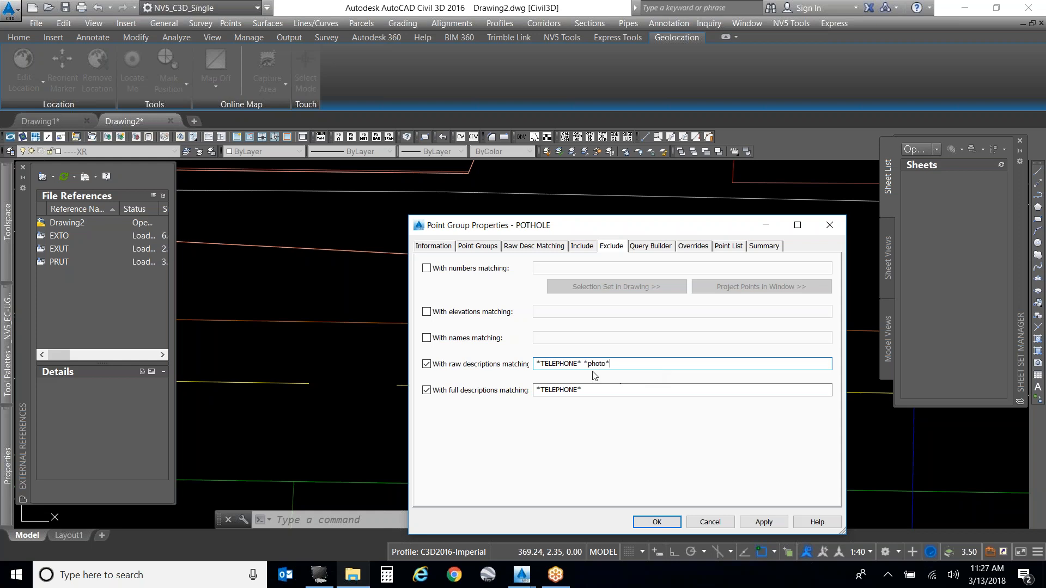
{"action": "type", "text": "*photo*"}
{"action": "left_click_drag", "start_coordinate": [616, 365], "coordinate": [585, 365]}
{"action": "key", "text": "ctrl+c"}
{"action": "left_click", "coordinate": [580, 363]}
{"action": "type", "text": ","}
{"action": "left_click", "coordinate": [607, 391]}
{"action": "type", "text": ","}
{"action": "key", "text": "ctrl+v"}
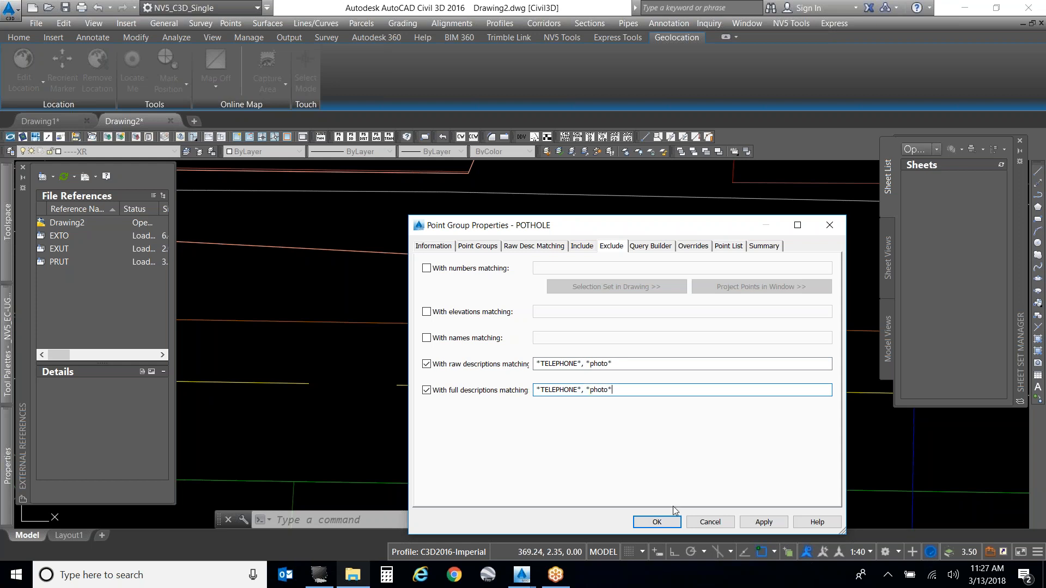
{"action": "left_click", "coordinate": [651, 522]}
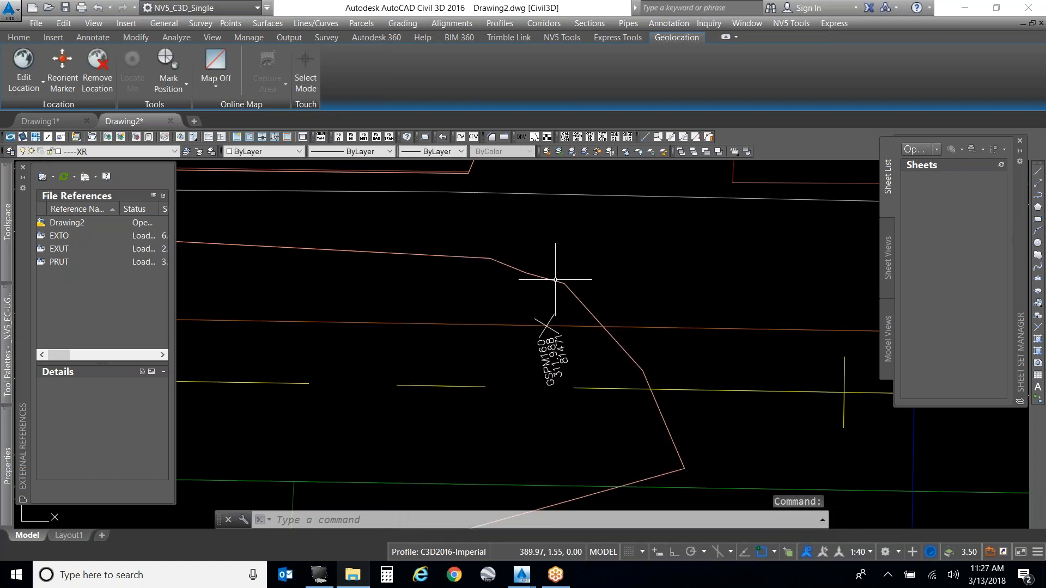
{"action": "left_click", "coordinate": [555, 280]}
{"action": "key", "text": "Escape"}
{"action": "key", "text": "Escape"}
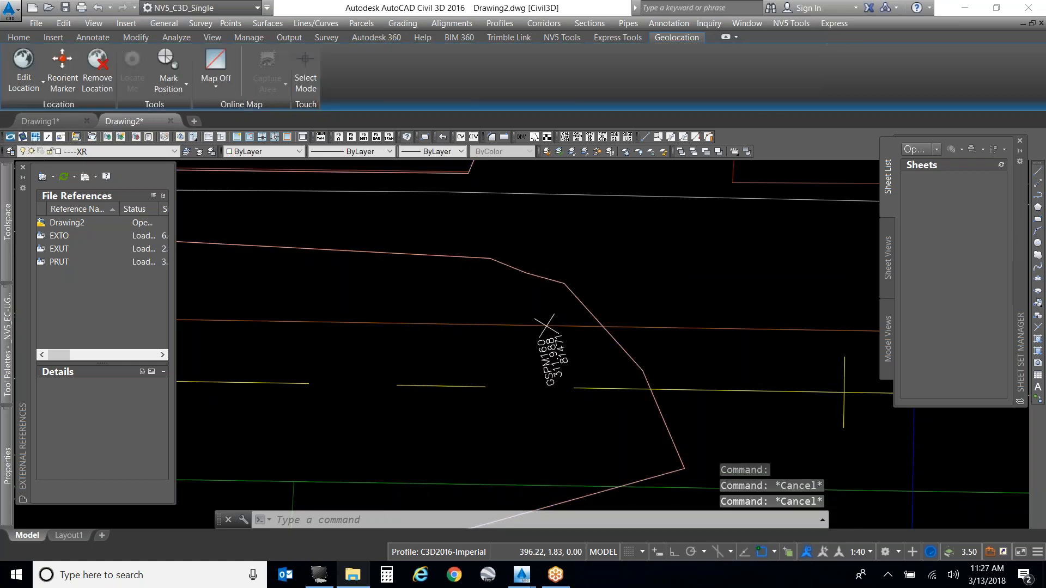
Step: Set the _NO DISPLAY point group to include all points, check its style overrides, and accept the properties
{"action": "scroll", "coordinate": [661, 301], "scroll_direction": "down", "scroll_amount": 8}
{"action": "scroll", "coordinate": [502, 302], "scroll_direction": "up", "scroll_amount": 5}
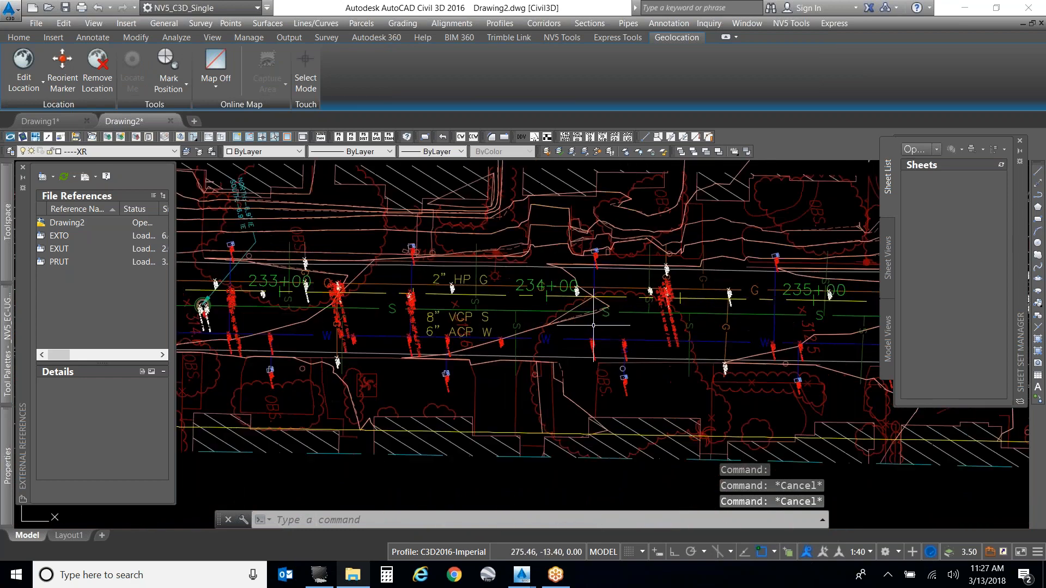
{"action": "mouse_move", "coordinate": [3, 261]}
{"action": "right_click", "coordinate": [123, 271]}
{"action": "left_click", "coordinate": [152, 278]}
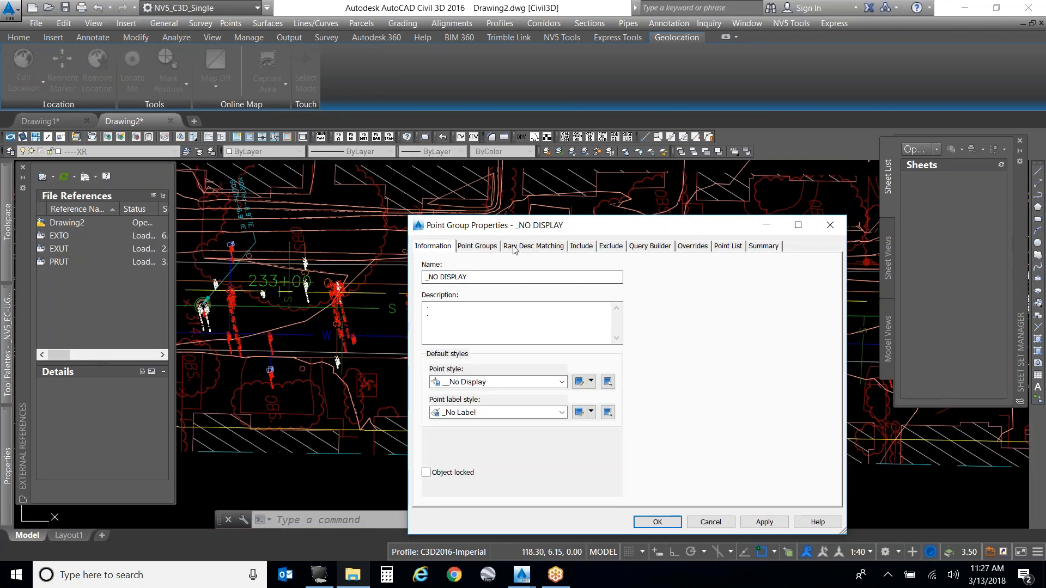
{"action": "left_click", "coordinate": [580, 246]}
{"action": "left_click", "coordinate": [455, 470]}
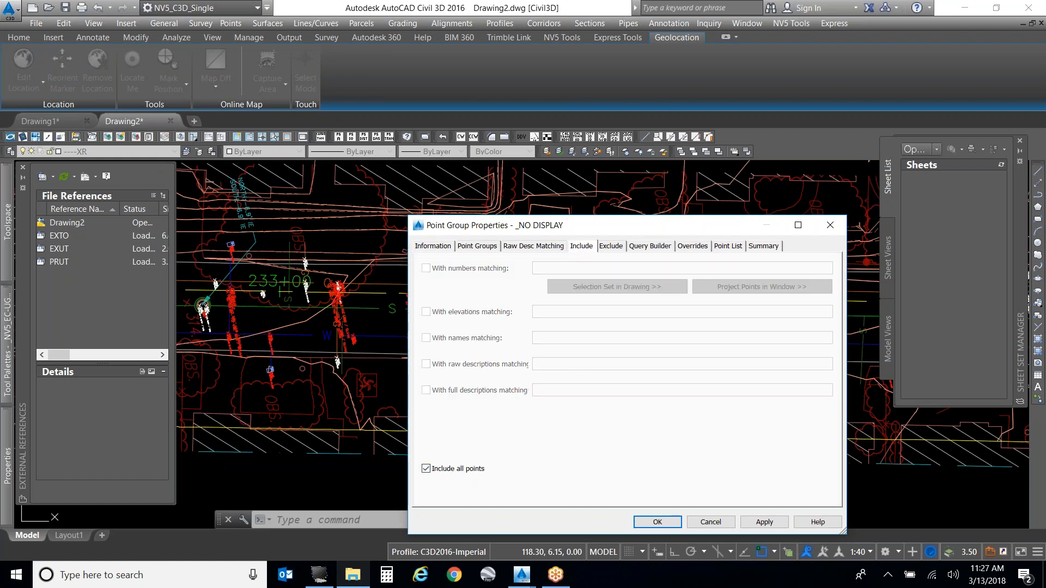
{"action": "left_click", "coordinate": [692, 247]}
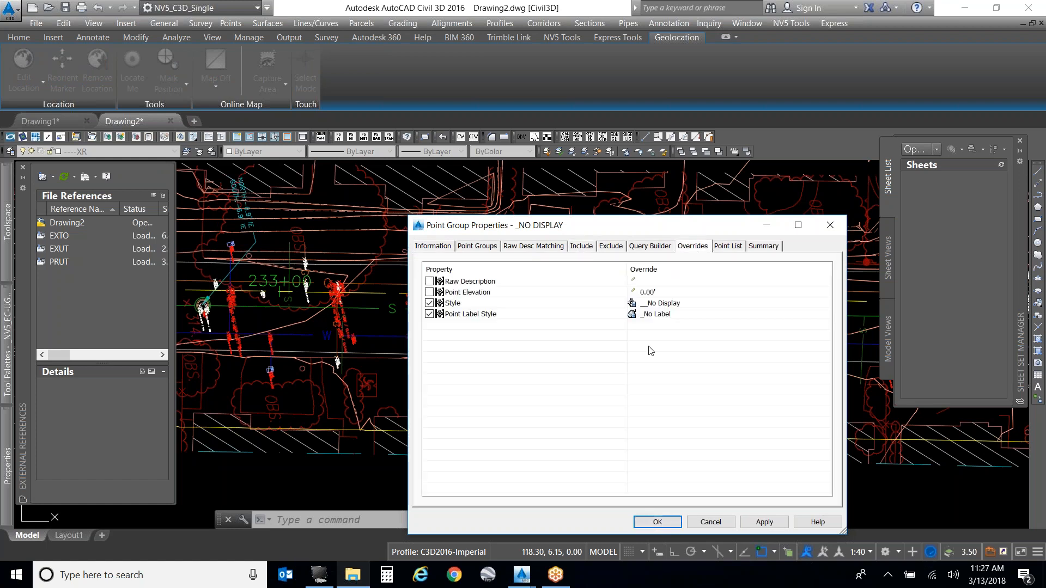
{"action": "left_click", "coordinate": [658, 522]}
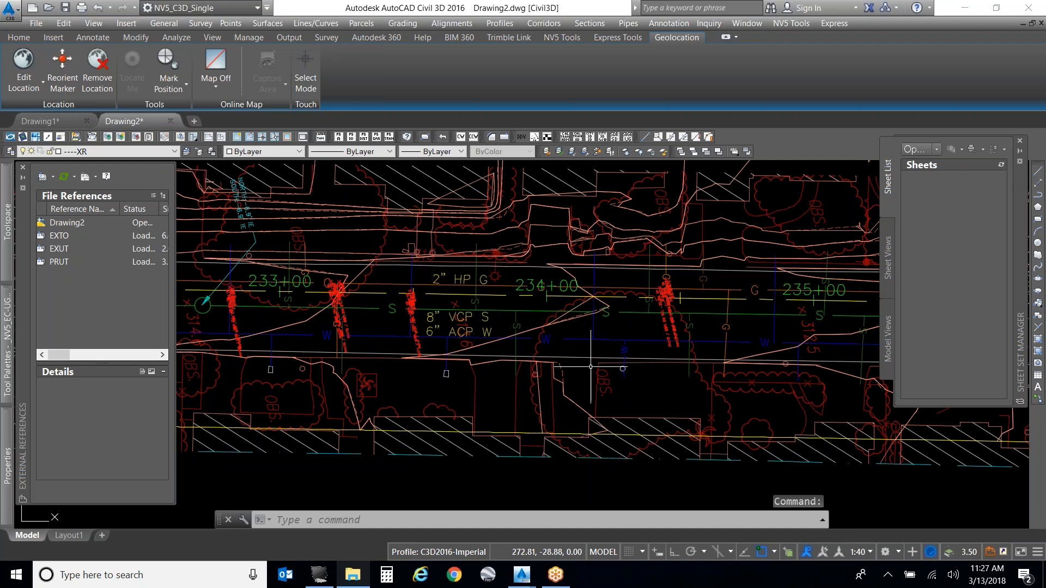
Step: Examine the red pothole point labels along the street around stations 232+00 and 233+00
{"action": "scroll", "coordinate": [370, 337], "scroll_direction": "down", "scroll_amount": 3}
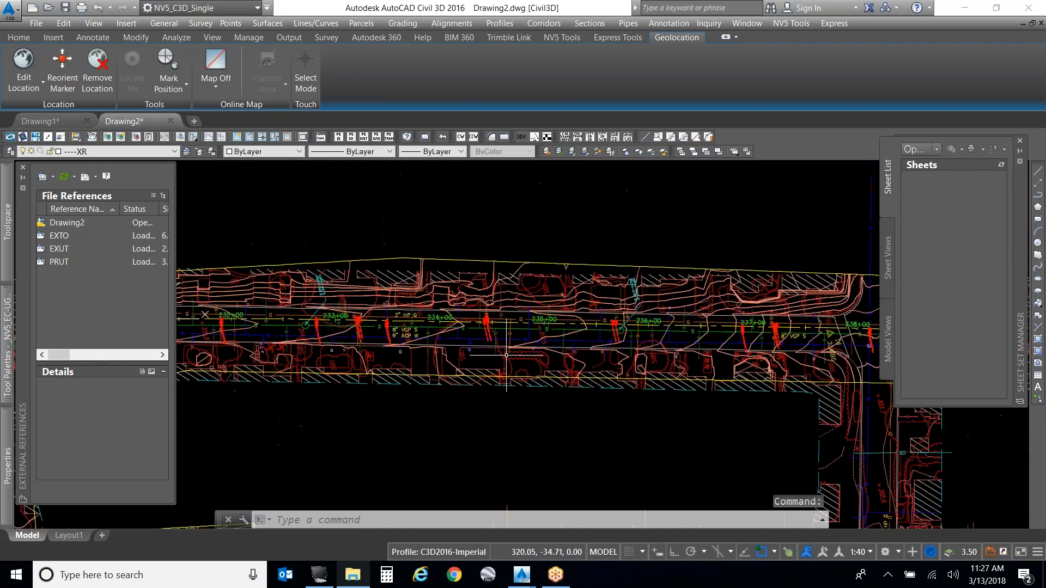
{"action": "scroll", "coordinate": [642, 347], "scroll_direction": "down", "scroll_amount": 2}
{"action": "scroll", "coordinate": [370, 347], "scroll_direction": "up", "scroll_amount": 4}
{"action": "scroll", "coordinate": [369, 305], "scroll_direction": "up", "scroll_amount": 8}
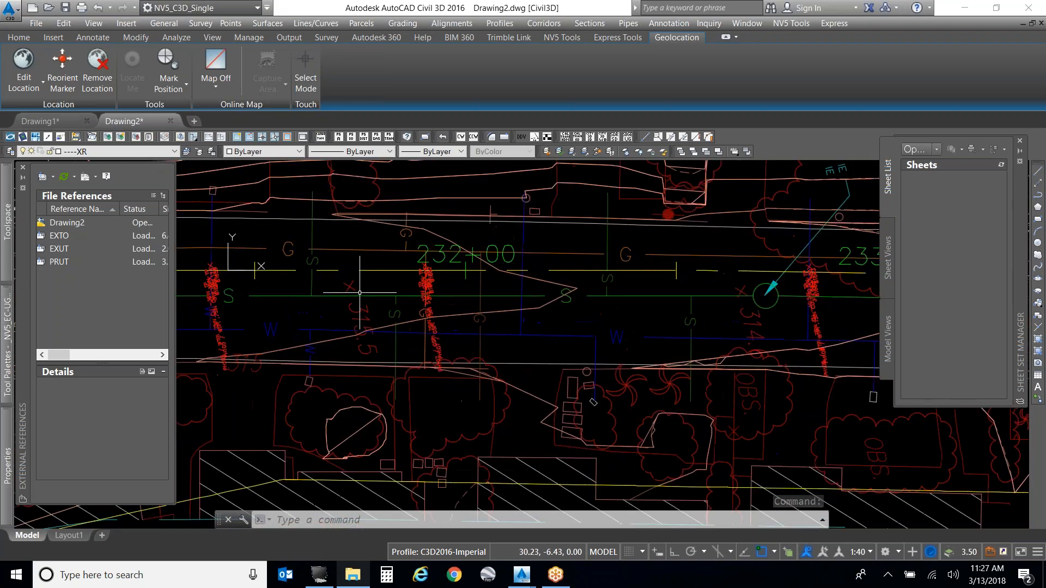
{"action": "scroll", "coordinate": [370, 305], "scroll_direction": "down", "scroll_amount": 2}
{"action": "scroll", "coordinate": [513, 312], "scroll_direction": "down", "scroll_amount": 1}
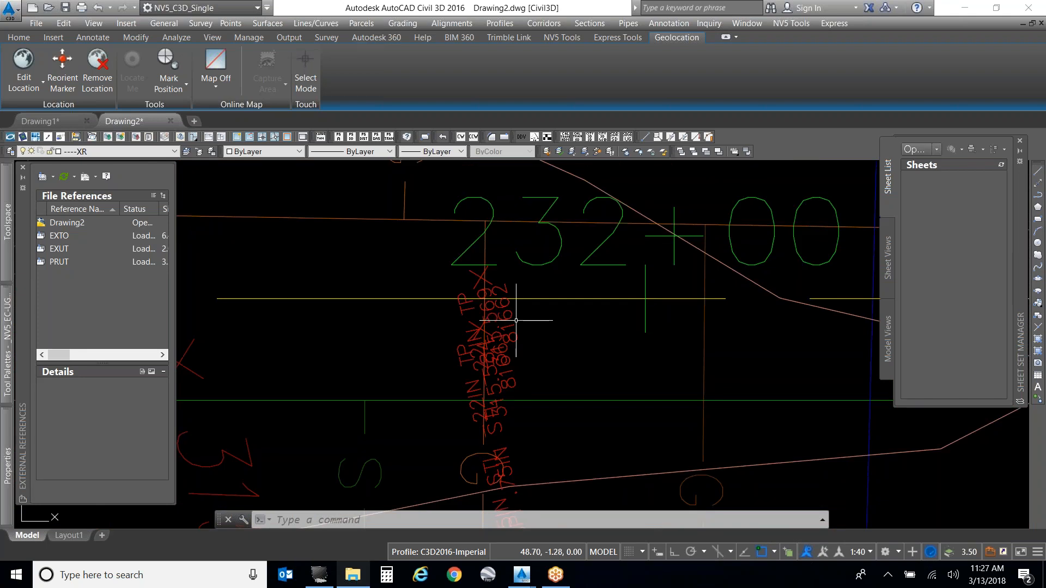
{"action": "scroll", "coordinate": [513, 312], "scroll_direction": "down", "scroll_amount": 3}
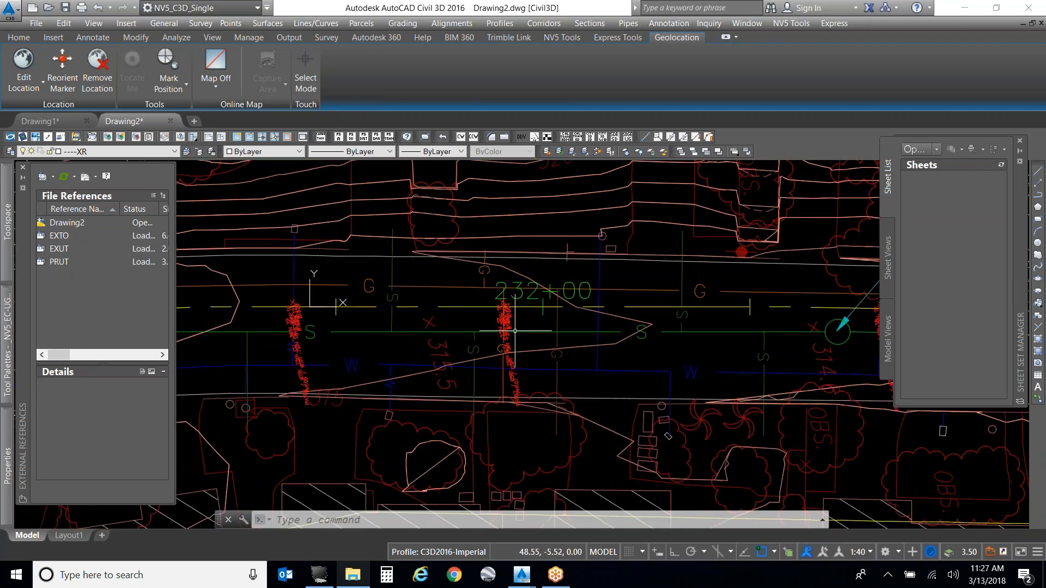
{"action": "scroll", "coordinate": [513, 312], "scroll_direction": "down", "scroll_amount": 2}
{"action": "scroll", "coordinate": [789, 328], "scroll_direction": "up", "scroll_amount": 3}
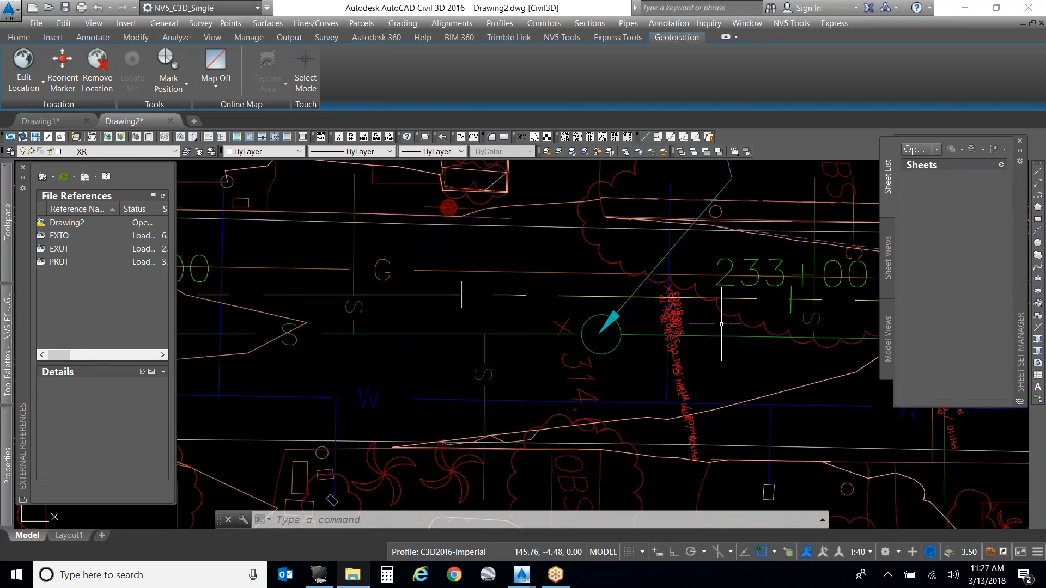
Step: Move the overlapping PH109 labels near station 233+00 apart, placing point 81663's label above and point 81664's below, both left of their points
{"action": "scroll", "coordinate": [684, 332], "scroll_direction": "up", "scroll_amount": 2}
{"action": "left_click", "coordinate": [673, 362]}
{"action": "key", "text": "Escape"}
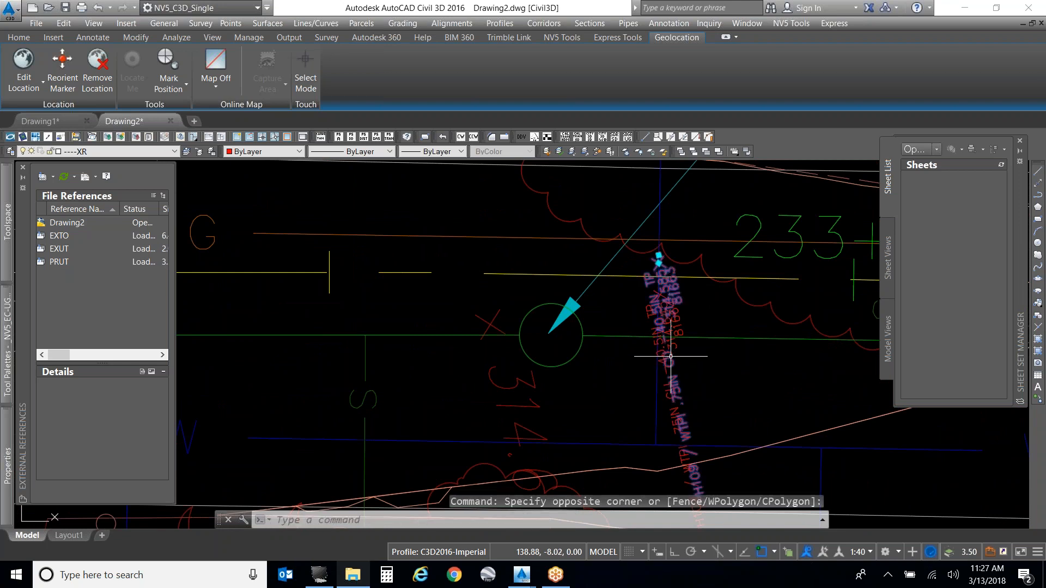
{"action": "left_click", "coordinate": [659, 256]}
{"action": "left_click", "coordinate": [659, 255]}
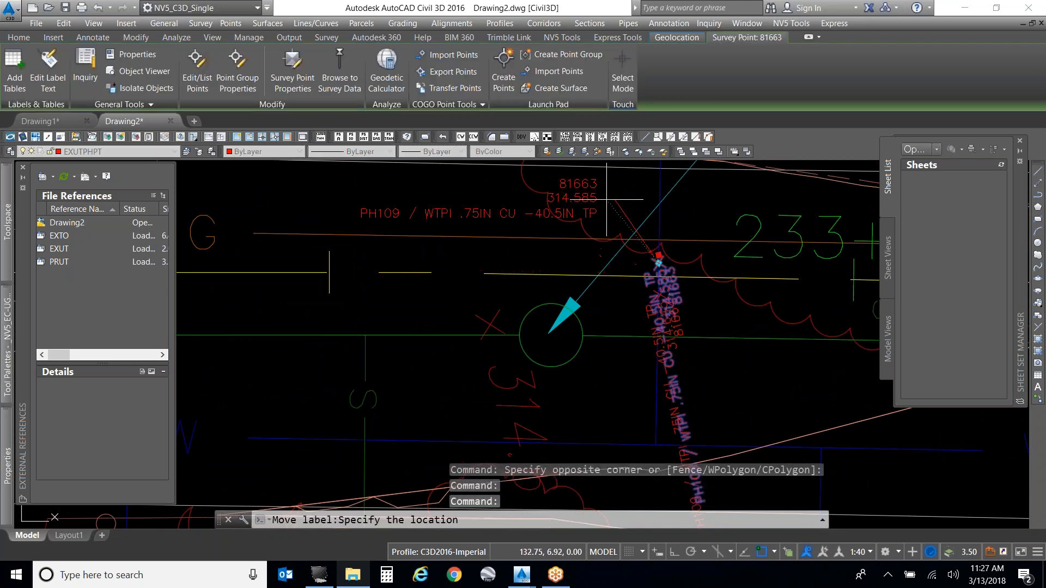
{"action": "left_click", "coordinate": [593, 182]}
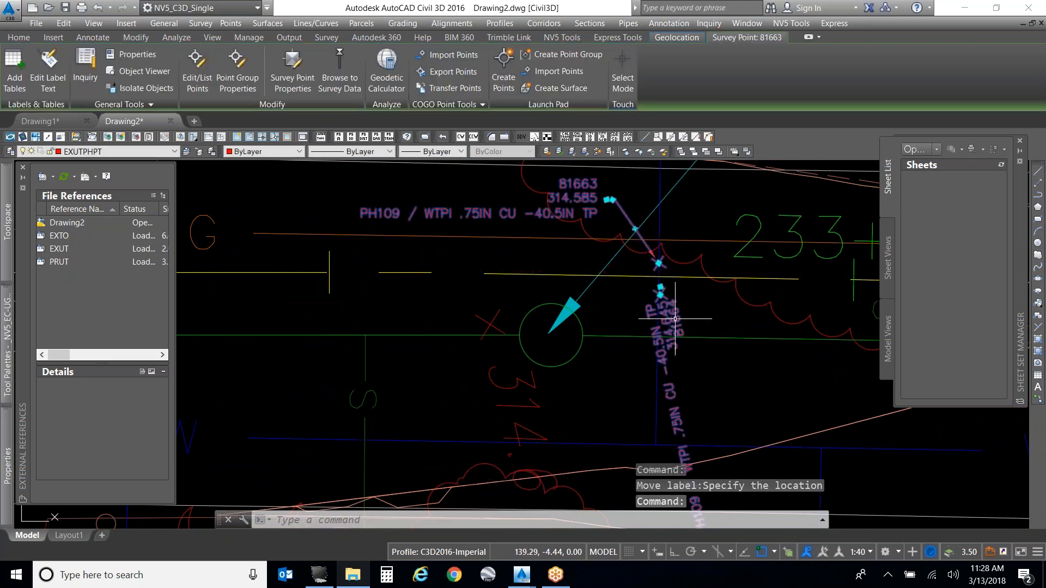
{"action": "left_click", "coordinate": [661, 287]}
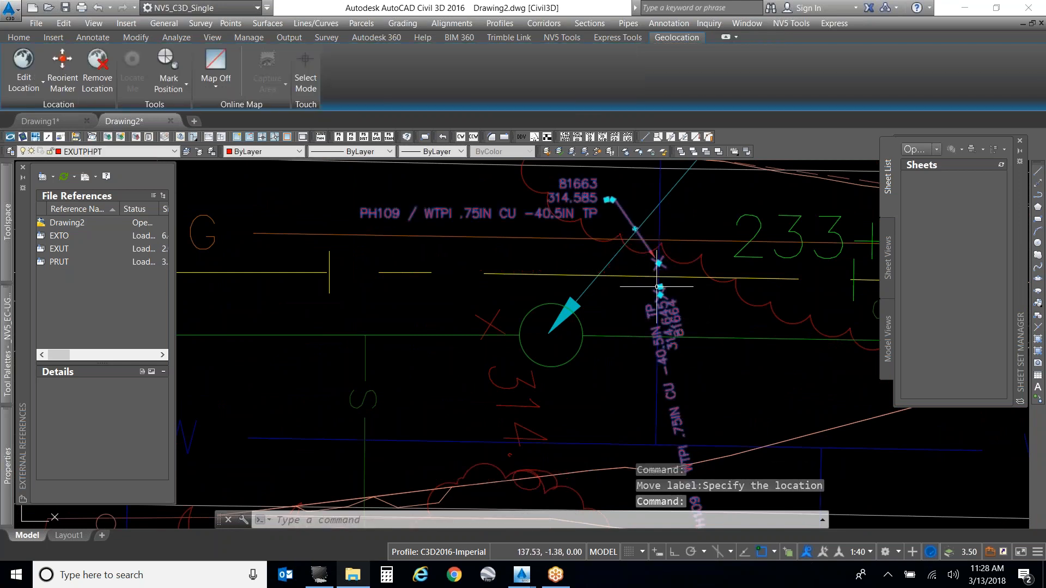
{"action": "left_click", "coordinate": [621, 375]}
{"action": "key", "text": "Escape"}
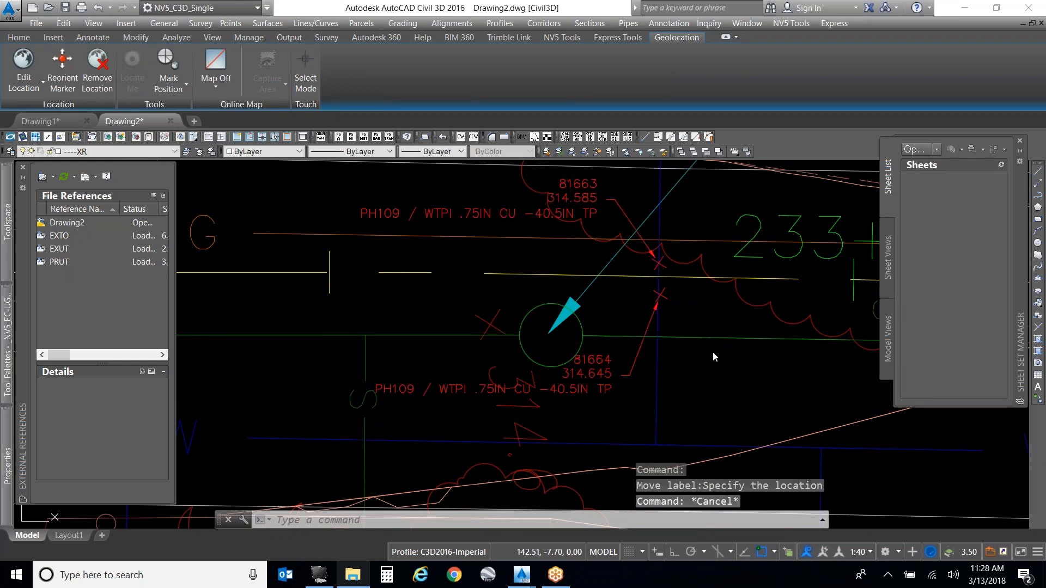
Step: Separate the overlapping PH110 labels east of station 233+00, placing point 81665's label up and to the left and point 81666's up and to the right
{"action": "scroll", "coordinate": [478, 385], "scroll_direction": "down", "scroll_amount": 2}
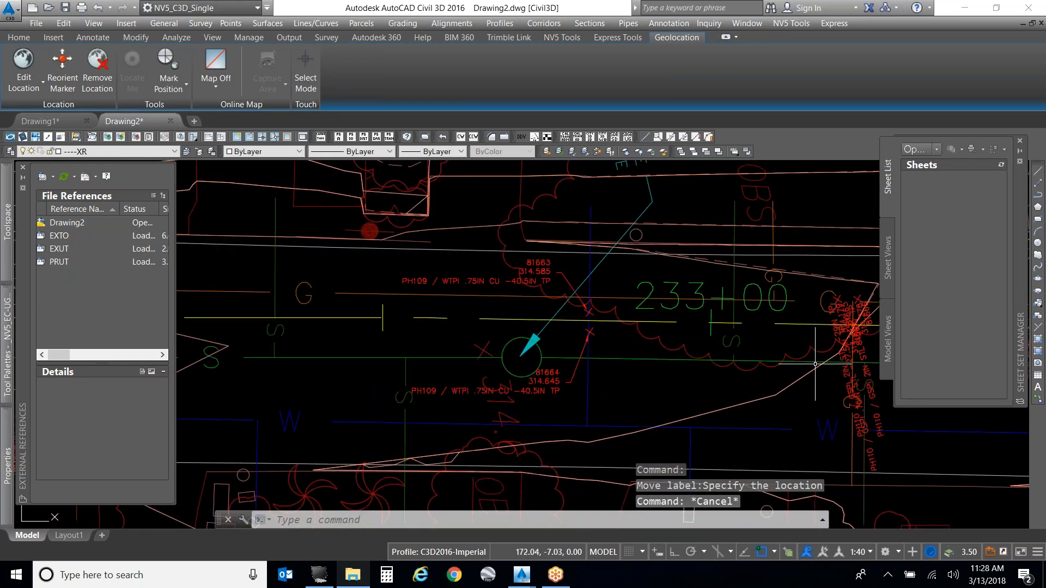
{"action": "scroll", "coordinate": [849, 359], "scroll_direction": "up", "scroll_amount": 4}
{"action": "left_click", "coordinate": [838, 344]}
{"action": "scroll", "coordinate": [514, 276], "scroll_direction": "down", "scroll_amount": 2}
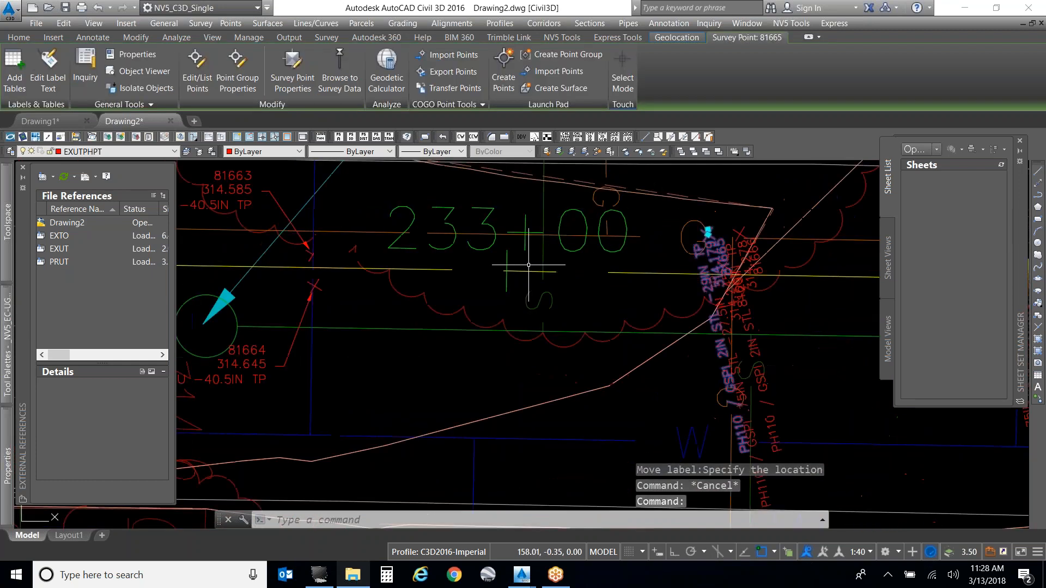
{"action": "left_click", "coordinate": [708, 230]}
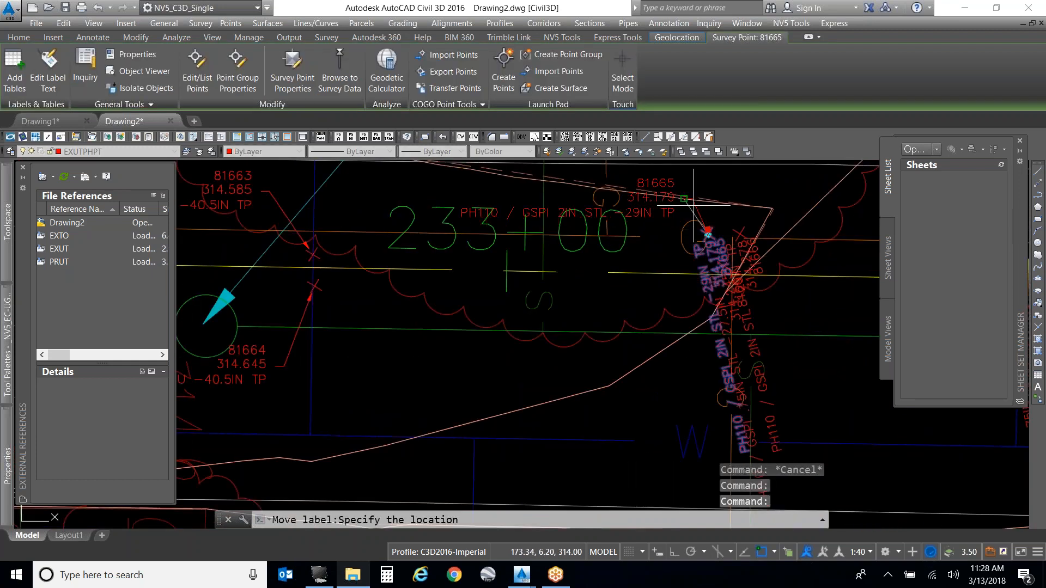
{"action": "left_click", "coordinate": [687, 199]}
{"action": "left_click", "coordinate": [758, 310]}
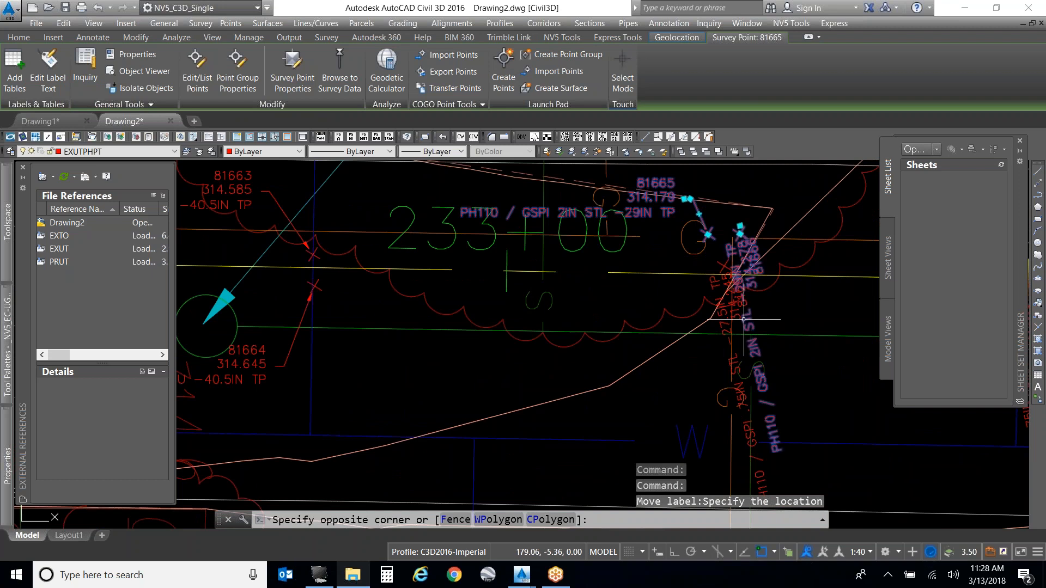
{"action": "left_click", "coordinate": [728, 224]}
{"action": "left_click", "coordinate": [740, 226]}
{"action": "left_click", "coordinate": [779, 195]}
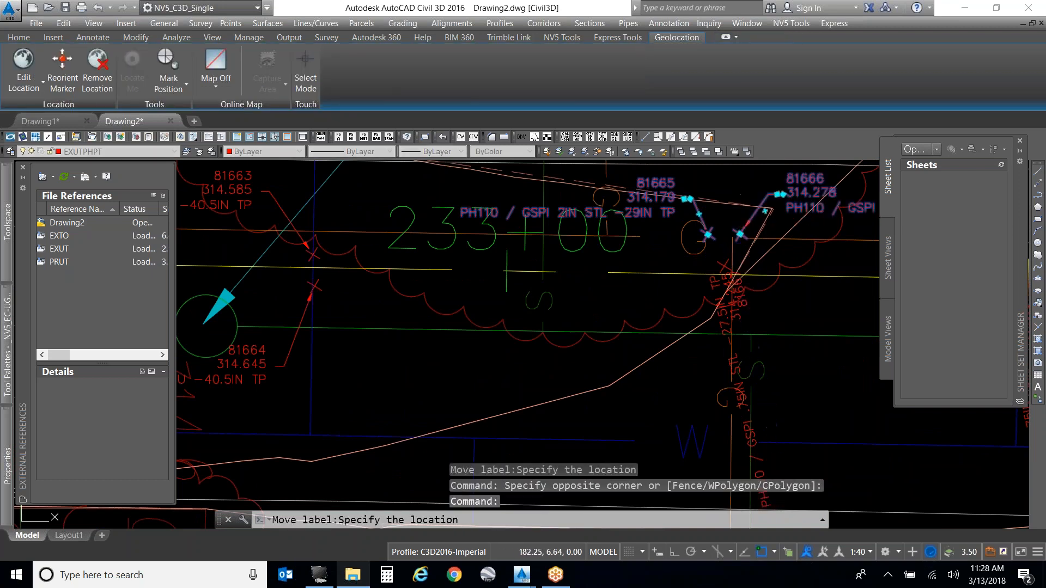
Step: Move point 81667's PH110 label below and to the left of its point, clear of the gas and sewer lines
{"action": "left_click", "coordinate": [730, 314]}
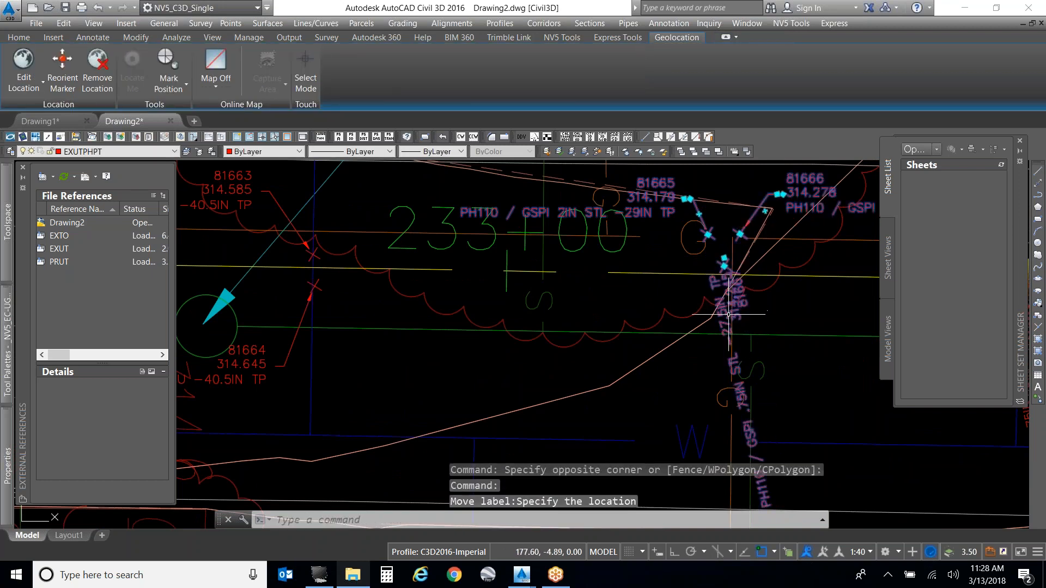
{"action": "left_click", "coordinate": [724, 259]}
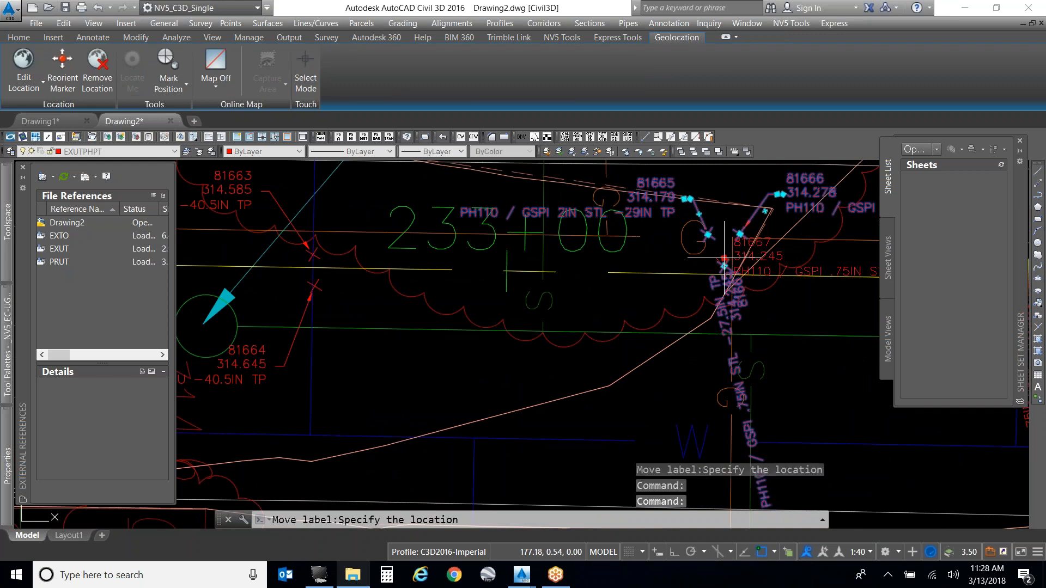
{"action": "left_click", "coordinate": [675, 377]}
{"action": "key", "text": "Escape"}
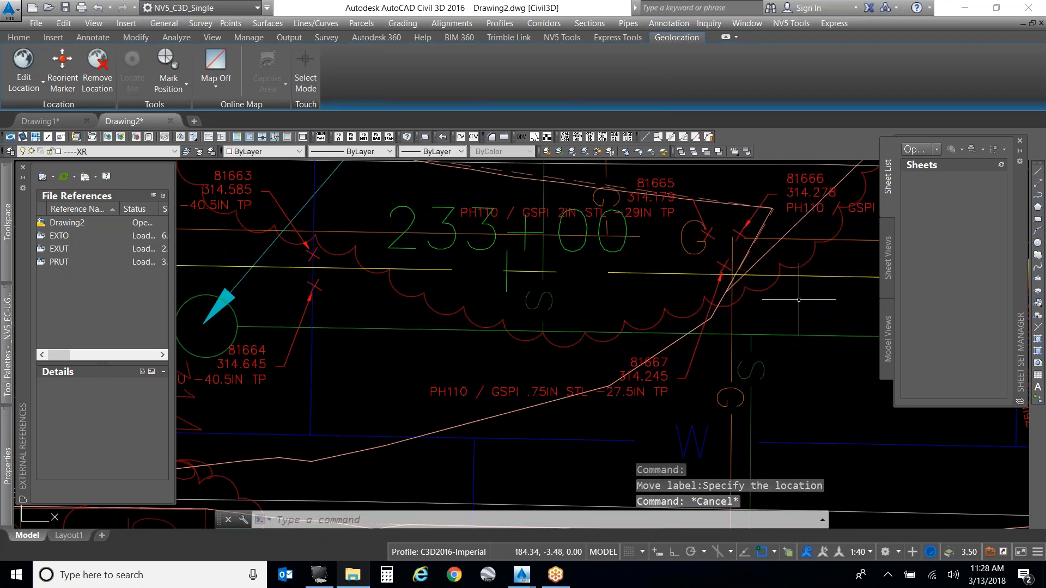
{"action": "scroll", "coordinate": [790, 305], "scroll_direction": "down", "scroll_amount": 2}
{"action": "scroll", "coordinate": [642, 292], "scroll_direction": "up", "scroll_amount": 2}
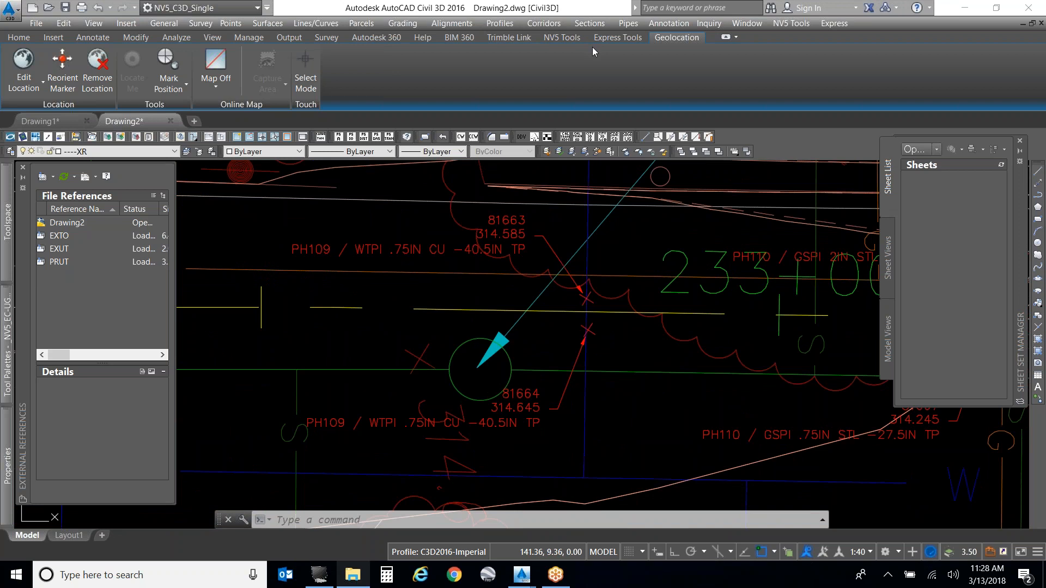
Step: Start Pipe from Points with the WATER network, Copper Pipe as the pipe family and 3/4" CU as the size
{"action": "left_click", "coordinate": [561, 37]}
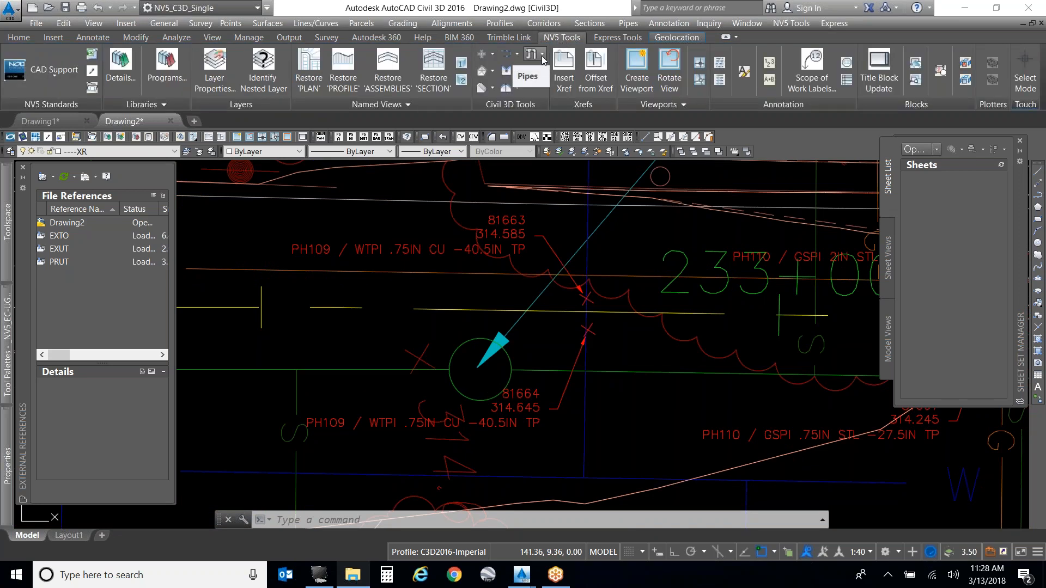
{"action": "left_click", "coordinate": [542, 54]}
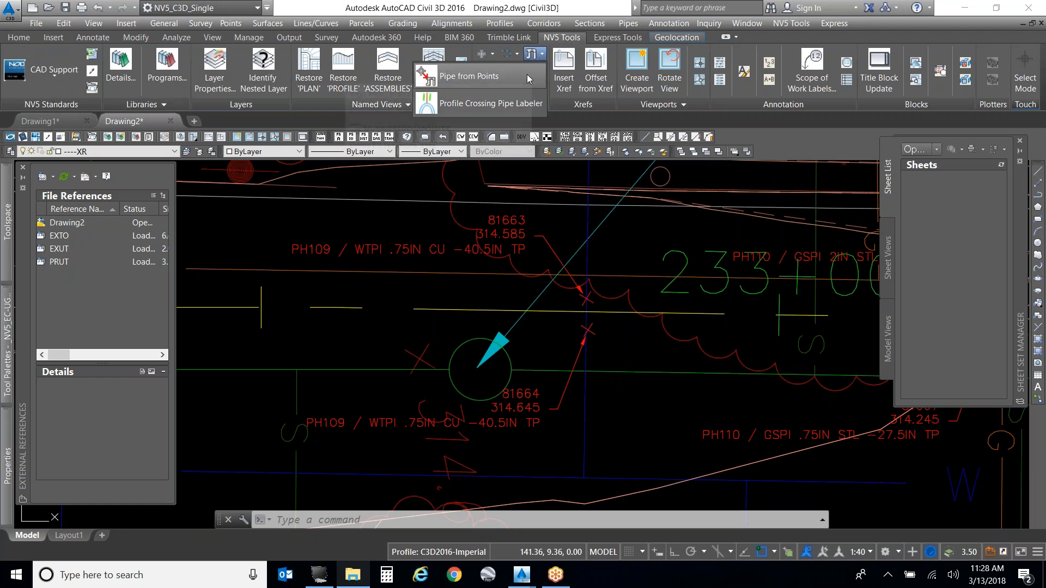
{"action": "left_click", "coordinate": [527, 76]}
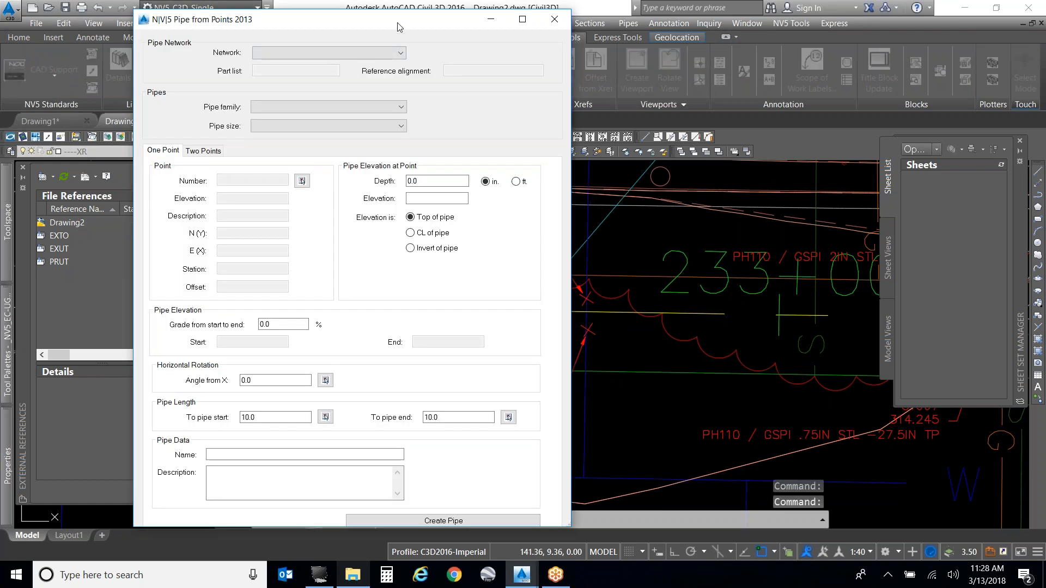
{"action": "mouse_move", "coordinate": [400, 27]}
{"action": "left_mouse_down"}
{"action": "mouse_move", "coordinate": [943, 32]}
{"action": "mouse_move", "coordinate": [902, 33]}
{"action": "left_mouse_up"}
{"action": "left_click", "coordinate": [892, 59]}
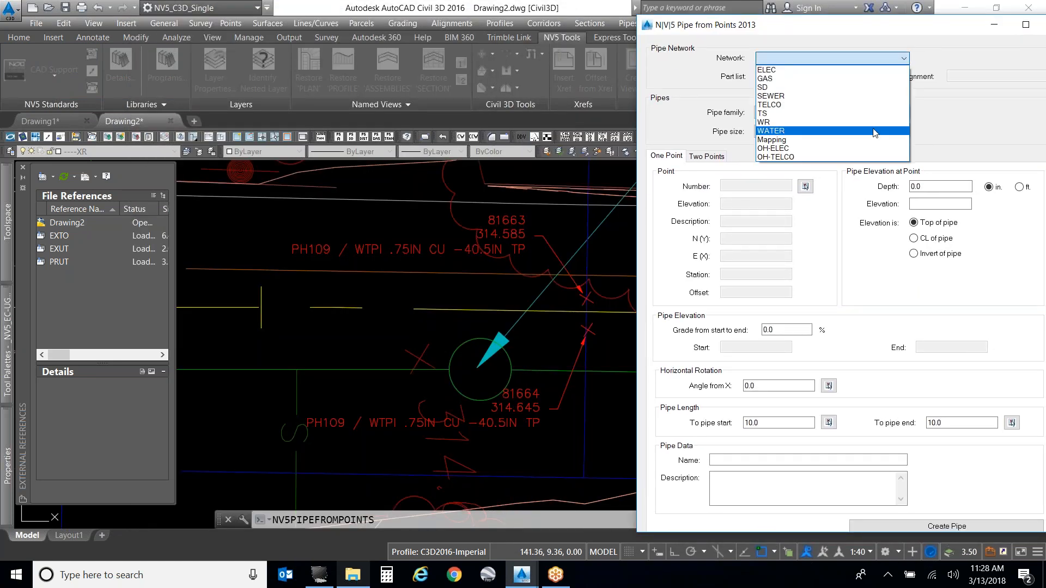
{"action": "left_click", "coordinate": [874, 132]}
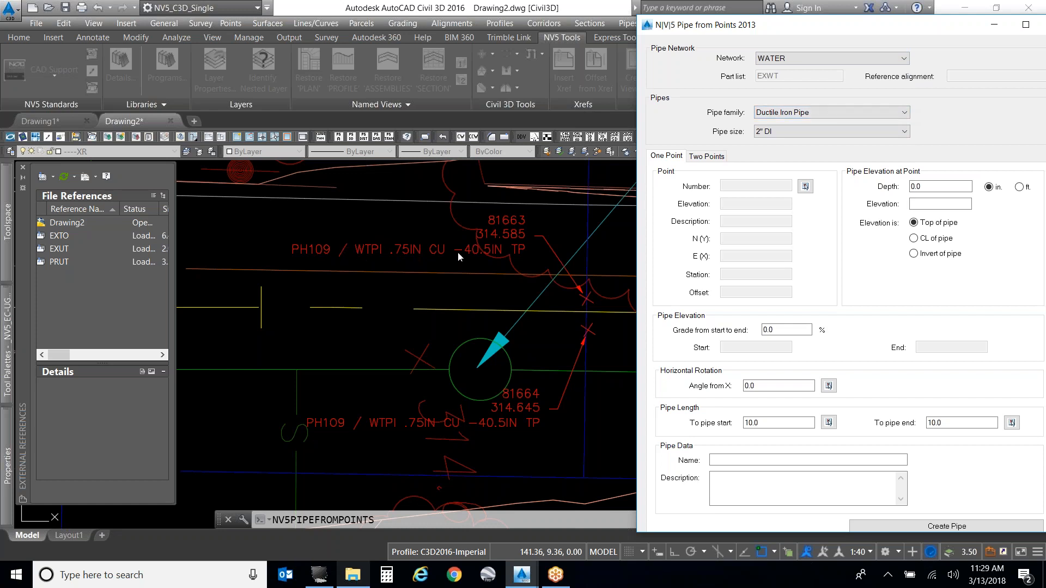
{"action": "left_click", "coordinate": [904, 112]}
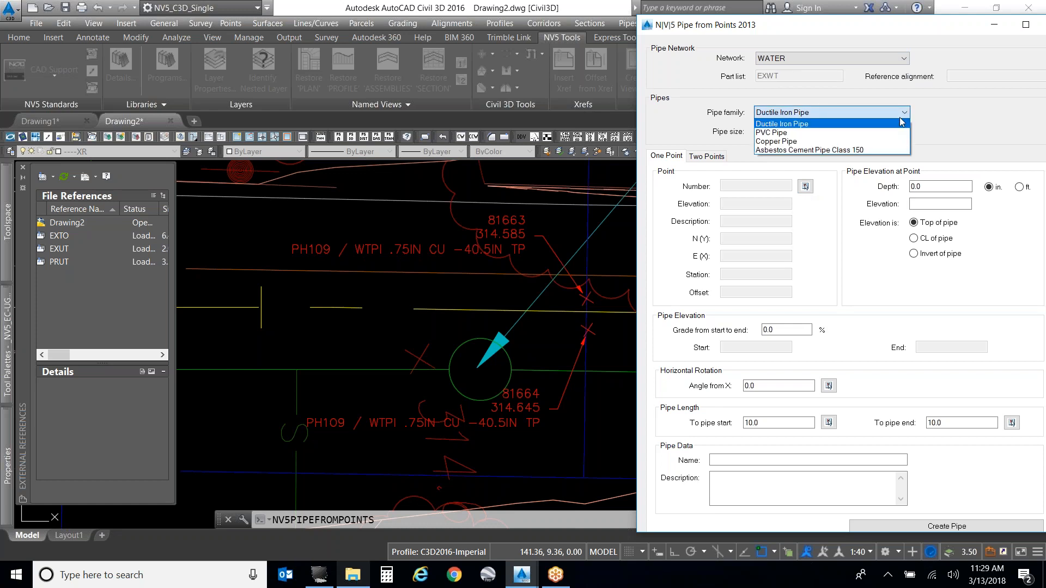
{"action": "left_click", "coordinate": [900, 141]}
{"action": "left_click", "coordinate": [908, 135]}
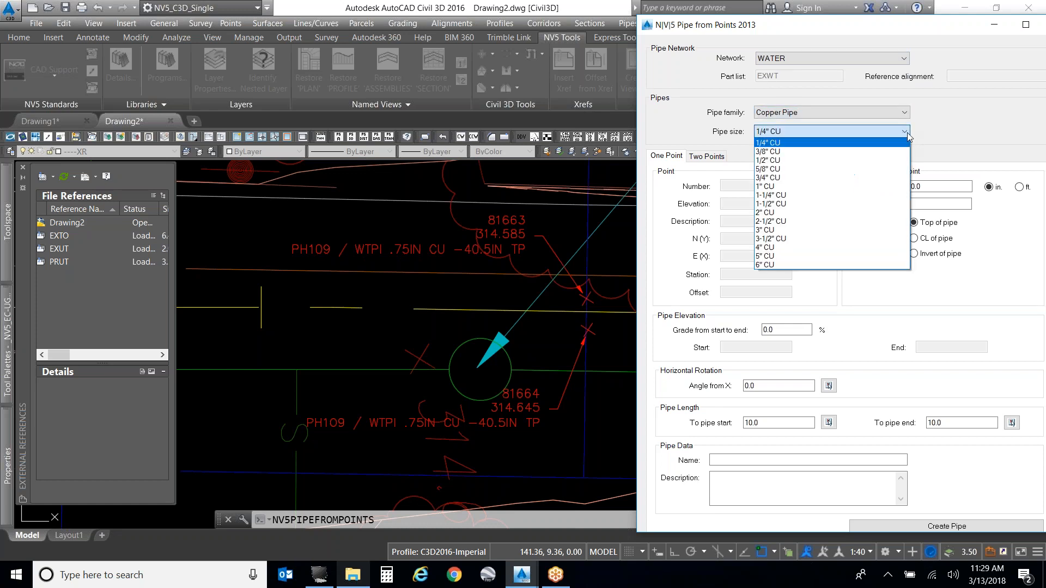
{"action": "left_click", "coordinate": [878, 177]}
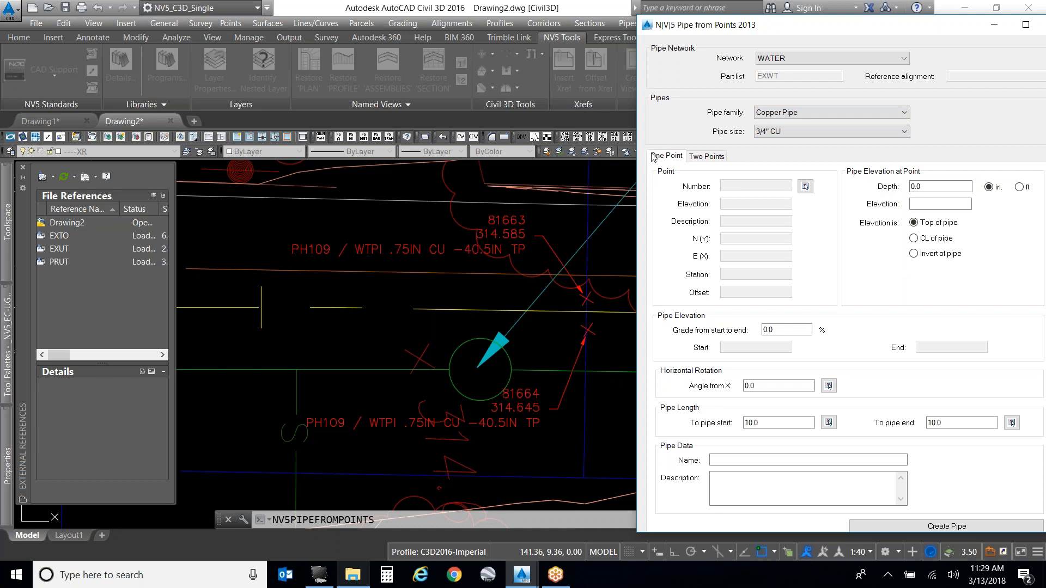
Step: Try to assign point 81663 as the start point of a two-point water pipe
{"action": "left_click", "coordinate": [715, 158]}
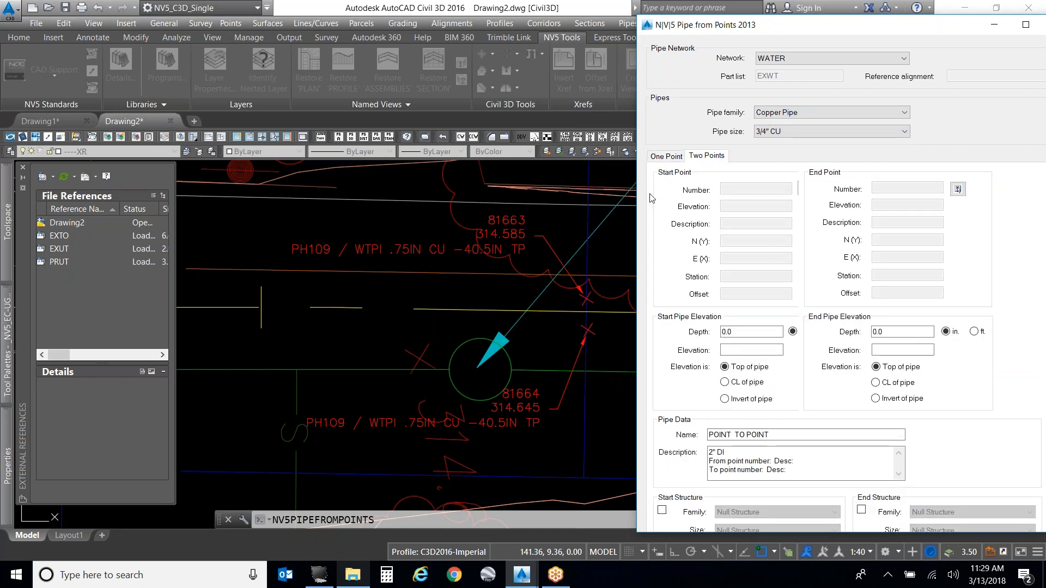
{"action": "left_click_drag", "start_coordinate": [672, 28], "coordinate": [417, 25]}
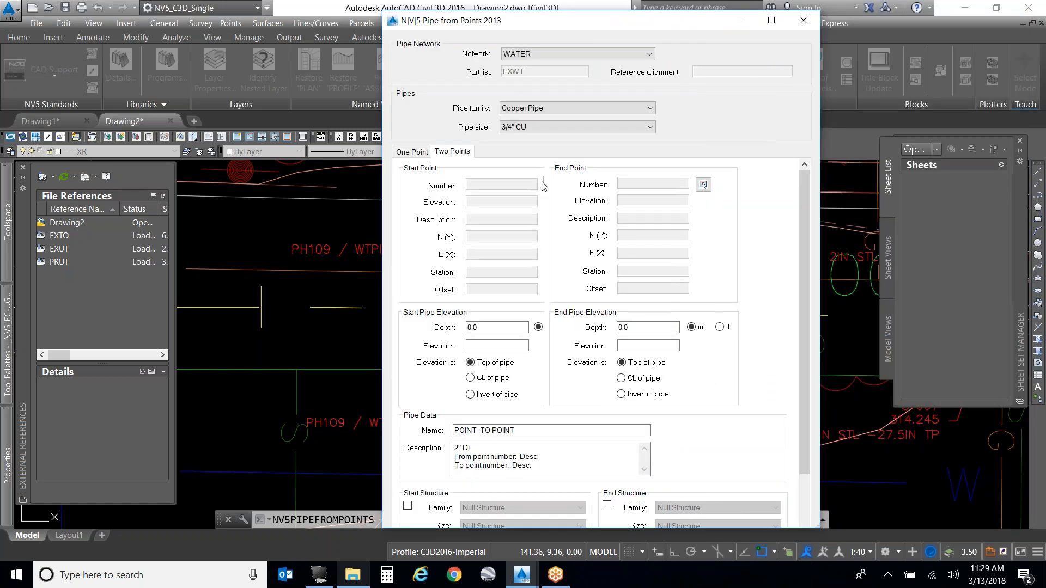
{"action": "double_click", "coordinate": [624, 24]}
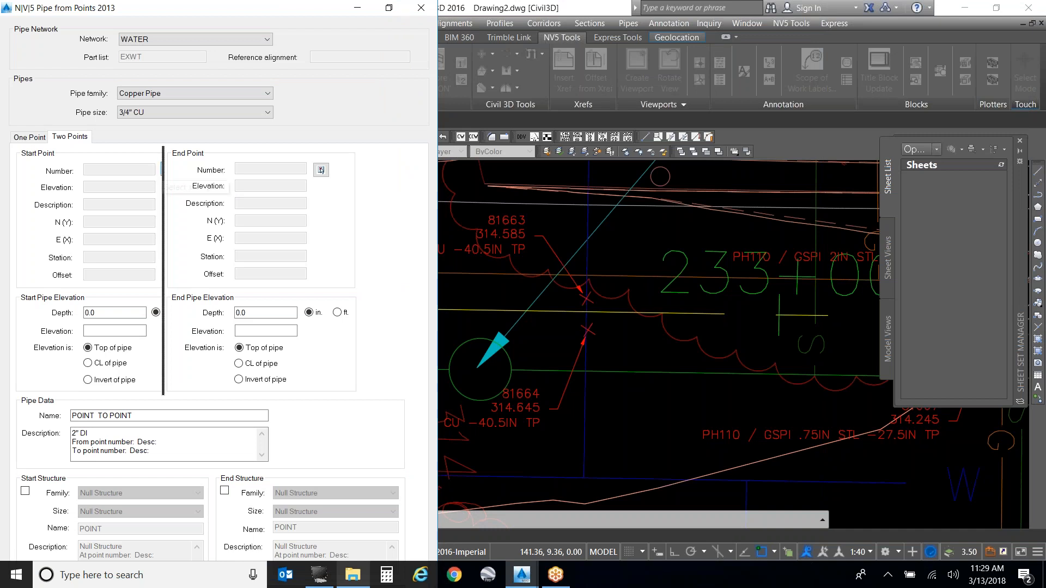
{"action": "left_click_drag", "start_coordinate": [163, 178], "coordinate": [176, 180]}
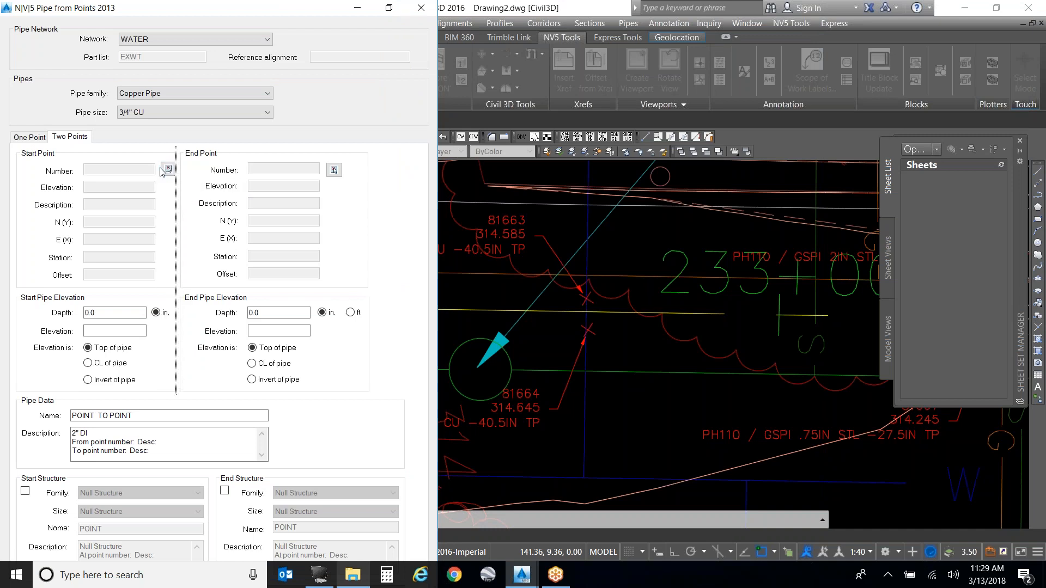
{"action": "left_click", "coordinate": [168, 171]}
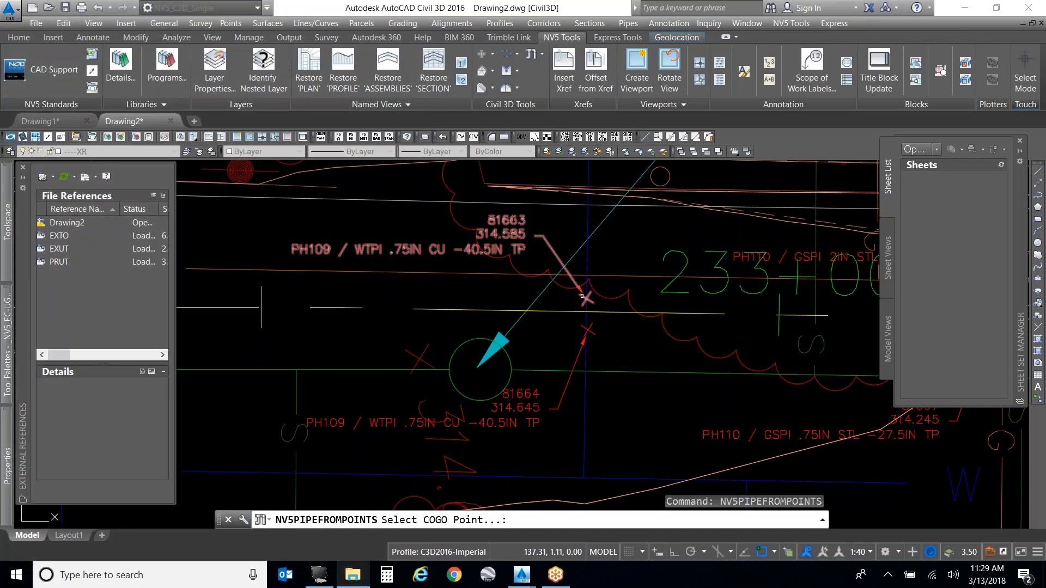
{"action": "left_click", "coordinate": [582, 296]}
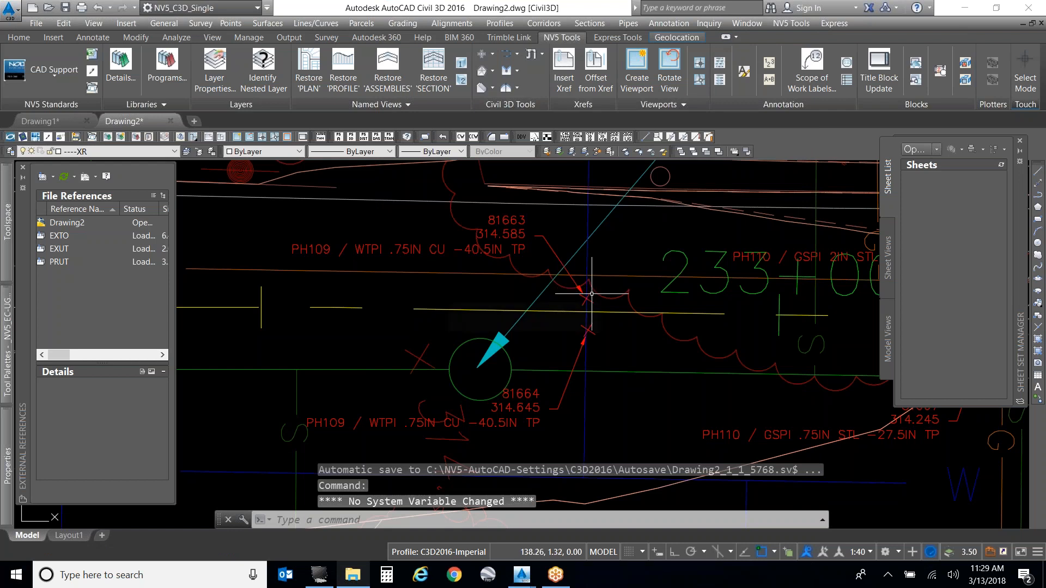
Step: Restart Pipe from Points and choose the WATER network, Copper Pipe family and 3/4" CU size again
{"action": "left_click", "coordinate": [533, 54]}
{"action": "left_click", "coordinate": [480, 86]}
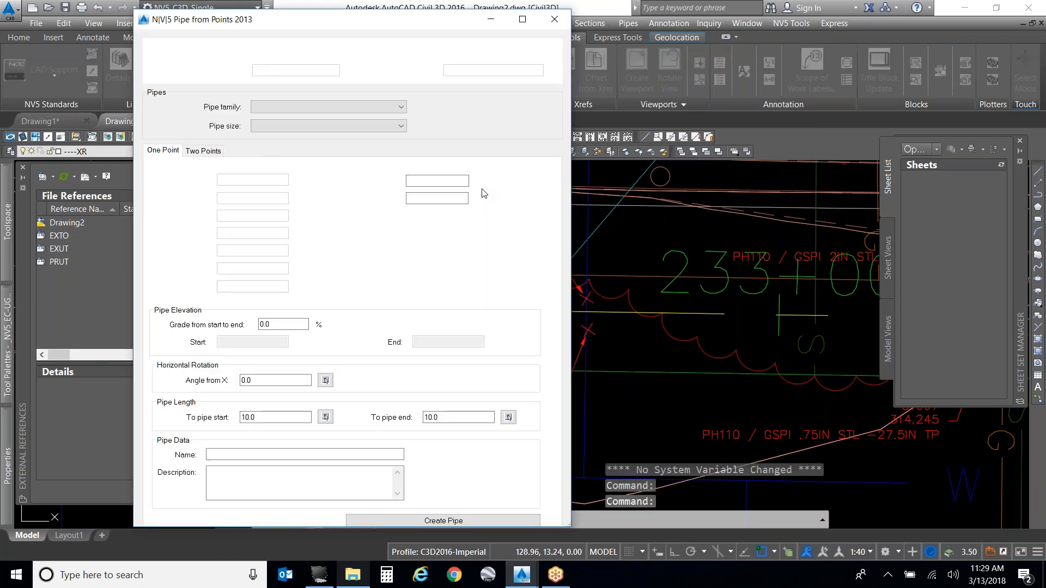
{"action": "left_click", "coordinate": [320, 55]}
{"action": "left_click", "coordinate": [318, 125]}
{"action": "left_click", "coordinate": [320, 107]}
{"action": "left_click", "coordinate": [322, 136]}
{"action": "left_click", "coordinate": [322, 126]}
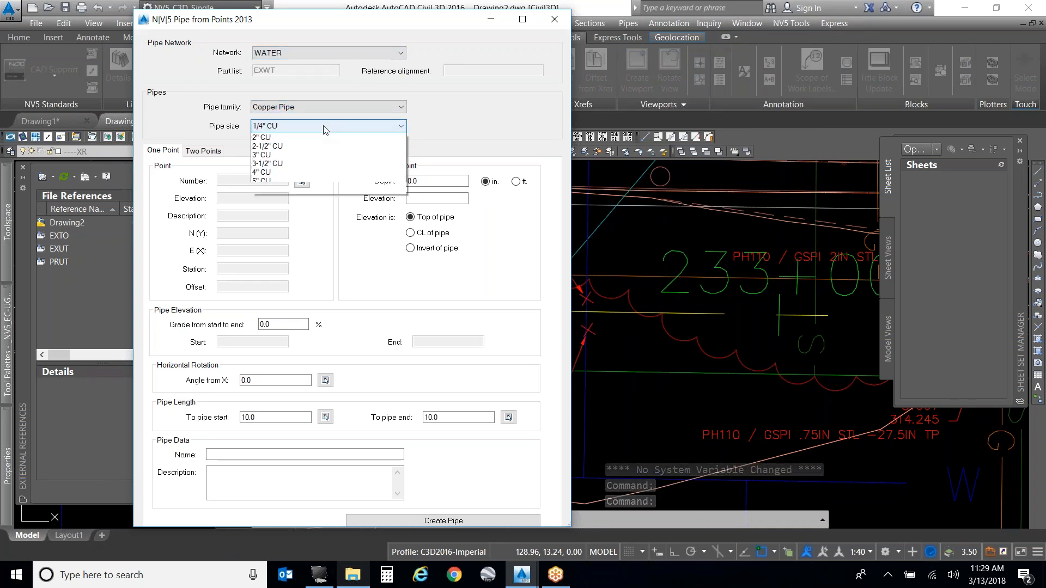
{"action": "left_click", "coordinate": [321, 172]}
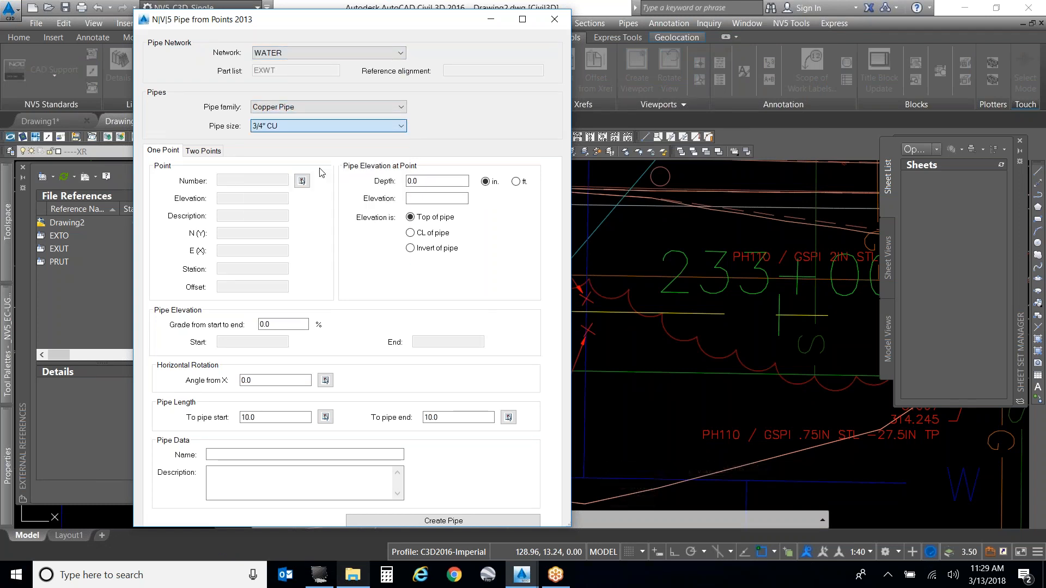
Step: Define the pipe by two points, using point 81663 as the start and point 81664 as the end
{"action": "left_click", "coordinate": [207, 151]}
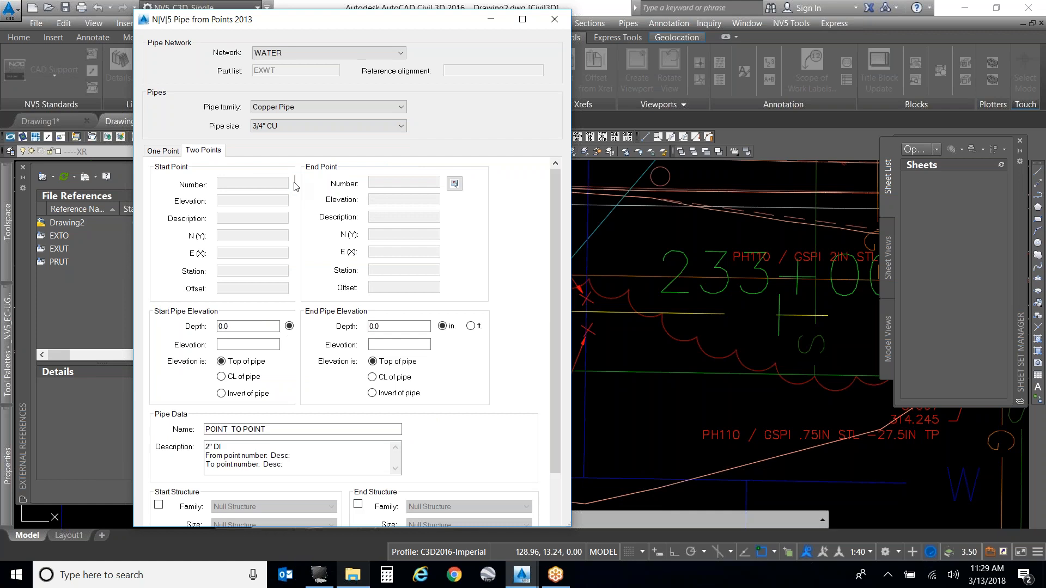
{"action": "left_click", "coordinate": [301, 183]}
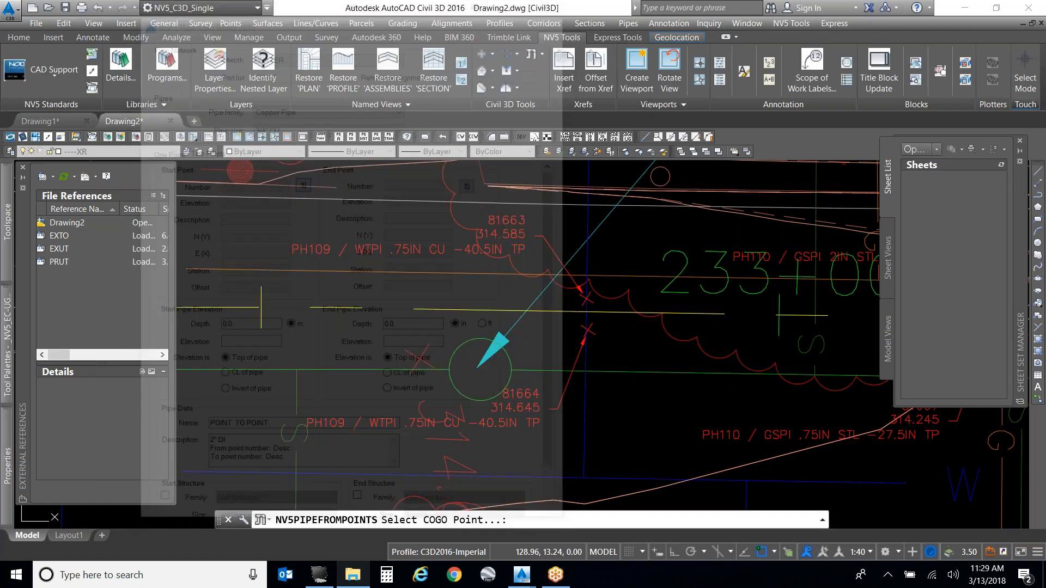
{"action": "left_click", "coordinate": [571, 300]}
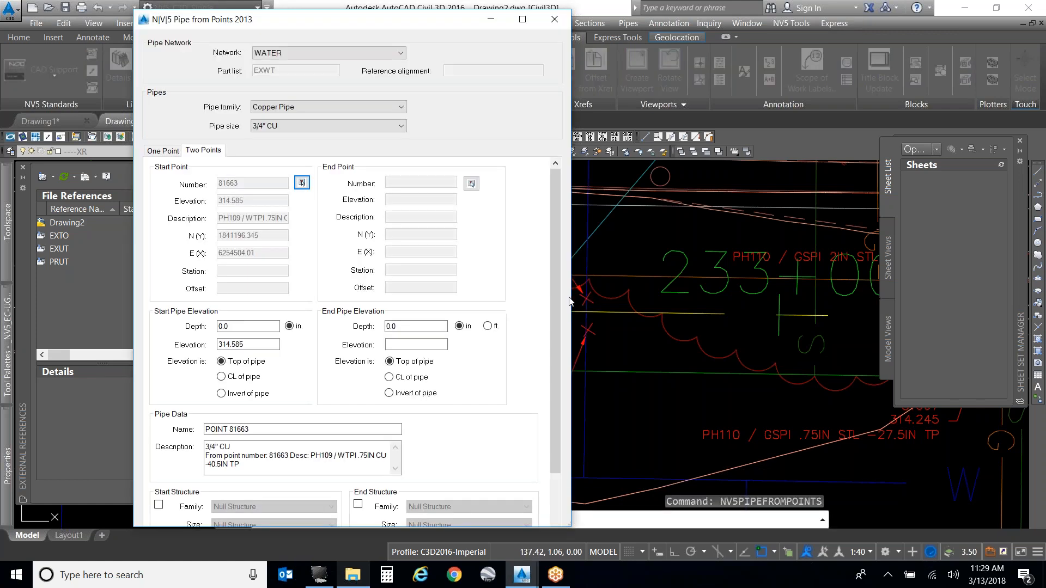
{"action": "left_click", "coordinate": [472, 184]}
{"action": "left_click", "coordinate": [584, 330]}
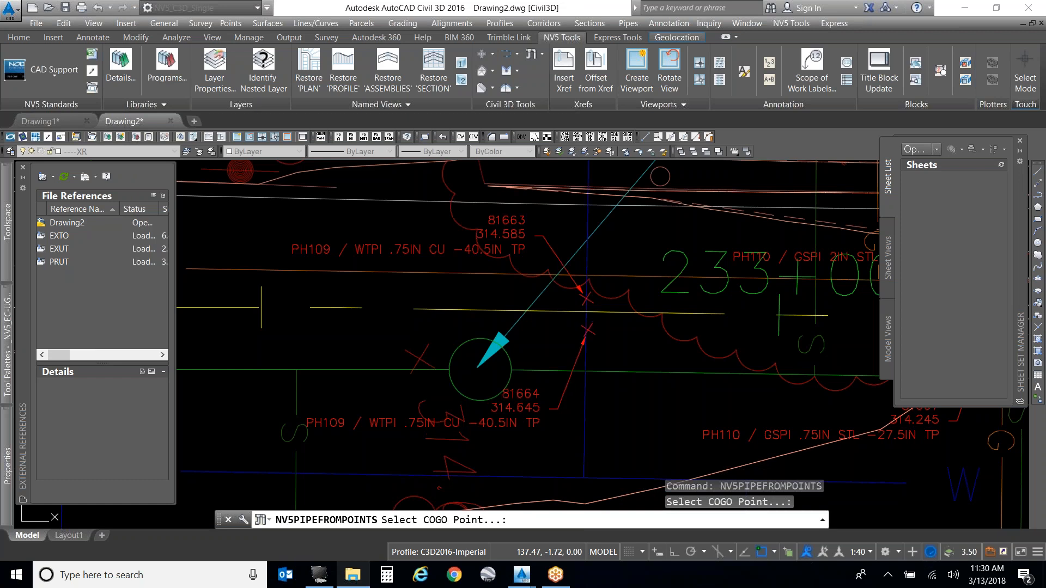
Step: Set both the start and end pipe depths to 40.5 inches
{"action": "left_click_drag", "start_coordinate": [396, 27], "coordinate": [819, 37]}
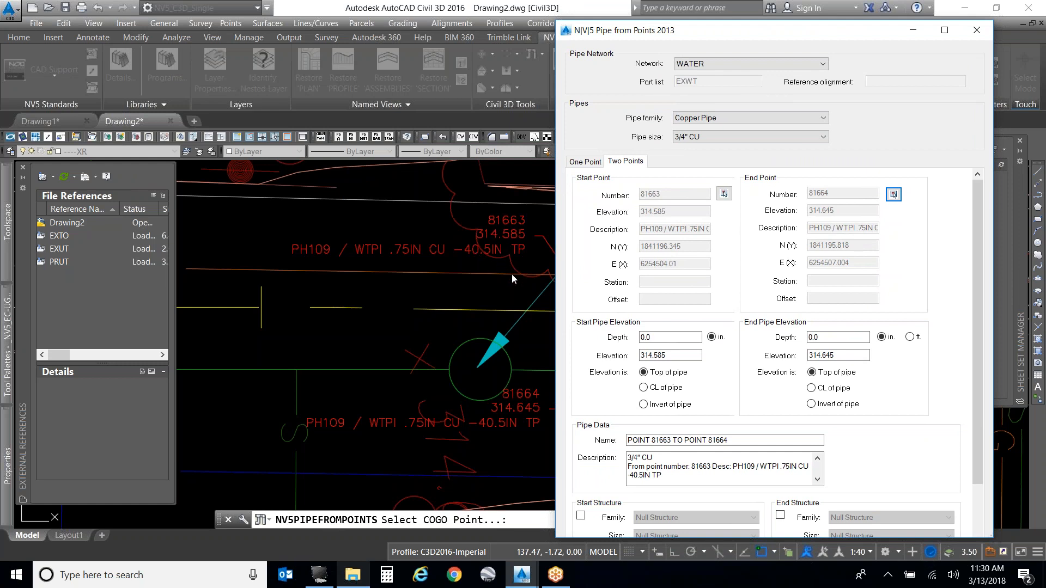
{"action": "left_click_drag", "start_coordinate": [661, 337], "coordinate": [523, 336]}
{"action": "type", "text": "40.5"}
{"action": "left_click", "coordinate": [661, 375]}
{"action": "double_click", "coordinate": [842, 337]}
{"action": "type", "text": "4"}
{"action": "scroll", "coordinate": [796, 360], "scroll_direction": "down", "scroll_amount": 3}
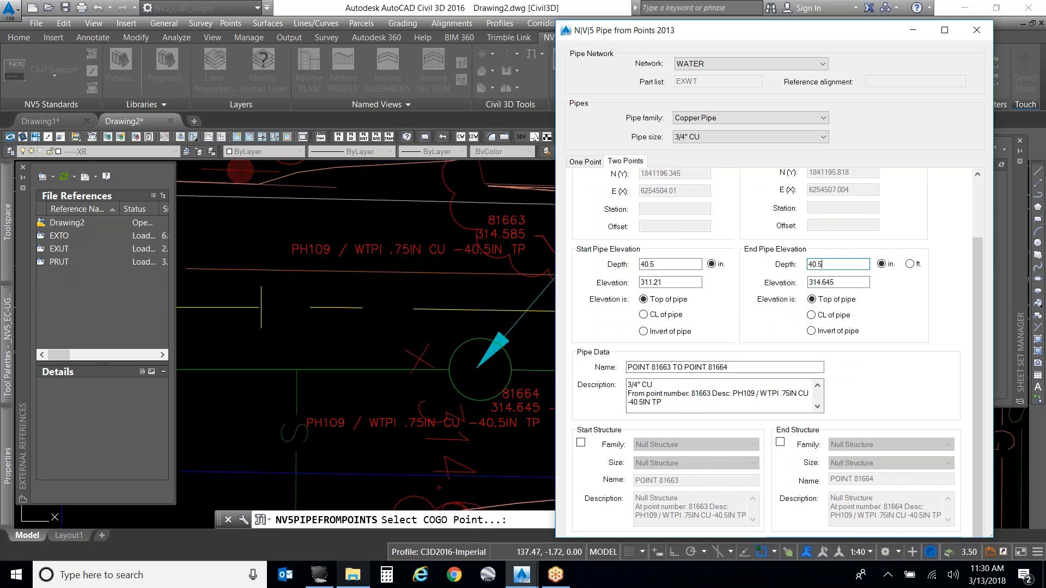
{"action": "left_click", "coordinate": [754, 404]}
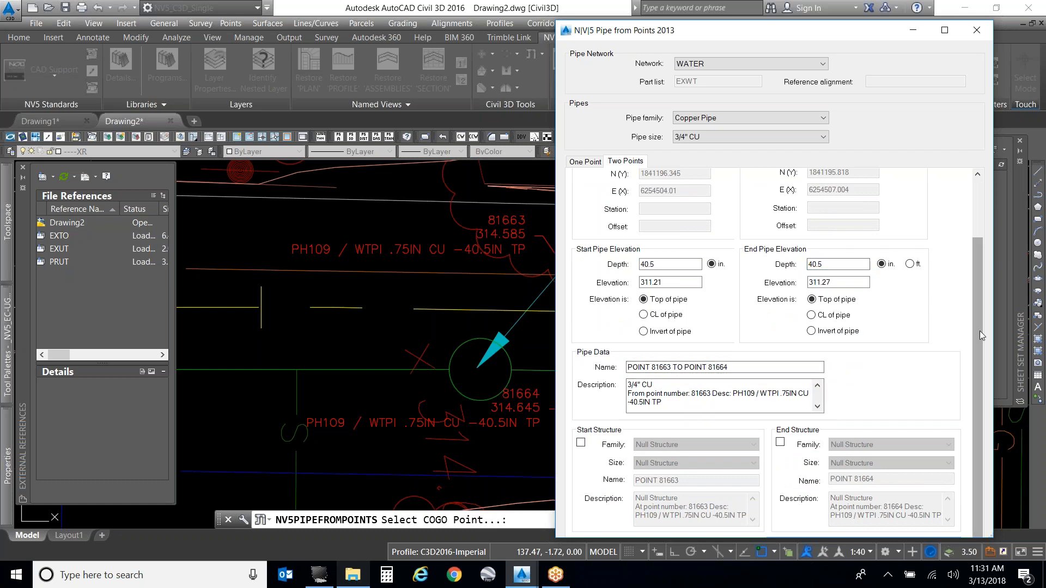
Step: Reposition and maximize the Pipe from Points dialog to reveal more of its settings
{"action": "left_click_drag", "start_coordinate": [815, 33], "coordinate": [765, 0]}
{"action": "left_click_drag", "start_coordinate": [342, 7], "coordinate": [448, 18]}
{"action": "scroll", "coordinate": [466, 401], "scroll_direction": "down", "scroll_amount": 3}
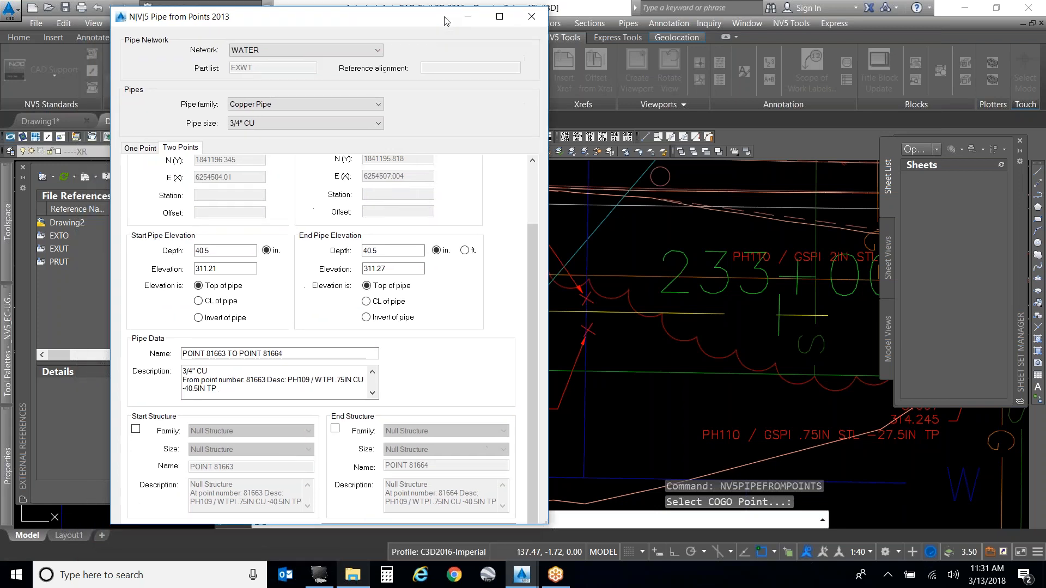
{"action": "left_click", "coordinate": [502, 17]}
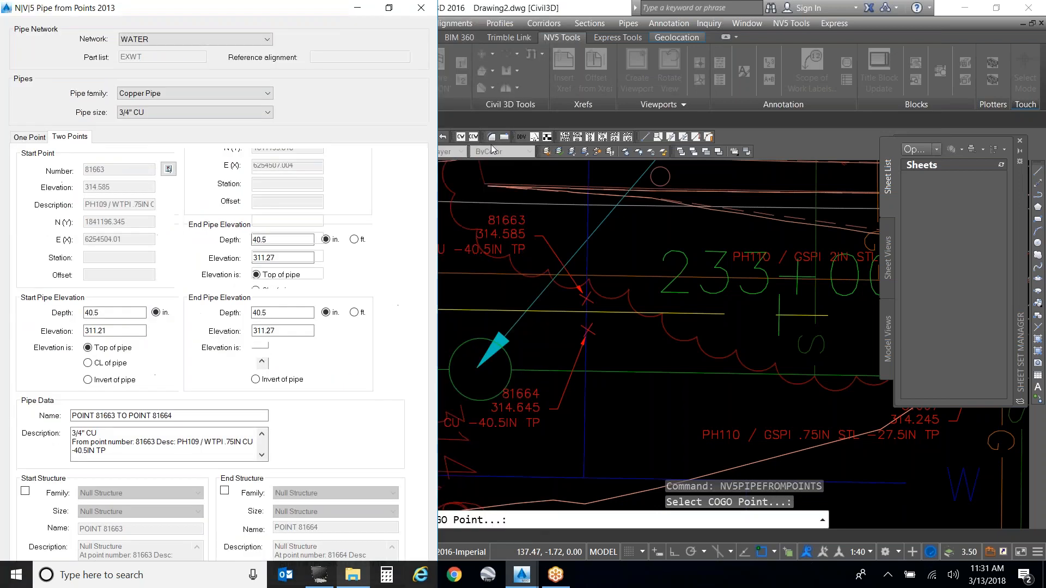
Step: Try to reposition and enlarge the Pipe from Points dialog to reveal the controls below its structure settings
{"action": "left_click_drag", "start_coordinate": [284, 7], "coordinate": [517, 1]}
{"action": "left_click_drag", "start_coordinate": [308, 9], "coordinate": [616, 9]}
{"action": "scroll", "coordinate": [620, 382], "scroll_direction": "down", "scroll_amount": 2}
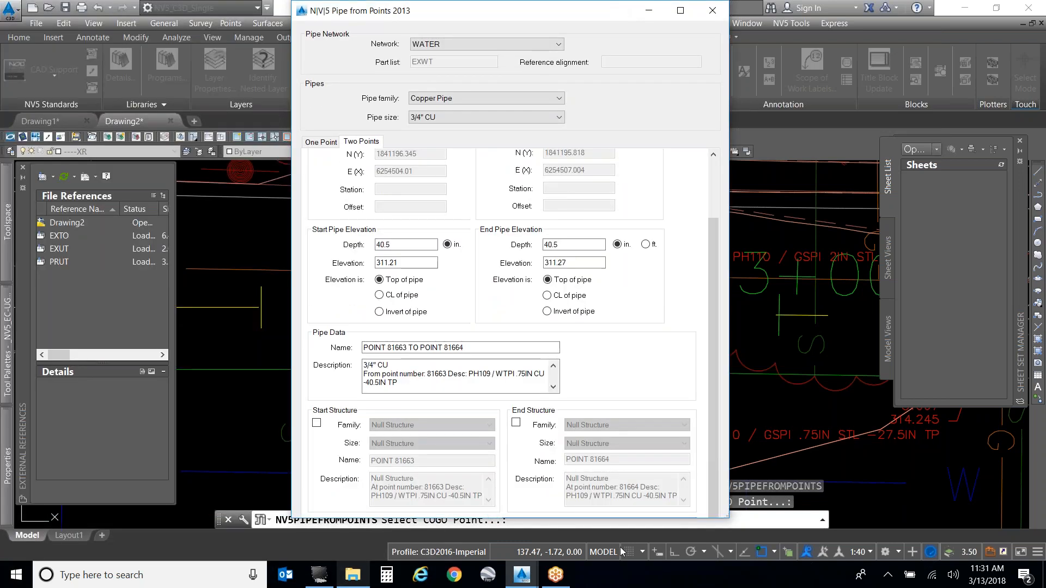
{"action": "left_click_drag", "start_coordinate": [630, 521], "coordinate": [635, 552]}
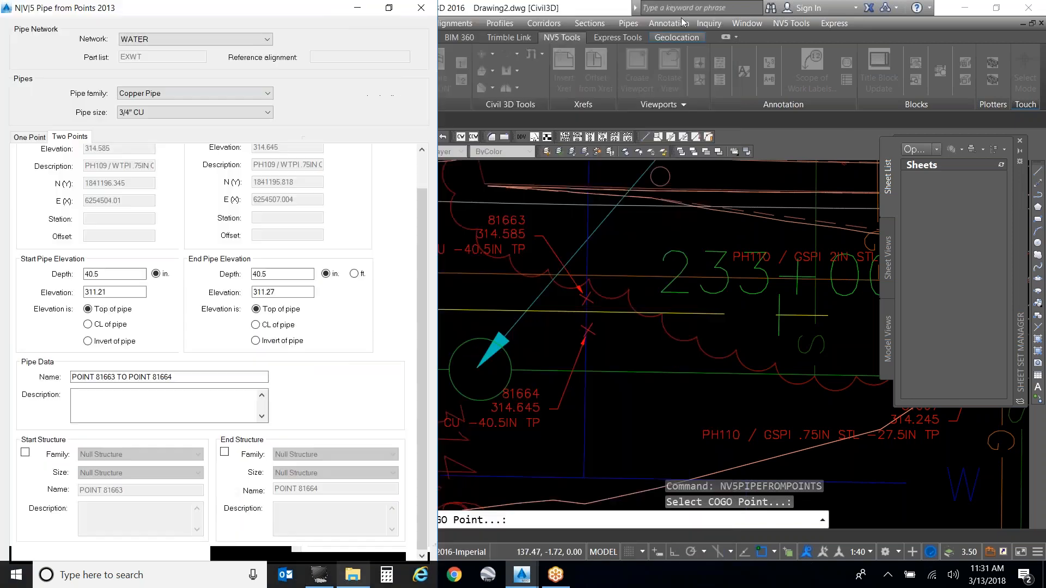
{"action": "left_click", "coordinate": [680, 9]}
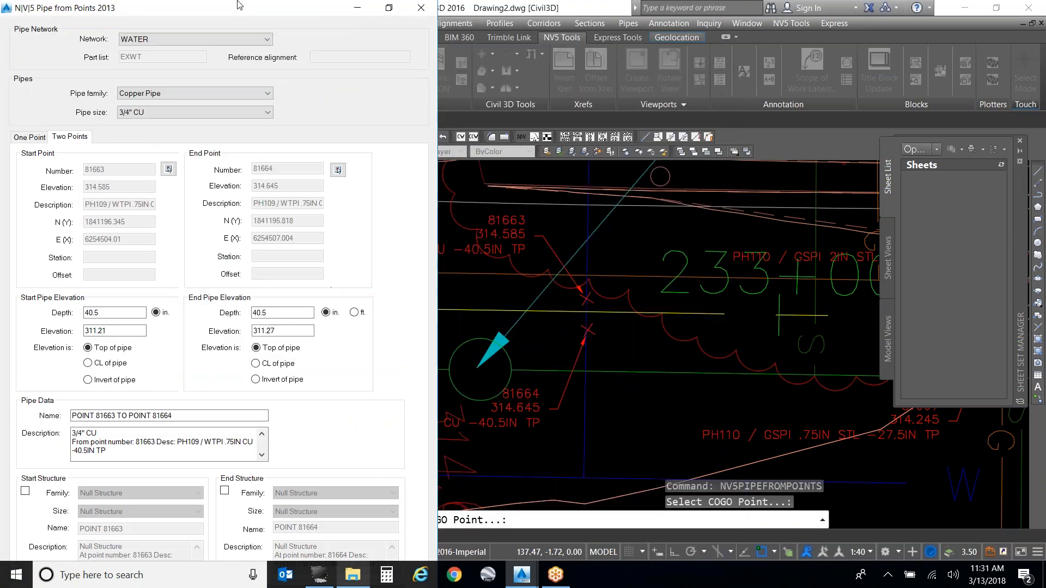
{"action": "left_click_drag", "start_coordinate": [294, 10], "coordinate": [368, 1]}
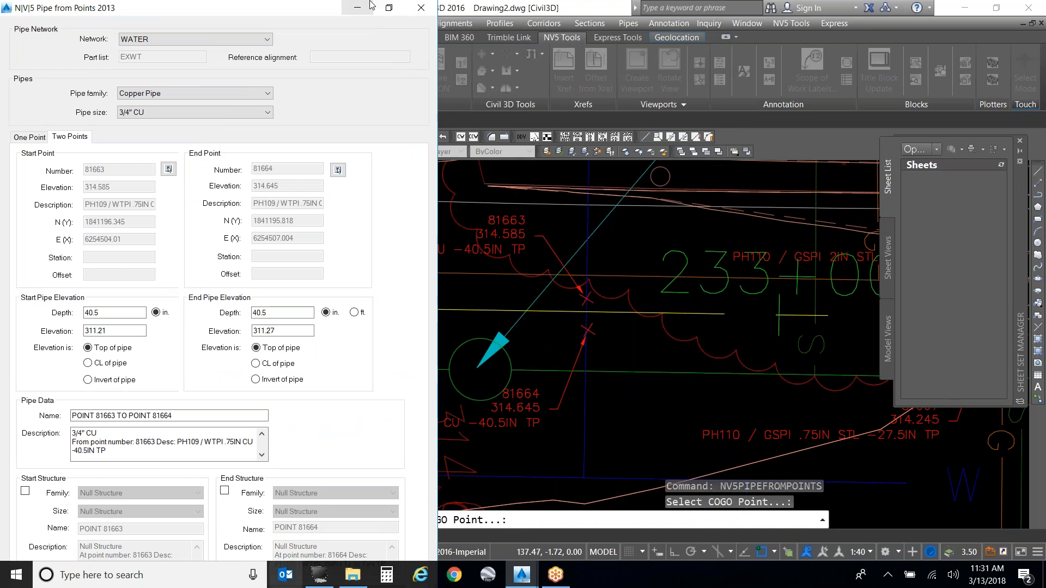
{"action": "left_click_drag", "start_coordinate": [319, 10], "coordinate": [498, 36]}
{"action": "scroll", "coordinate": [538, 286], "scroll_direction": "down", "scroll_amount": 3}
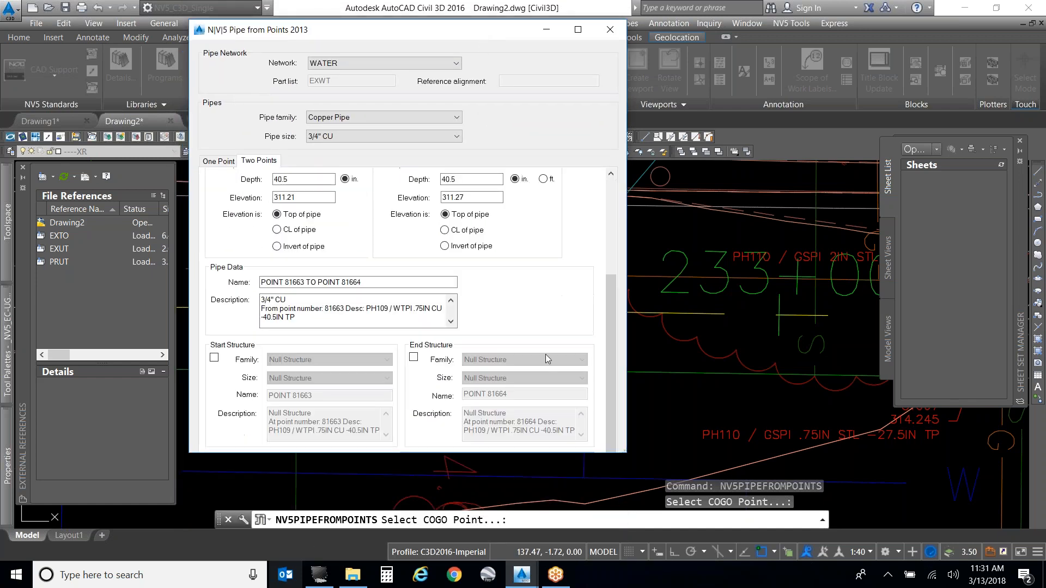
{"action": "left_click_drag", "start_coordinate": [550, 469], "coordinate": [559, 509]}
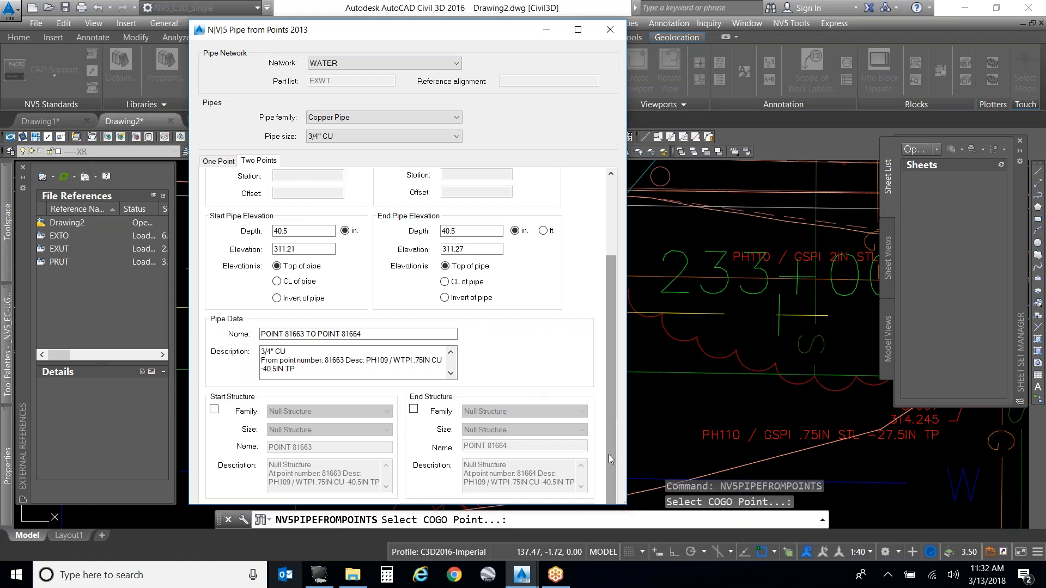
Step: Review the two-point pipe settings in the Pipe from Points dialog, and close it without creating the pipe
{"action": "left_click", "coordinate": [615, 29]}
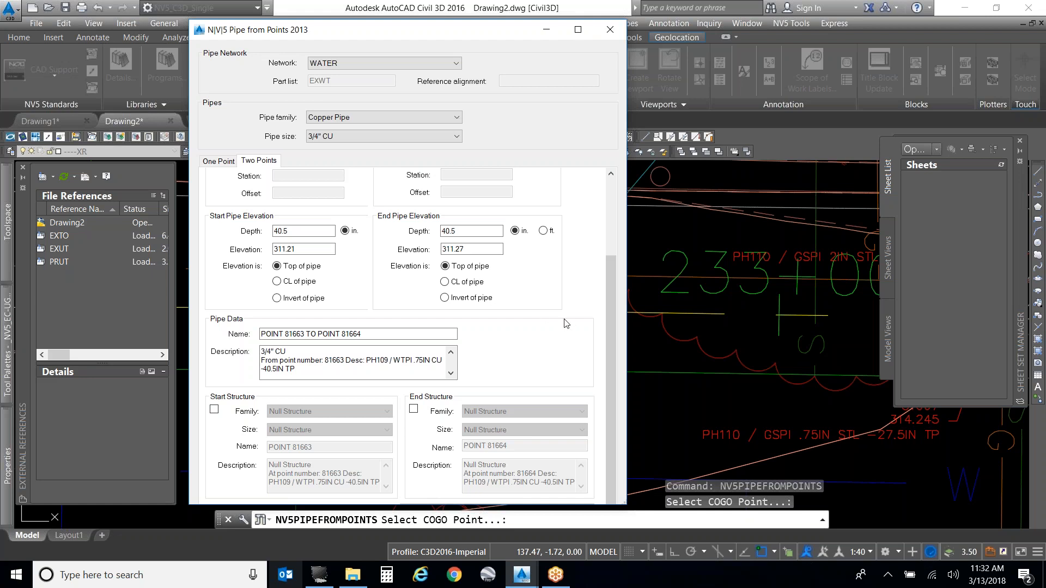
{"action": "scroll", "coordinate": [374, 289], "scroll_direction": "up", "scroll_amount": 3}
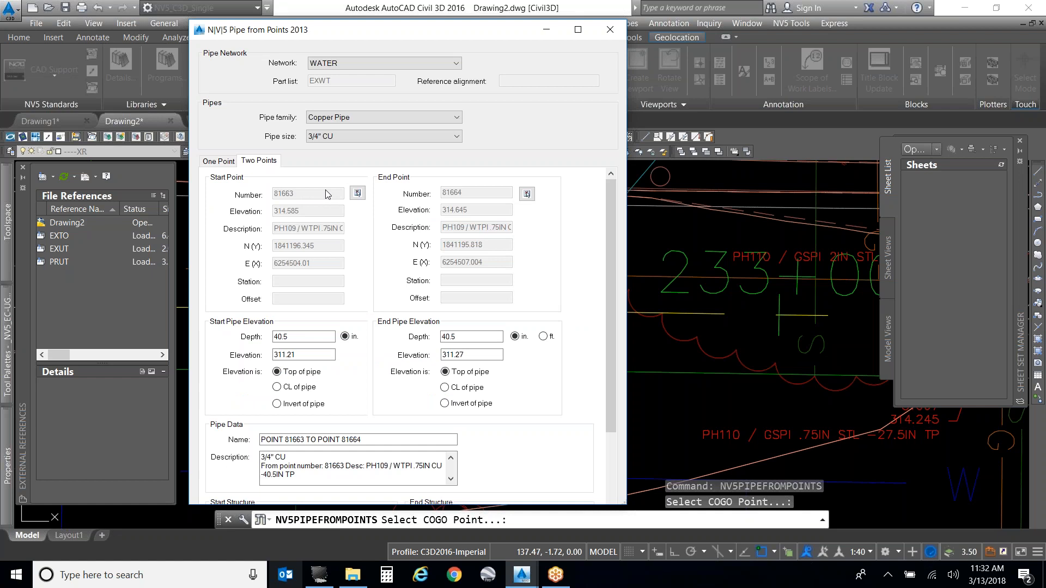
{"action": "mouse_move", "coordinate": [419, 32]}
{"action": "left_mouse_down"}
{"action": "mouse_move", "coordinate": [918, 37]}
{"action": "mouse_move", "coordinate": [849, 39]}
{"action": "left_mouse_up"}
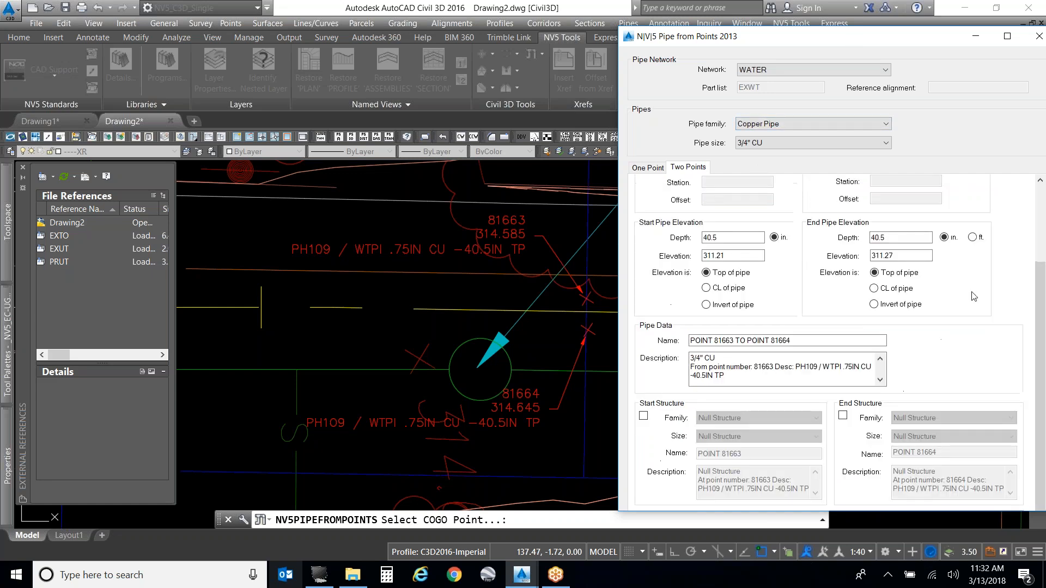
{"action": "left_click_drag", "start_coordinate": [875, 36], "coordinate": [775, 35]}
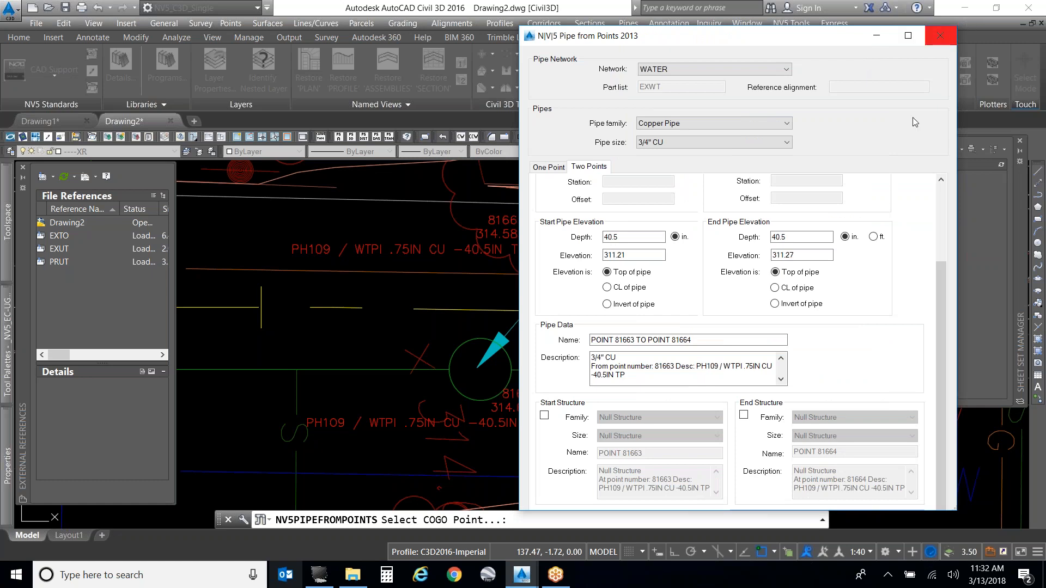
{"action": "double_click", "coordinate": [797, 32]}
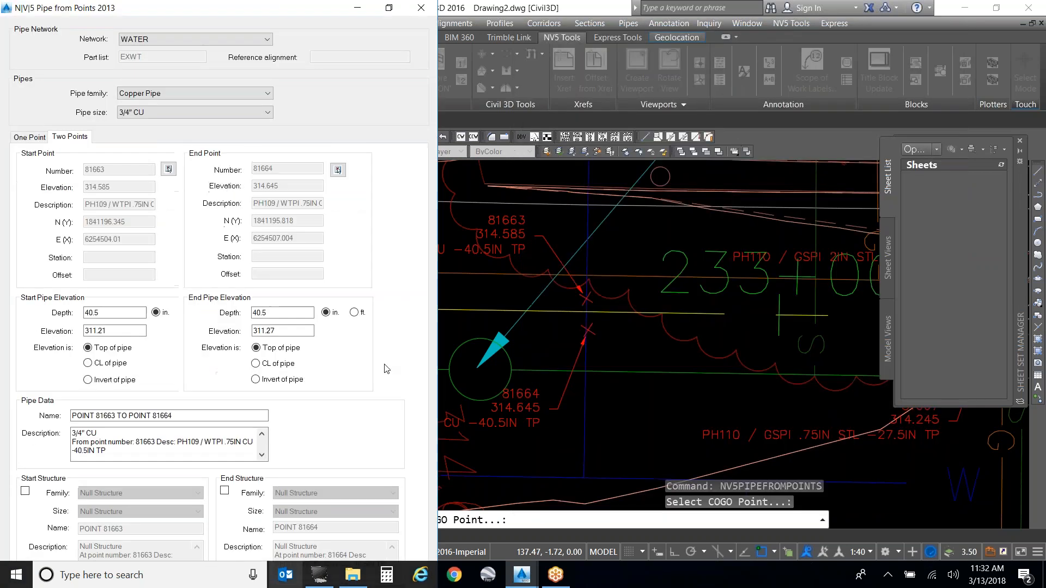
{"action": "left_click", "coordinate": [421, 8]}
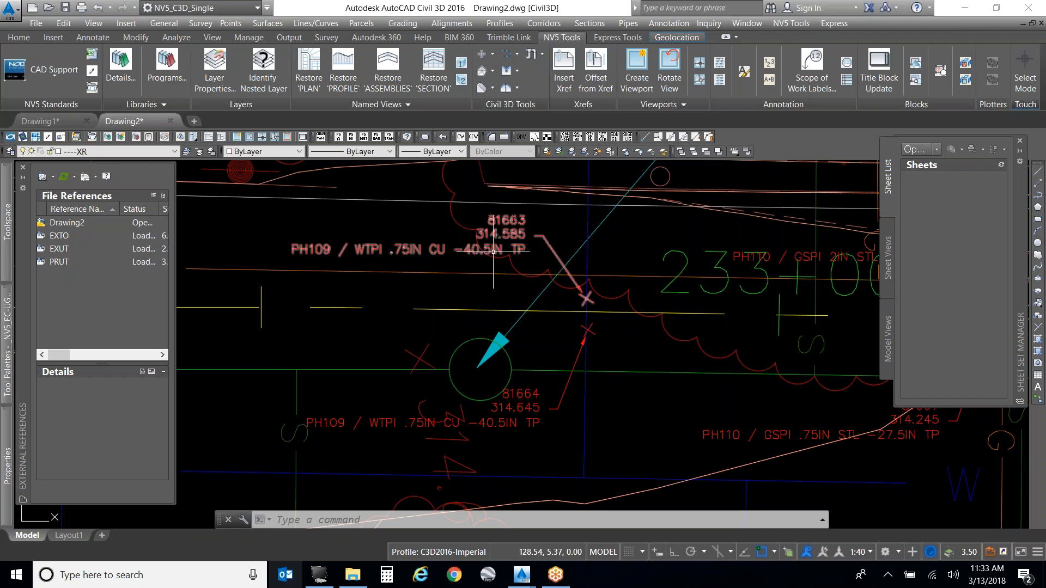
Step: Restart Pipe from Points with the WATER network and pick point 81663 as the start of a two-point pipe
{"action": "mouse_move", "coordinate": [494, 251]}
{"action": "left_click", "coordinate": [543, 54]}
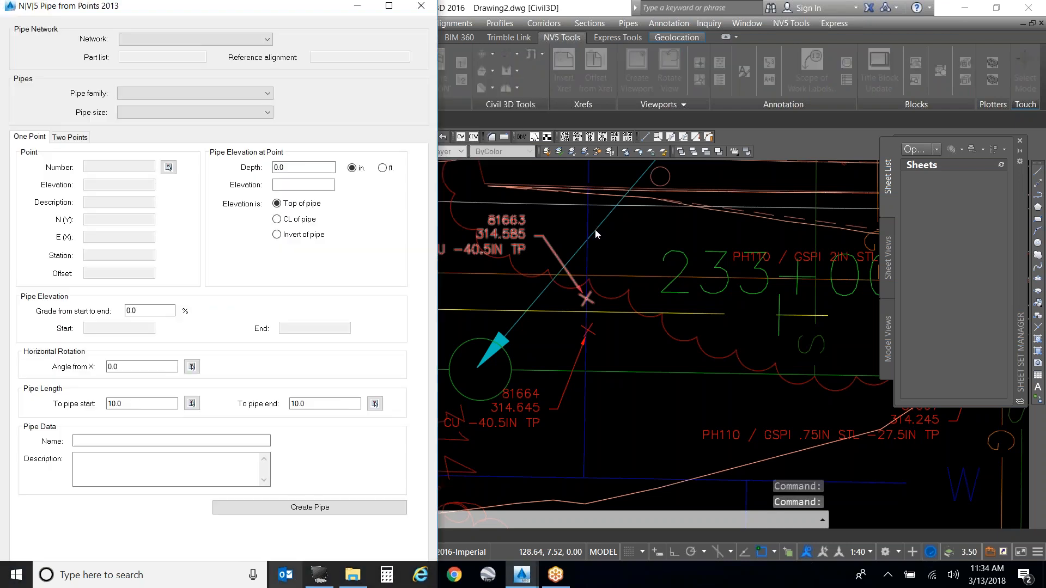
{"action": "left_click", "coordinate": [268, 41]}
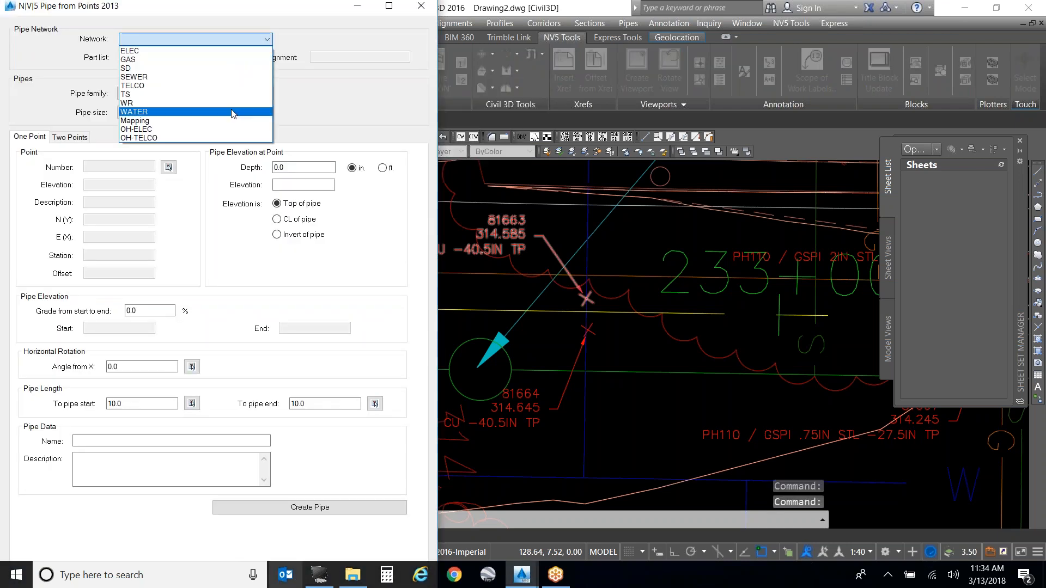
{"action": "left_click", "coordinate": [239, 111]}
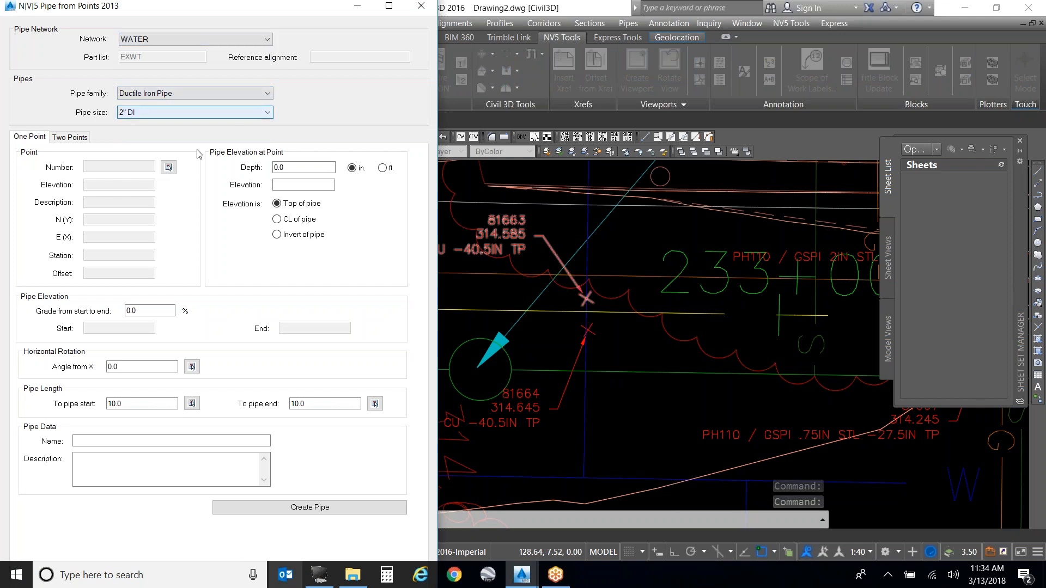
{"action": "left_click", "coordinate": [82, 140]}
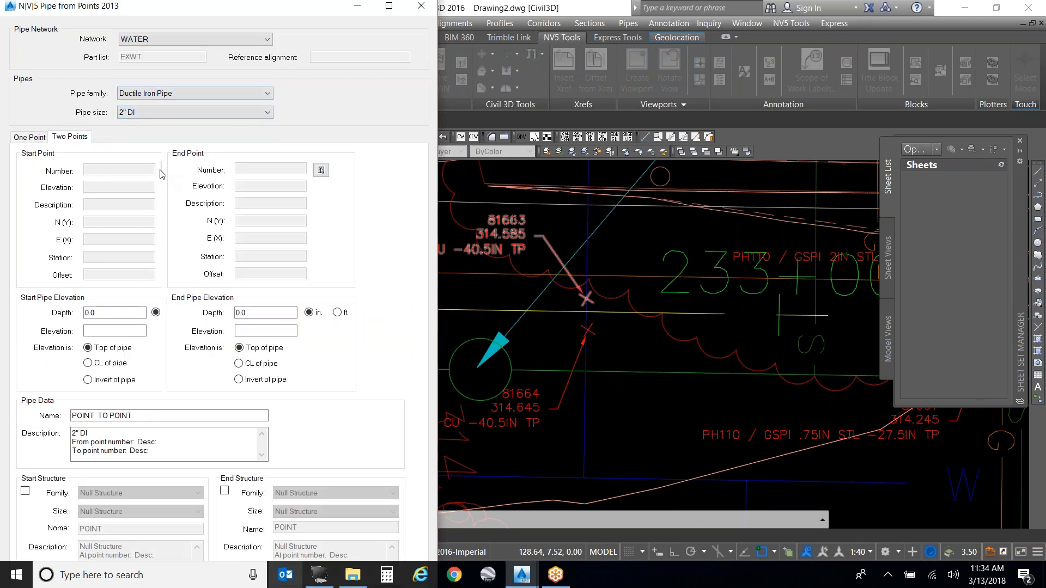
{"action": "left_click", "coordinate": [161, 171]}
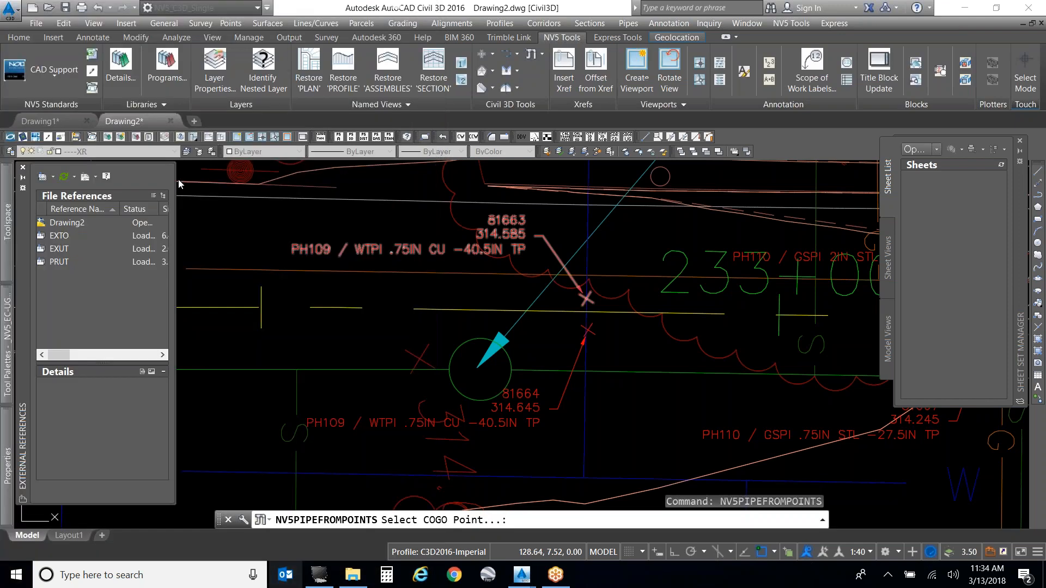
{"action": "left_click", "coordinate": [430, 249]}
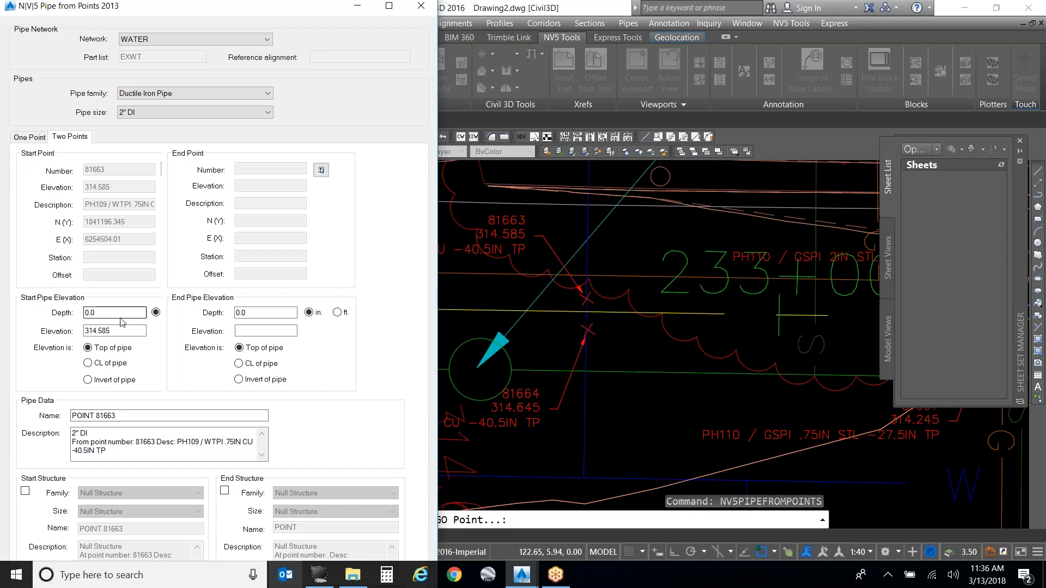
Step: Set the start pipe depth to 40.5 inches and close the Pipe from Points dialog without creating the pipe
{"action": "left_click_drag", "start_coordinate": [118, 332], "coordinate": [23, 327]}
{"action": "left_click", "coordinate": [128, 415]}
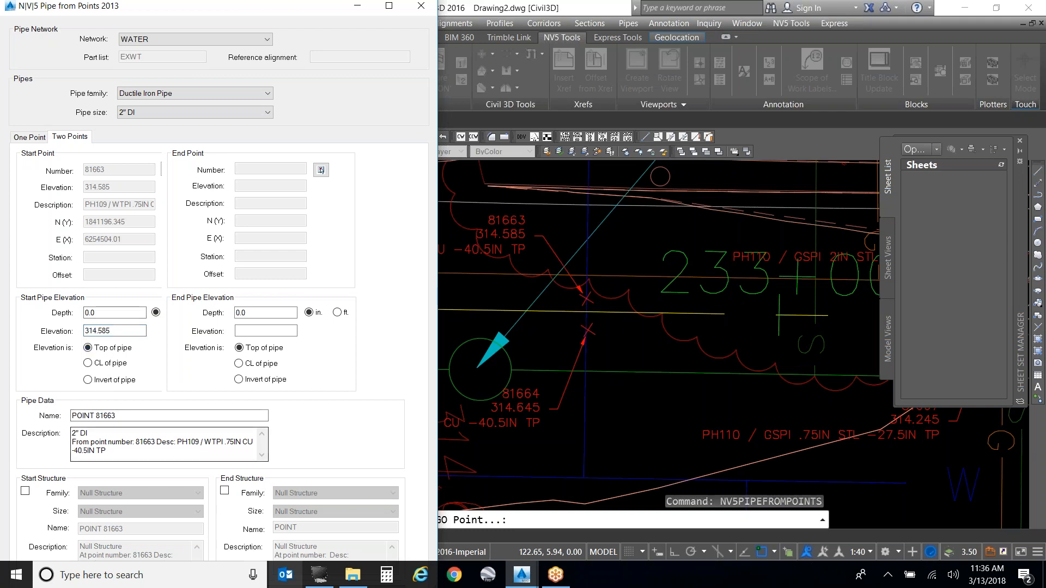
{"action": "left_click_drag", "start_coordinate": [115, 312], "coordinate": [70, 312]}
{"action": "type", "text": "40.5"}
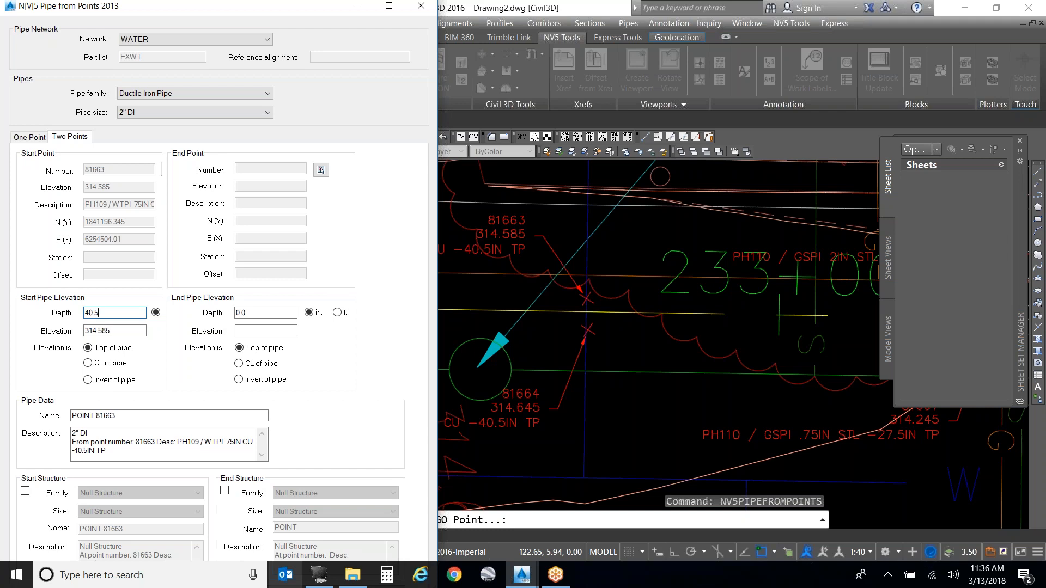
{"action": "key", "text": "Tab"}
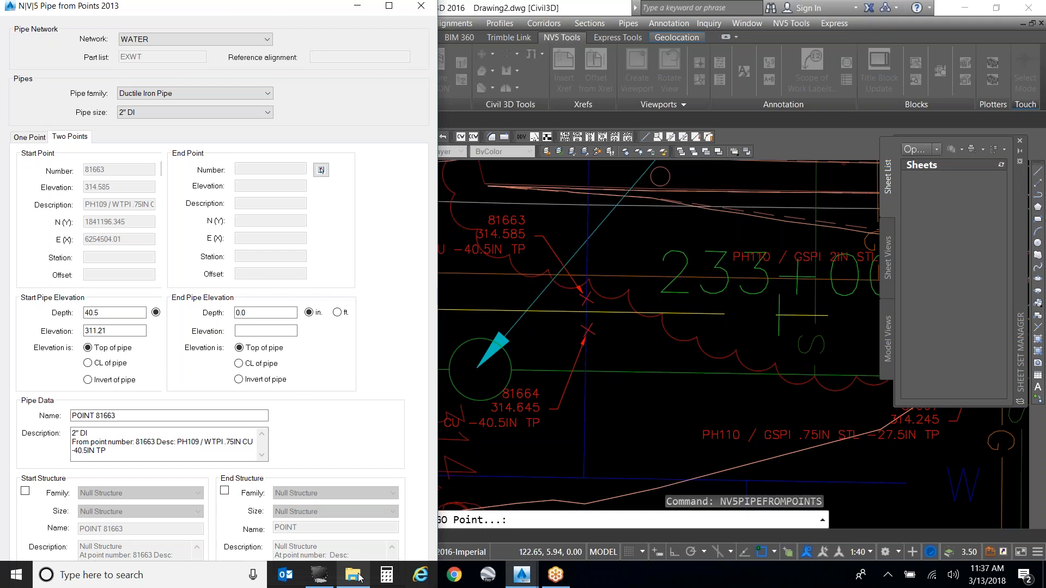
{"action": "left_click", "coordinate": [422, 6]}
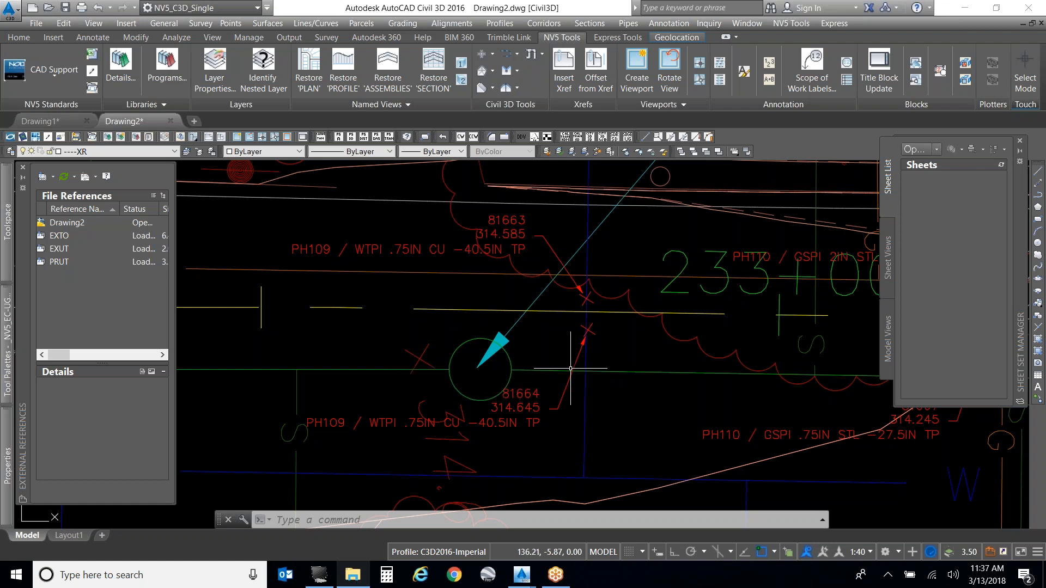
Step: Examine the referenced utility lines around stations 232+00 and 233+00 and the drawing's existing pipe networks in Prospector
{"action": "left_click", "coordinate": [586, 322]}
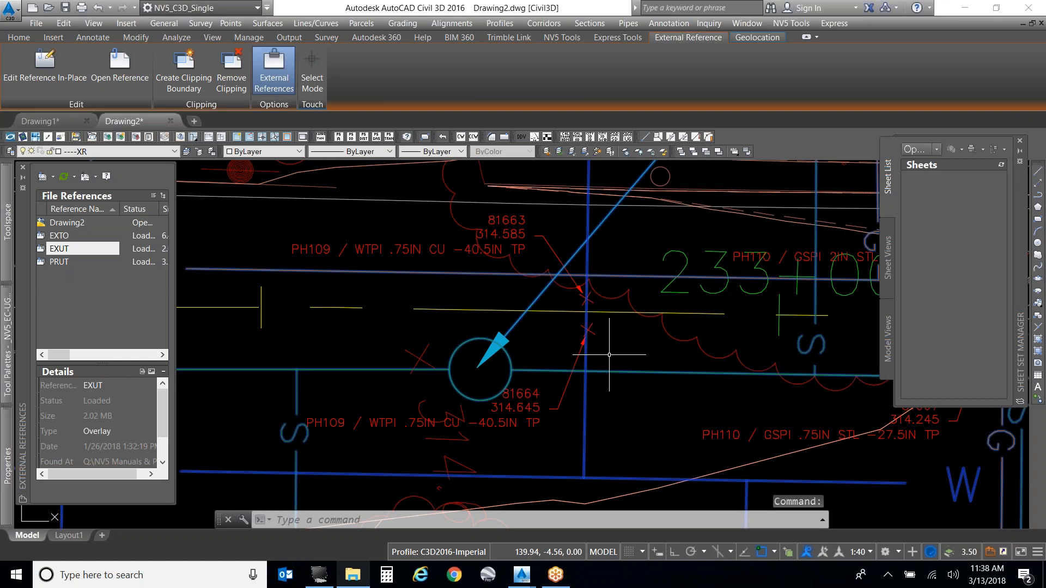
{"action": "key", "text": "Escape"}
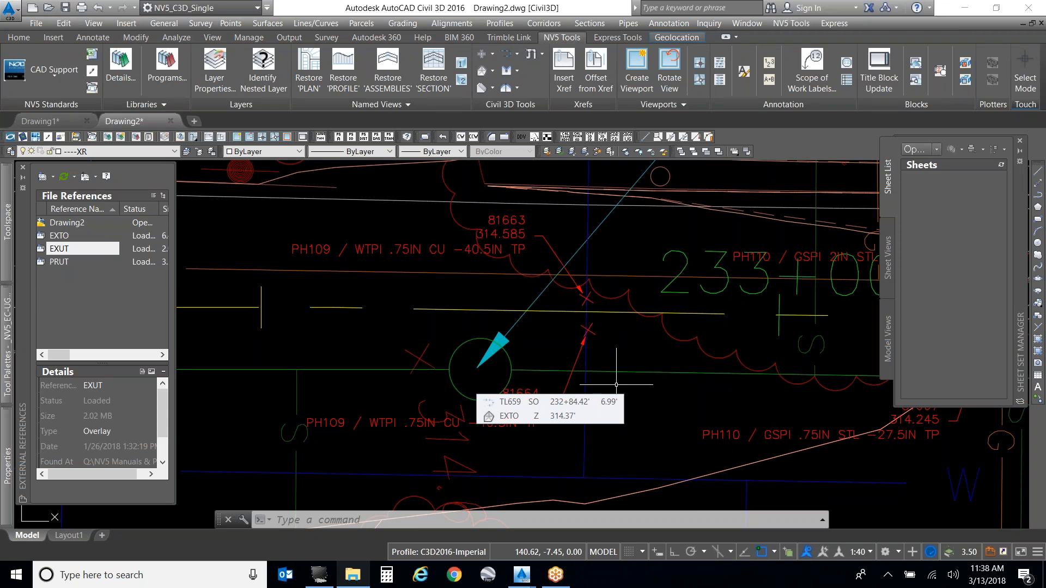
{"action": "mouse_move", "coordinate": [3, 173]}
{"action": "left_click", "coordinate": [100, 271]}
{"action": "scroll", "coordinate": [115, 287], "scroll_direction": "down", "scroll_amount": 6}
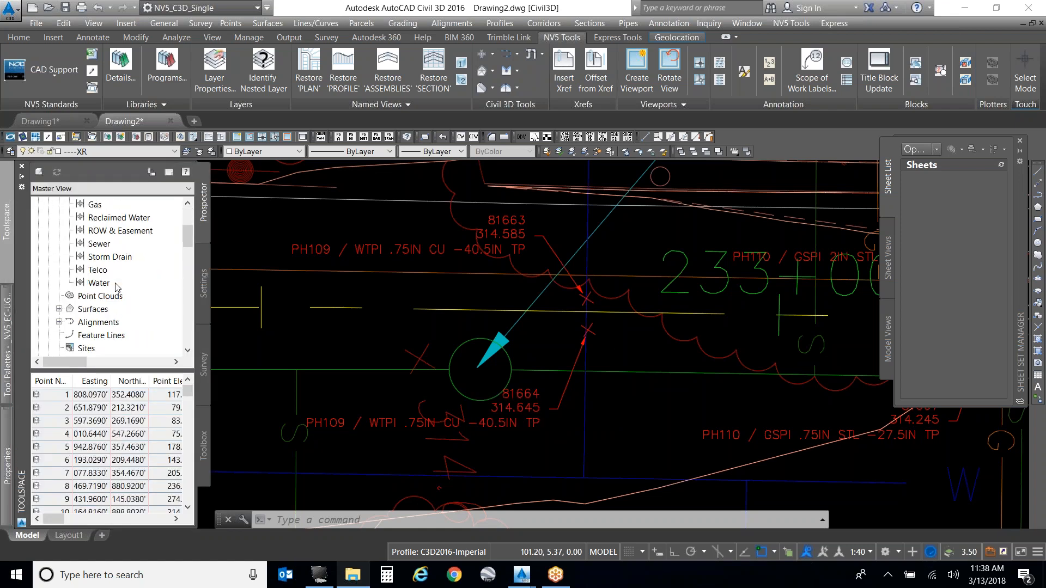
{"action": "scroll", "coordinate": [115, 287], "scroll_direction": "down", "scroll_amount": 1}
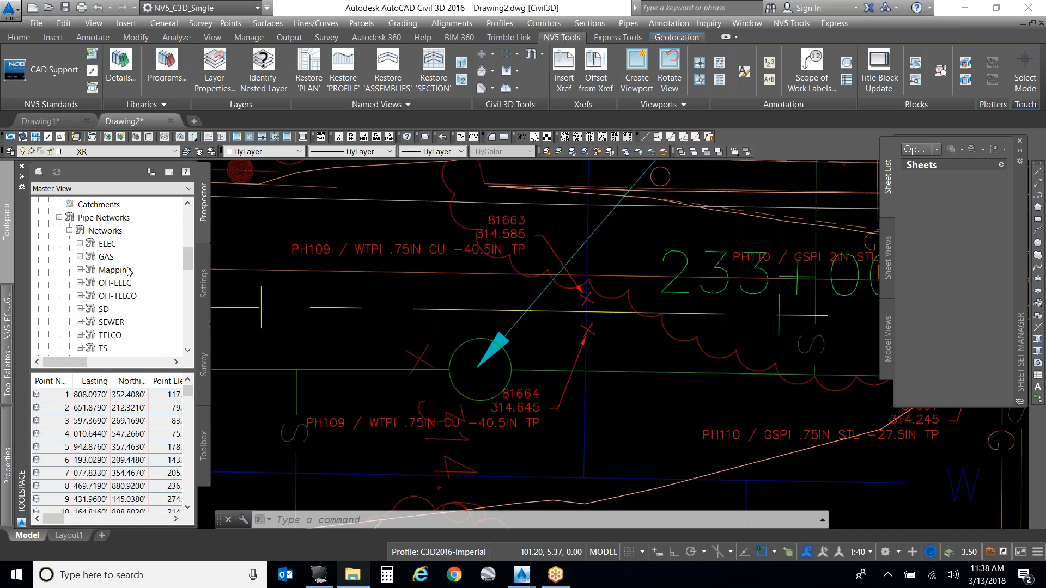
{"action": "scroll", "coordinate": [600, 304], "scroll_direction": "down", "scroll_amount": 6}
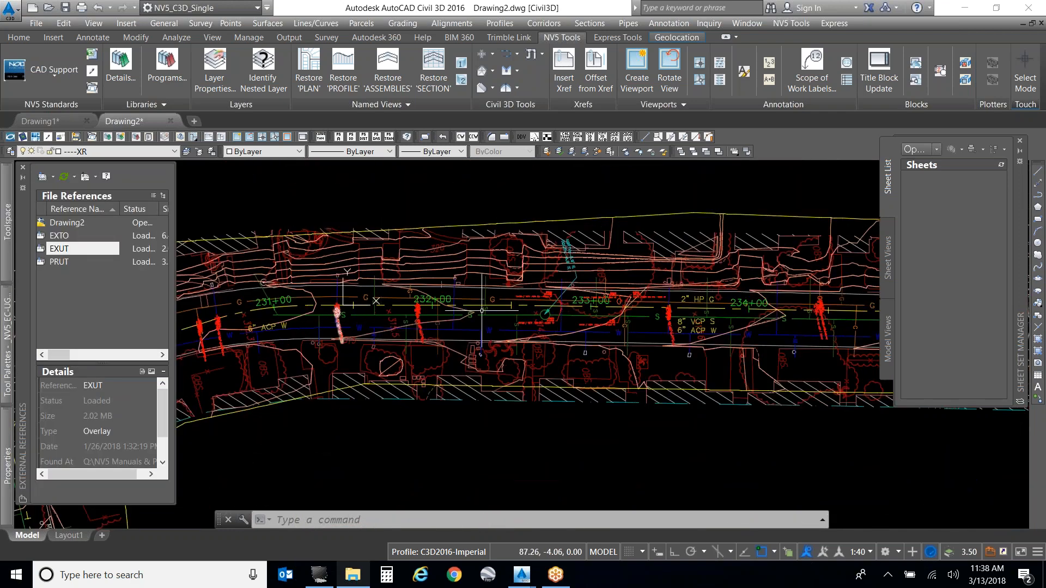
{"action": "scroll", "coordinate": [367, 314], "scroll_direction": "up", "scroll_amount": 2}
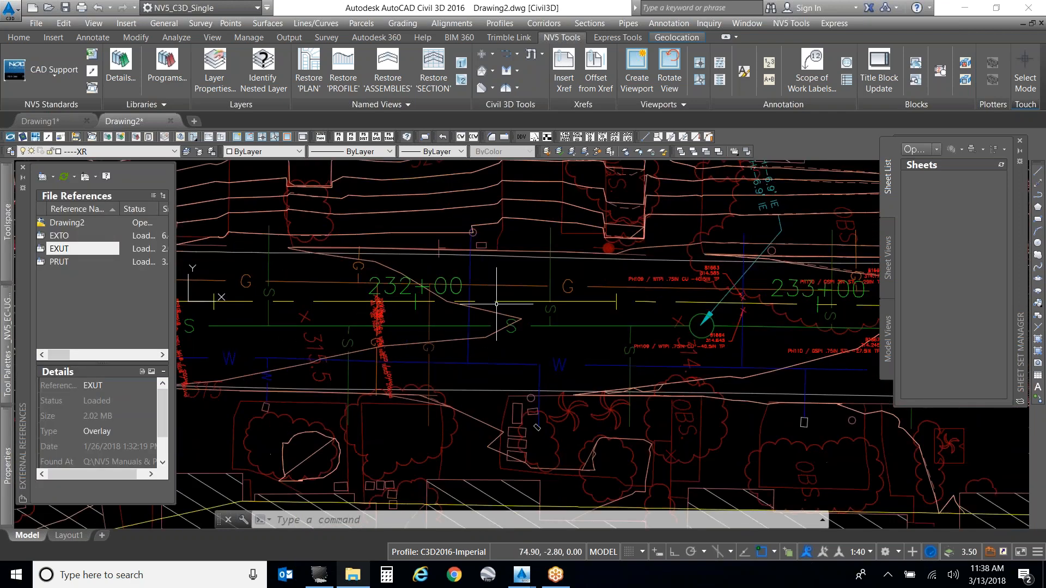
{"action": "scroll", "coordinate": [497, 304], "scroll_direction": "up", "scroll_amount": 2}
{"action": "mouse_move", "coordinate": [10, 239]}
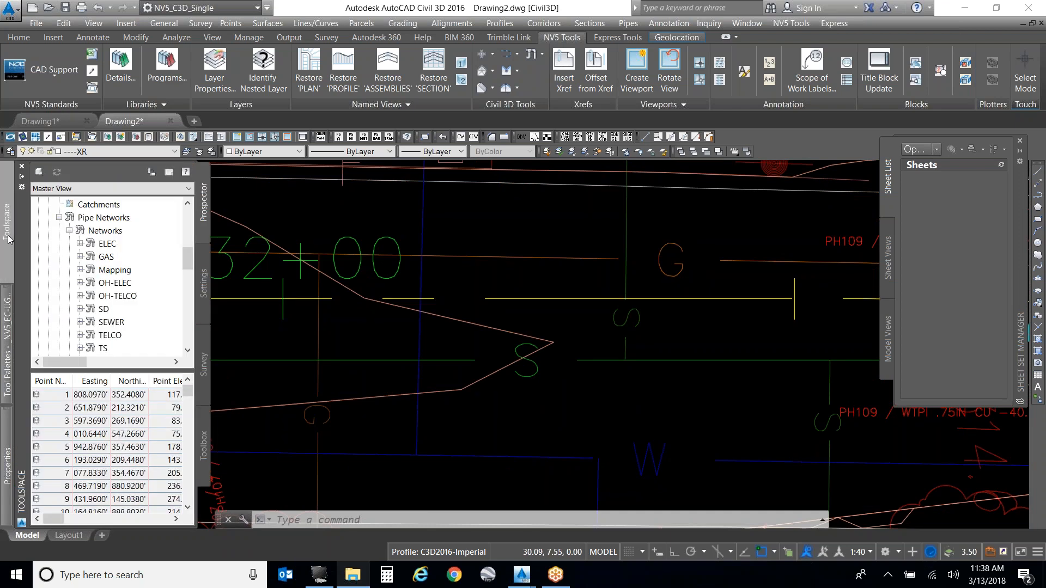
{"action": "left_click", "coordinate": [116, 308]}
{"action": "scroll", "coordinate": [119, 327], "scroll_direction": "down", "scroll_amount": 1}
{"action": "left_click", "coordinate": [119, 322]}
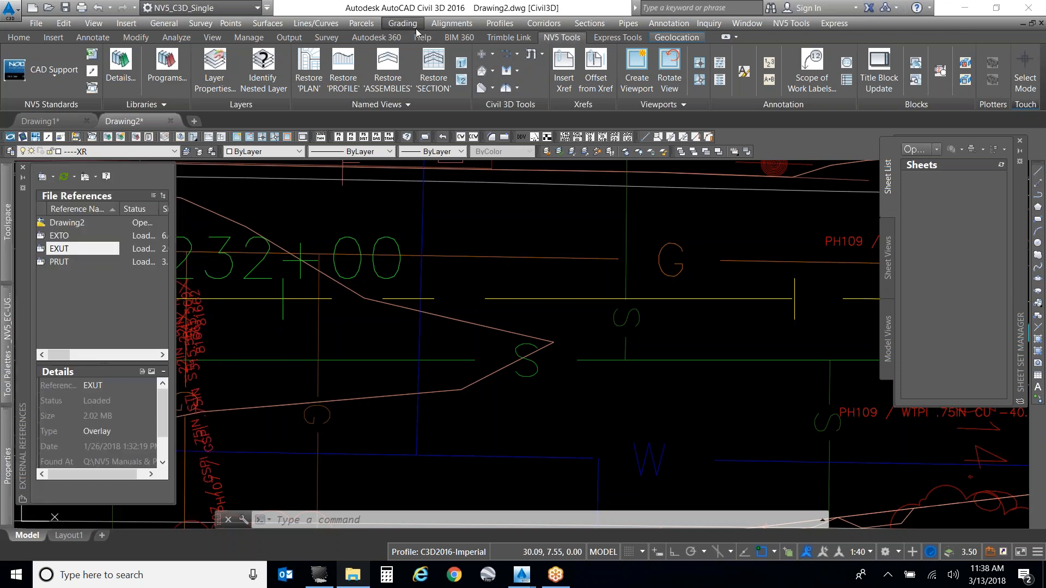
Step: Start a new pipe network by layout, name it Water and assign the EXWT parts list
{"action": "left_click", "coordinate": [628, 23]}
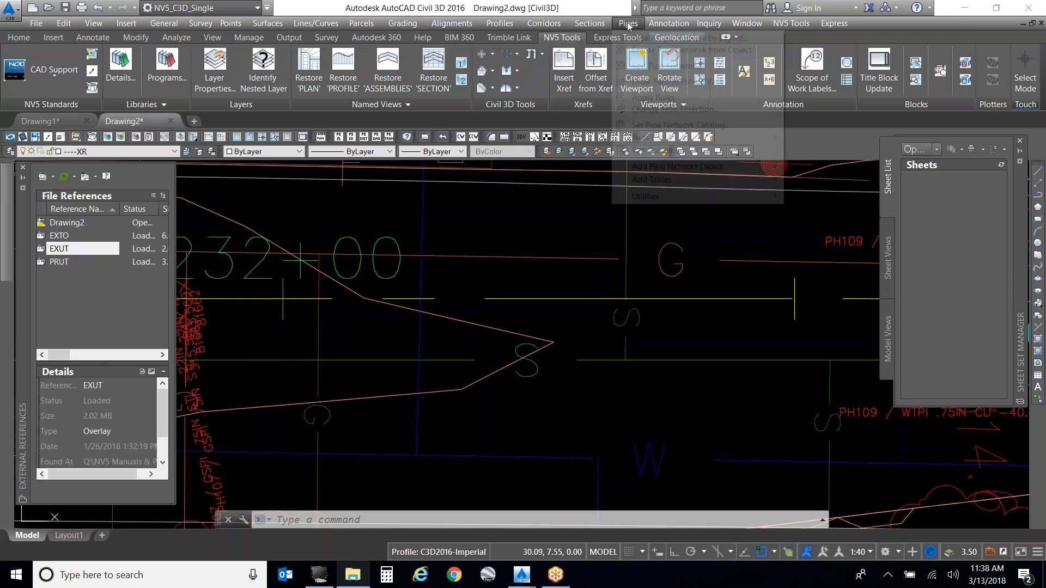
{"action": "key", "text": "Escape"}
{"action": "left_click", "coordinate": [671, 24]}
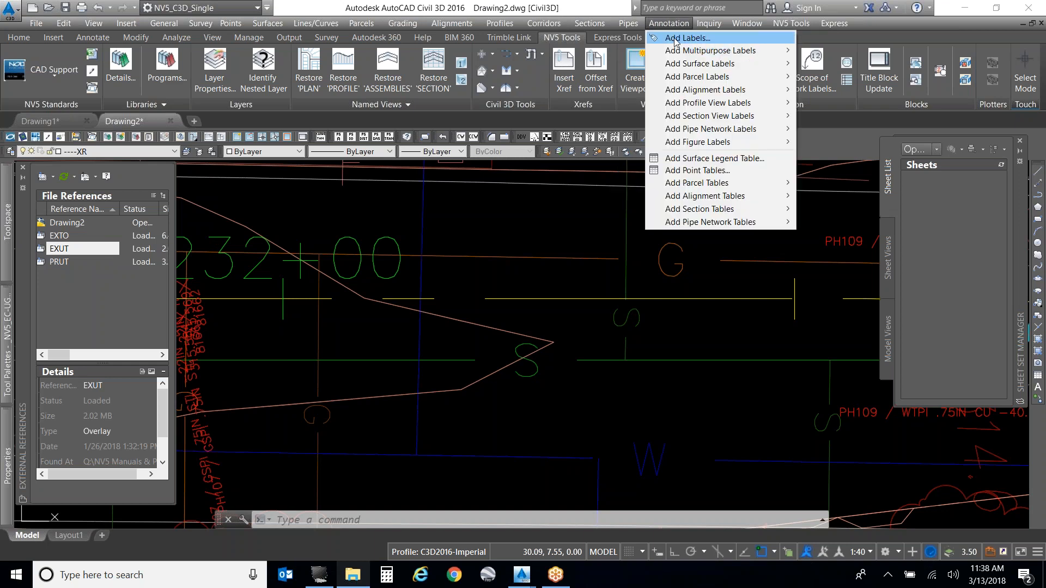
{"action": "mouse_move", "coordinate": [644, 24]}
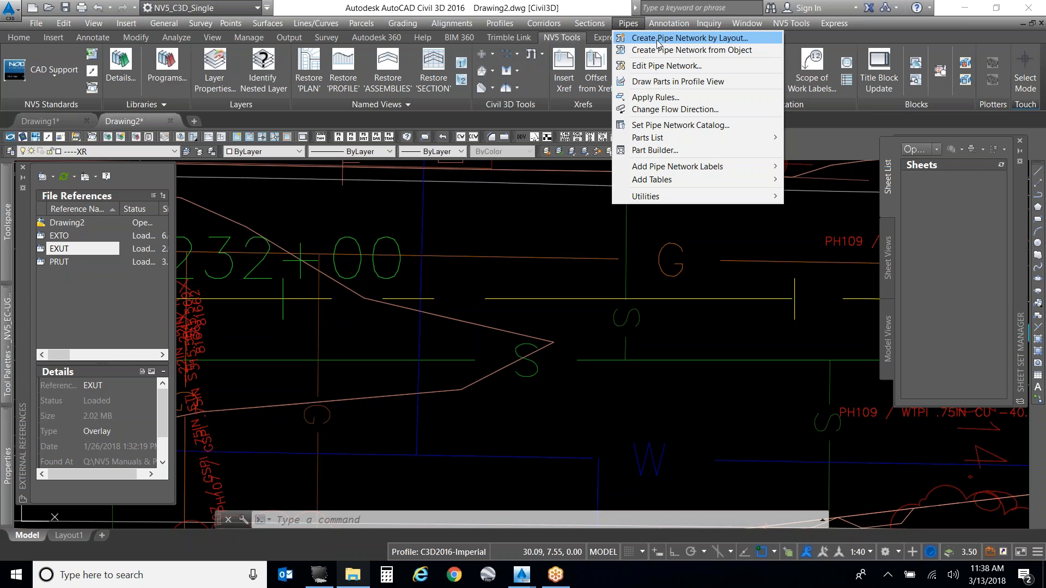
{"action": "left_click", "coordinate": [656, 40]}
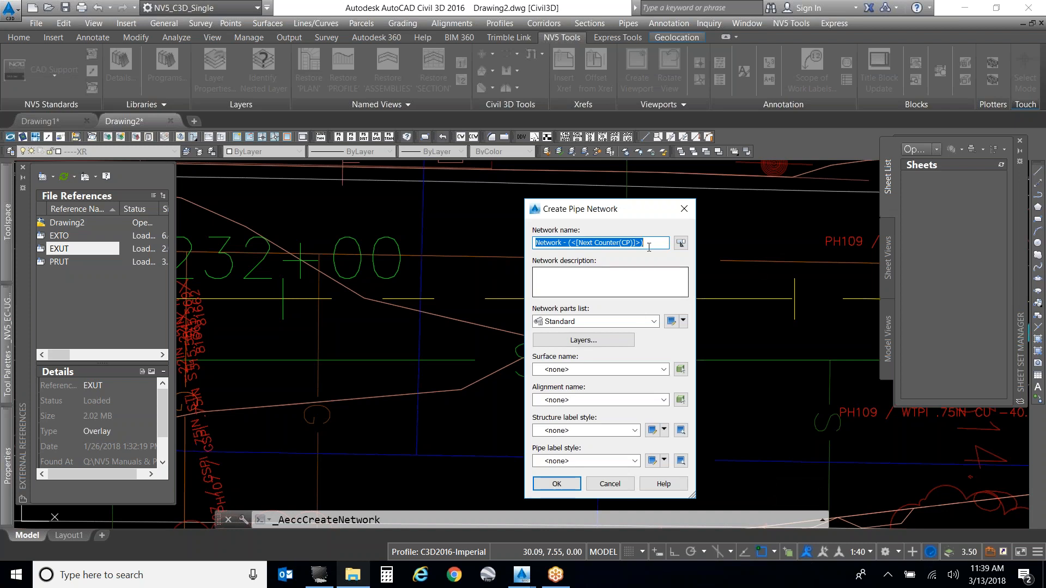
{"action": "type", "text": "Water"}
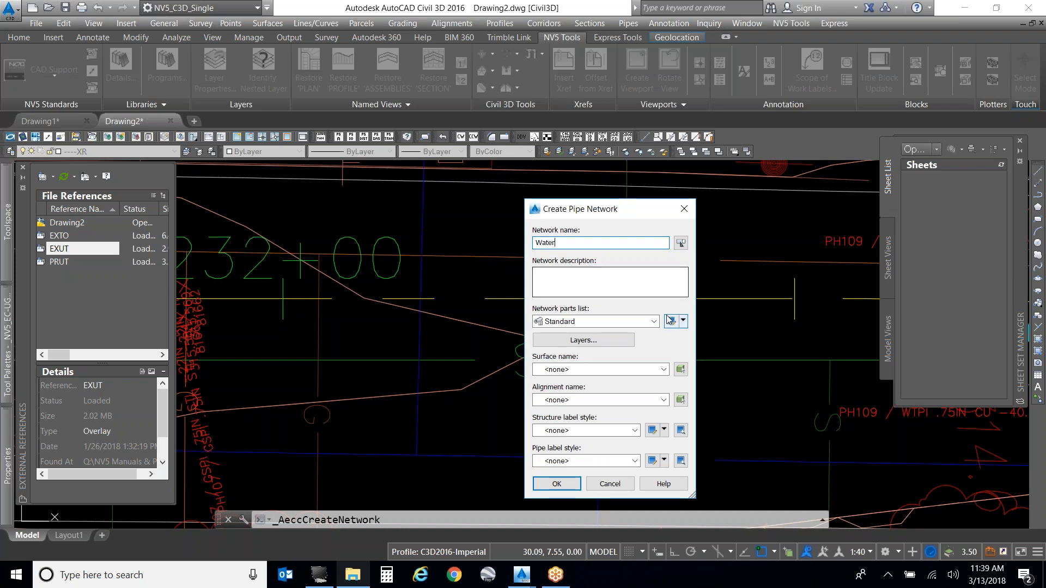
{"action": "left_click", "coordinate": [653, 322]}
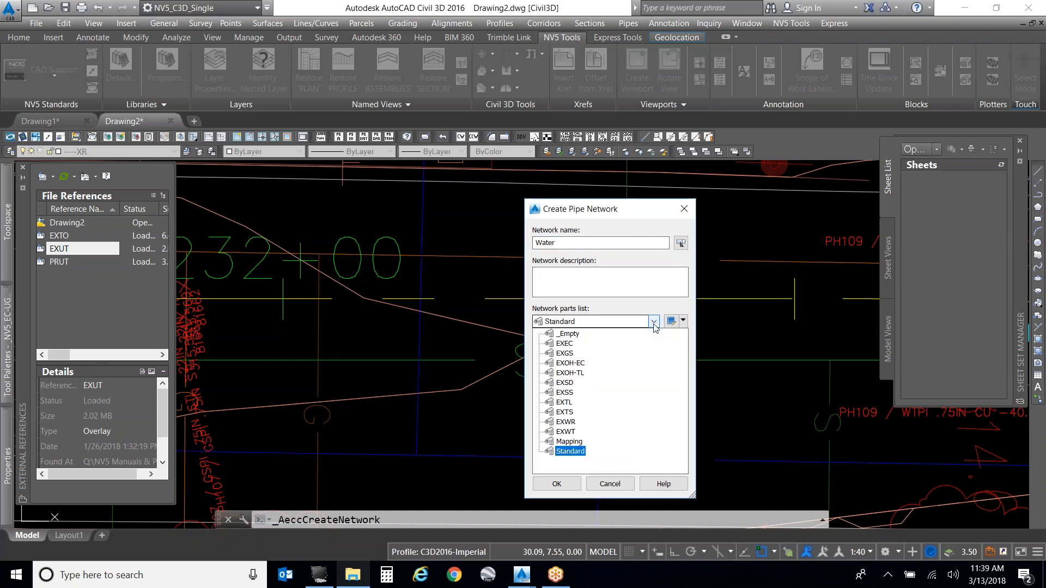
{"action": "left_click", "coordinate": [570, 434]}
Step: Set the network's surface to EXTO, change its name to Water2 and create the network
{"action": "left_click", "coordinate": [597, 370]}
{"action": "left_click", "coordinate": [573, 396]}
{"action": "left_click", "coordinate": [583, 240]}
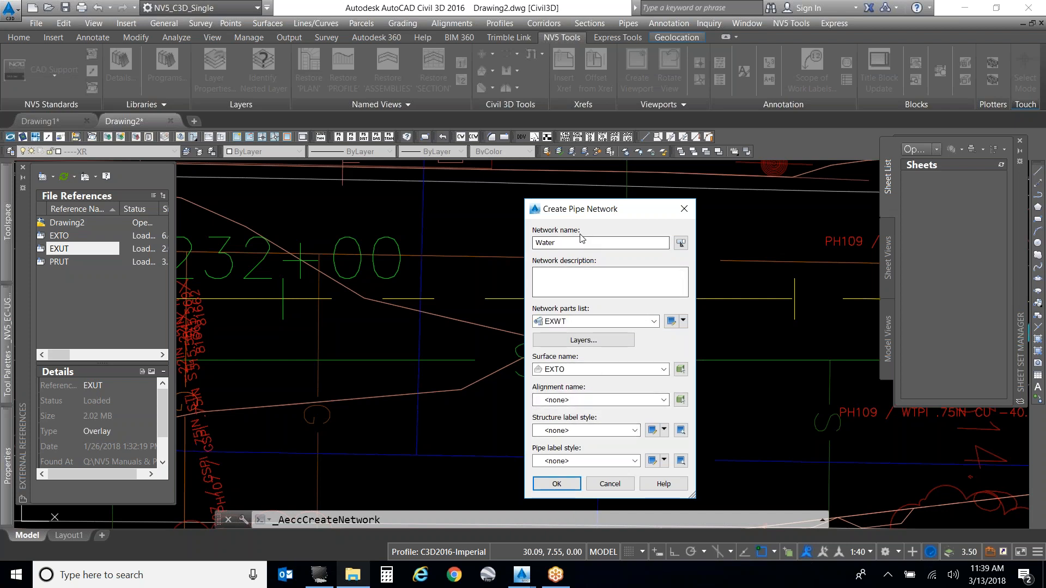
{"action": "type", "text": "2"}
{"action": "left_click", "coordinate": [567, 489]}
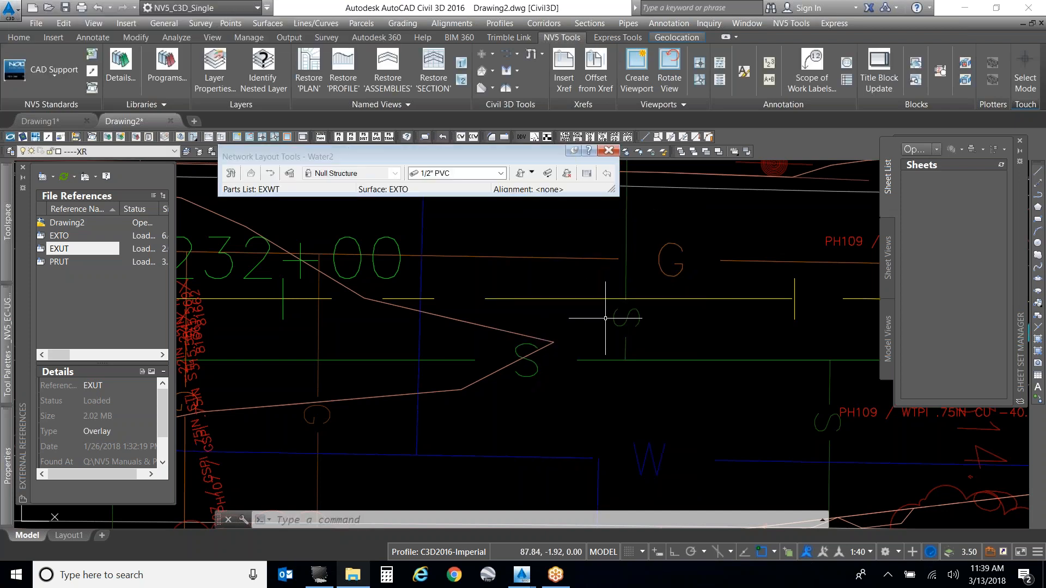
Step: Examine the pipe networks listed in Prospector, including Water2, and close the network layout tools without drawing pipes
{"action": "mouse_move", "coordinate": [7, 254]}
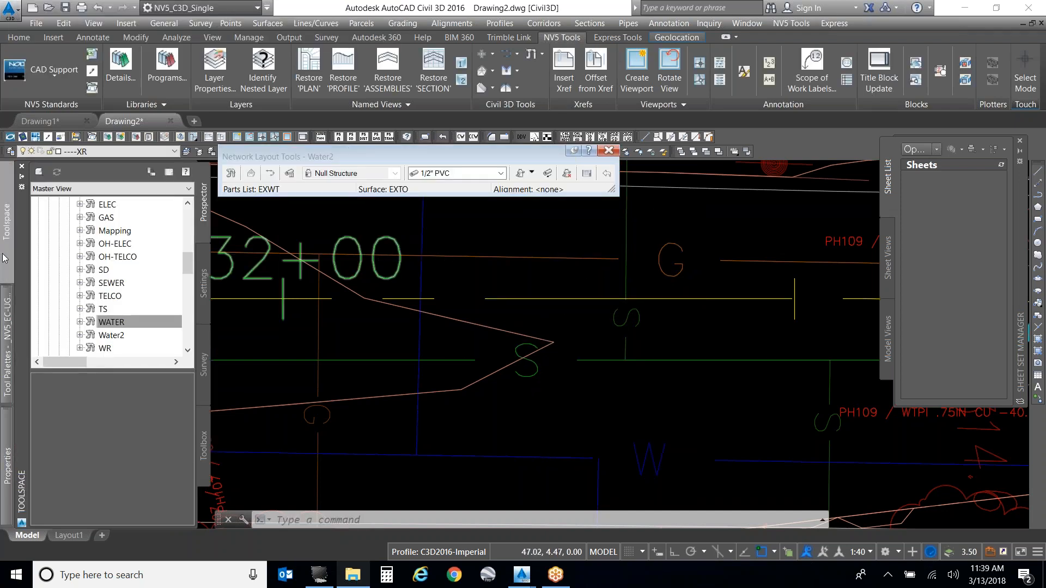
{"action": "scroll", "coordinate": [166, 241], "scroll_direction": "down", "scroll_amount": 1}
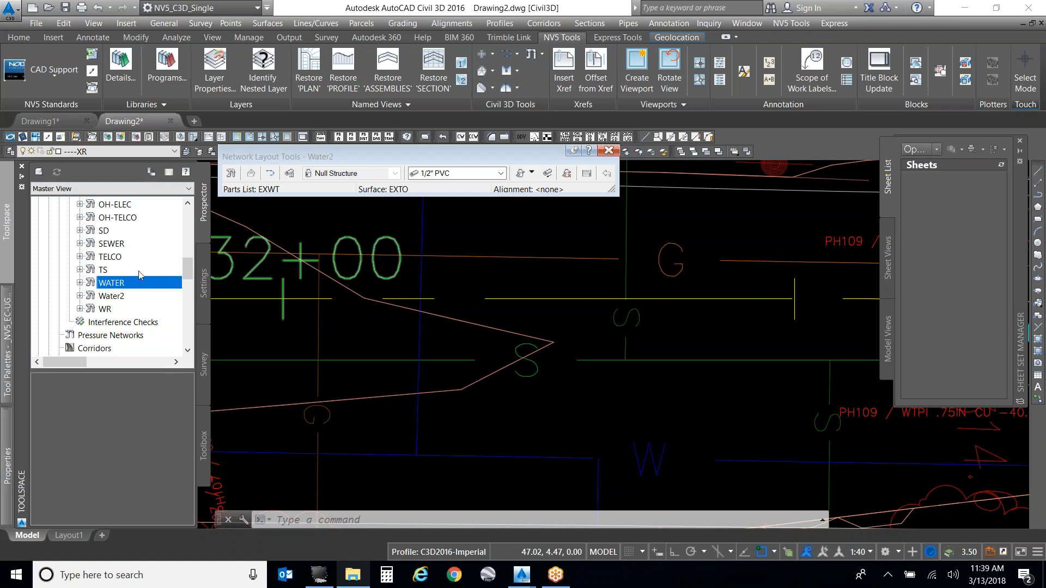
{"action": "mouse_move", "coordinate": [138, 269]}
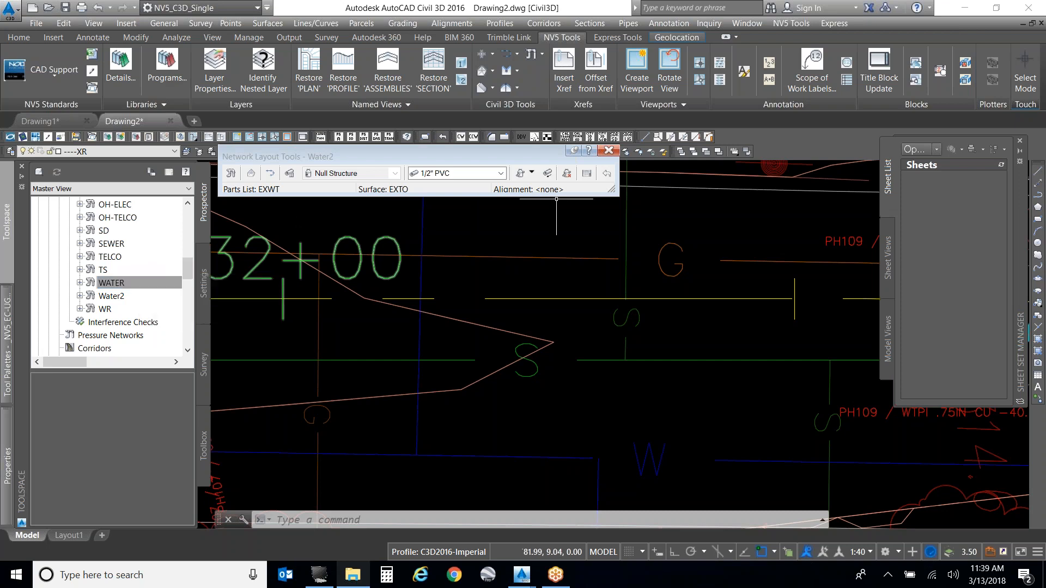
{"action": "left_click", "coordinate": [609, 150]}
{"action": "left_click", "coordinate": [629, 22]}
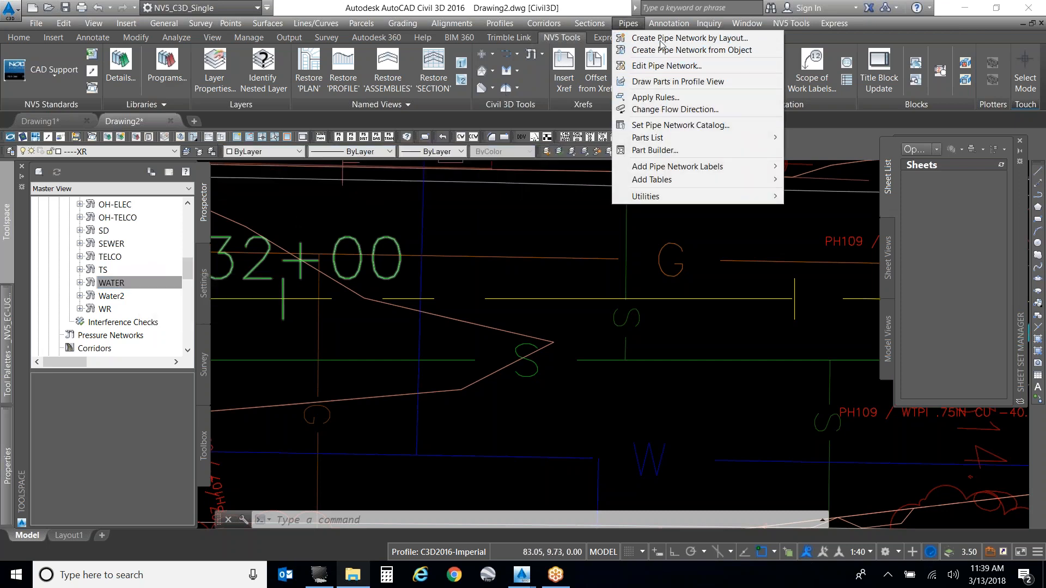
{"action": "mouse_move", "coordinate": [668, 23]}
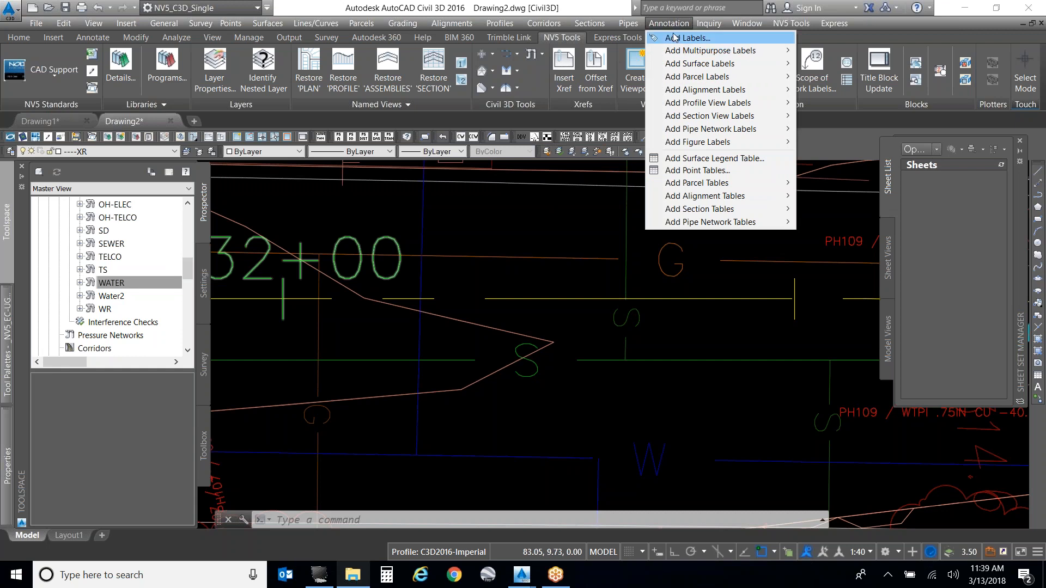
{"action": "left_click", "coordinate": [318, 216]}
{"action": "left_click", "coordinate": [384, 200]}
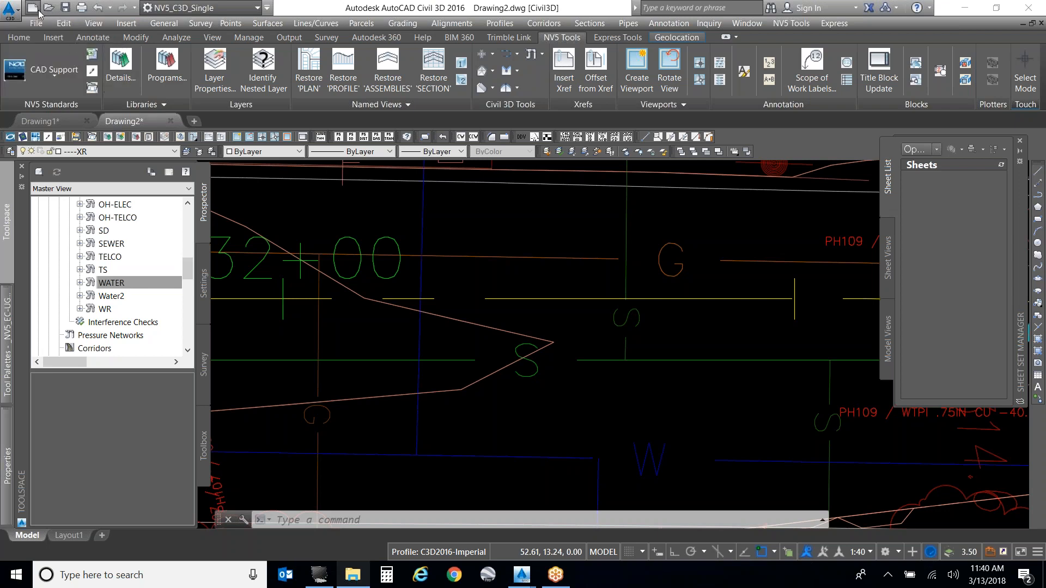
Step: Start a new drawing from a template
{"action": "left_click", "coordinate": [33, 7]}
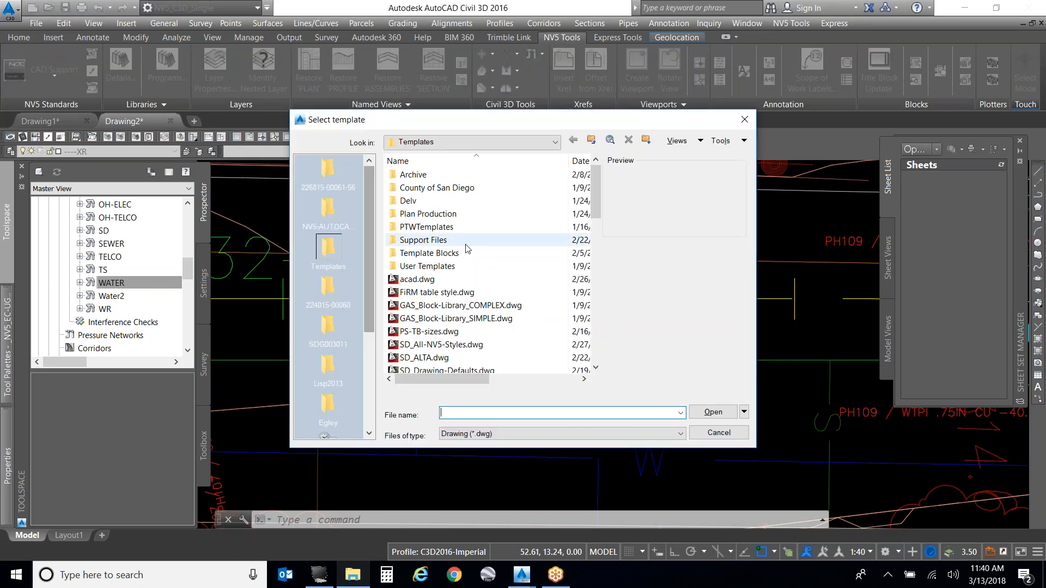
Step: Create a new drawing from the SD_SDGE-UG-Distribution.dwg template
{"action": "scroll", "coordinate": [509, 305], "scroll_direction": "down", "scroll_amount": 7}
{"action": "scroll", "coordinate": [523, 336], "scroll_direction": "down", "scroll_amount": 3}
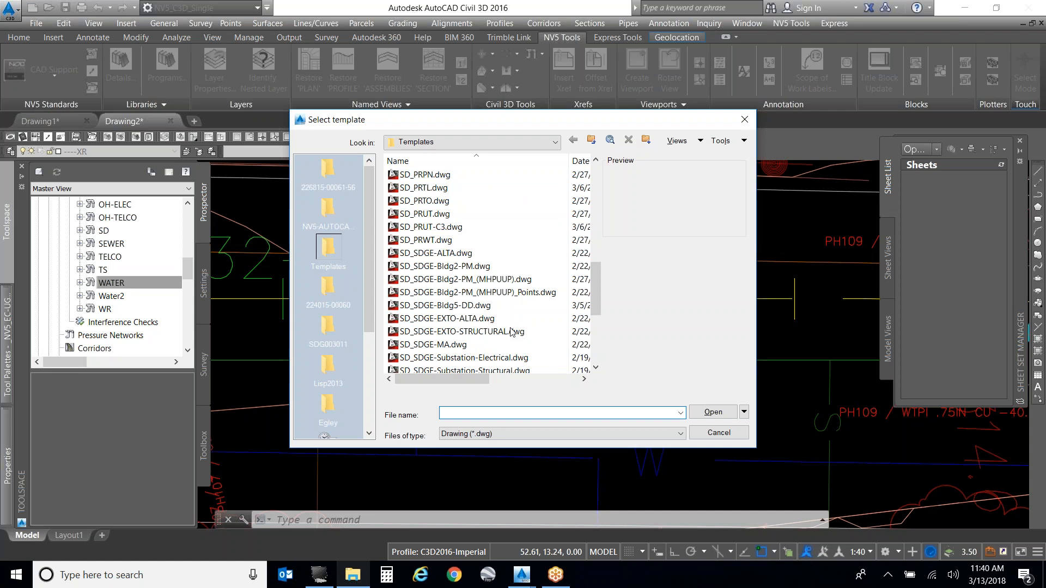
{"action": "scroll", "coordinate": [535, 352], "scroll_direction": "down", "scroll_amount": 1}
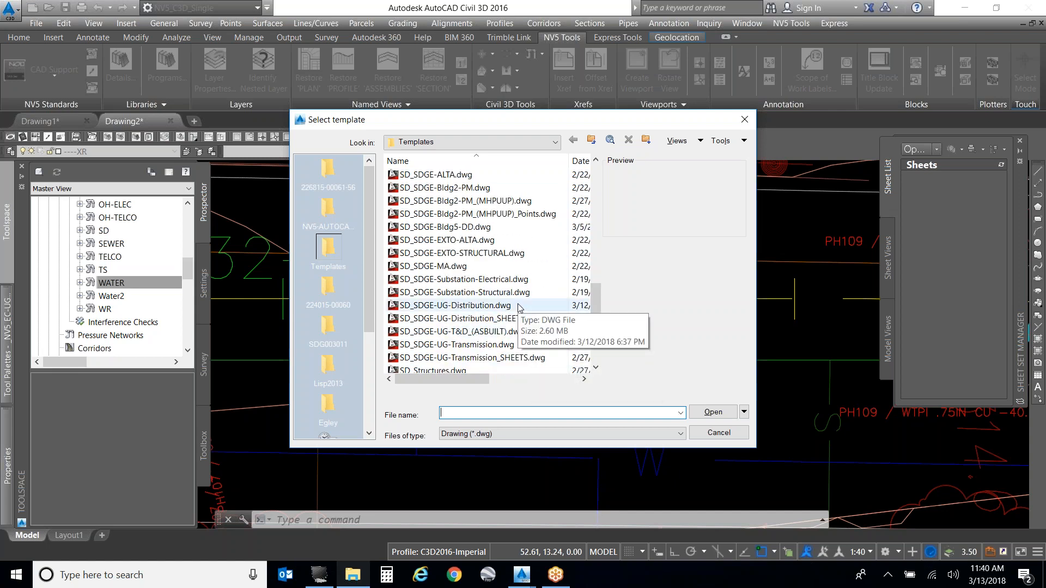
{"action": "left_click", "coordinate": [519, 306]}
{"action": "left_click", "coordinate": [719, 412]}
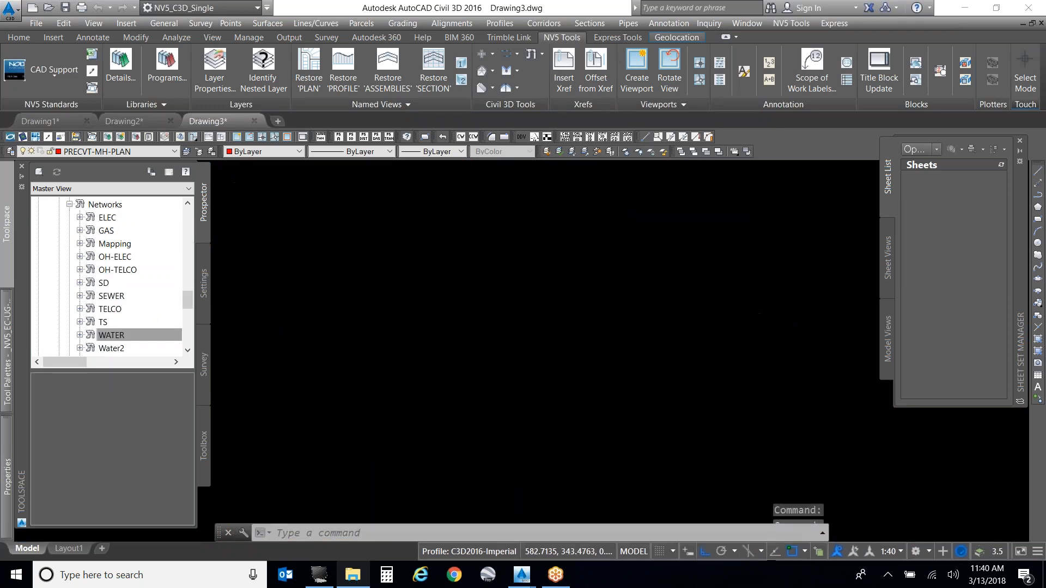
Step: Attach EXTO.dwg, EXUT.dwg and PRUT.dwg from the Master folder as full-path overlay external references
{"action": "scroll", "coordinate": [468, 297], "scroll_direction": "down", "scroll_amount": 10}
{"action": "scroll", "coordinate": [490, 221], "scroll_direction": "up", "scroll_amount": 4}
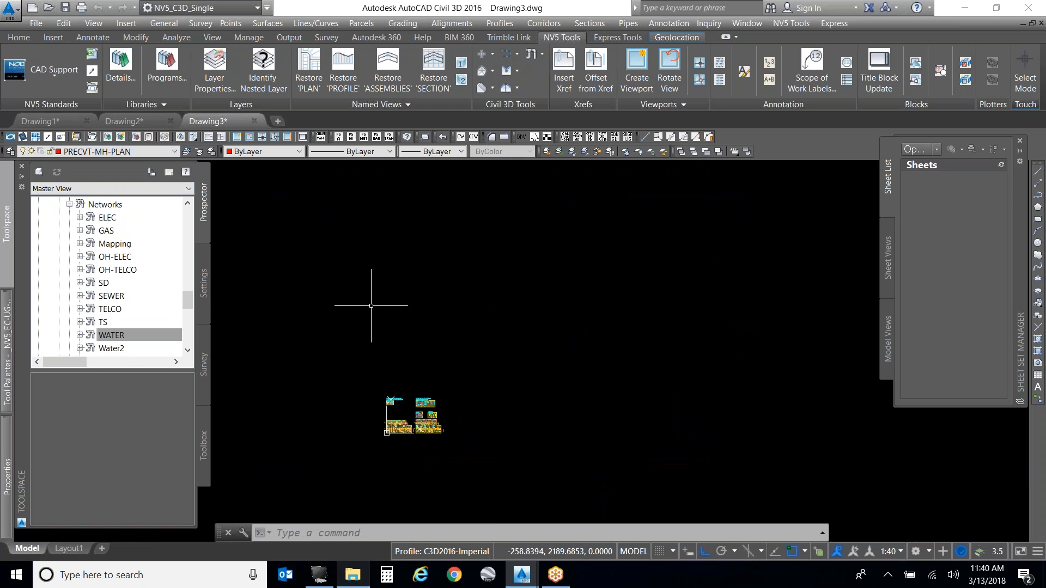
{"action": "type", "text": "xref"}
{"action": "key", "text": "Return"}
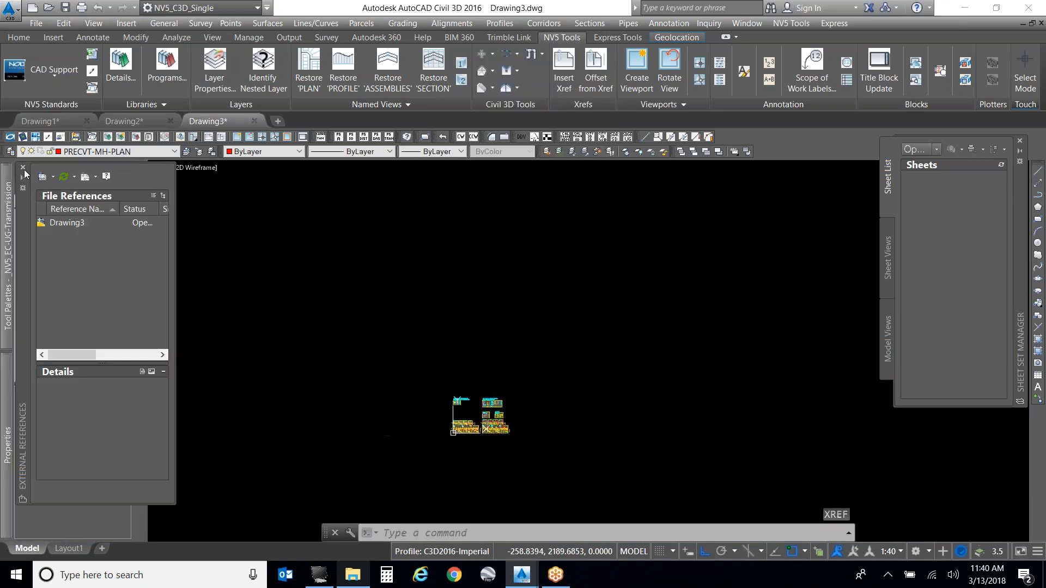
{"action": "left_click", "coordinate": [42, 176]}
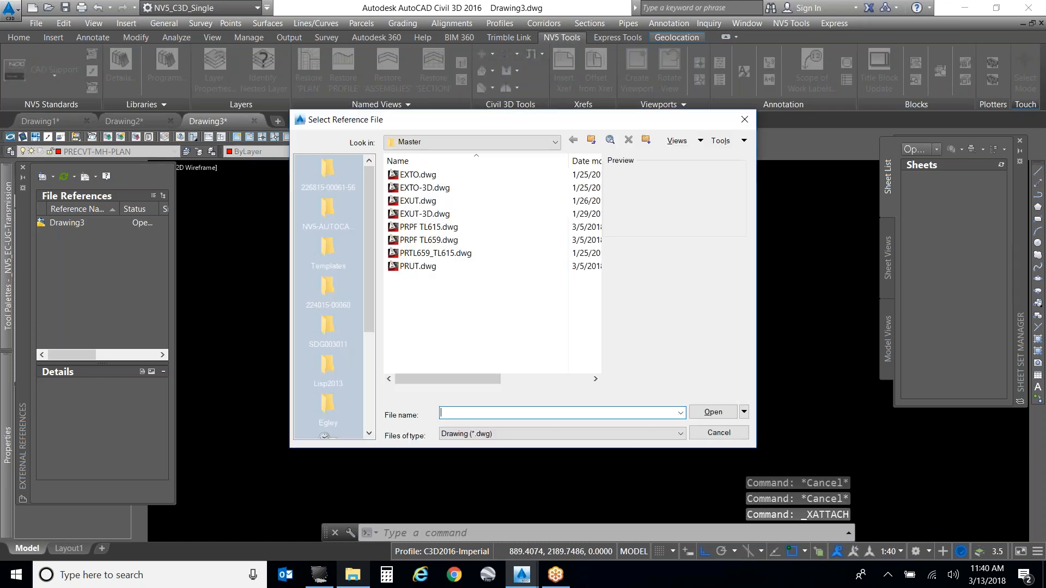
{"action": "left_click", "coordinate": [440, 176]}
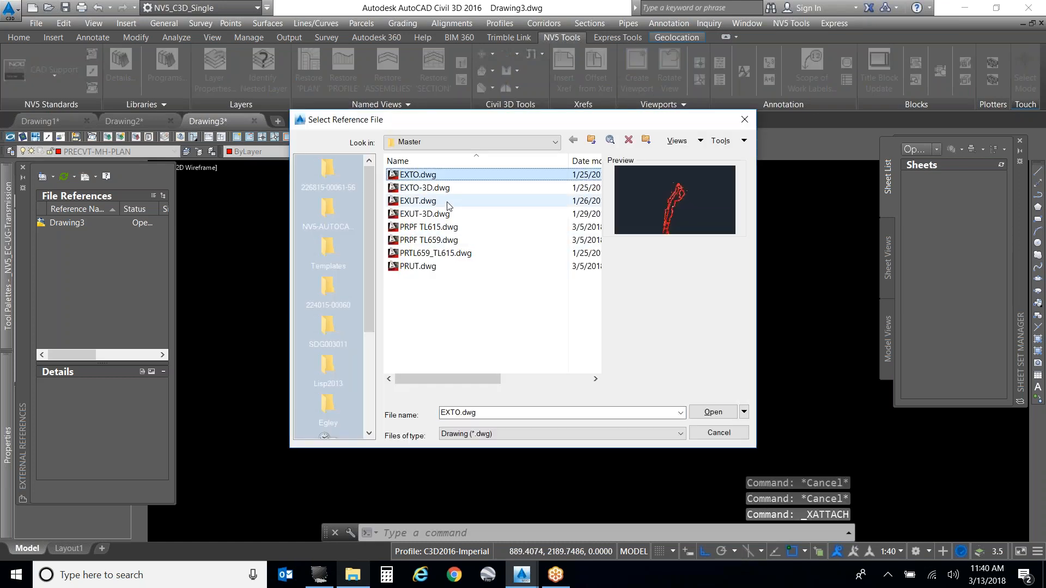
{"action": "left_click", "coordinate": [430, 202], "text": "ctrl"}
{"action": "left_click", "coordinate": [478, 267], "text": "ctrl"}
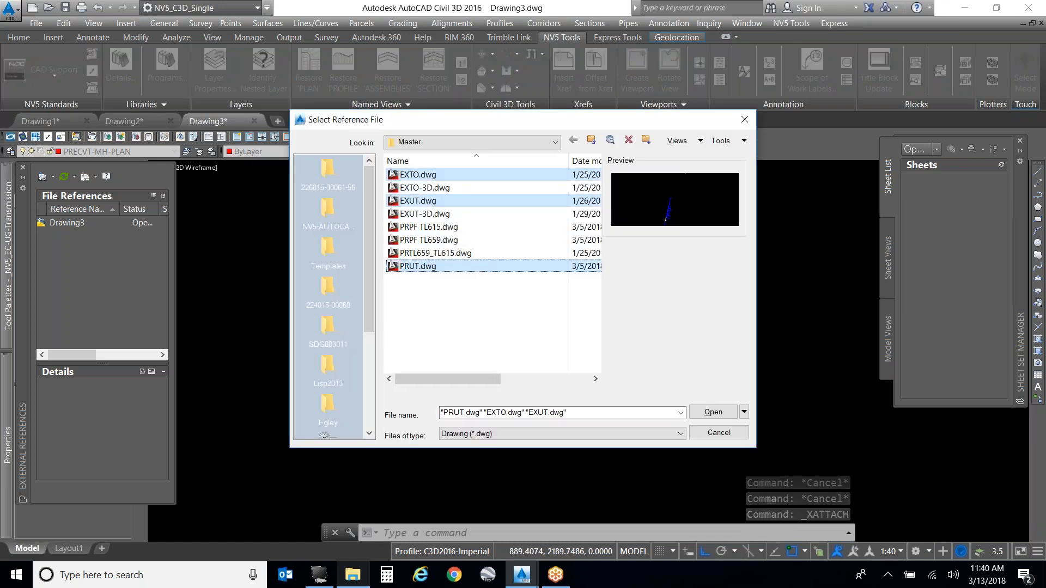
{"action": "left_click", "coordinate": [706, 415]}
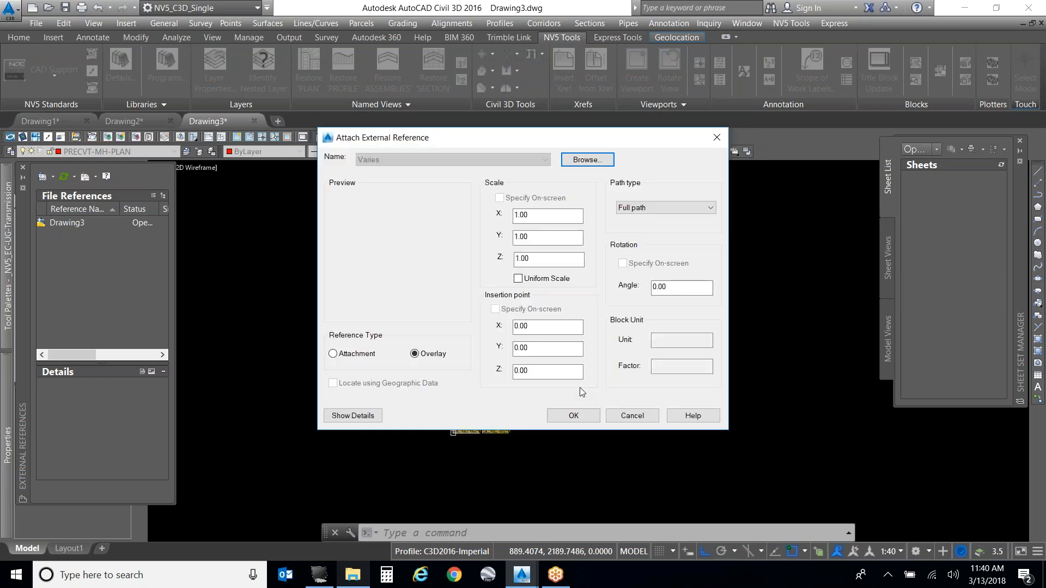
{"action": "left_click", "coordinate": [574, 415]}
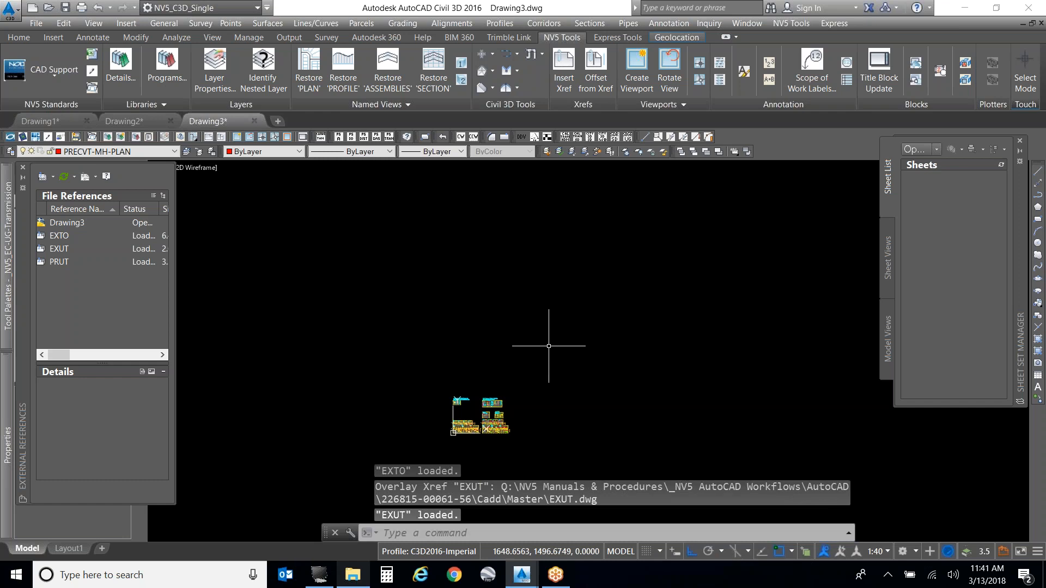
Step: Move all the template objects at the origin over to the area beside the referenced utility drawings, with ortho off
{"action": "scroll", "coordinate": [474, 351], "scroll_direction": "down", "scroll_amount": 3}
{"action": "type", "text": "z"}
{"action": "key", "text": "Return"}
{"action": "type", "text": "e"}
{"action": "key", "text": "Return"}
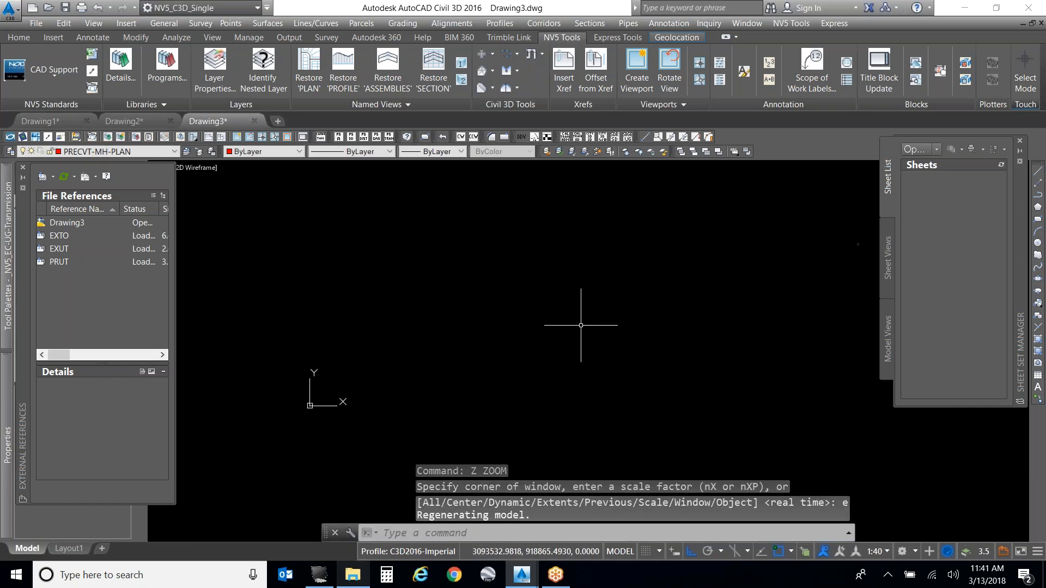
{"action": "type", "text": "m"}
{"action": "key", "text": "Return"}
{"action": "left_click", "coordinate": [289, 374]}
{"action": "left_click", "coordinate": [345, 420]}
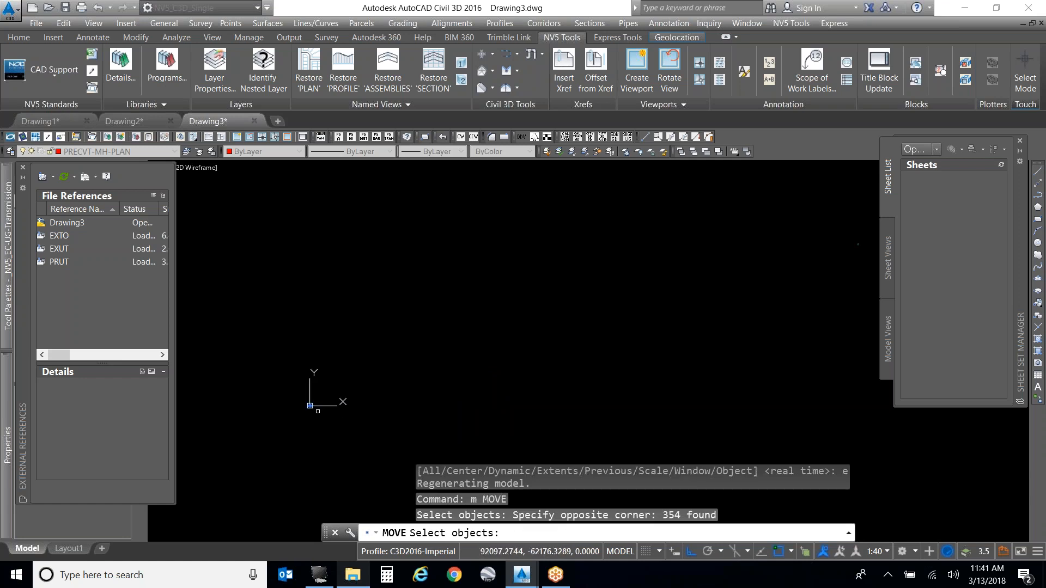
{"action": "key", "text": "Return"}
{"action": "left_click", "coordinate": [309, 405]}
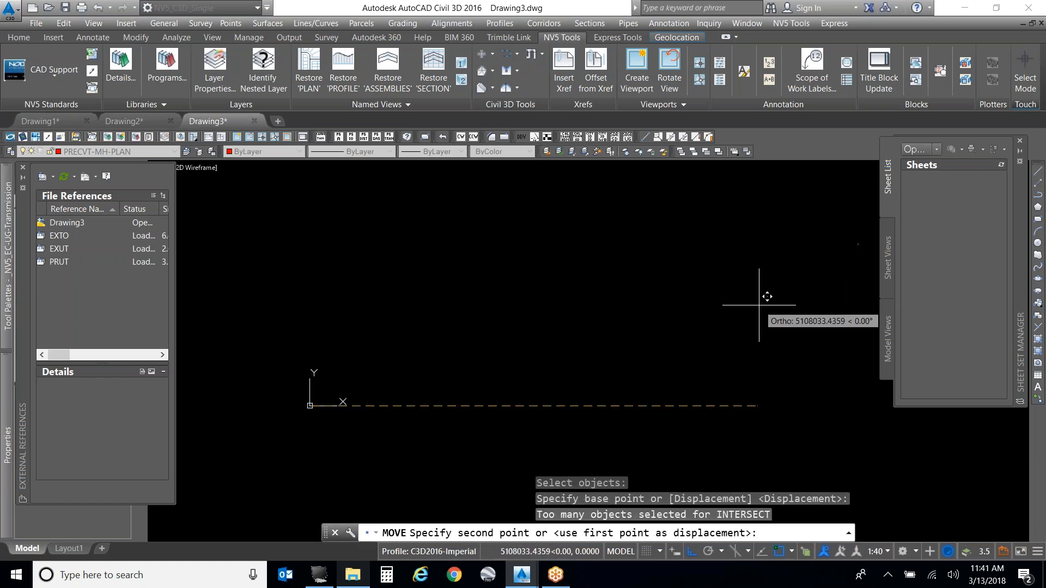
{"action": "key", "text": "F8"}
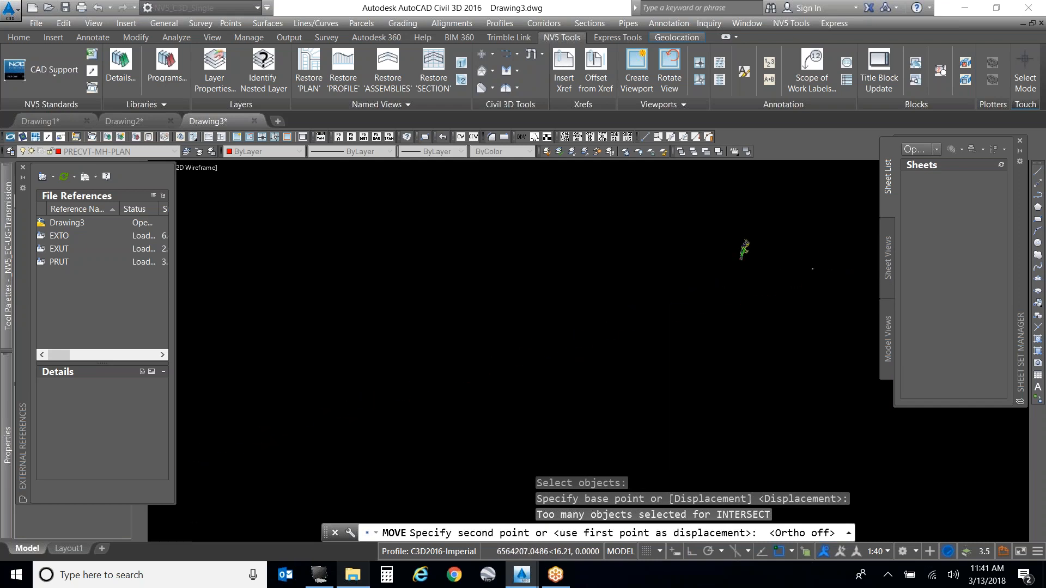
{"action": "scroll", "coordinate": [773, 243], "scroll_direction": "up", "scroll_amount": 5}
{"action": "left_click", "coordinate": [649, 222]}
{"action": "scroll", "coordinate": [534, 224], "scroll_direction": "up", "scroll_amount": 5}
{"action": "scroll", "coordinate": [626, 292], "scroll_direction": "down", "scroll_amount": 4}
{"action": "scroll", "coordinate": [537, 234], "scroll_direction": "up", "scroll_amount": 4}
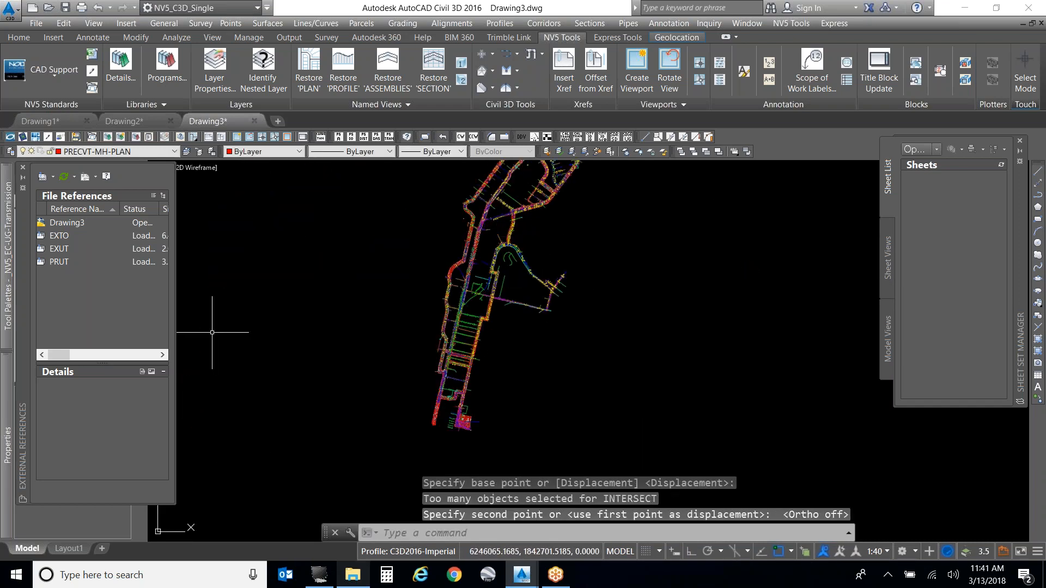
Step: Close the tool palettes and the External References palette so that the Toolspace is accessible
{"action": "mouse_move", "coordinate": [6, 263]}
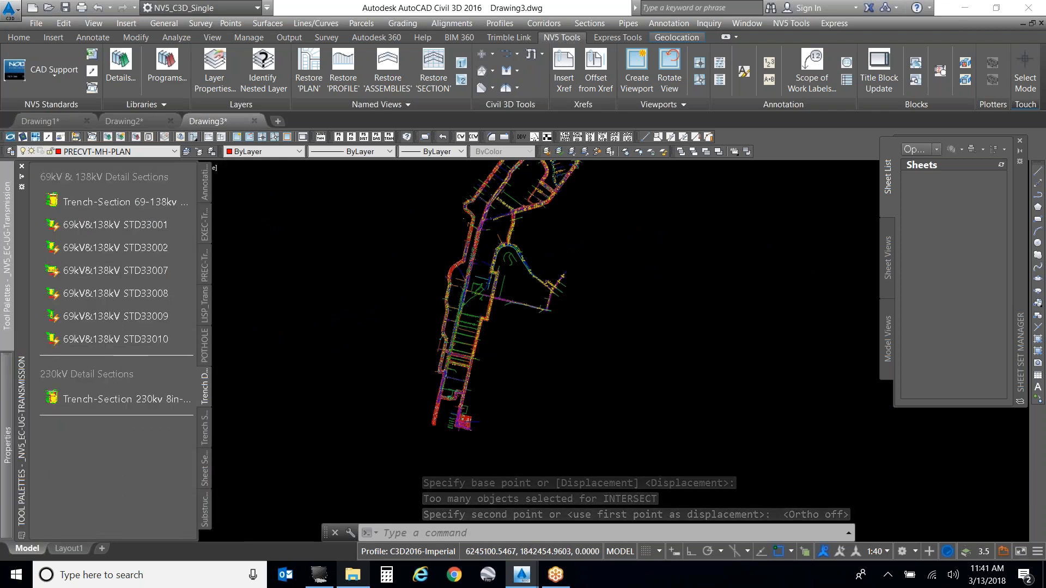
{"action": "left_click", "coordinate": [19, 37]}
{"action": "mouse_move", "coordinate": [13, 246]}
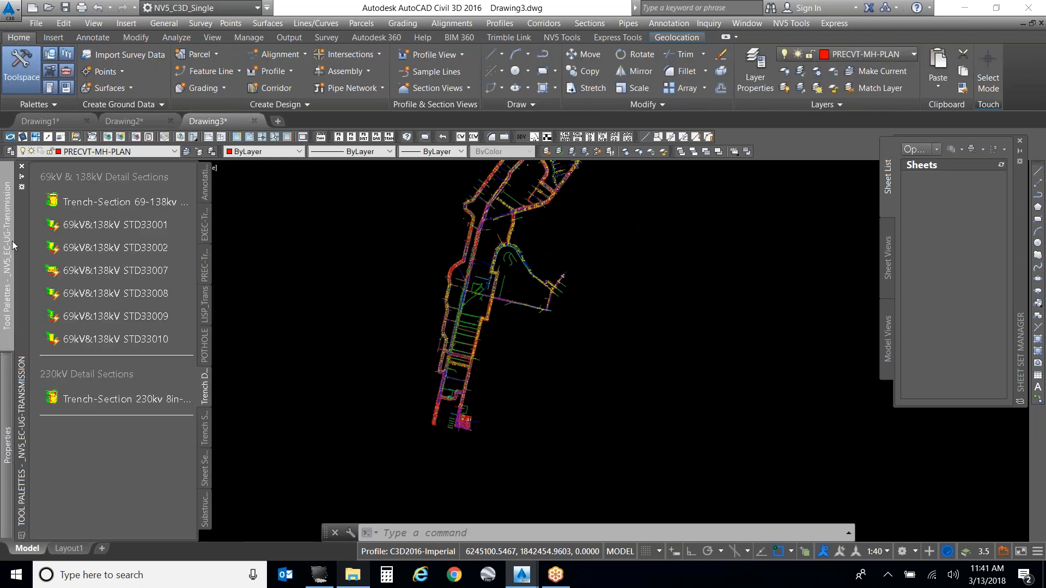
{"action": "left_click", "coordinate": [22, 167]}
{"action": "left_click", "coordinate": [22, 169]}
Step: Create a data shortcut reference to the TL659 alignment with the PR CL style and a label set other than Standard
{"action": "scroll", "coordinate": [114, 293], "scroll_direction": "down", "scroll_amount": 4}
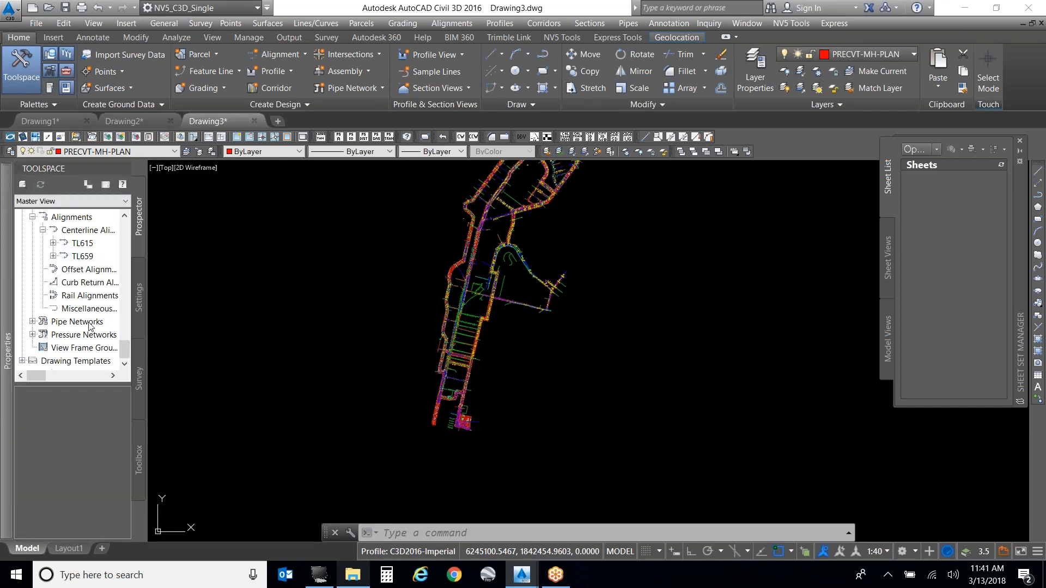
{"action": "left_click", "coordinate": [87, 295]}
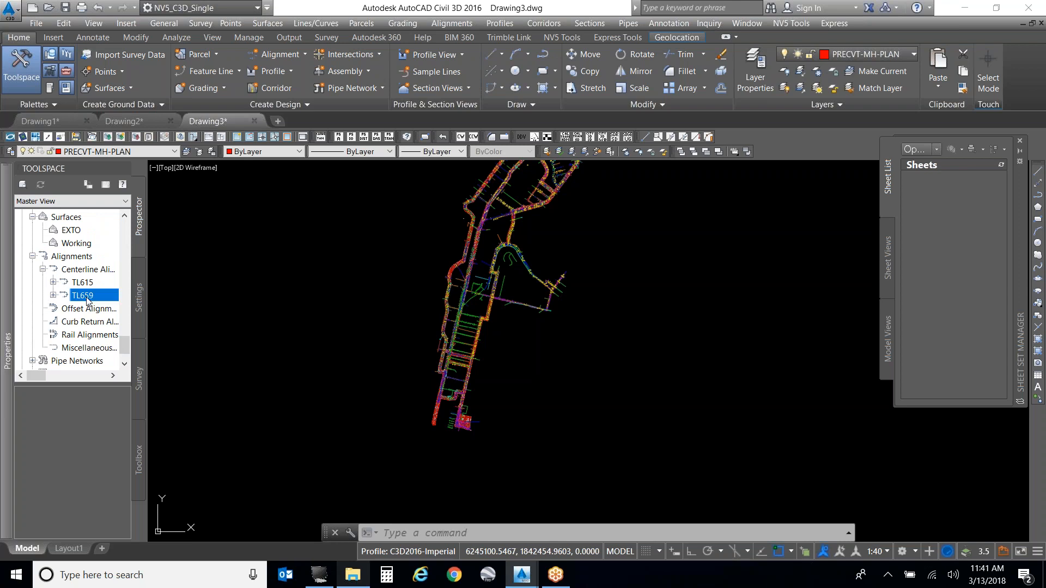
{"action": "right_click", "coordinate": [87, 296]}
{"action": "left_click", "coordinate": [137, 303]}
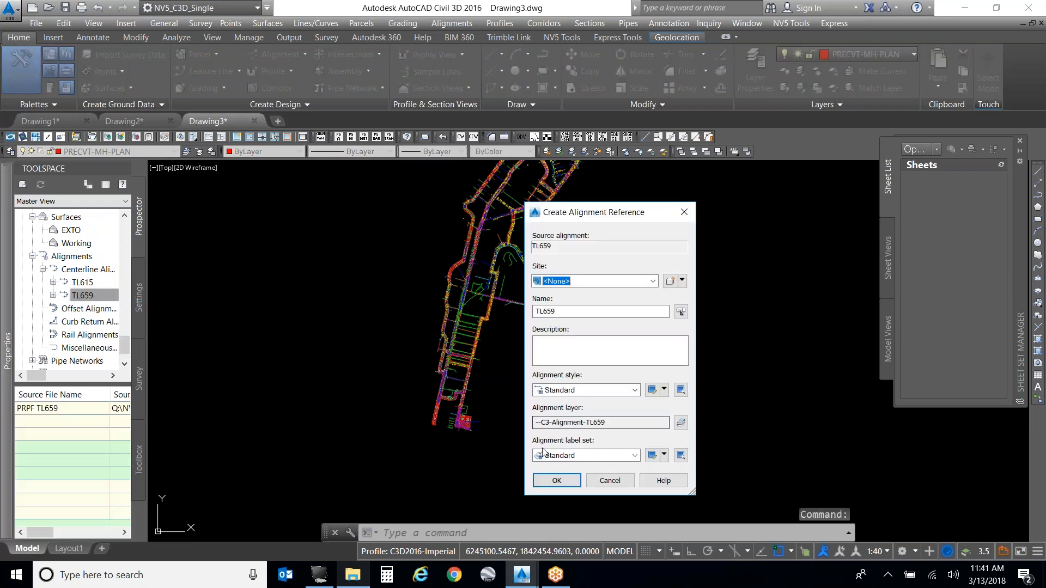
{"action": "left_click", "coordinate": [591, 390]}
{"action": "left_click", "coordinate": [569, 426]}
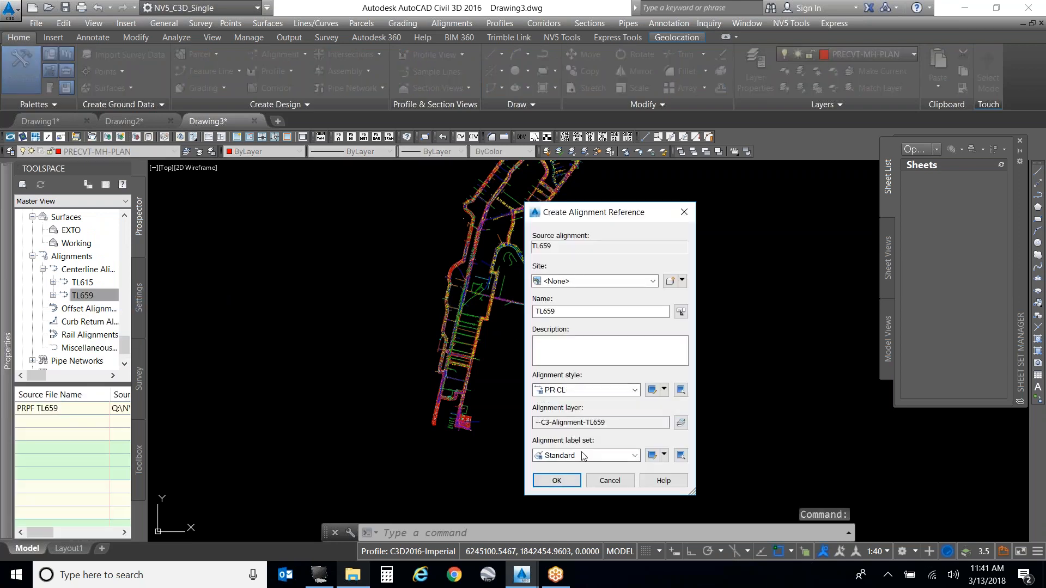
{"action": "left_click", "coordinate": [582, 455]}
{"action": "left_click", "coordinate": [567, 495]}
{"action": "left_click", "coordinate": [556, 482]}
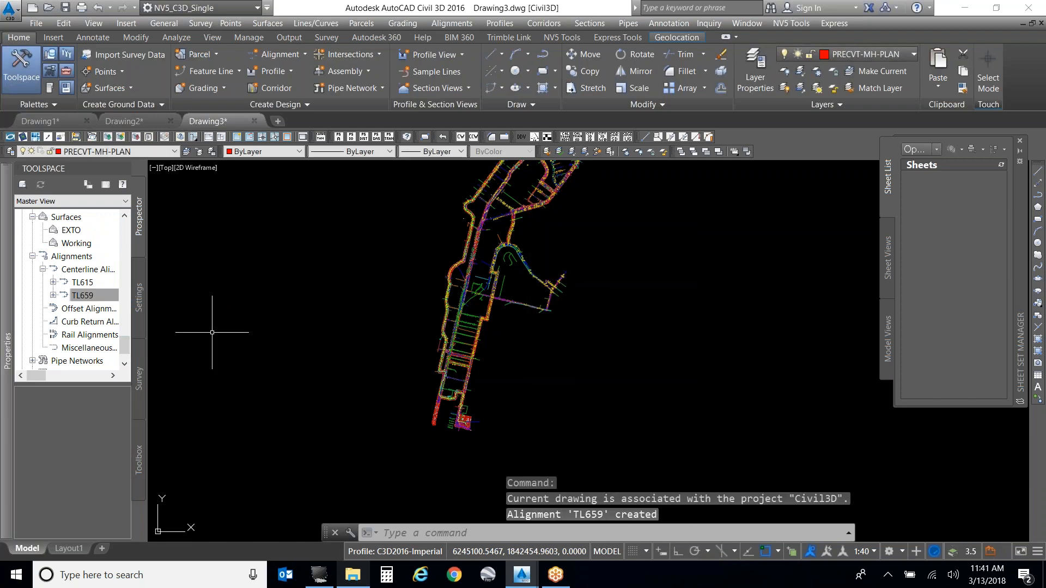
Step: Create a data shortcut reference to the EXTO surface, replacing its Standard surface style with another one
{"action": "scroll", "coordinate": [100, 303], "scroll_direction": "down", "scroll_amount": 1}
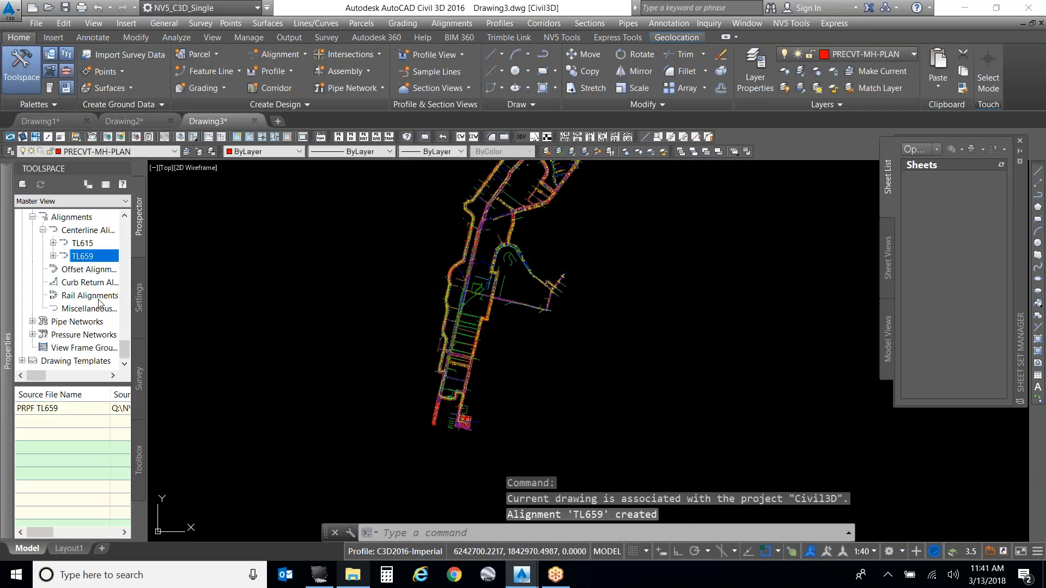
{"action": "scroll", "coordinate": [72, 333], "scroll_direction": "up", "scroll_amount": 2}
{"action": "right_click", "coordinate": [66, 269]}
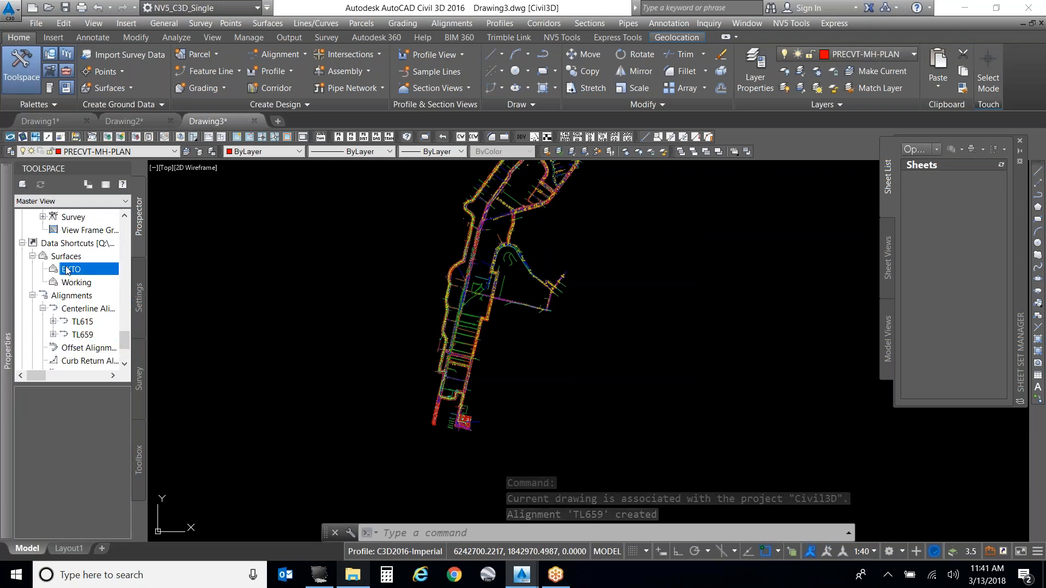
{"action": "left_click", "coordinate": [122, 273]}
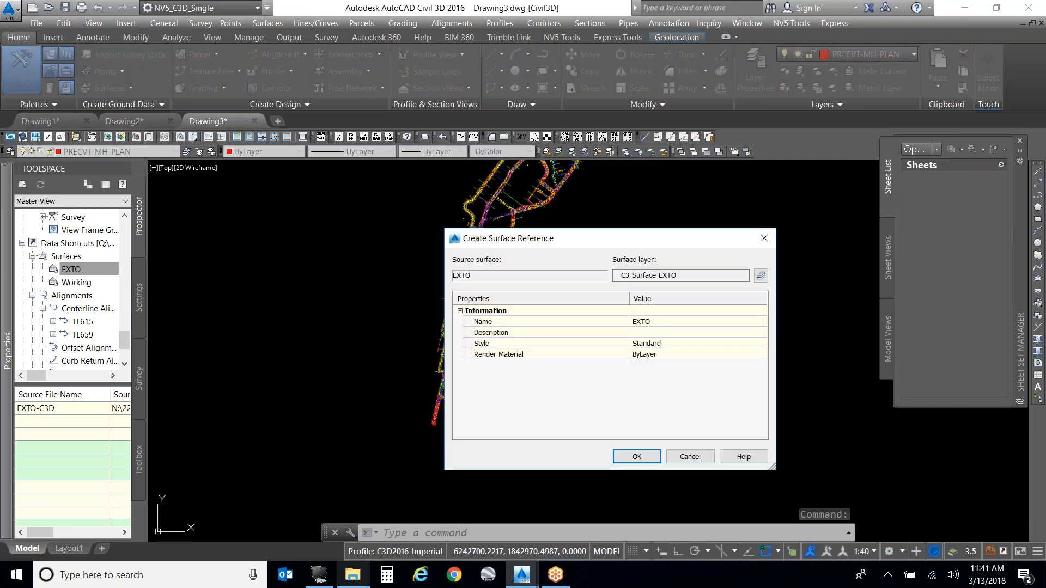
{"action": "left_click", "coordinate": [762, 343]}
{"action": "left_click", "coordinate": [761, 344]}
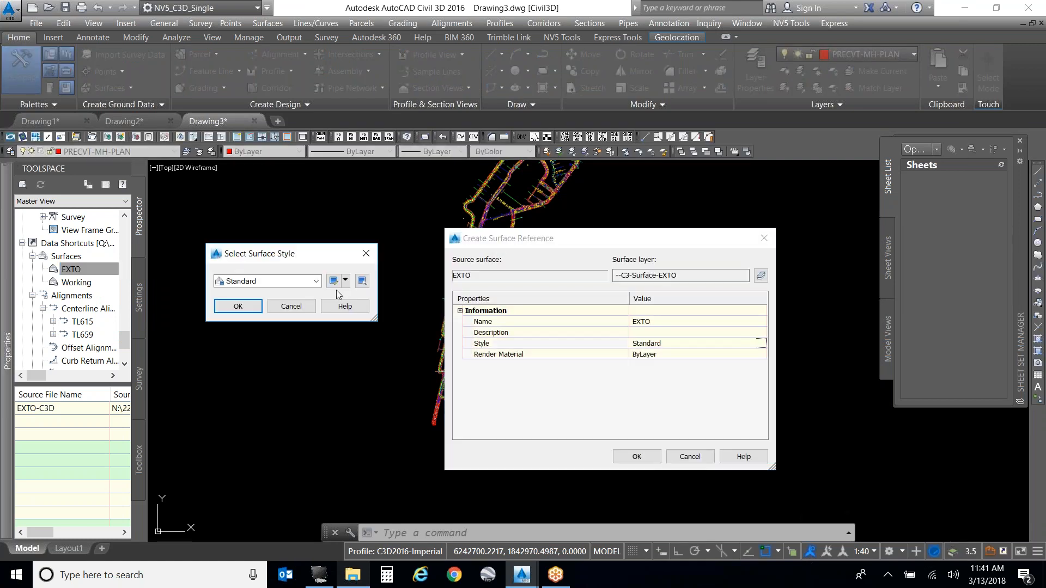
{"action": "left_click", "coordinate": [295, 281]}
{"action": "left_click", "coordinate": [250, 332]}
{"action": "left_click", "coordinate": [235, 304]}
{"action": "left_click", "coordinate": [637, 456]}
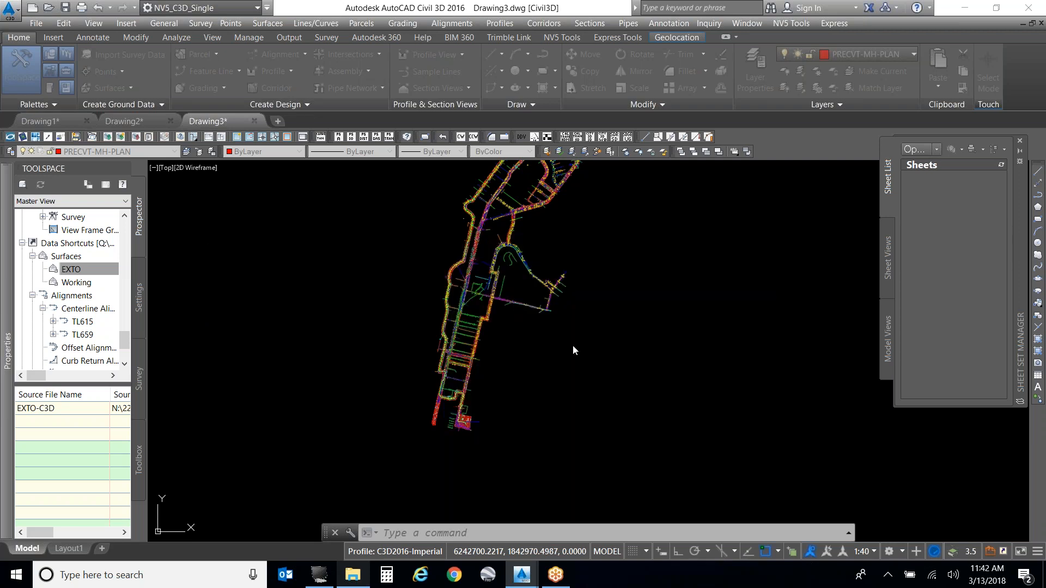
Step: Create a reference to the EXGS pipe network with the EXGS parts list and EXTO as its reference surface
{"action": "scroll", "coordinate": [99, 297], "scroll_direction": "down", "scroll_amount": 3}
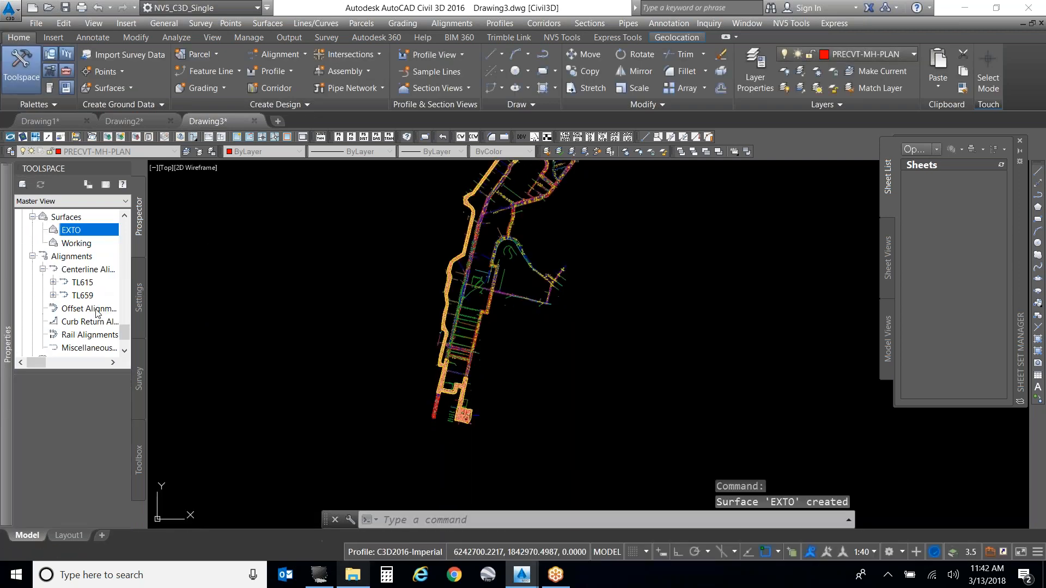
{"action": "double_click", "coordinate": [92, 312]}
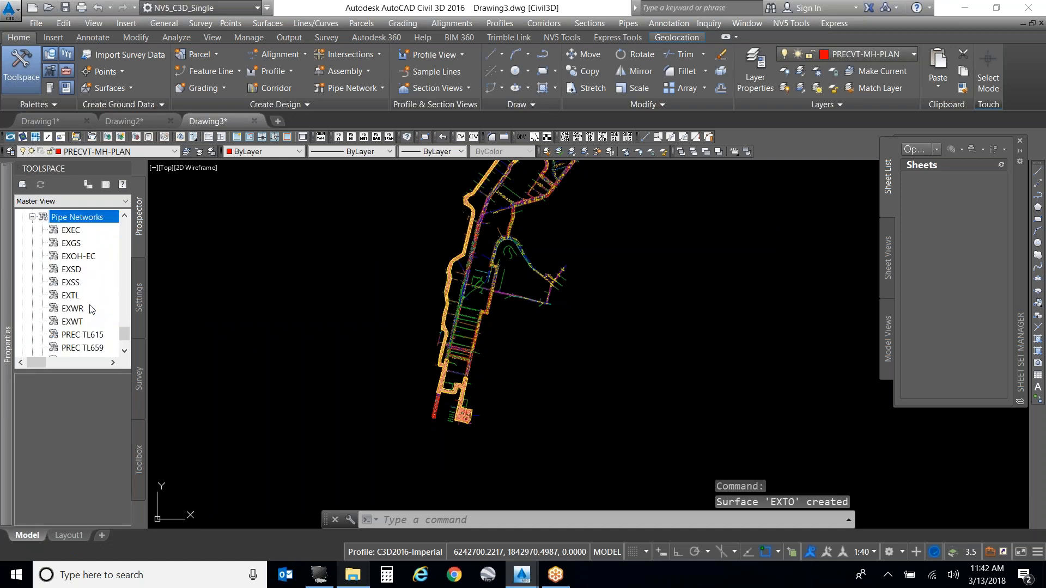
{"action": "left_click", "coordinate": [65, 242]}
{"action": "right_click", "coordinate": [68, 243]}
{"action": "left_click", "coordinate": [106, 254]}
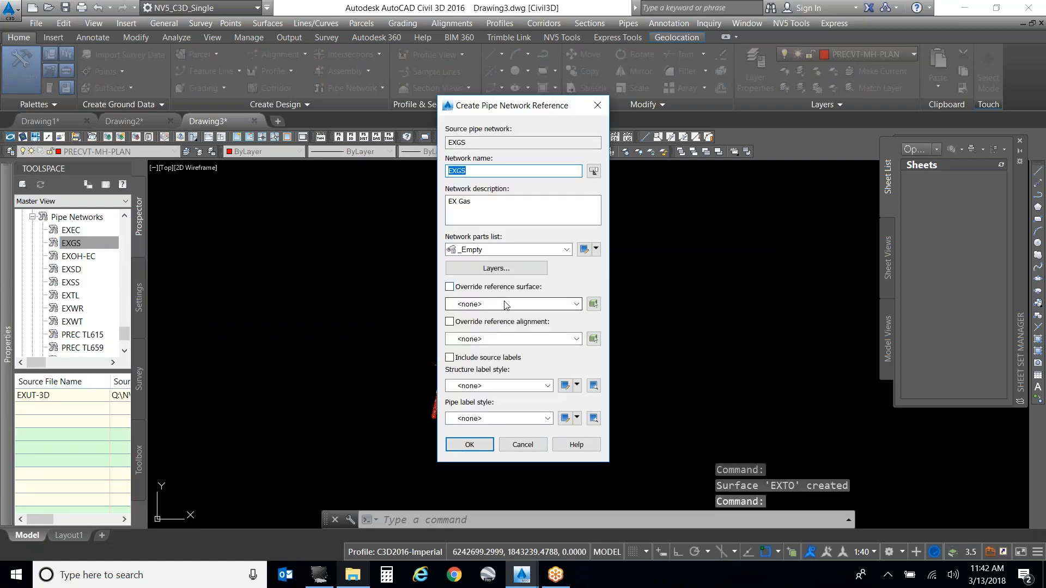
{"action": "left_click", "coordinate": [502, 249]}
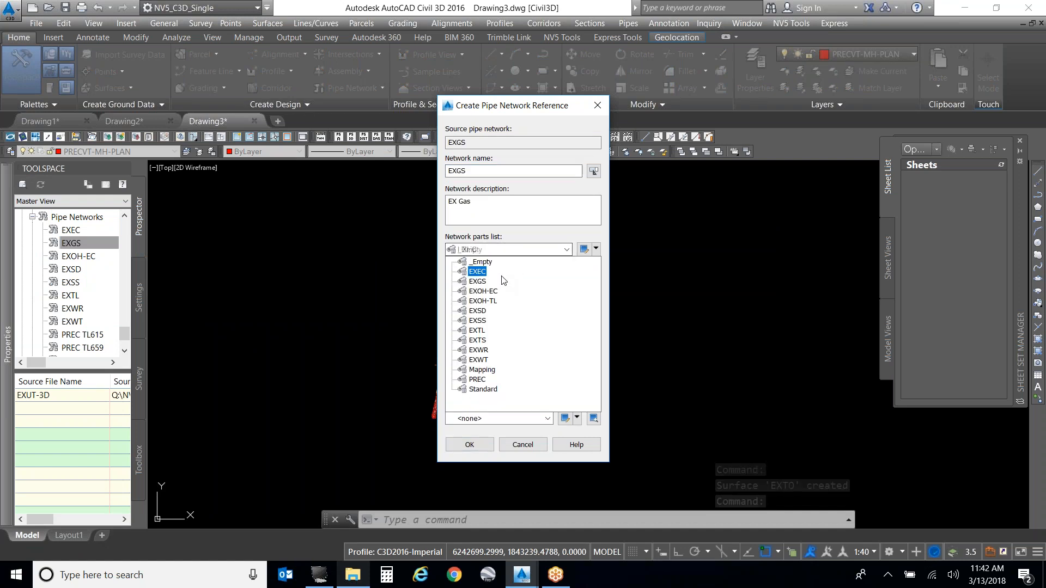
{"action": "left_click", "coordinate": [472, 282]}
{"action": "left_click", "coordinate": [497, 303]}
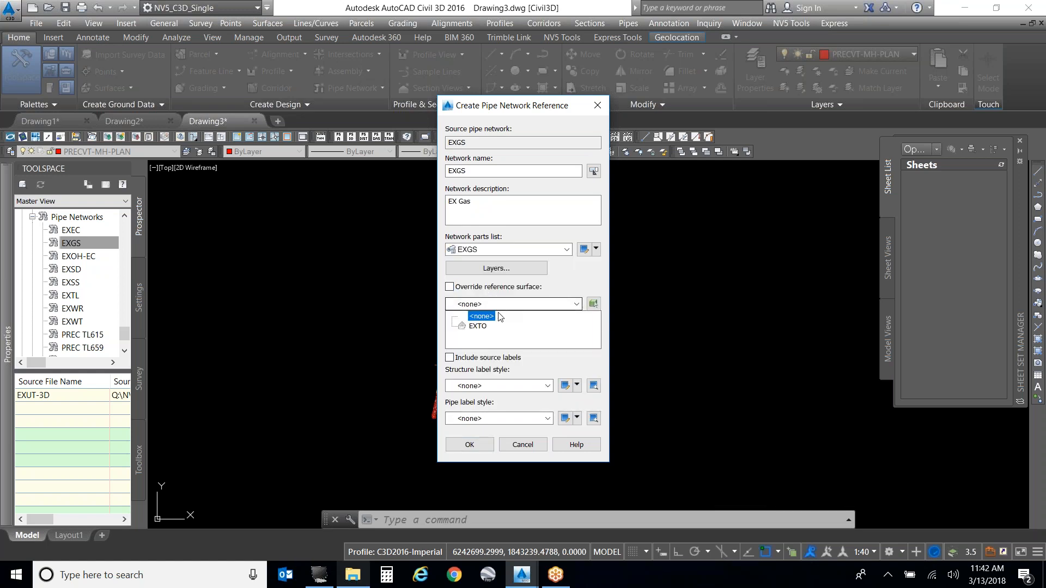
{"action": "left_click", "coordinate": [479, 325]}
{"action": "left_click", "coordinate": [469, 445]}
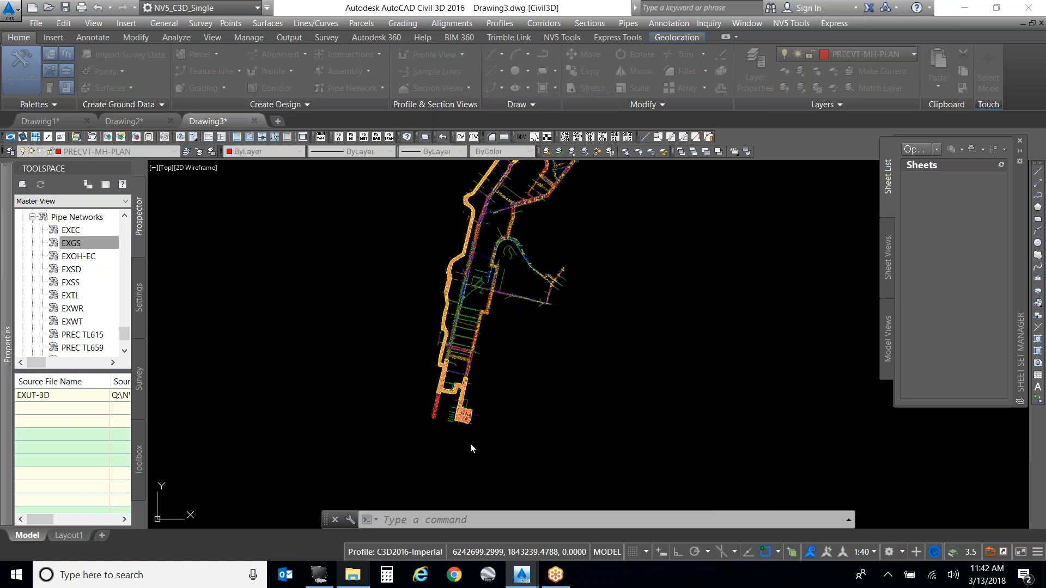
Step: Create a reference to the EXSD pipe network with the EXSD parts list and EXTO as its reference surface
{"action": "left_click", "coordinate": [74, 272]}
{"action": "right_click", "coordinate": [86, 271]}
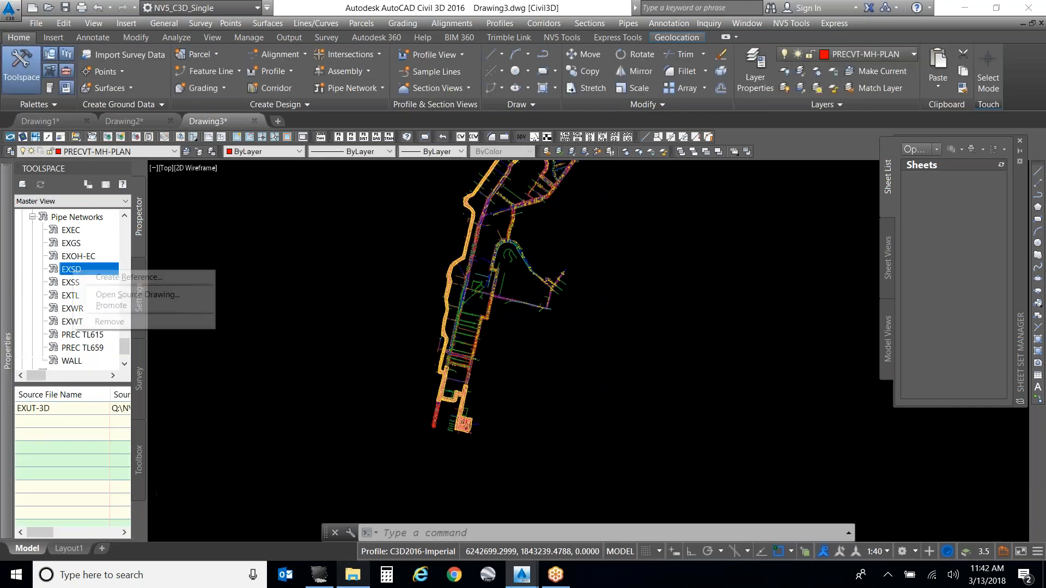
{"action": "left_click", "coordinate": [128, 277]}
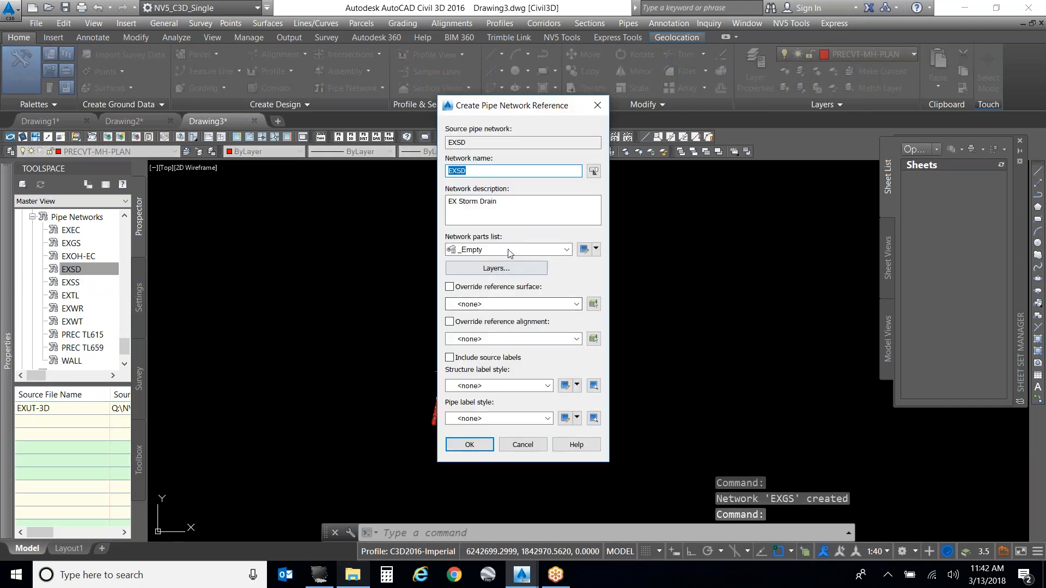
{"action": "left_click", "coordinate": [506, 249]}
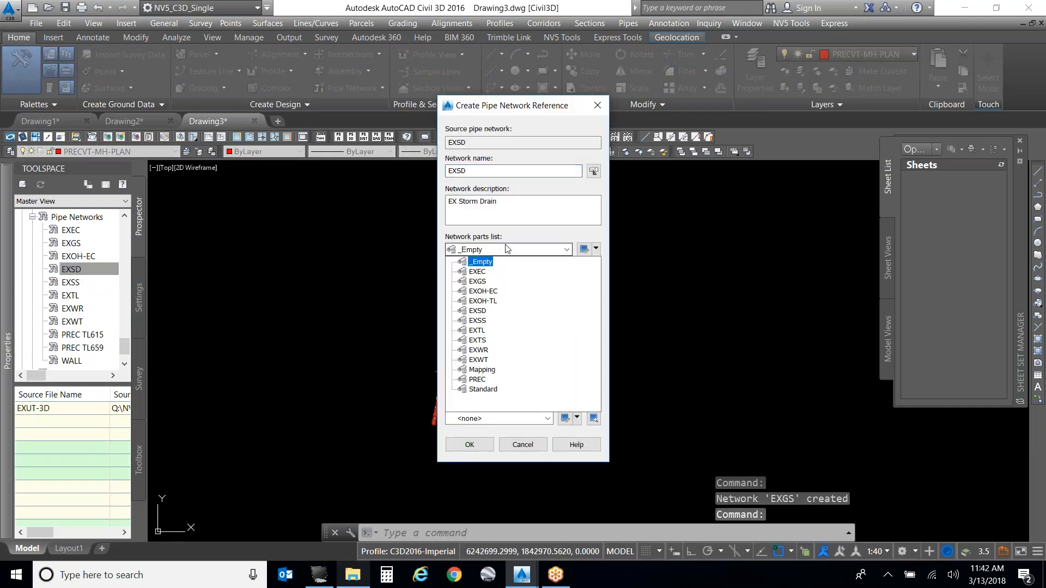
{"action": "left_click", "coordinate": [490, 310]}
{"action": "left_click", "coordinate": [500, 304]}
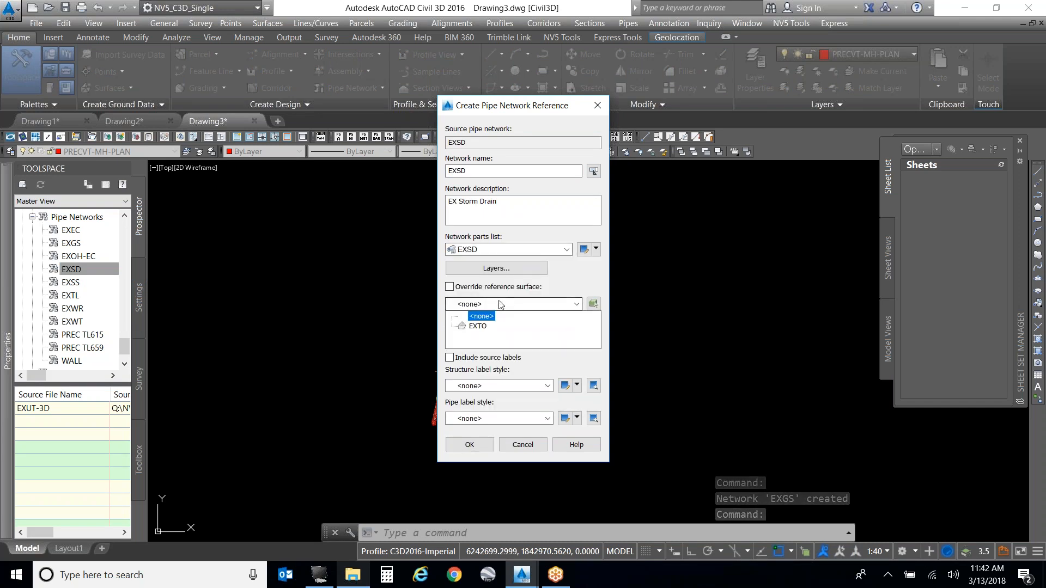
{"action": "left_click", "coordinate": [477, 327]}
{"action": "left_click", "coordinate": [475, 446]}
Step: Create a reference to the EXSS pipe network with the EXSS parts list and EXTO reference surface, and dismiss the event log
{"action": "right_click", "coordinate": [81, 284]}
{"action": "left_click", "coordinate": [90, 292]}
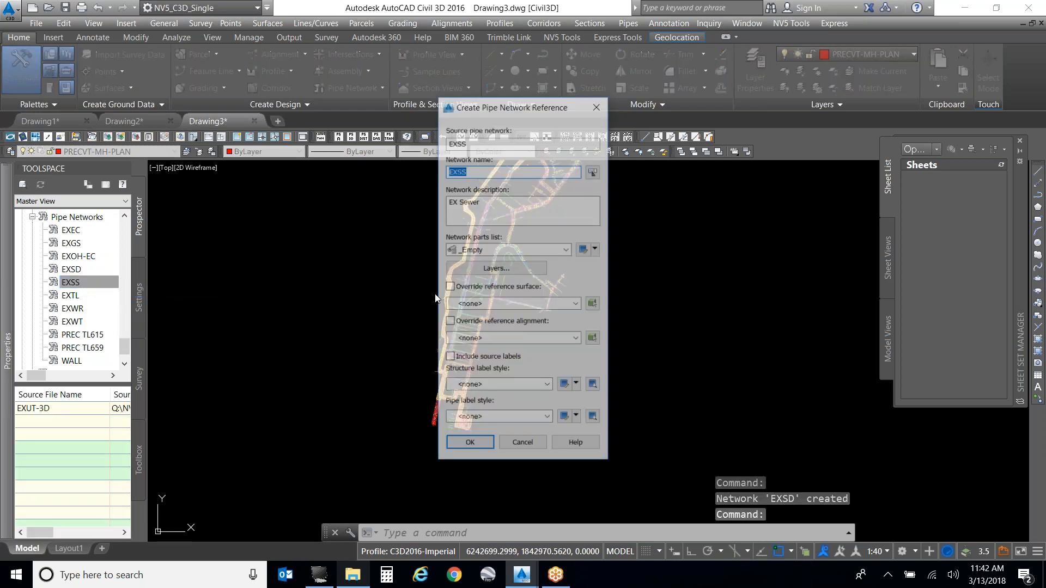
{"action": "left_click", "coordinate": [509, 249]}
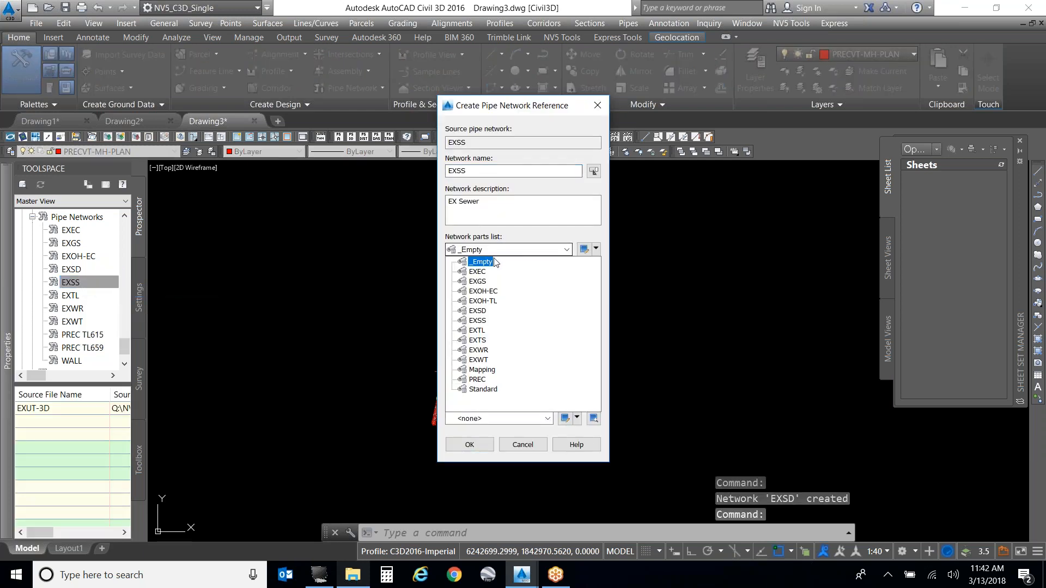
{"action": "left_click", "coordinate": [478, 322]}
{"action": "left_click", "coordinate": [490, 304]}
{"action": "left_click", "coordinate": [478, 326]}
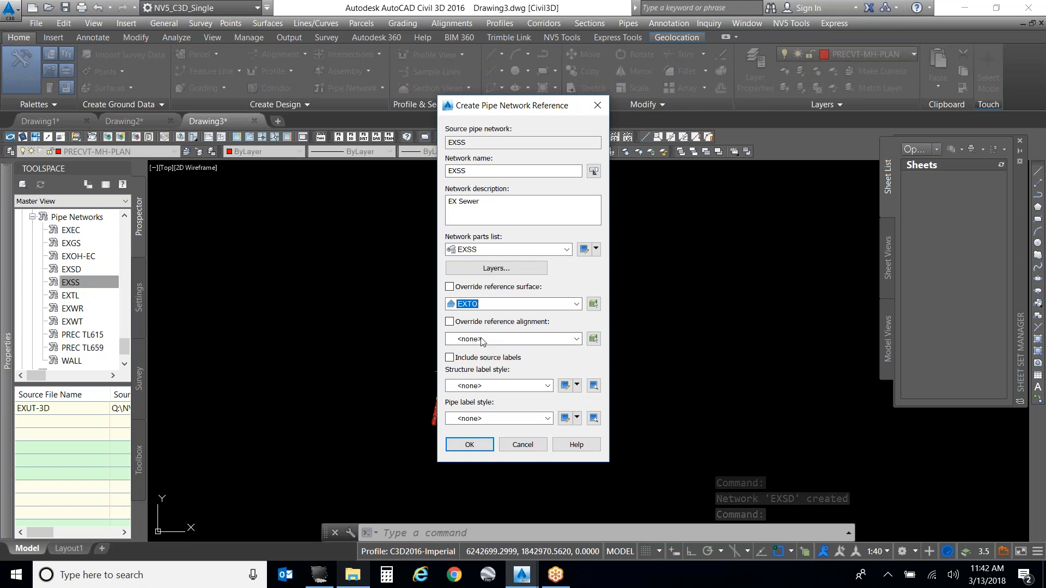
{"action": "left_click", "coordinate": [482, 338]}
{"action": "left_click", "coordinate": [482, 350]}
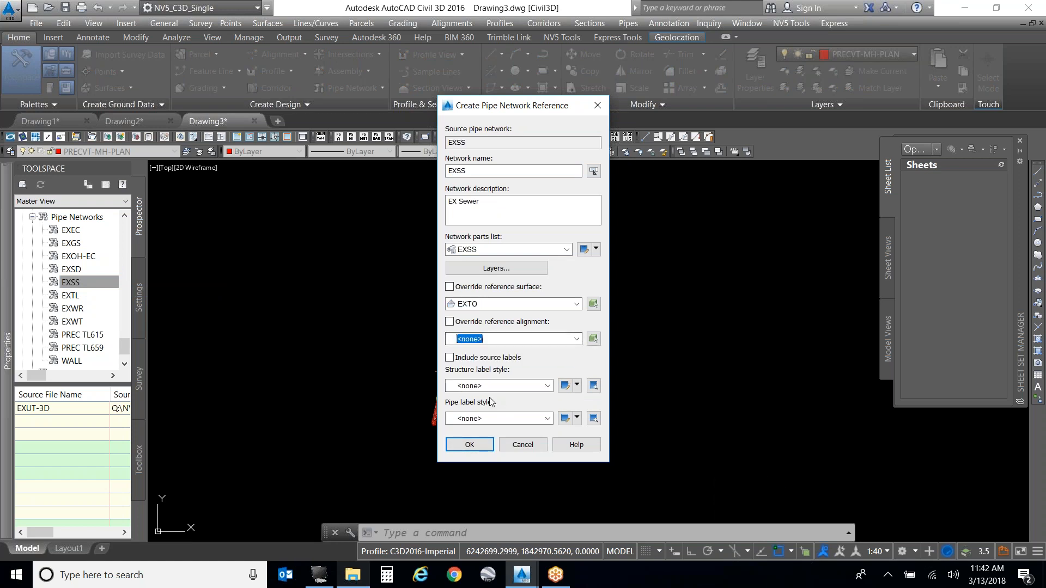
{"action": "left_click", "coordinate": [470, 444]}
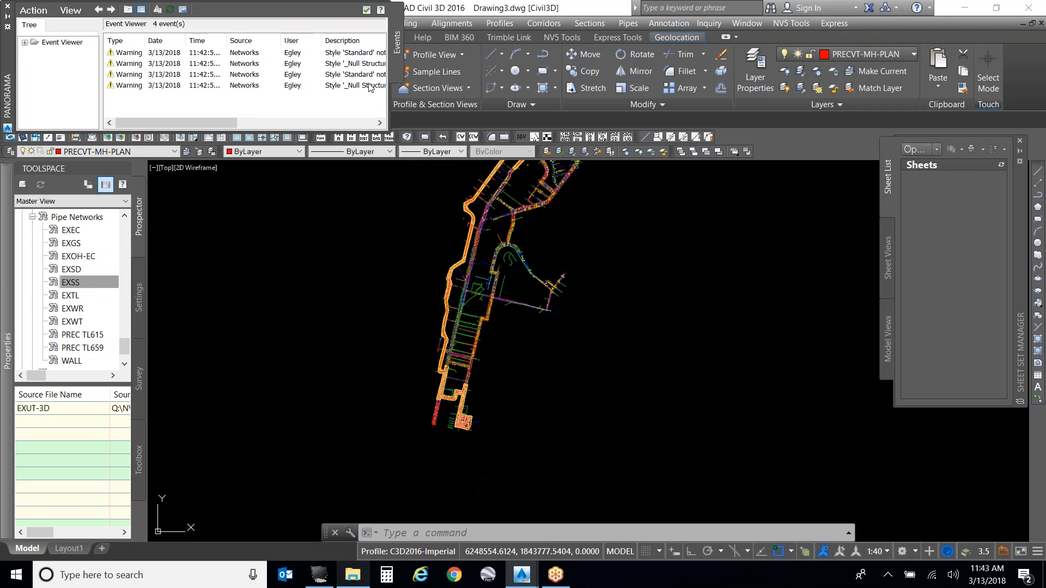
{"action": "left_click", "coordinate": [367, 10]}
Step: Inspect a referenced sewer lateral in plan by selecting its pipe, and clear the selection
{"action": "scroll", "coordinate": [455, 335], "scroll_direction": "up", "scroll_amount": 10}
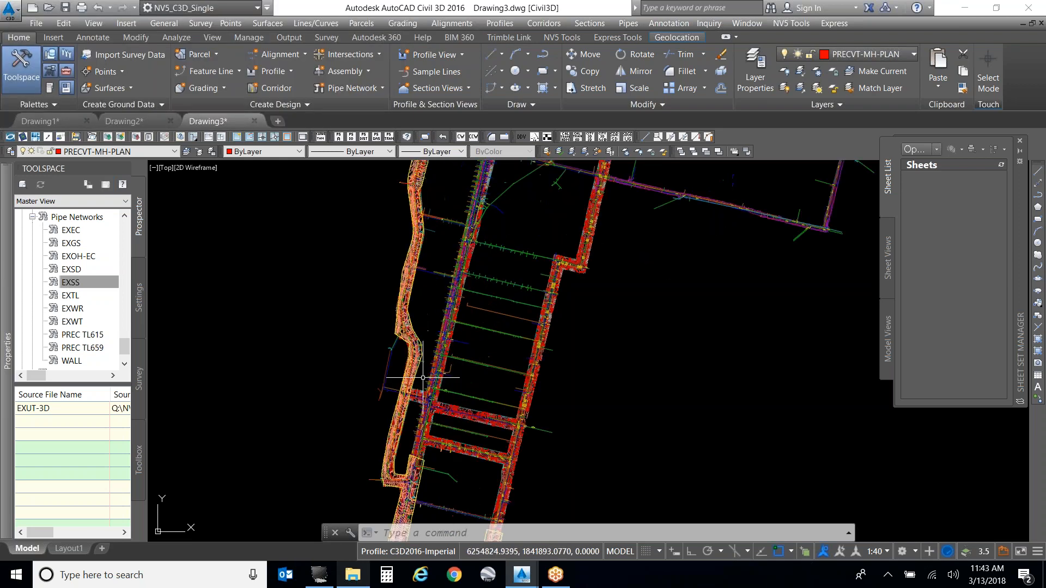
{"action": "scroll", "coordinate": [484, 351], "scroll_direction": "up", "scroll_amount": 5}
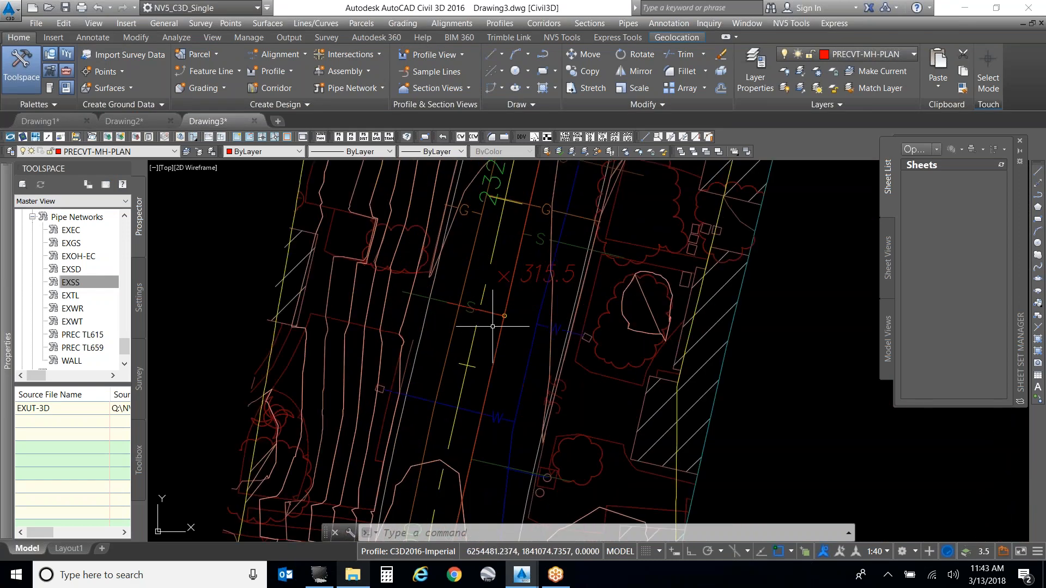
{"action": "scroll", "coordinate": [468, 351], "scroll_direction": "down", "scroll_amount": 3}
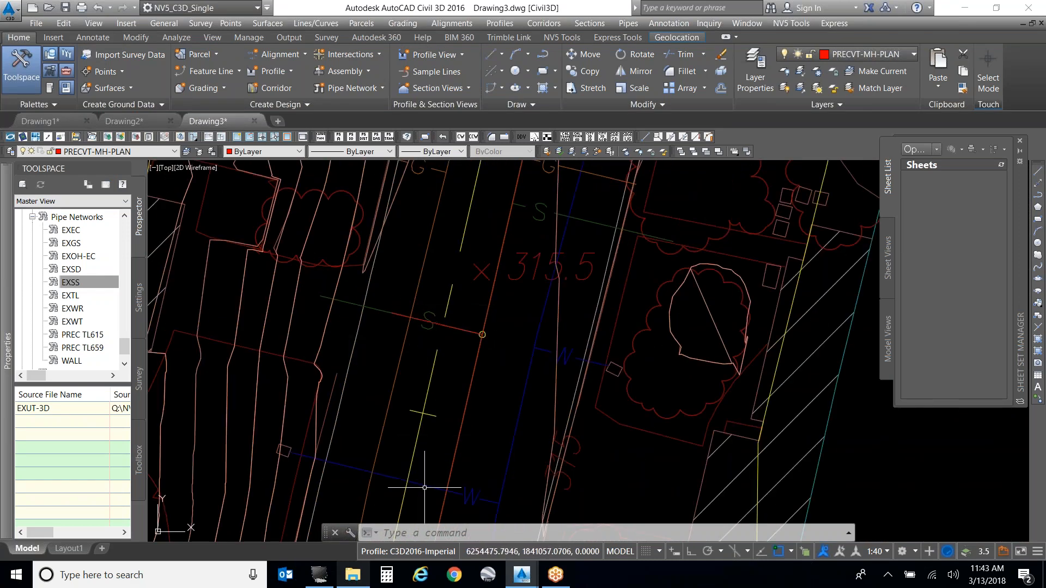
{"action": "left_click", "coordinate": [457, 329]}
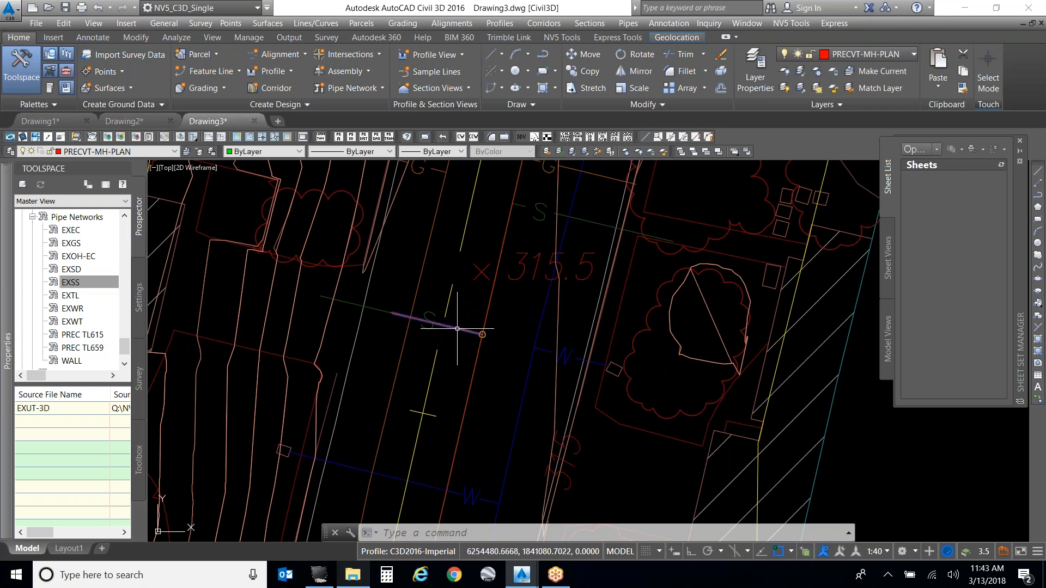
{"action": "scroll", "coordinate": [450, 258], "scroll_direction": "down", "scroll_amount": 4}
{"action": "scroll", "coordinate": [455, 396], "scroll_direction": "up", "scroll_amount": 4}
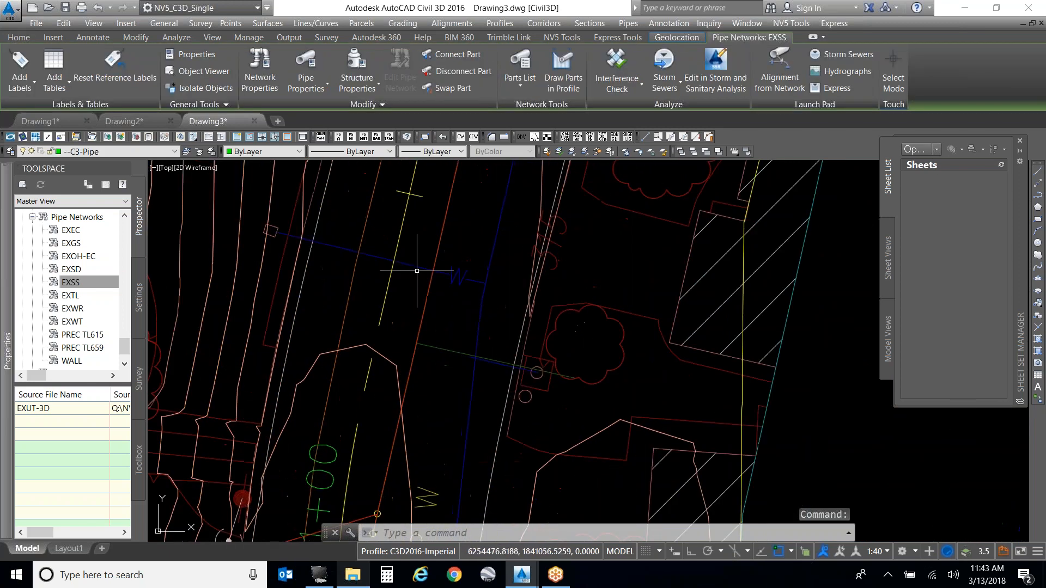
{"action": "key", "text": "Escape"}
Step: Check the water service lines crossing the street by selecting the utility xref linework, and clear each selection
{"action": "left_click", "coordinate": [407, 266]}
{"action": "left_click", "coordinate": [408, 246]}
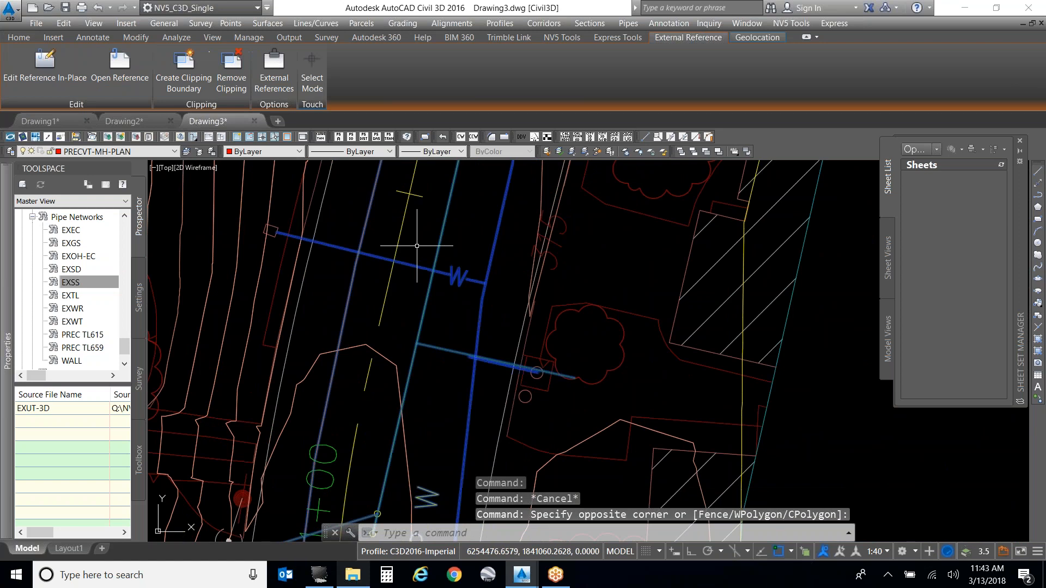
{"action": "left_click", "coordinate": [420, 282]}
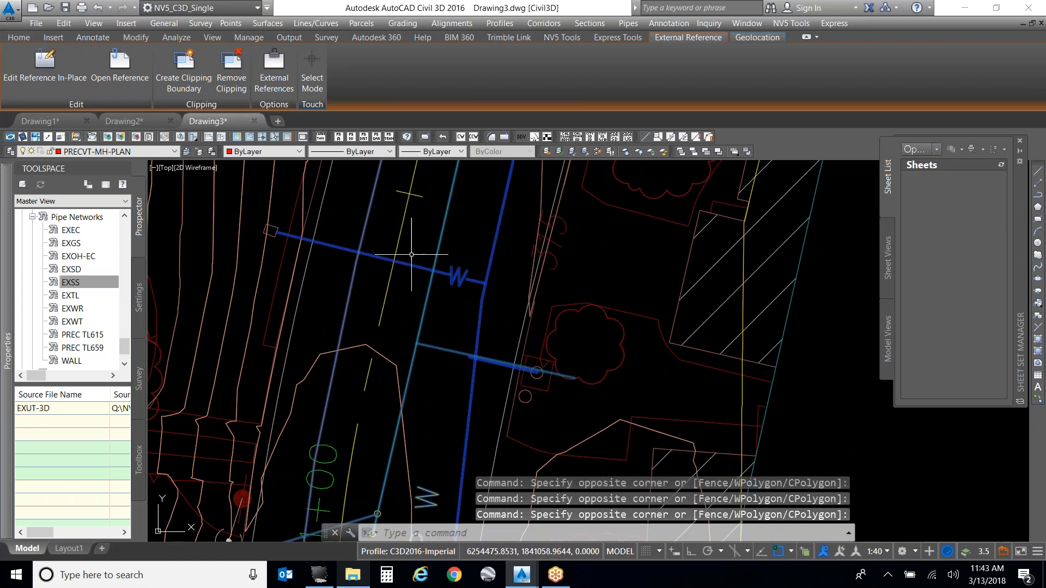
{"action": "left_click", "coordinate": [417, 290]}
{"action": "key", "text": "Escape"}
{"action": "left_click", "coordinate": [419, 290]}
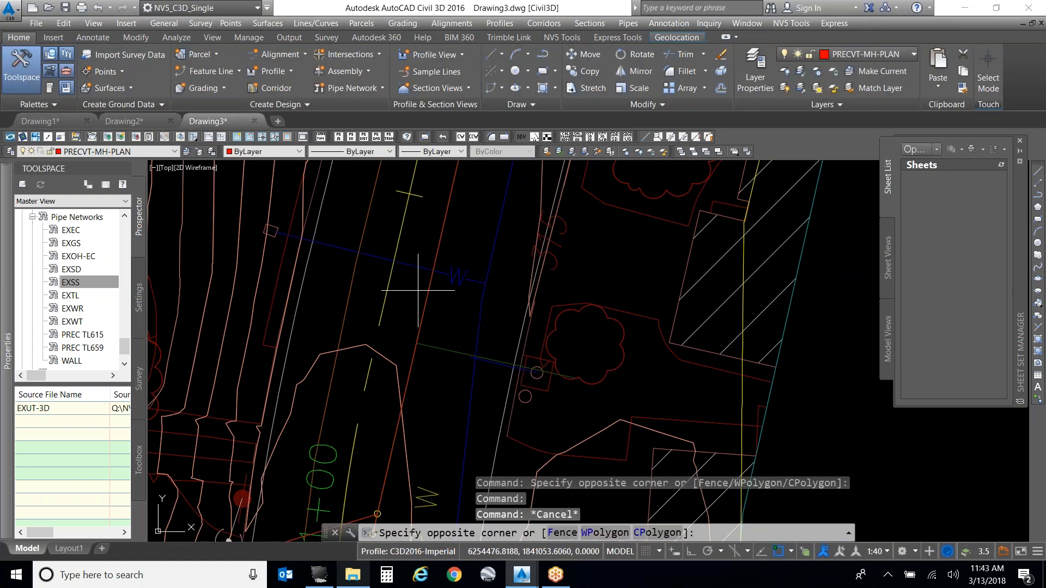
{"action": "left_click", "coordinate": [419, 257]}
{"action": "scroll", "coordinate": [416, 228], "scroll_direction": "down", "scroll_amount": 4}
{"action": "key", "text": "Escape"}
{"action": "key", "text": "Escape"}
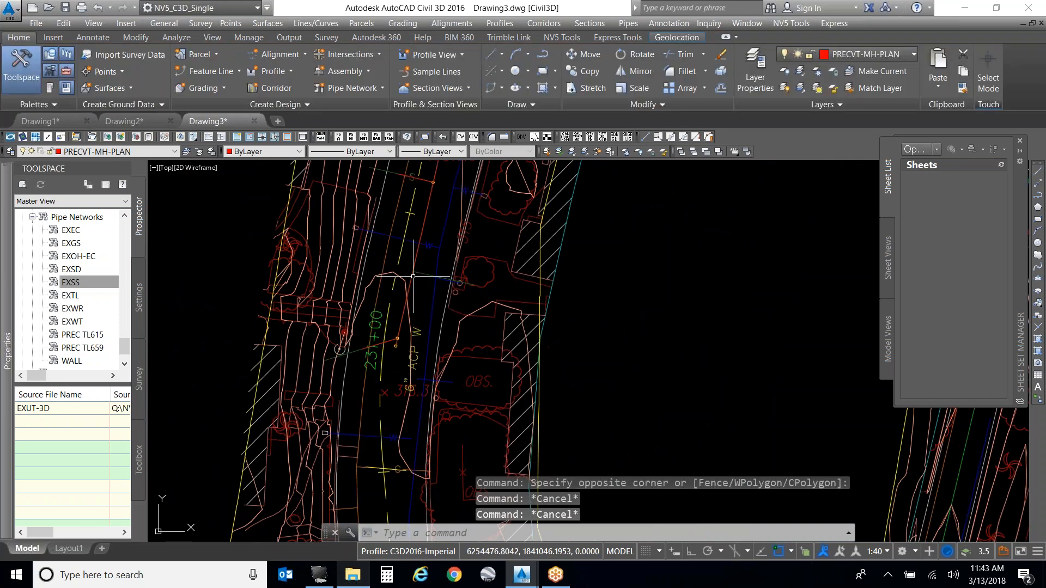
{"action": "scroll", "coordinate": [400, 445], "scroll_direction": "up", "scroll_amount": 5}
{"action": "left_click", "coordinate": [363, 431]}
{"action": "left_click", "coordinate": [353, 370]}
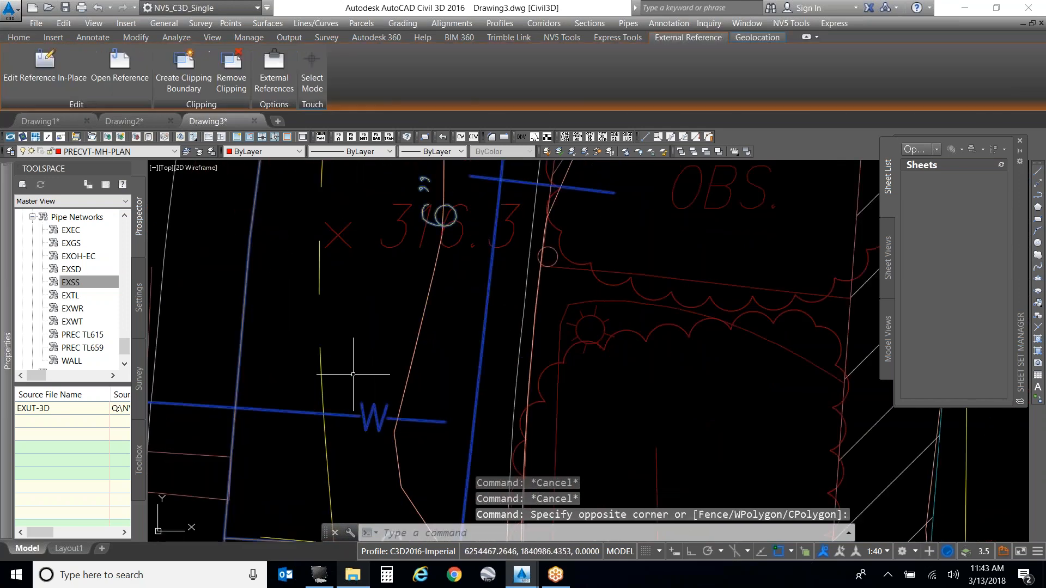
{"action": "scroll", "coordinate": [351, 351], "scroll_direction": "down", "scroll_amount": 4}
{"action": "key", "text": "Escape"}
Step: Identify the gas pipe crossing the road by selecting it, and clear the selection
{"action": "scroll", "coordinate": [361, 326], "scroll_direction": "up", "scroll_amount": 4}
{"action": "left_click", "coordinate": [361, 327]}
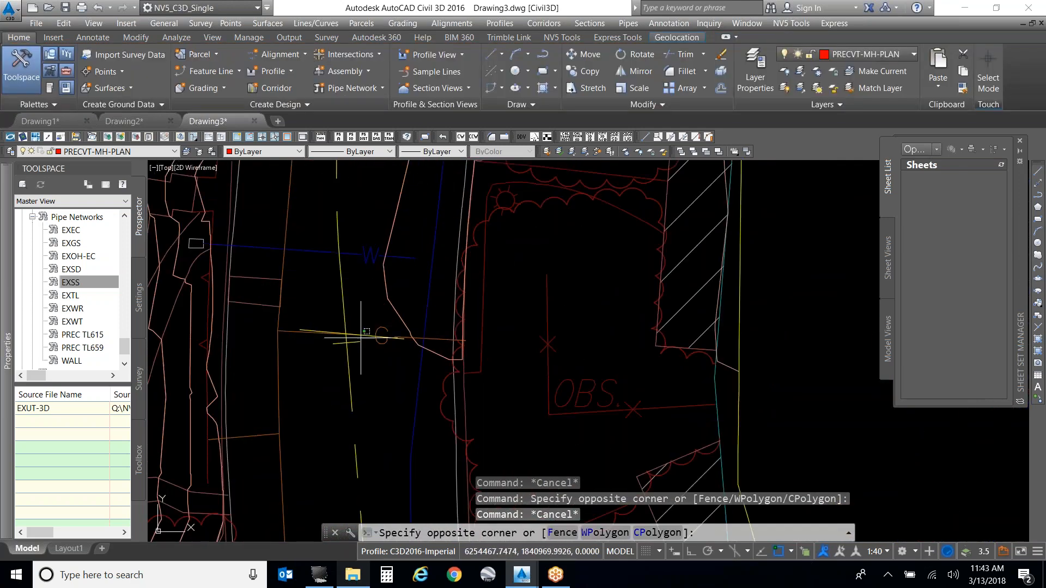
{"action": "key", "text": "Escape"}
{"action": "left_click", "coordinate": [364, 329]}
{"action": "key", "text": "Escape"}
{"action": "left_click", "coordinate": [364, 330]}
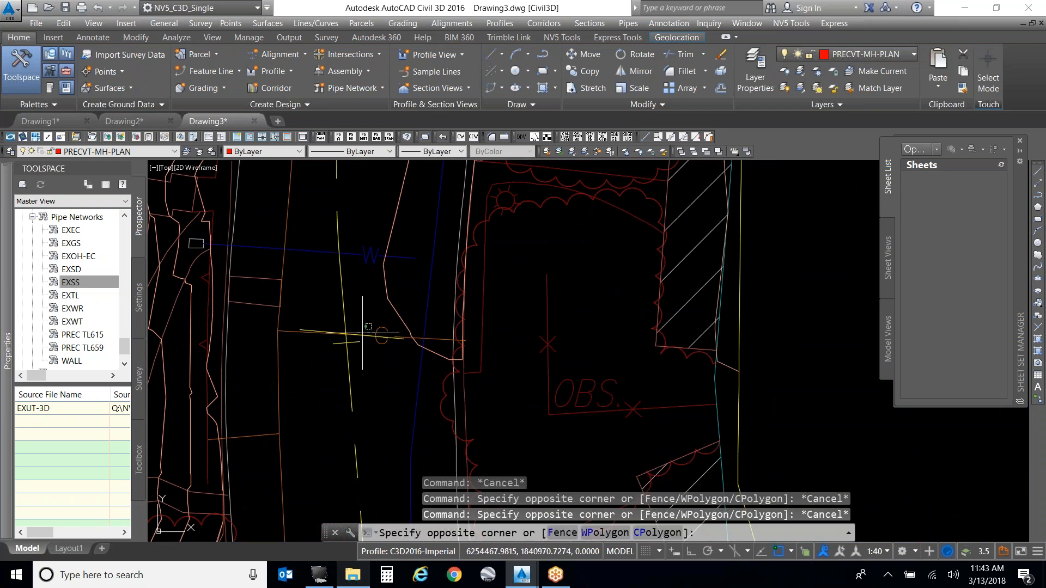
{"action": "left_click", "coordinate": [346, 334]}
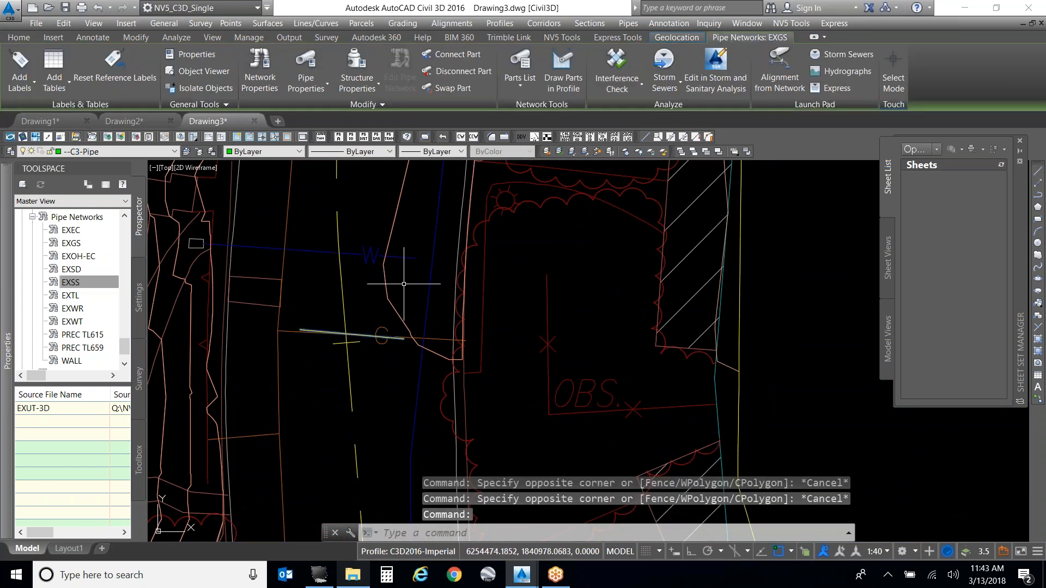
{"action": "key", "text": "Escape"}
{"action": "key", "text": "Escape"}
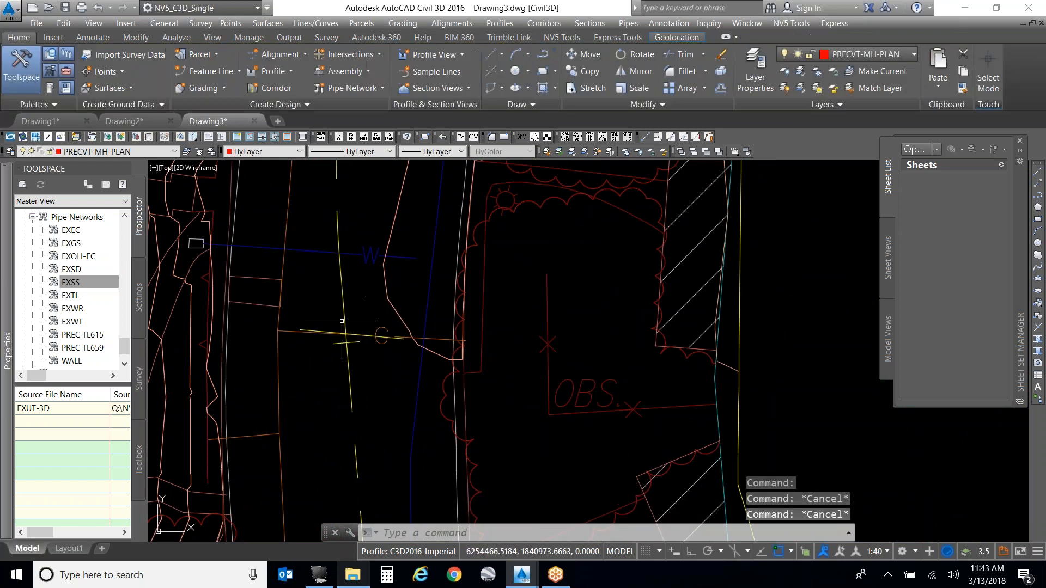
Step: Start a profile from surface for the TL659 alignment and add the EXTO surface to the profile list
{"action": "scroll", "coordinate": [341, 321], "scroll_direction": "down", "scroll_amount": 5}
{"action": "scroll", "coordinate": [341, 321], "scroll_direction": "up", "scroll_amount": 6}
{"action": "scroll", "coordinate": [339, 359], "scroll_direction": "down", "scroll_amount": 7}
{"action": "scroll", "coordinate": [438, 354], "scroll_direction": "down", "scroll_amount": 3}
{"action": "scroll", "coordinate": [549, 301], "scroll_direction": "up", "scroll_amount": 3}
{"action": "scroll", "coordinate": [437, 381], "scroll_direction": "up", "scroll_amount": 5}
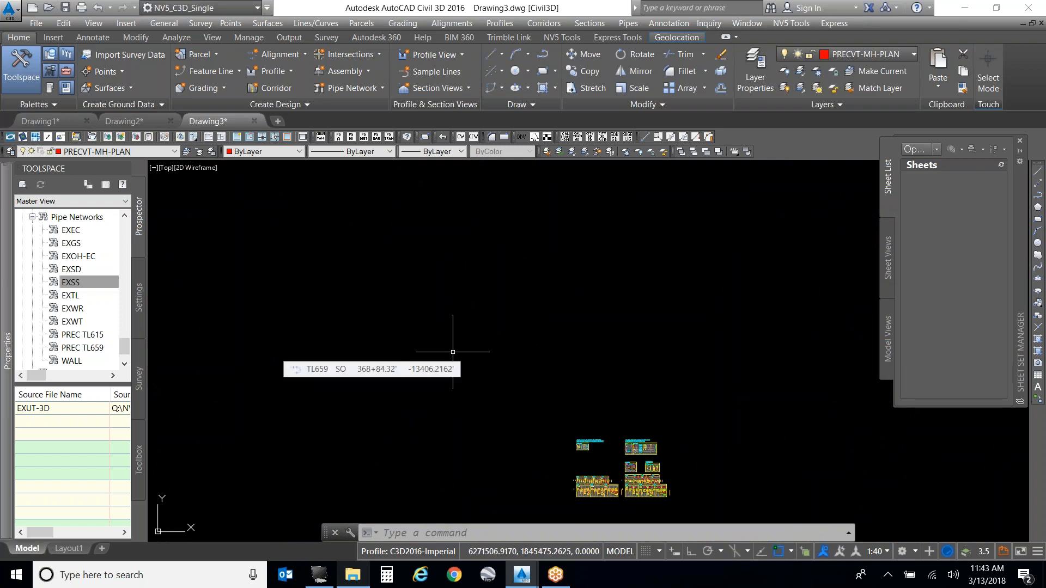
{"action": "left_click", "coordinate": [514, 24]}
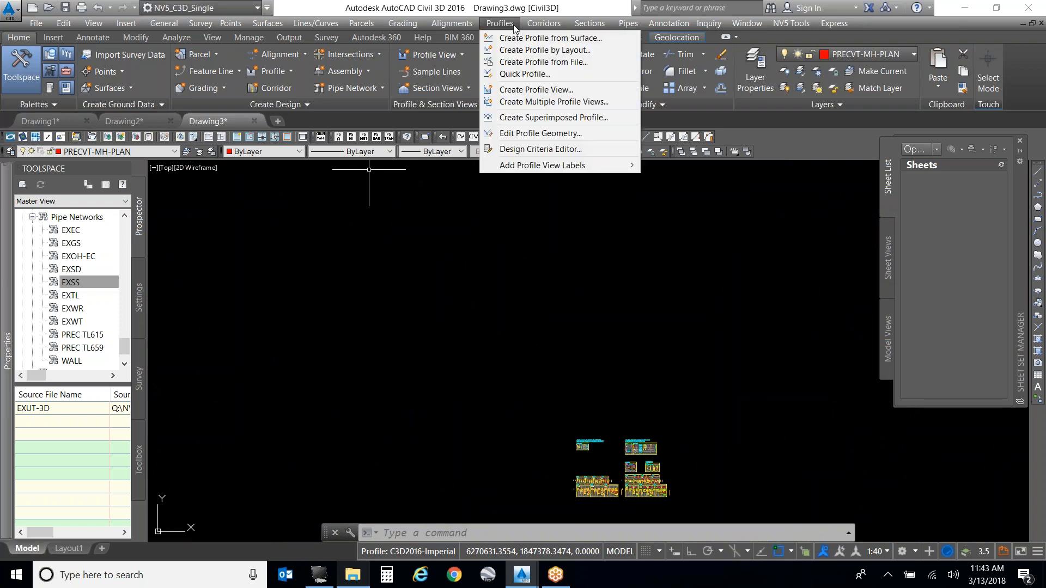
{"action": "left_click", "coordinate": [551, 38]}
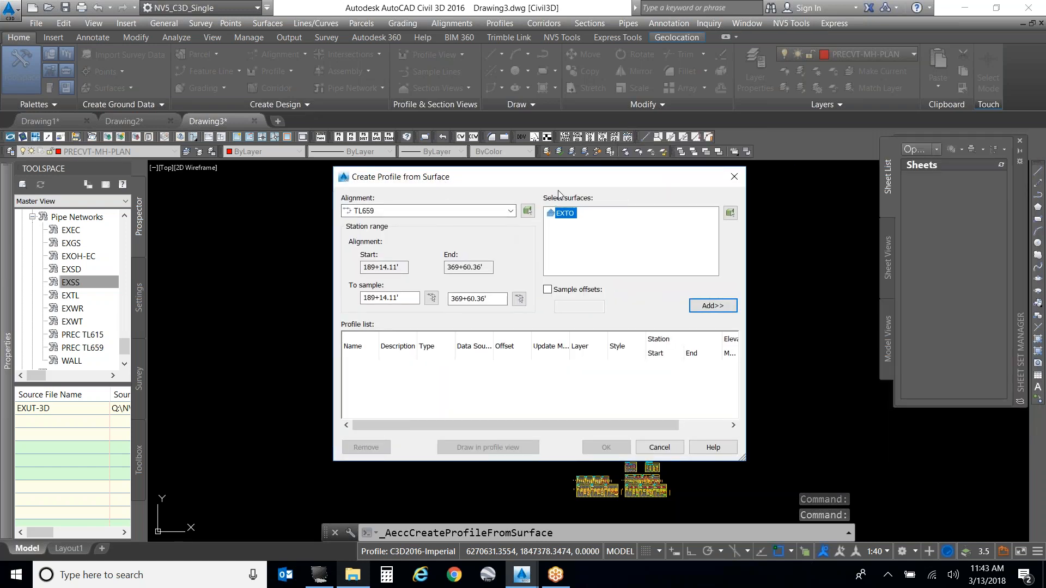
{"action": "left_click", "coordinate": [509, 211]}
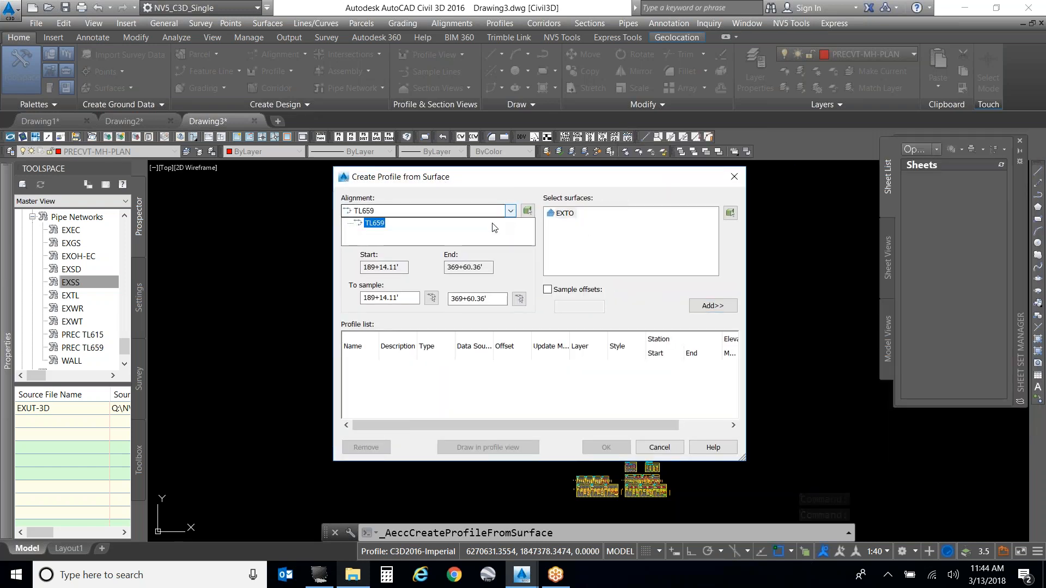
{"action": "left_click", "coordinate": [518, 211]}
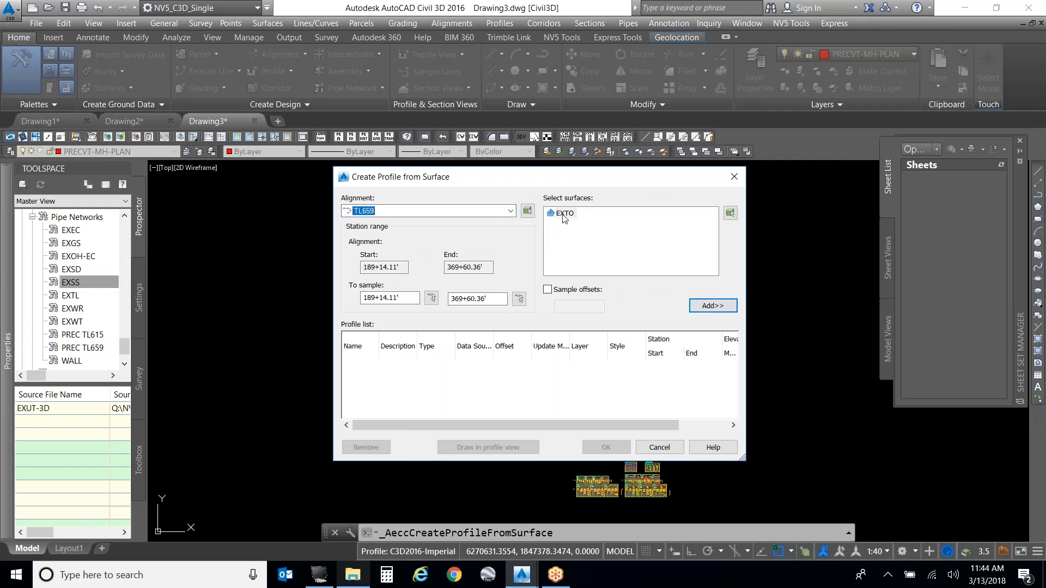
{"action": "left_click", "coordinate": [564, 217]}
{"action": "left_click", "coordinate": [694, 310]}
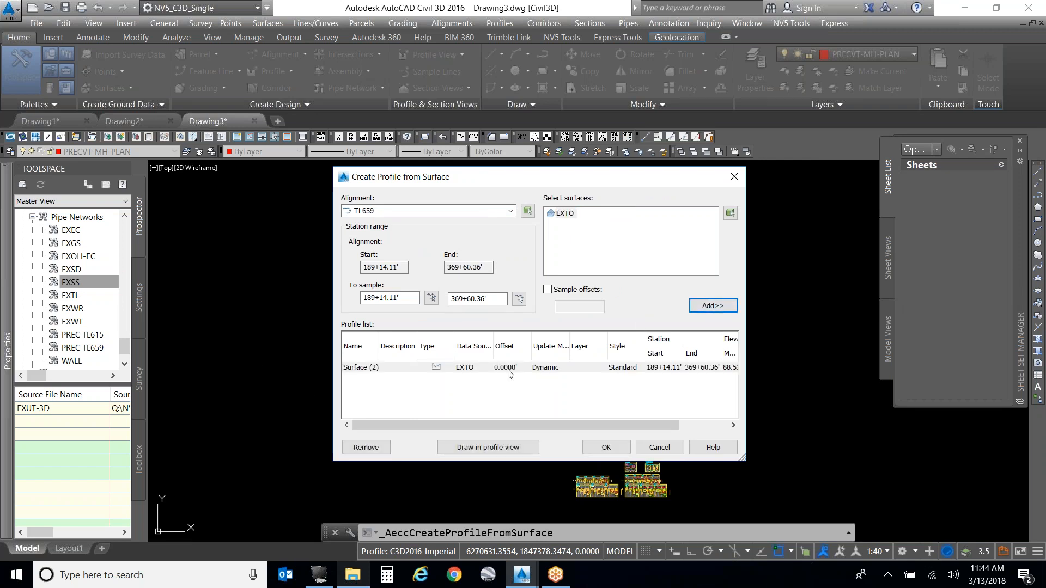
Step: Set the sampled EXTO profile's style to EX - Topography
{"action": "left_click", "coordinate": [631, 368]}
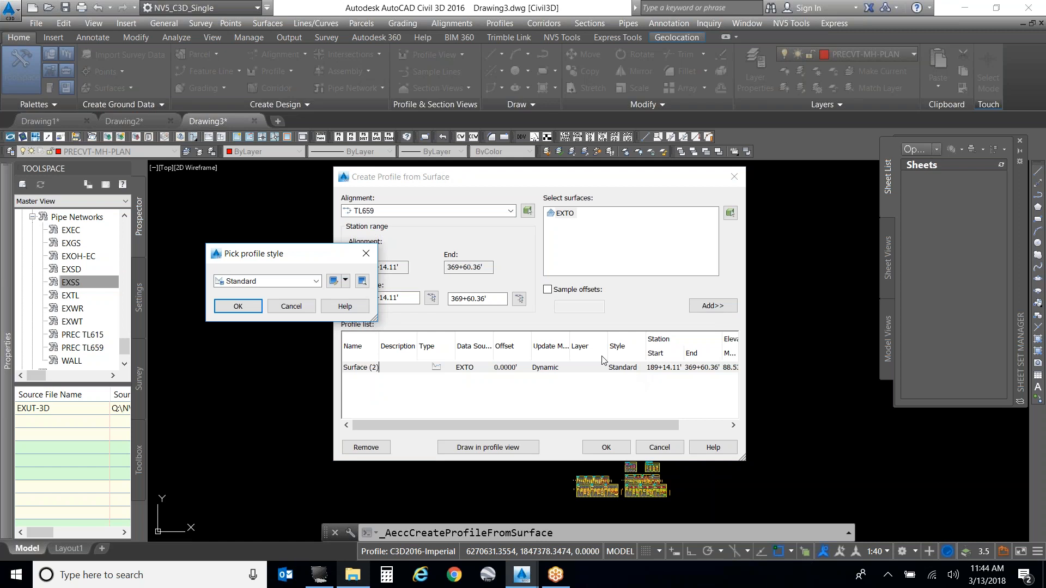
{"action": "left_click", "coordinate": [296, 286]}
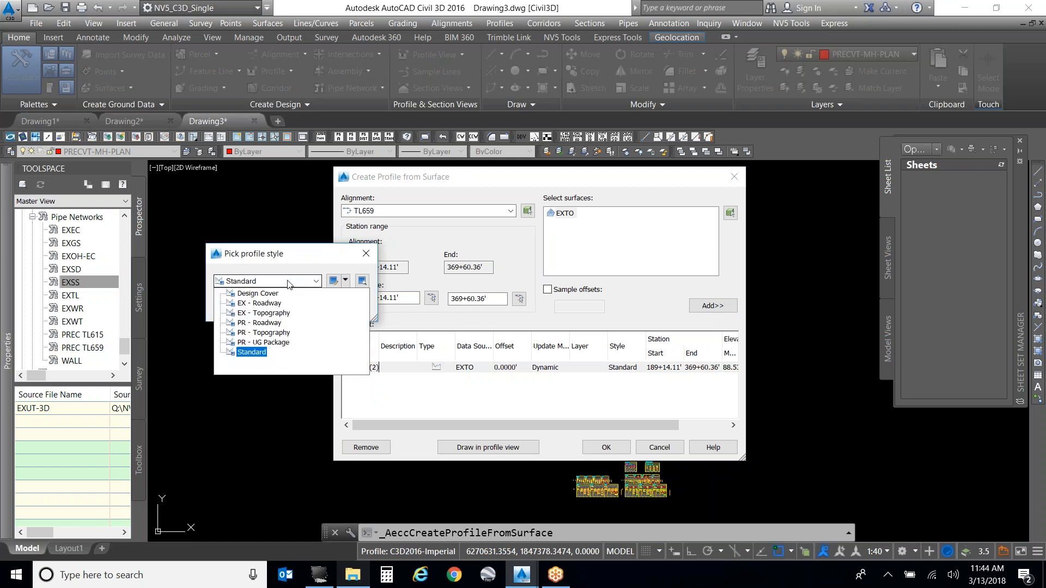
{"action": "left_click", "coordinate": [278, 304]}
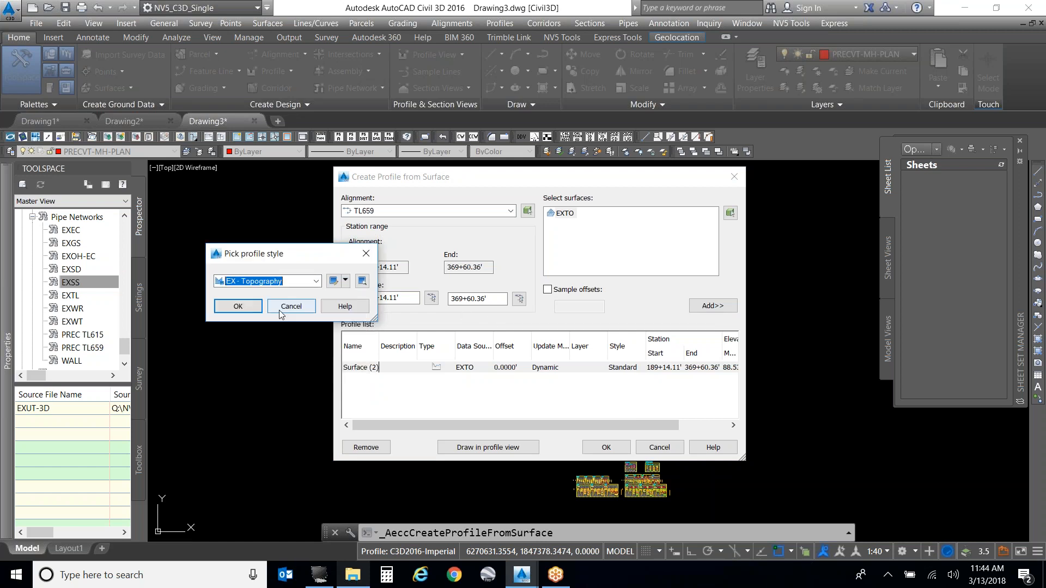
{"action": "left_click", "coordinate": [250, 306]}
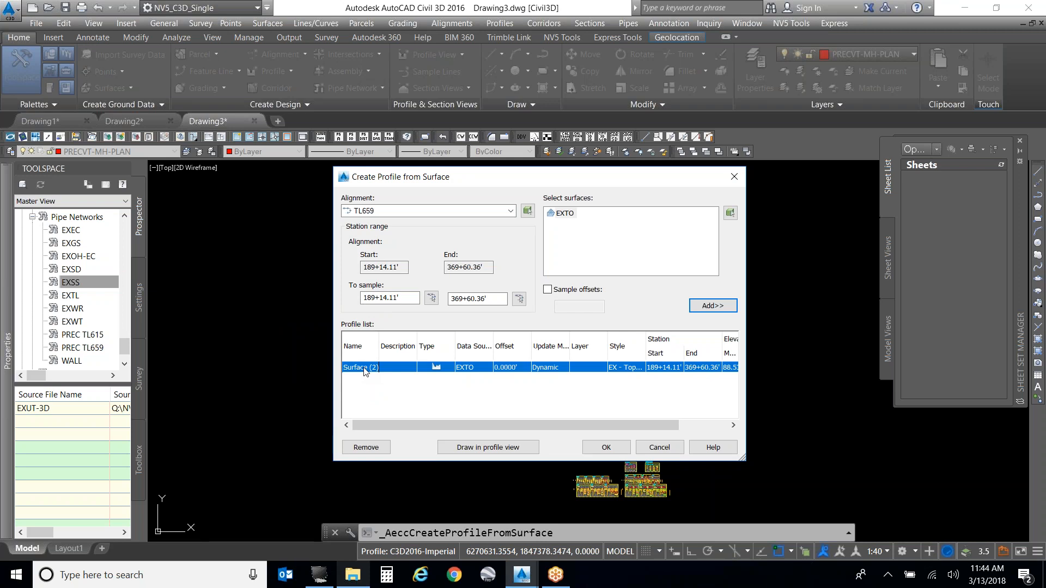
Step: Start a profile view for the TL659 alignment using the 100x50H & 10x1V_4 Exag profile view style
{"action": "left_click", "coordinate": [478, 450]}
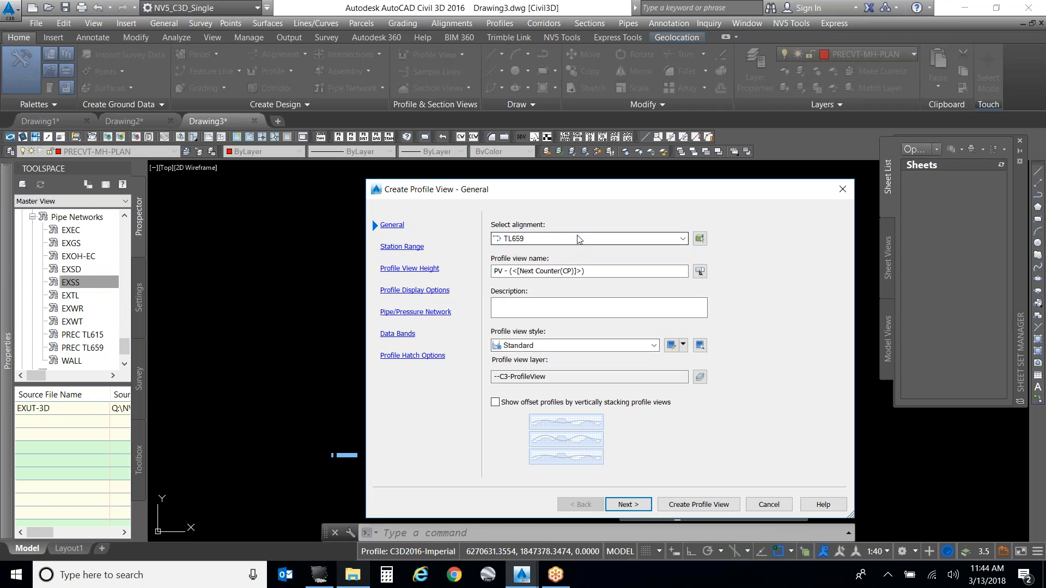
{"action": "left_click", "coordinate": [599, 346]}
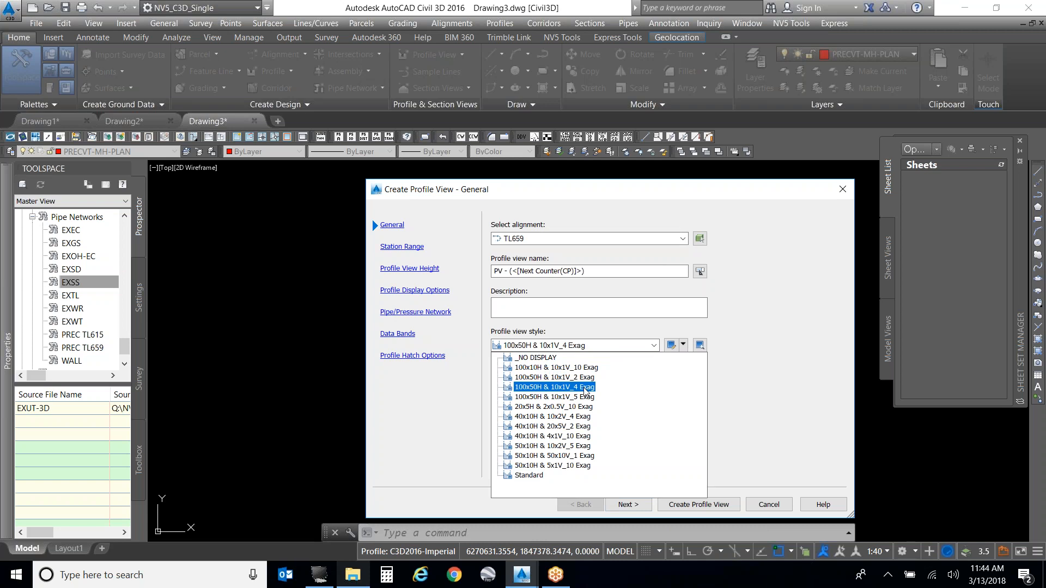
{"action": "left_click", "coordinate": [584, 391]}
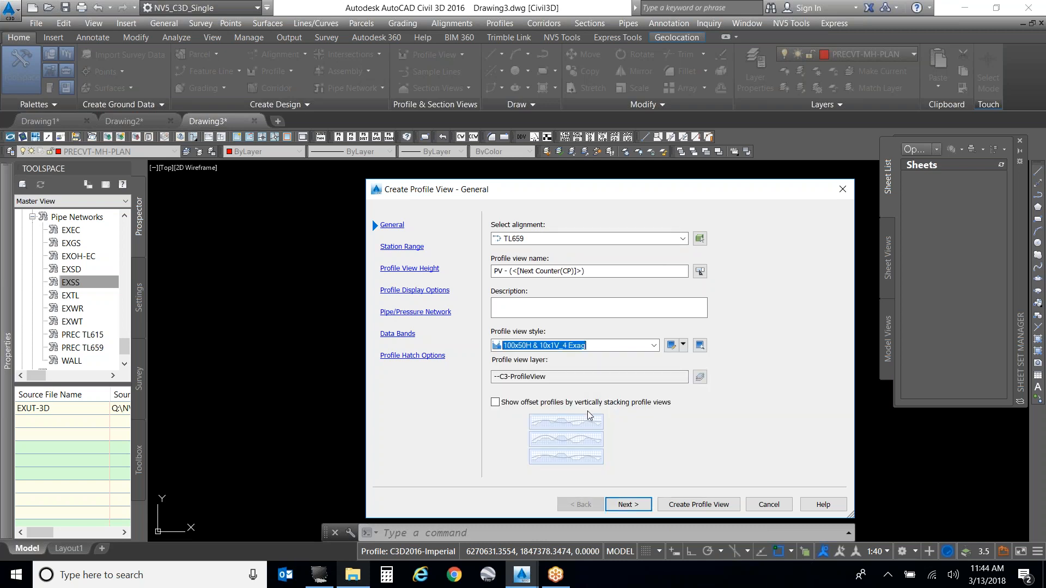
{"action": "left_click", "coordinate": [623, 505]}
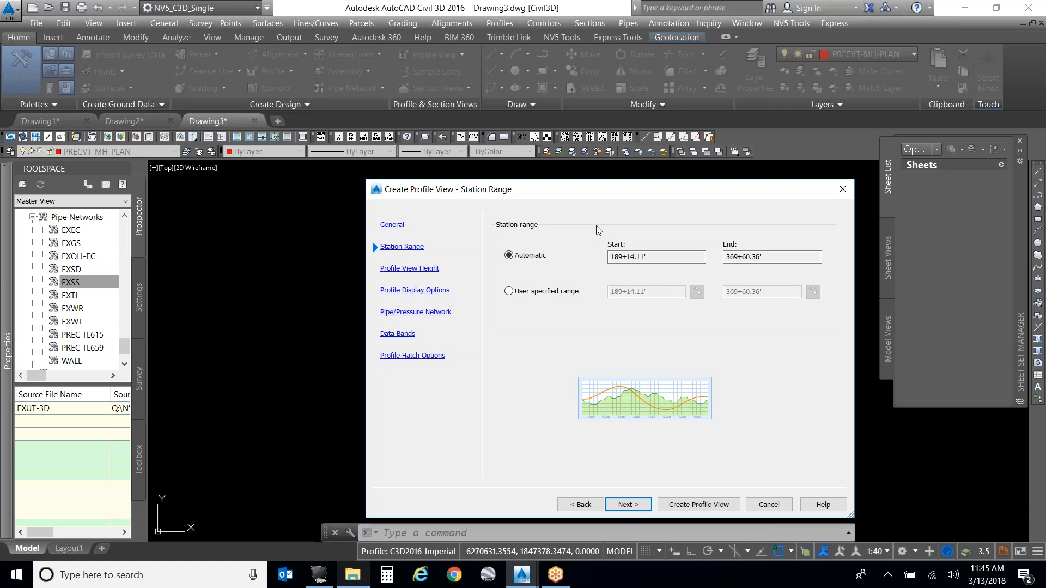
Step: Set a user-specified station range for the profile view from 188+00 to 370+00
{"action": "left_click", "coordinate": [553, 295]}
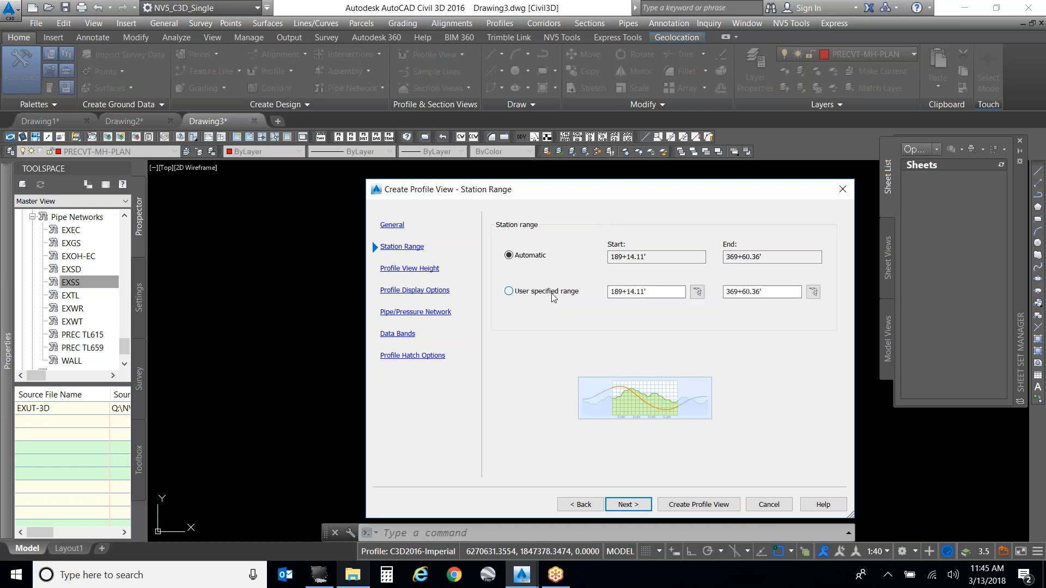
{"action": "left_click_drag", "start_coordinate": [649, 292], "coordinate": [588, 293]}
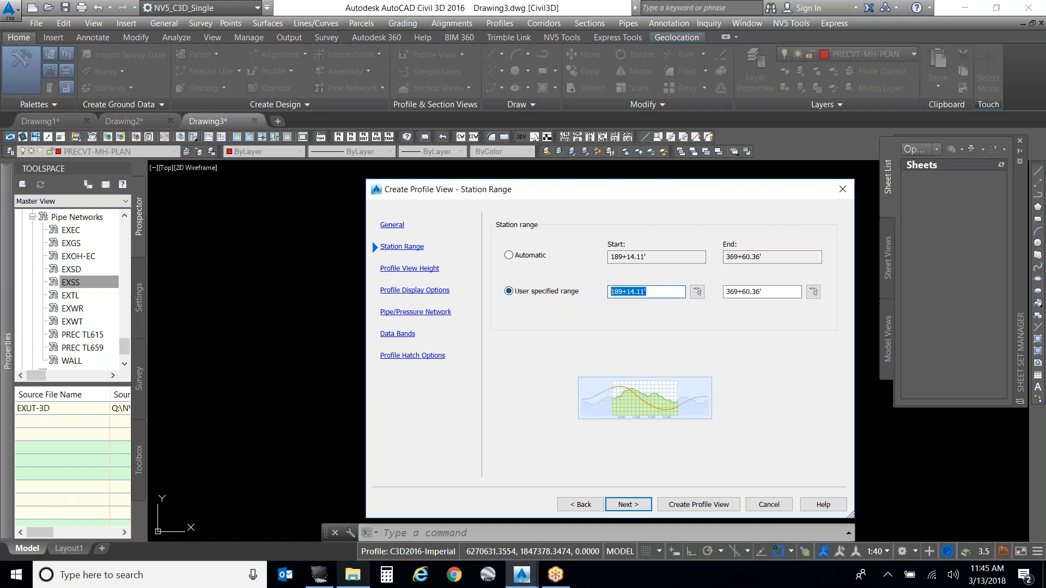
{"action": "type", "text": "188"}
{"action": "type", "text": "+0"}
{"action": "key", "text": "Tab"}
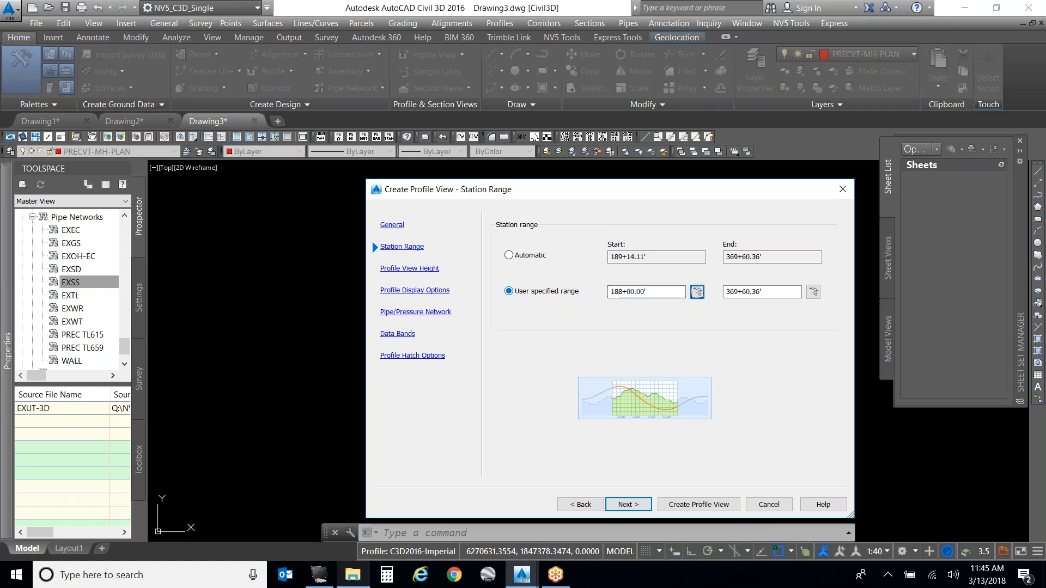
{"action": "key", "text": "Tab"}
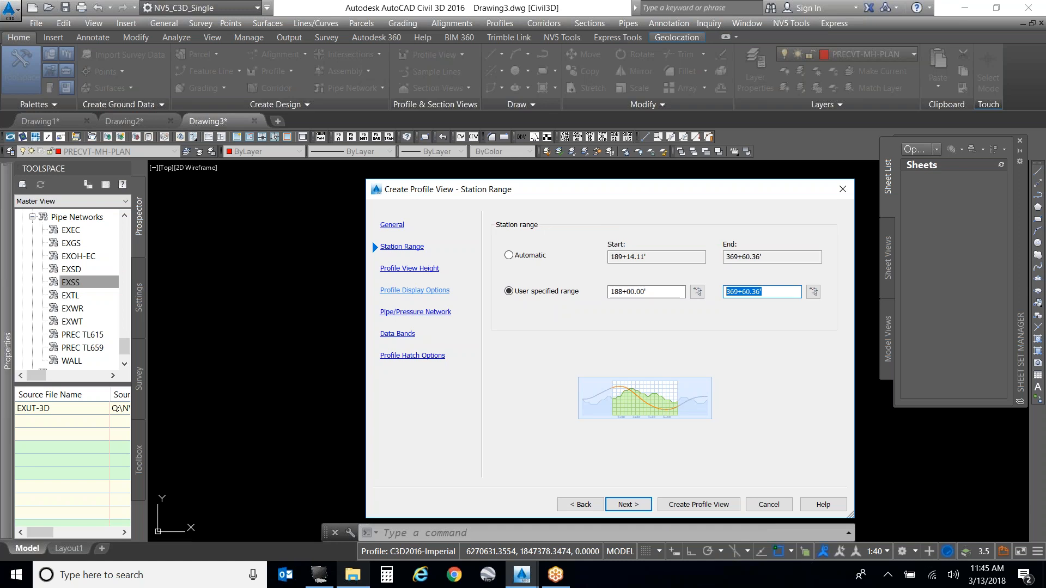
{"action": "type", "text": "37000"}
{"action": "key", "text": "Tab"}
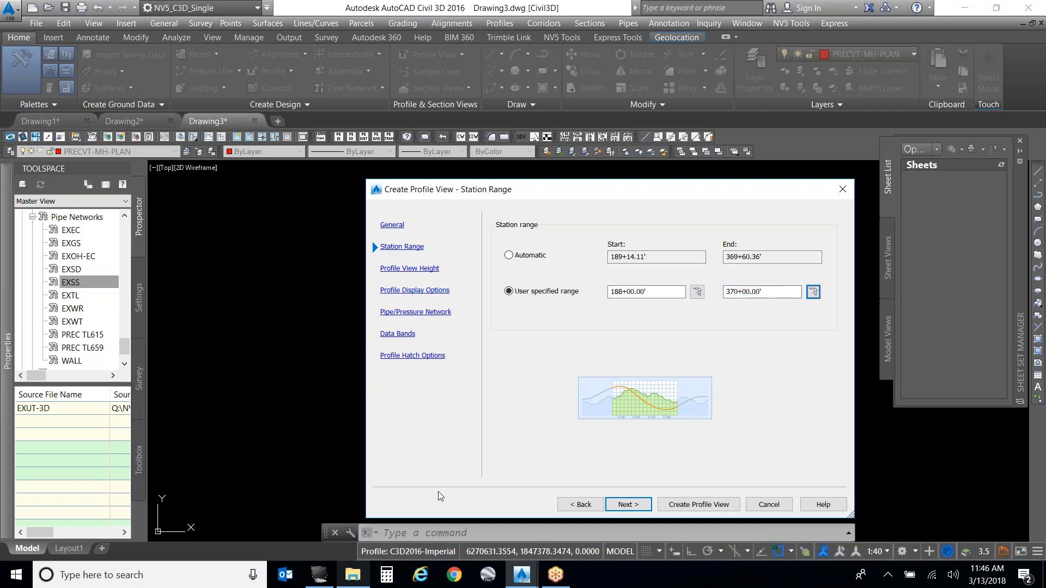
{"action": "left_click", "coordinate": [631, 505]}
Step: Set the profile view height to user specified, from 60' to 390', and accept the profile display options
{"action": "left_click", "coordinate": [531, 276]}
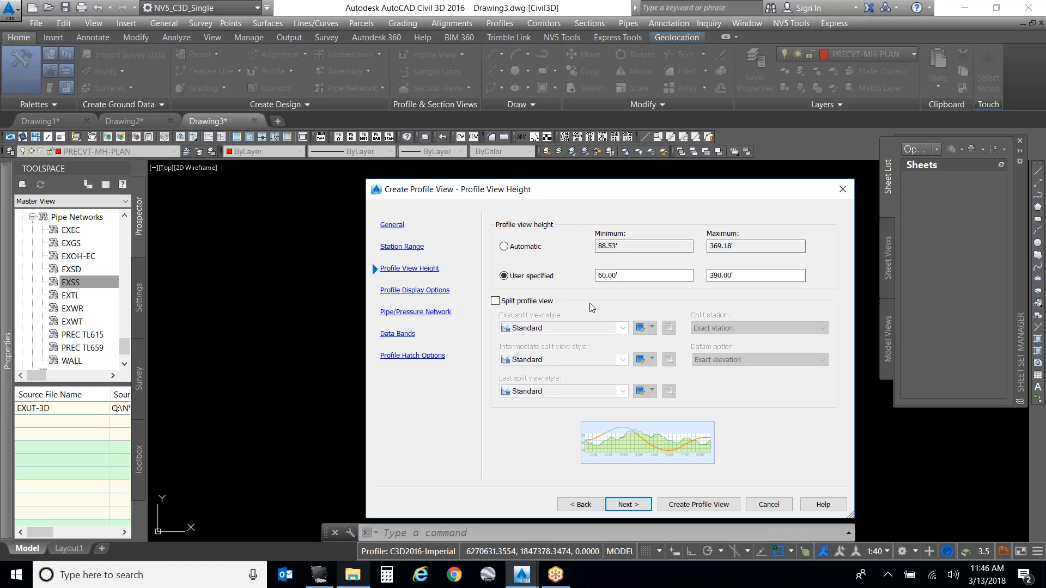
{"action": "left_click", "coordinate": [639, 509]}
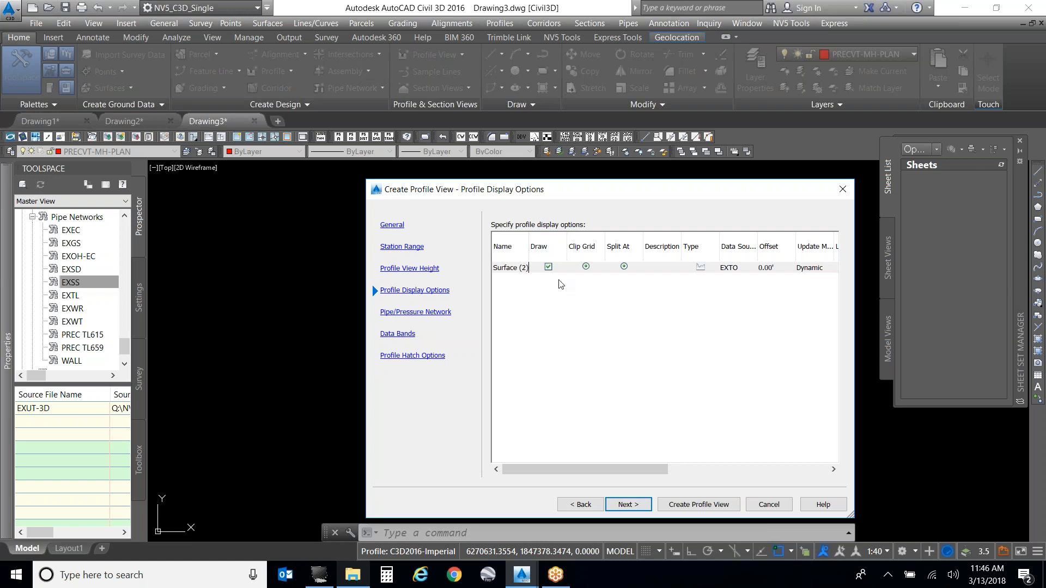
{"action": "left_click", "coordinate": [627, 504]}
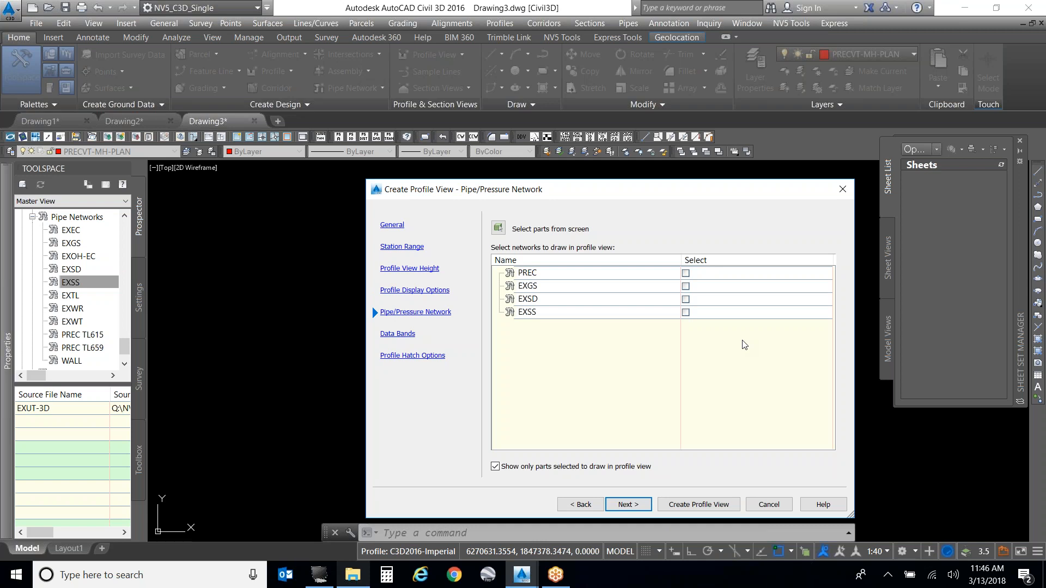
Step: Choose the EXGS, EXSD and EXSS pipe networks to draw in the profile view
{"action": "left_click", "coordinate": [685, 286]}
{"action": "left_click", "coordinate": [686, 299]}
{"action": "left_click", "coordinate": [685, 312]}
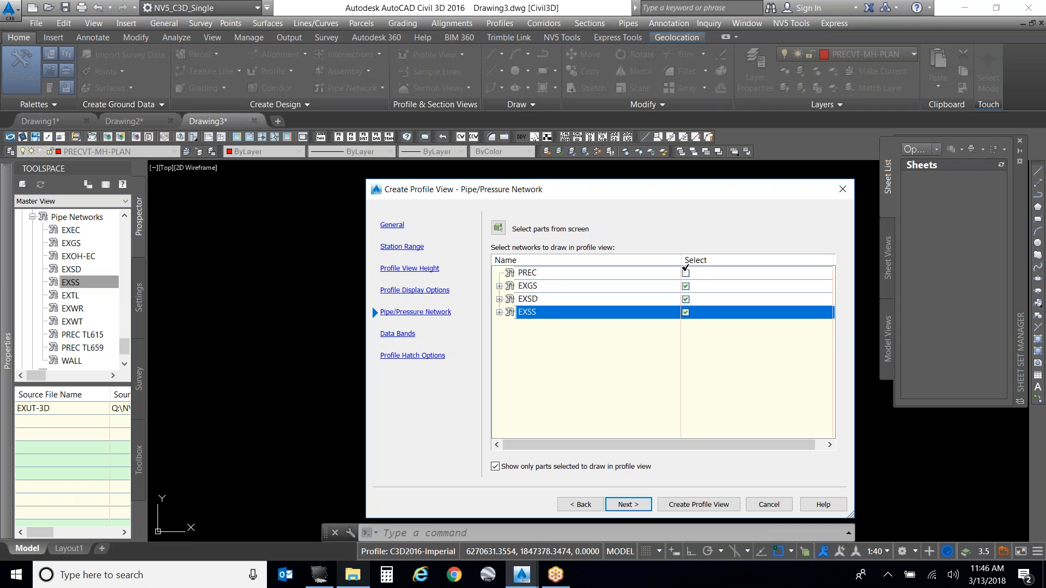
{"action": "left_click", "coordinate": [685, 268]}
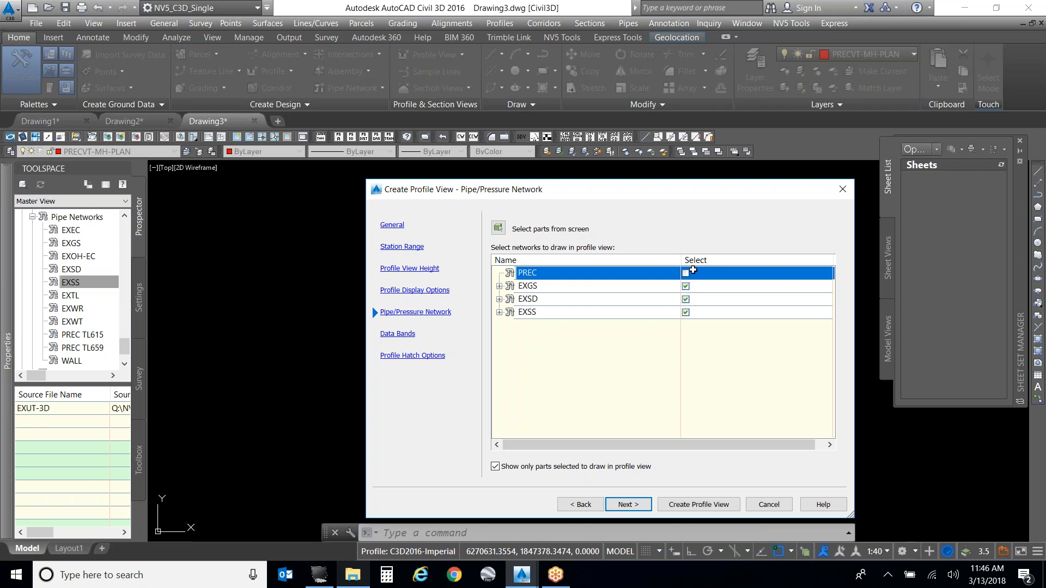
{"action": "left_click", "coordinate": [686, 271]}
{"action": "left_click", "coordinate": [685, 271]}
{"action": "left_click", "coordinate": [685, 271]}
{"action": "left_click", "coordinate": [685, 271]}
{"action": "left_click", "coordinate": [627, 505]}
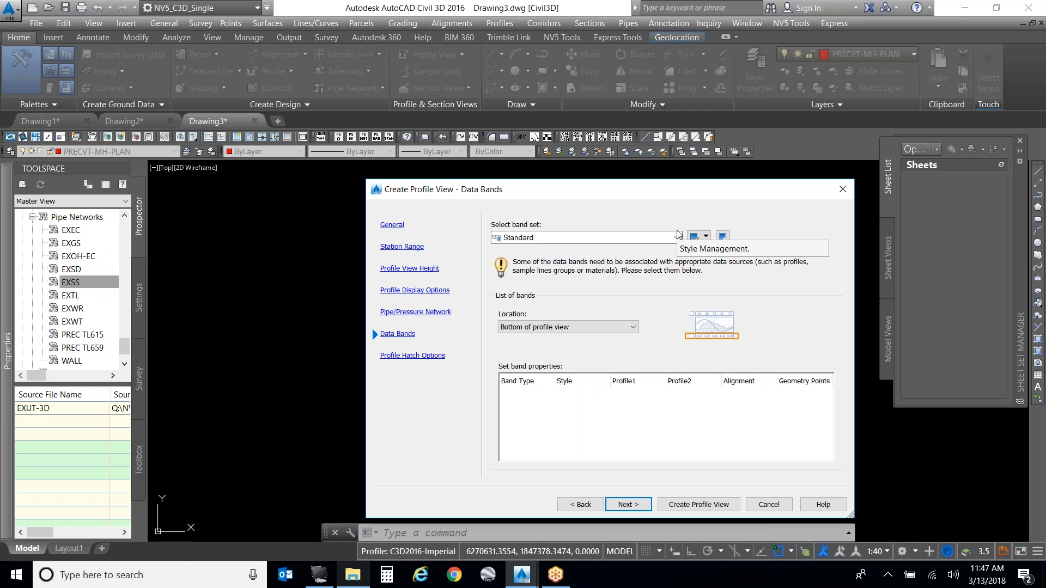
Step: Keep the Standard band set for the profile view's data bands and continue to the hatch options
{"action": "left_click", "coordinate": [677, 238]}
{"action": "left_click", "coordinate": [677, 239]}
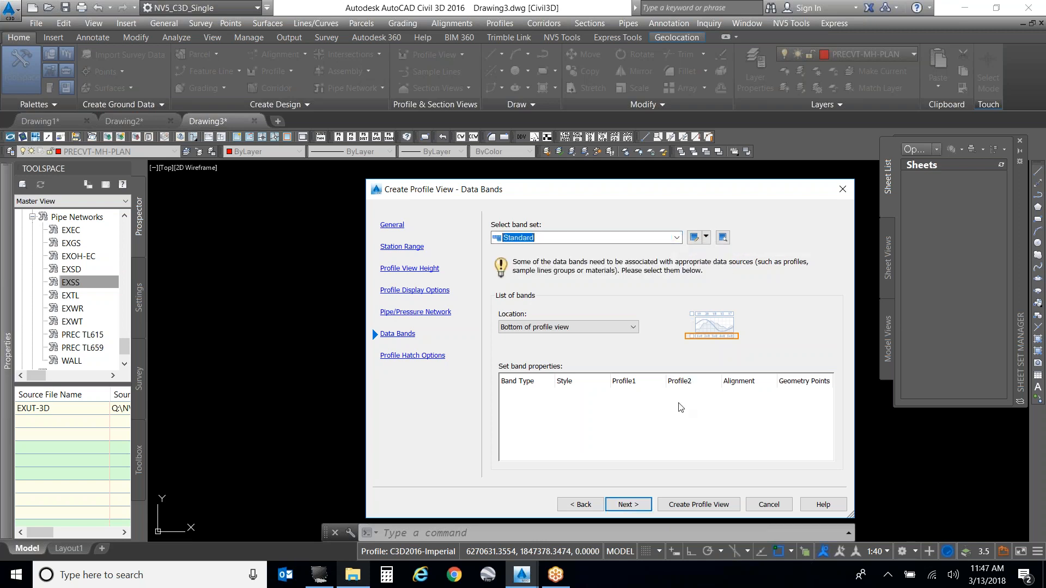
{"action": "left_click", "coordinate": [639, 504]}
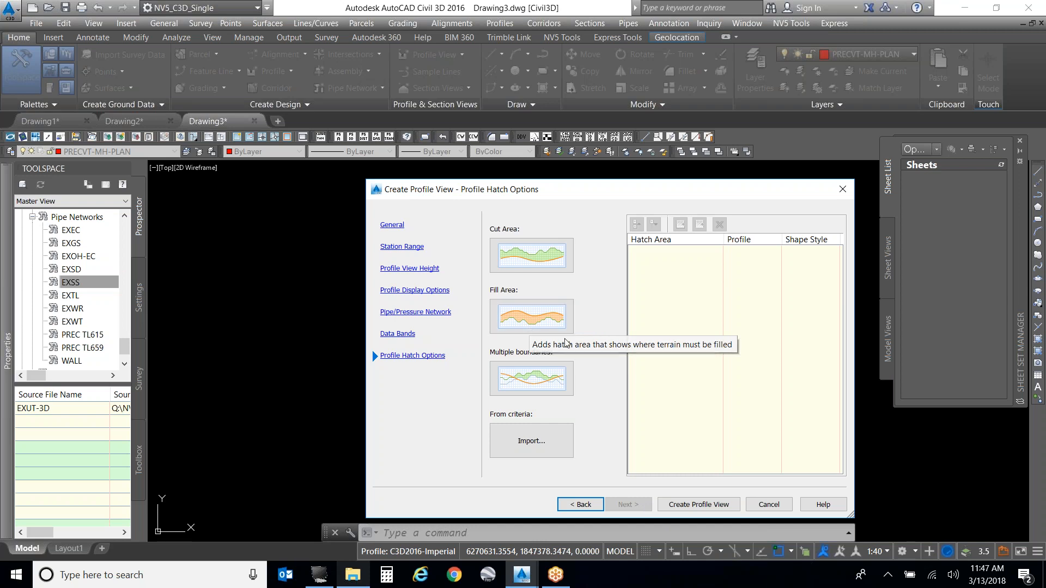
Step: Create the profile view without hatching, placing its origin in the empty area east of the utility base plan
{"action": "left_click", "coordinate": [700, 505]}
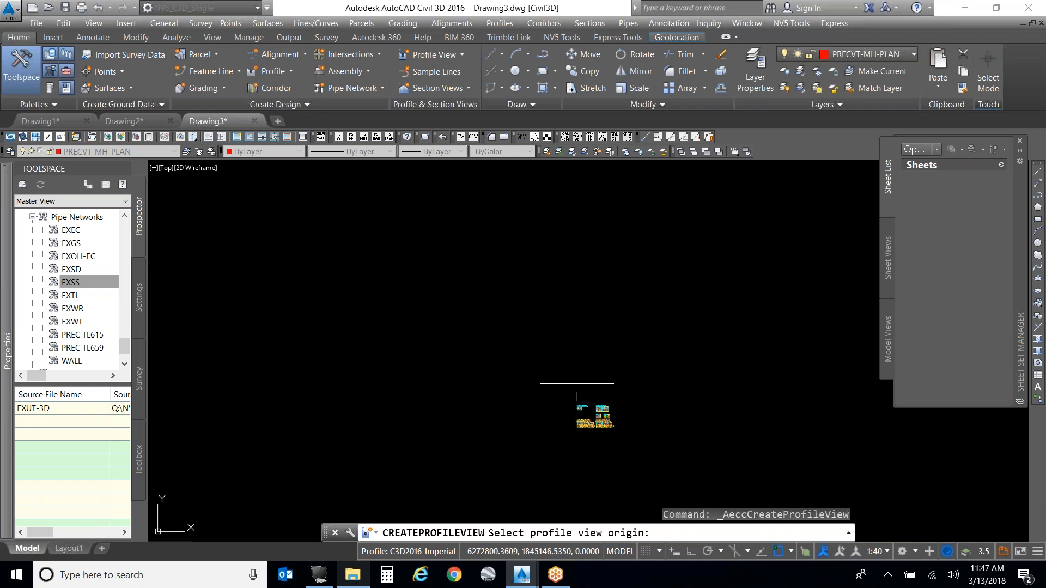
{"action": "scroll", "coordinate": [577, 383], "scroll_direction": "down", "scroll_amount": 4}
{"action": "scroll", "coordinate": [526, 371], "scroll_direction": "up", "scroll_amount": 3}
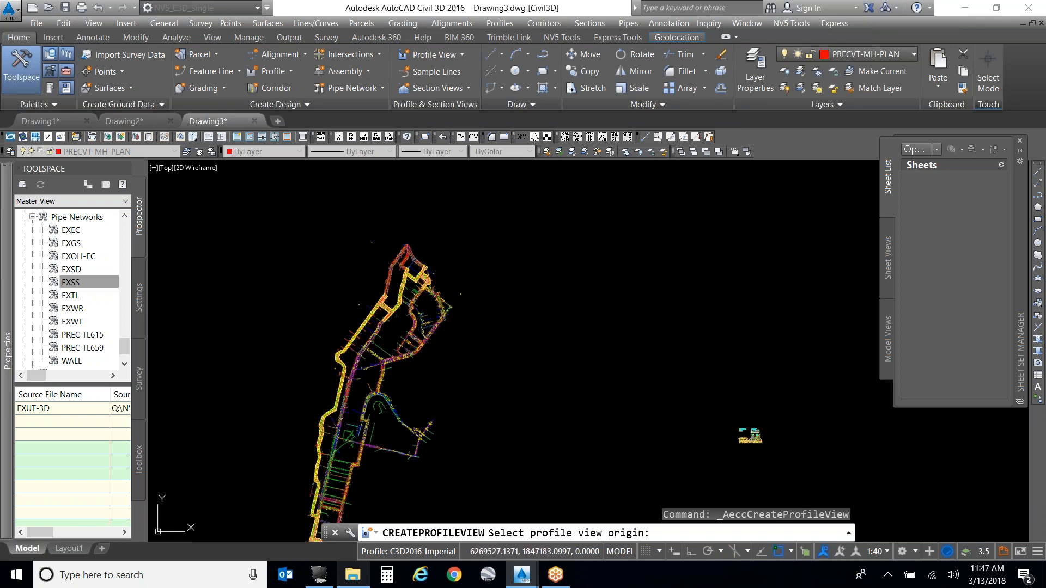
{"action": "left_click", "coordinate": [660, 368]}
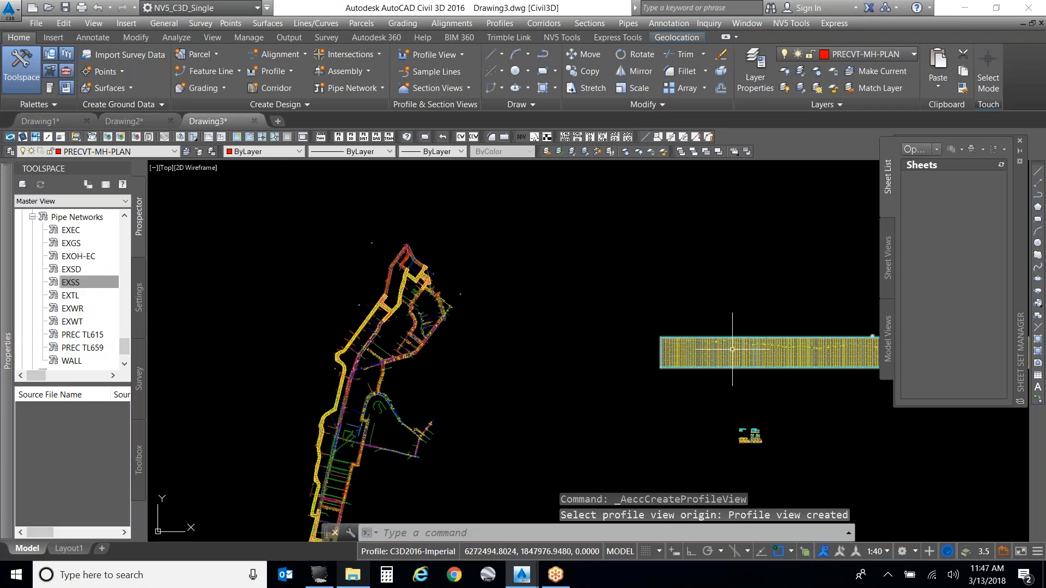
{"action": "scroll", "coordinate": [736, 341], "scroll_direction": "up", "scroll_amount": 10}
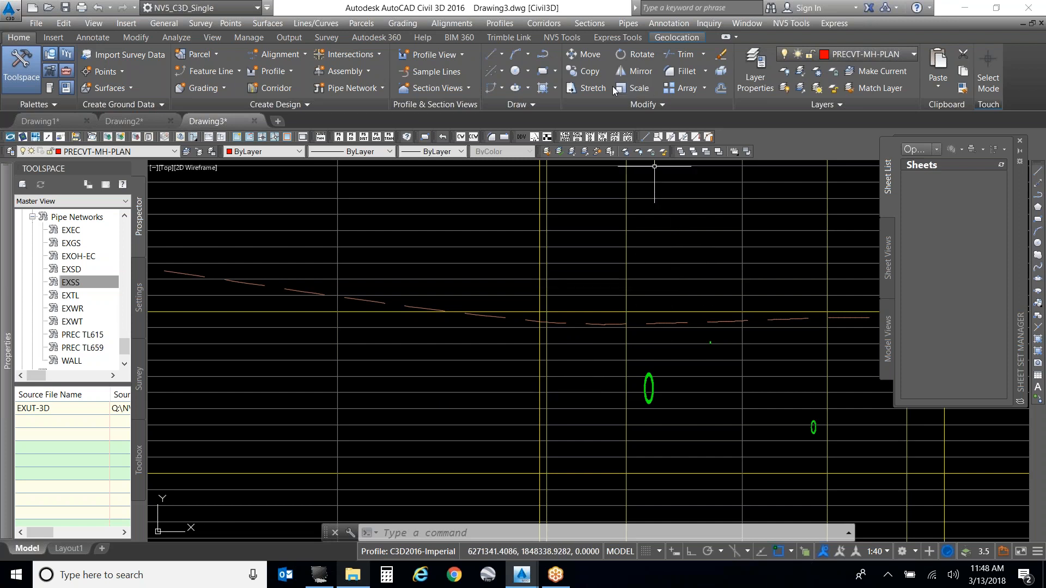
{"action": "left_click", "coordinate": [568, 38]}
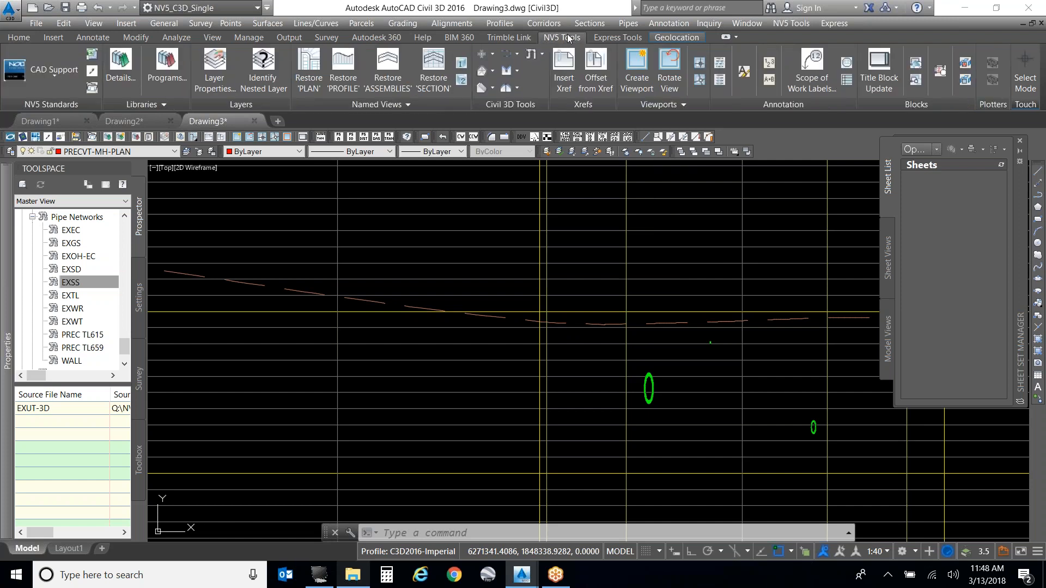
{"action": "left_click", "coordinate": [537, 54]}
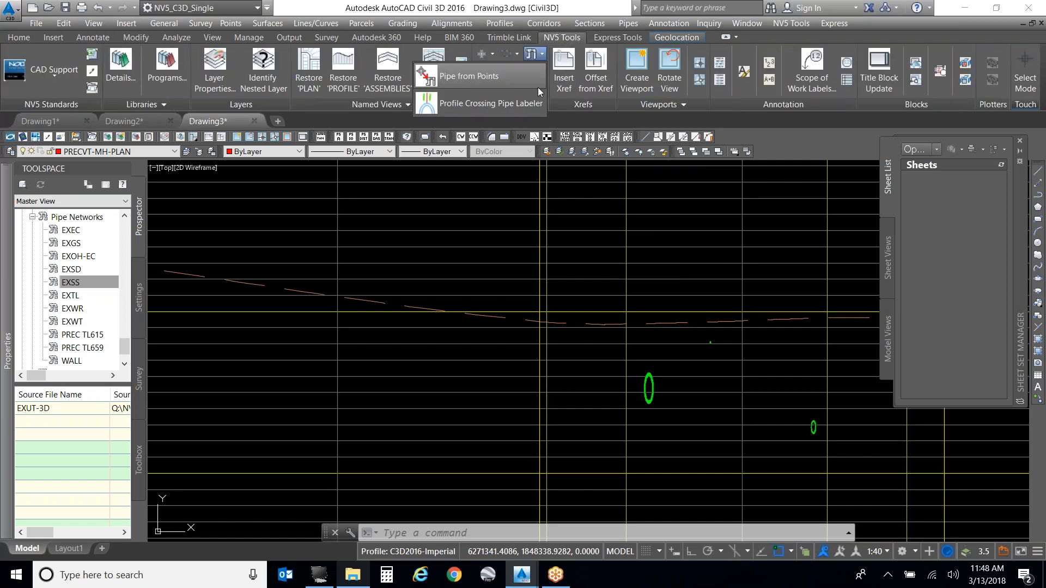
{"action": "left_click", "coordinate": [501, 107]}
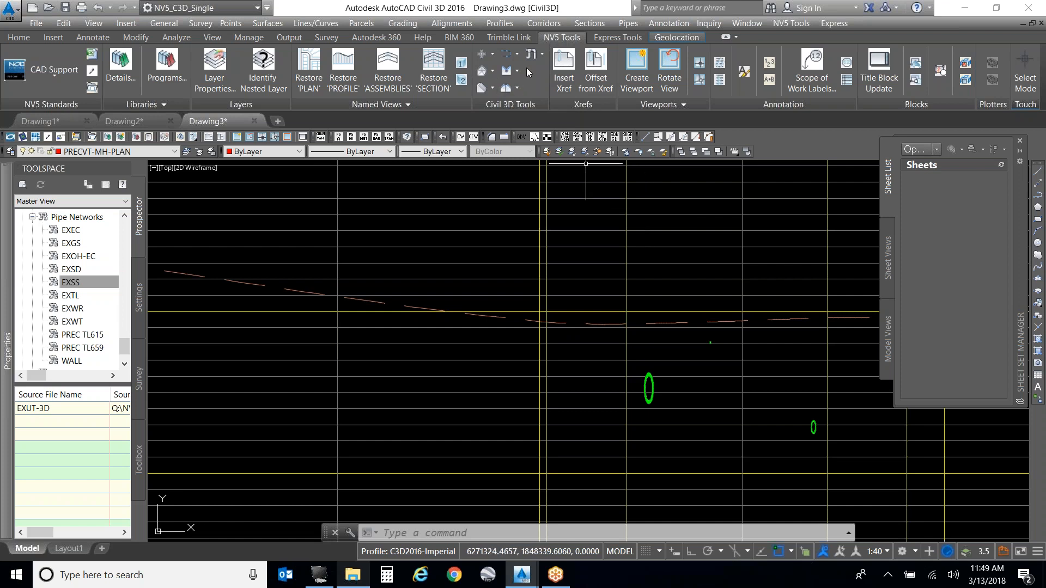
{"action": "left_click", "coordinate": [541, 54]}
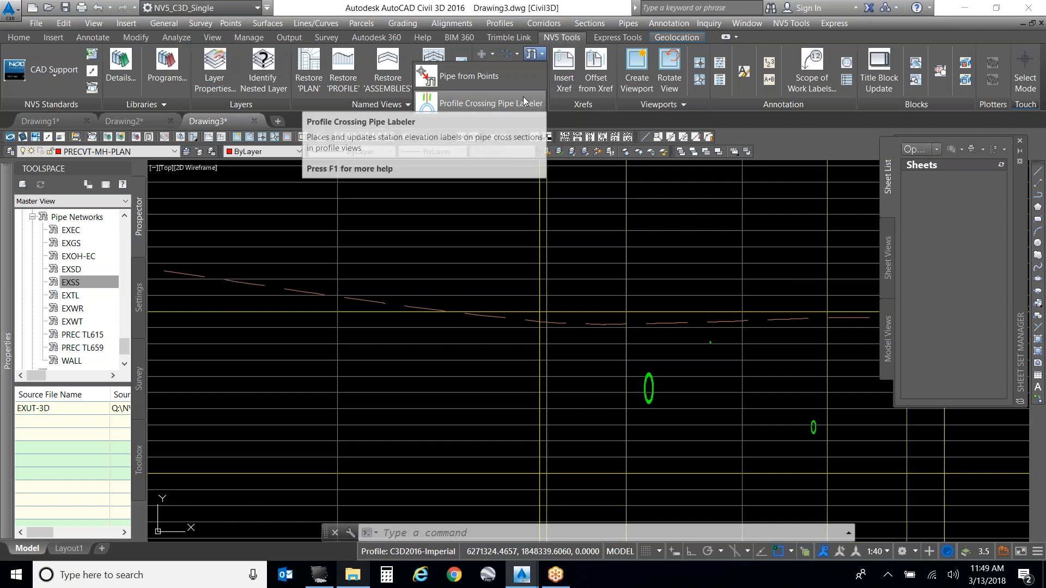
Step: Start adding pipe network labels and set the label type to Entire Network Profile
{"action": "left_click", "coordinate": [628, 25]}
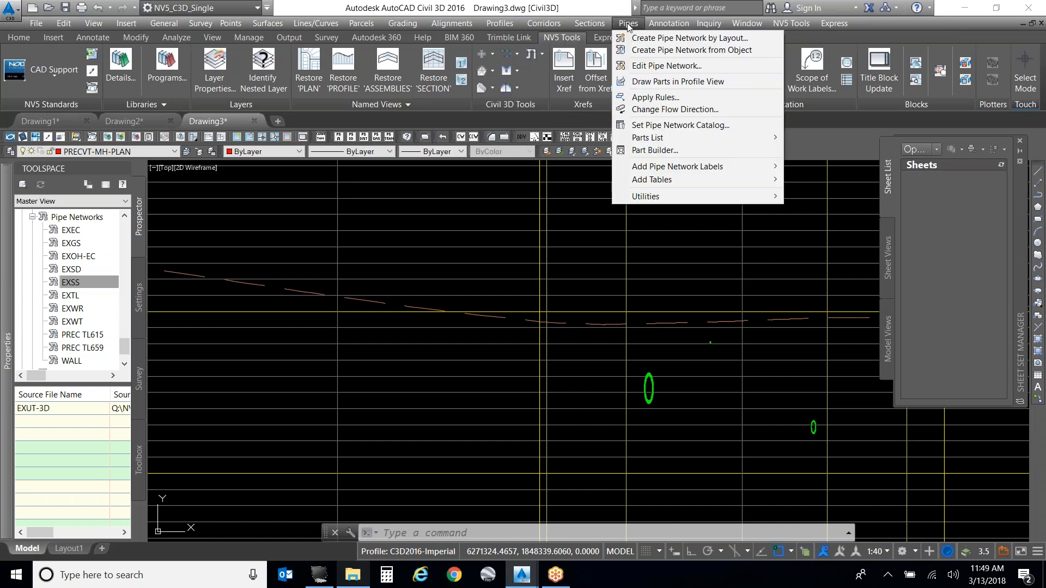
{"action": "mouse_move", "coordinate": [730, 171]}
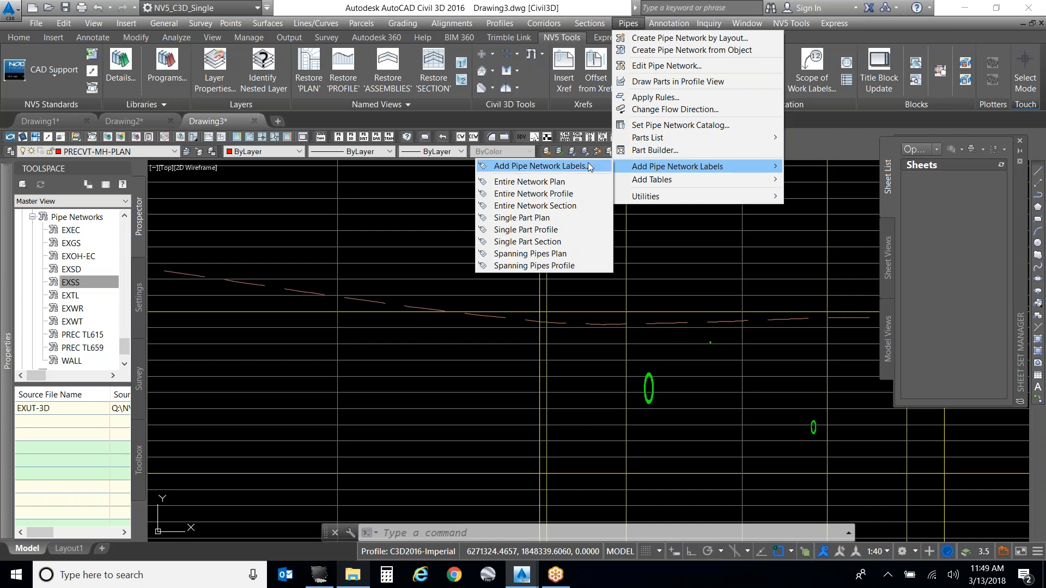
{"action": "left_click", "coordinate": [565, 167]}
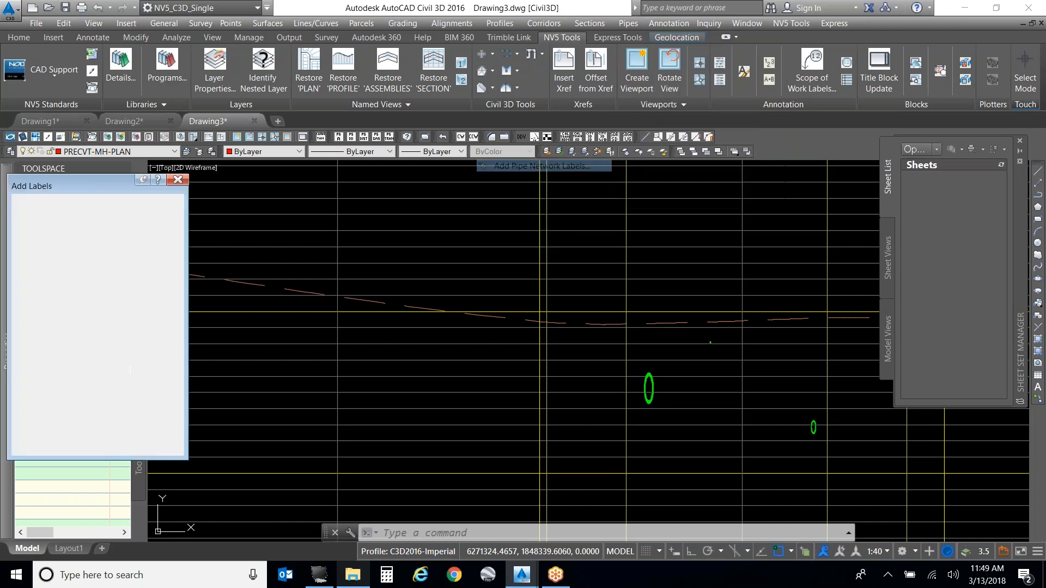
{"action": "left_click_drag", "start_coordinate": [14, 168], "coordinate": [180, 90]}
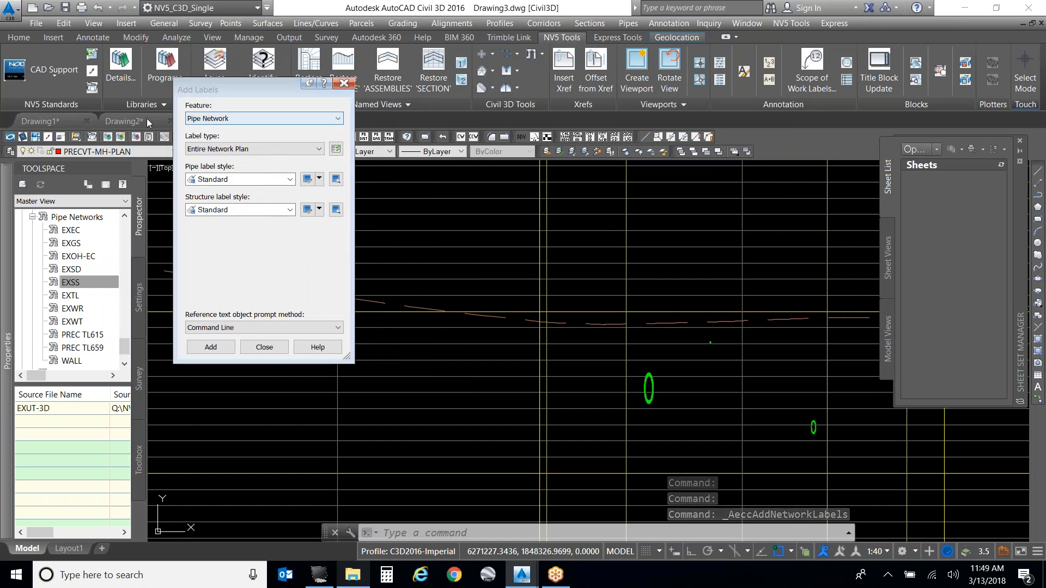
{"action": "left_click", "coordinate": [295, 149]}
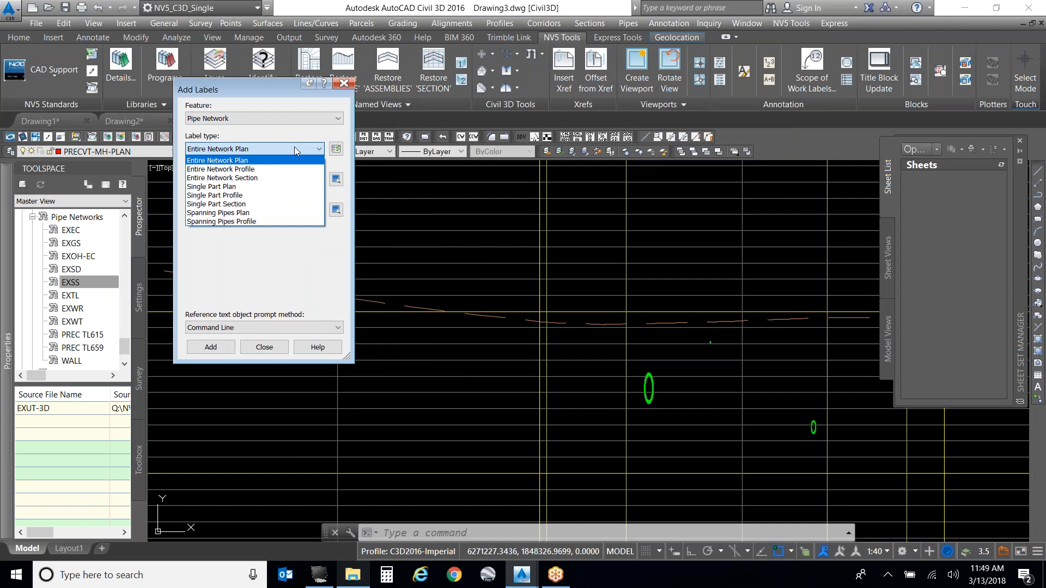
{"action": "left_click", "coordinate": [278, 170]}
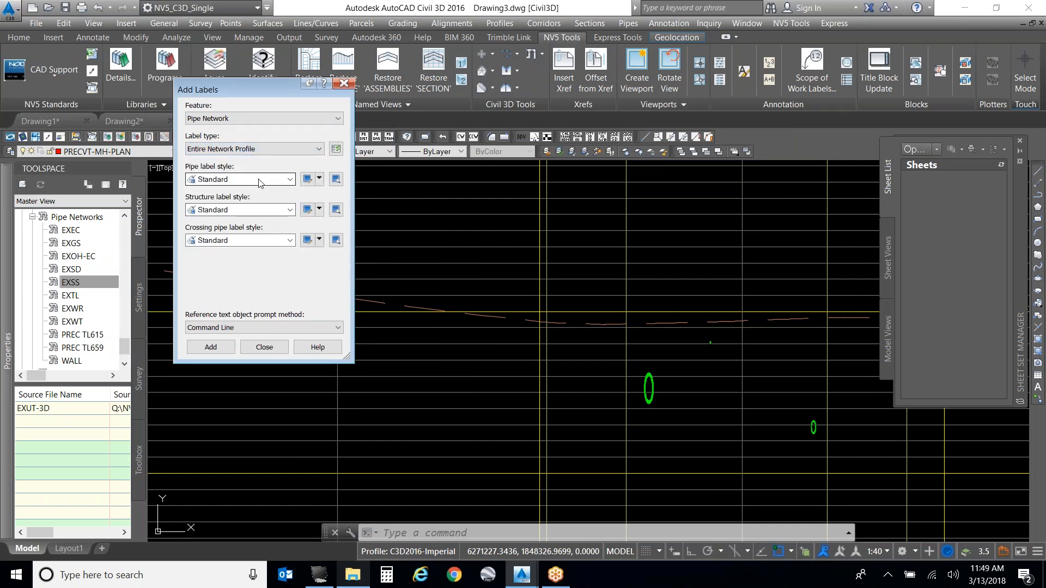
Step: Set both the pipe label style and the structure label style to _None
{"action": "left_click", "coordinate": [260, 180]}
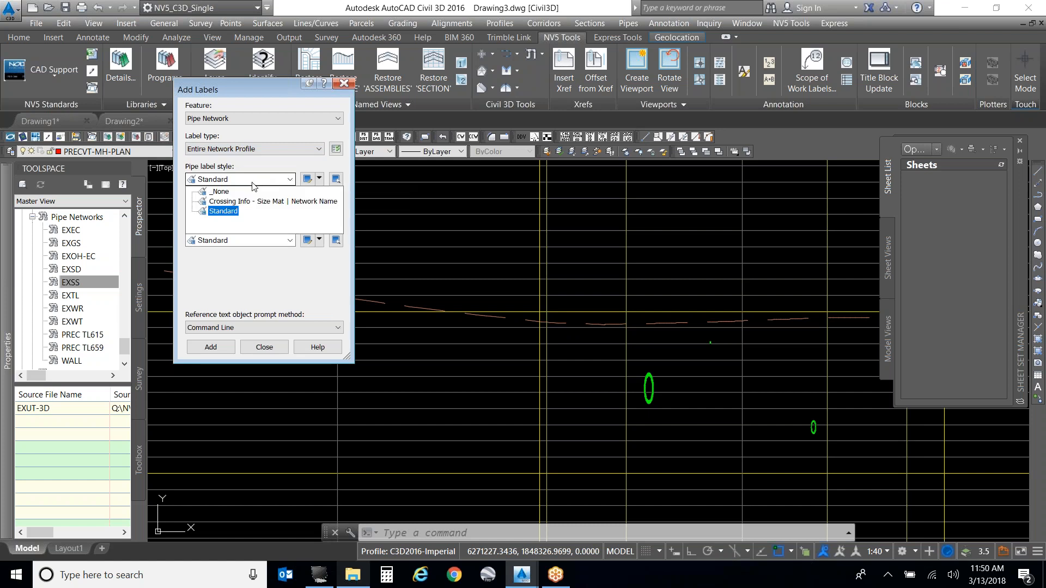
{"action": "left_click", "coordinate": [225, 193]}
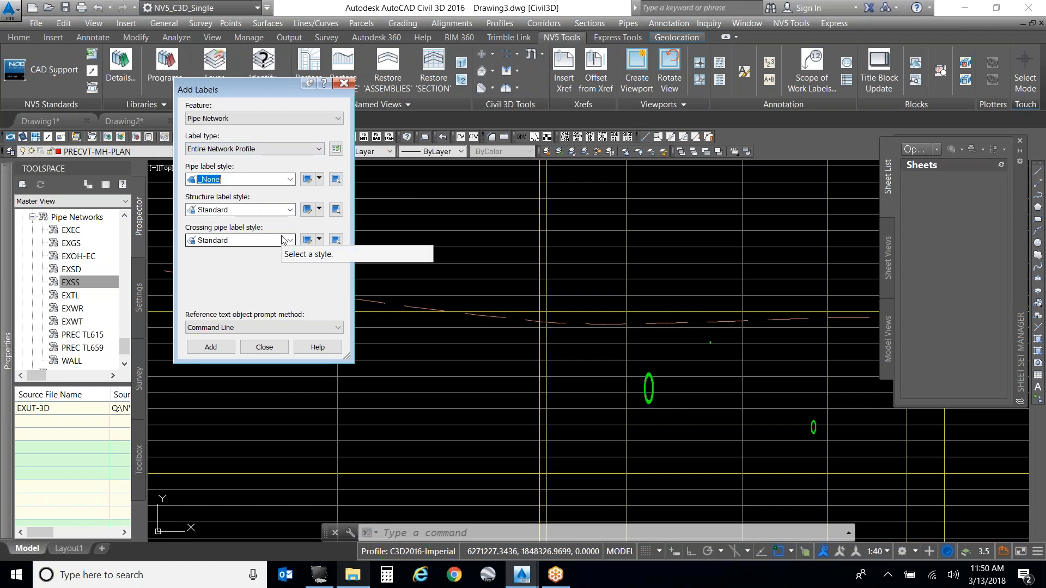
{"action": "left_click", "coordinate": [260, 214]}
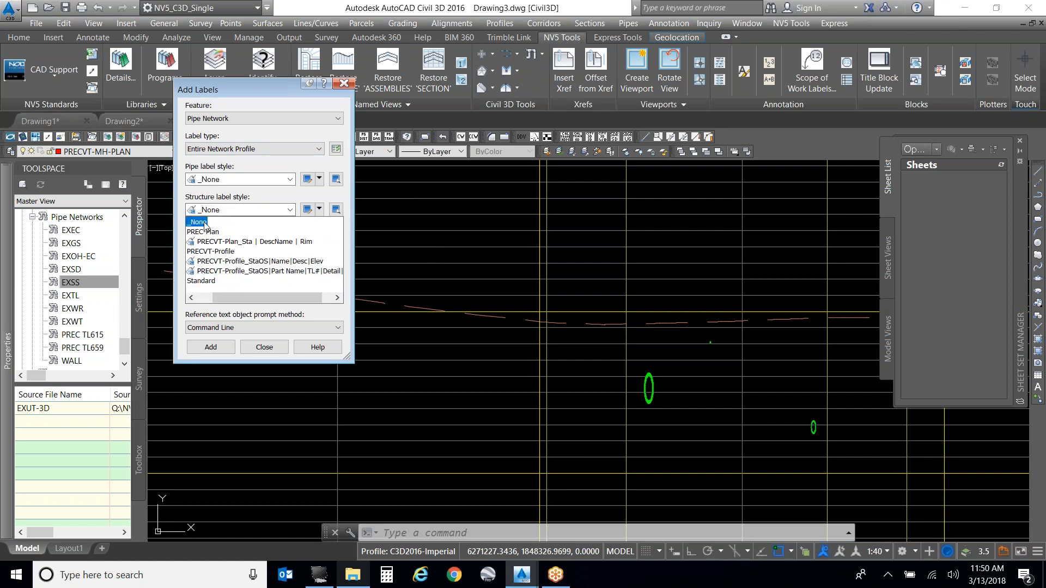
{"action": "left_click", "coordinate": [234, 259]}
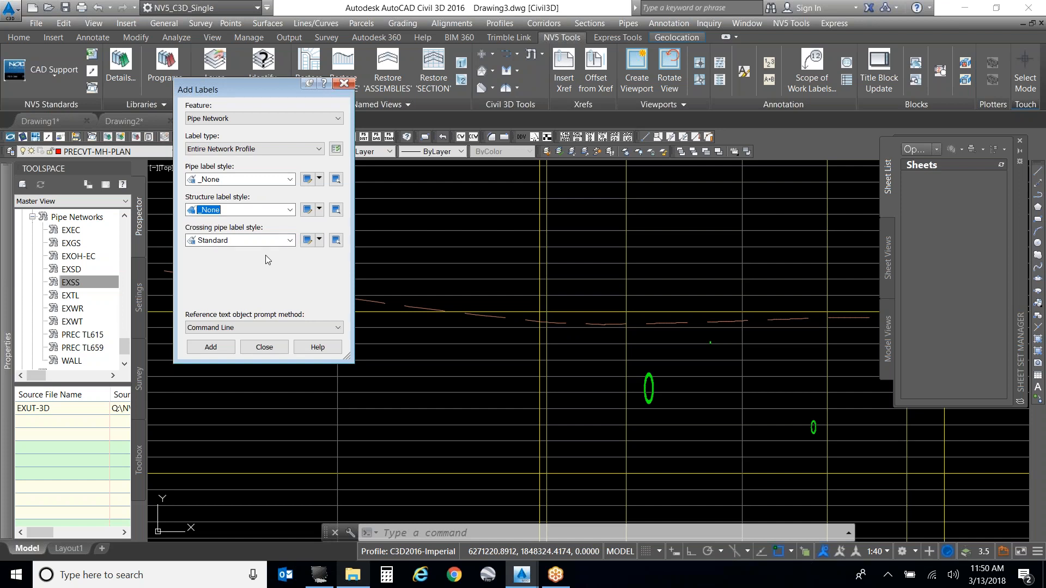
Step: Set the crossing pipe label style to __CHANGE ME and label the EXSD network crossings in the profile view
{"action": "left_click", "coordinate": [273, 241]}
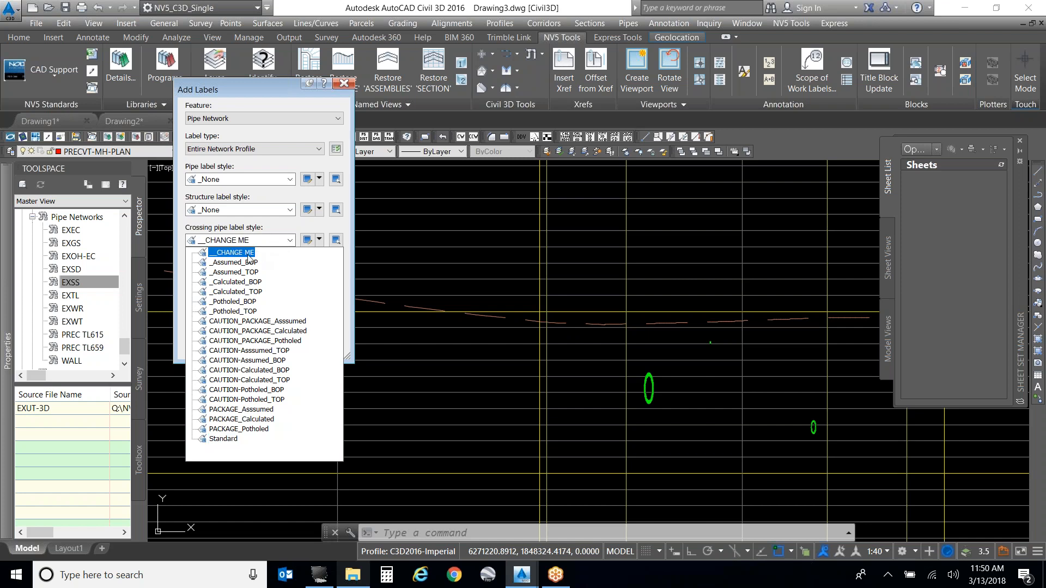
{"action": "left_click", "coordinate": [249, 254]}
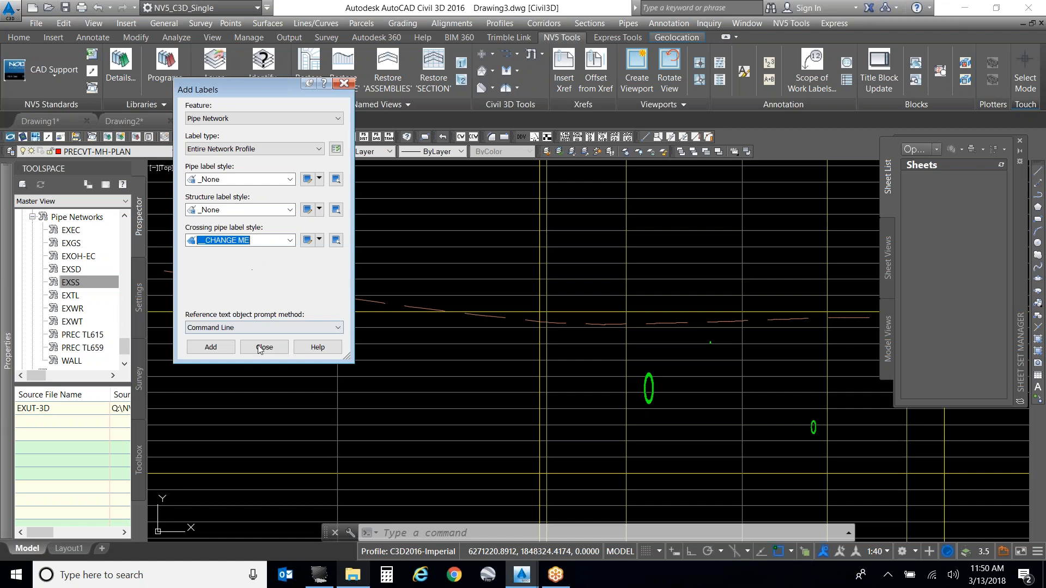
{"action": "left_click", "coordinate": [210, 347]}
{"action": "middle_click_drag", "start_coordinate": [450, 247], "coordinate": [333, 166]}
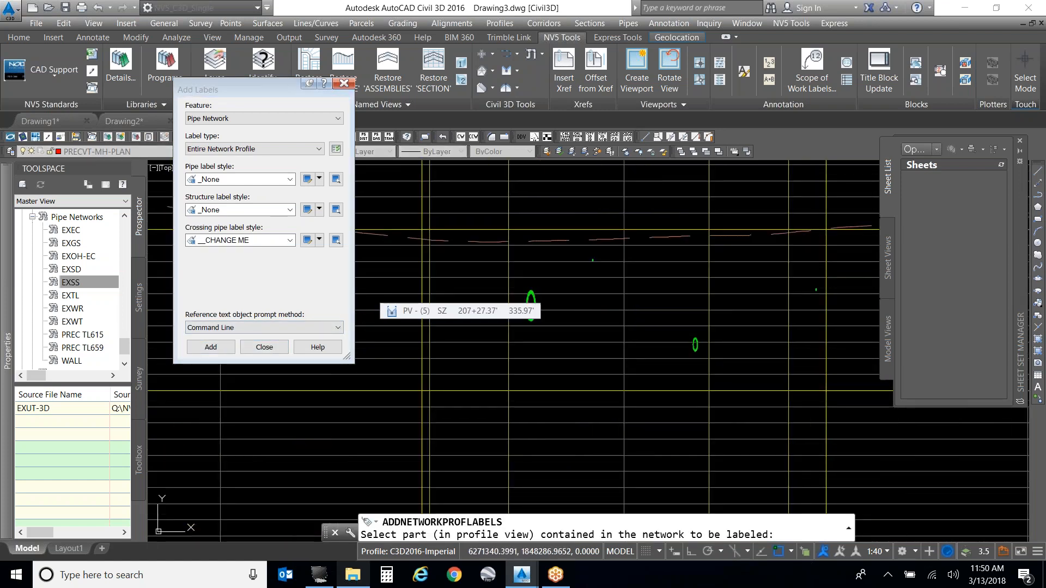
{"action": "left_click", "coordinate": [531, 297]}
{"action": "scroll", "coordinate": [455, 426], "scroll_direction": "down", "scroll_amount": 2}
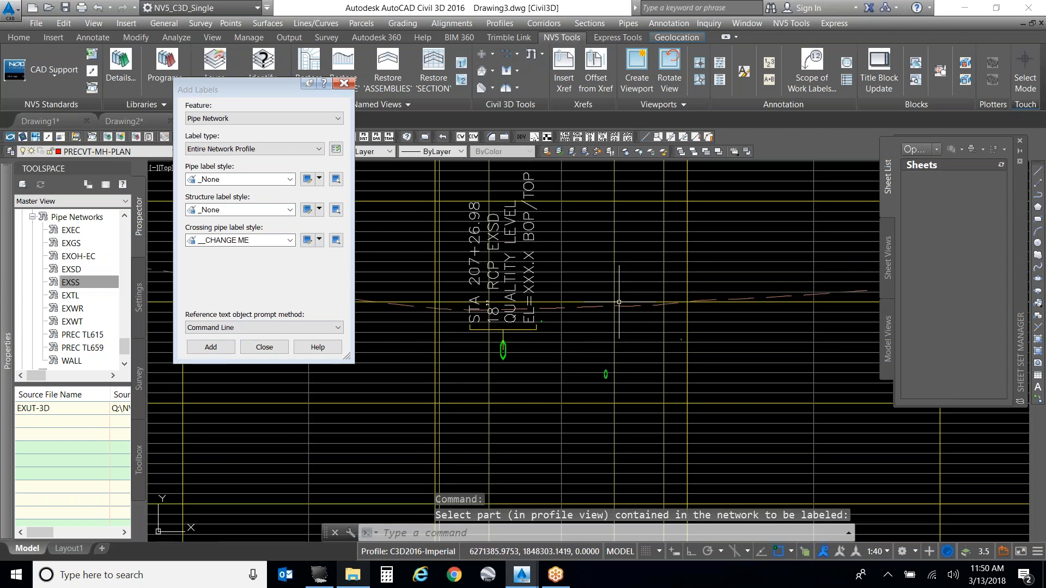
{"action": "key", "text": "Return"}
Step: Label the EXSS network crossings in the profile view with the __CHANGE ME crossing pipe style
{"action": "left_click", "coordinate": [210, 347]}
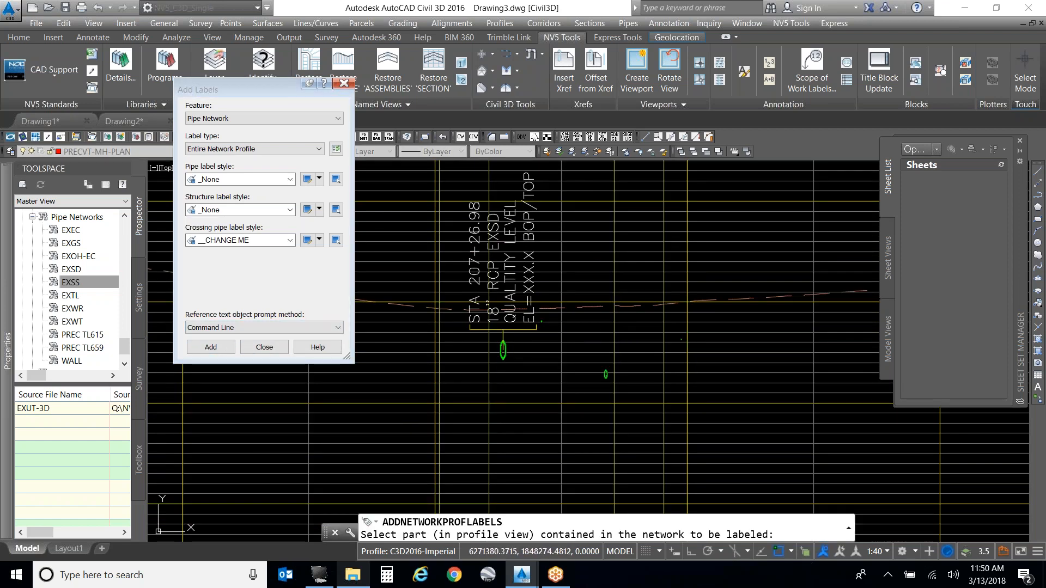
{"action": "left_click", "coordinate": [606, 375]}
{"action": "key", "text": "Return"}
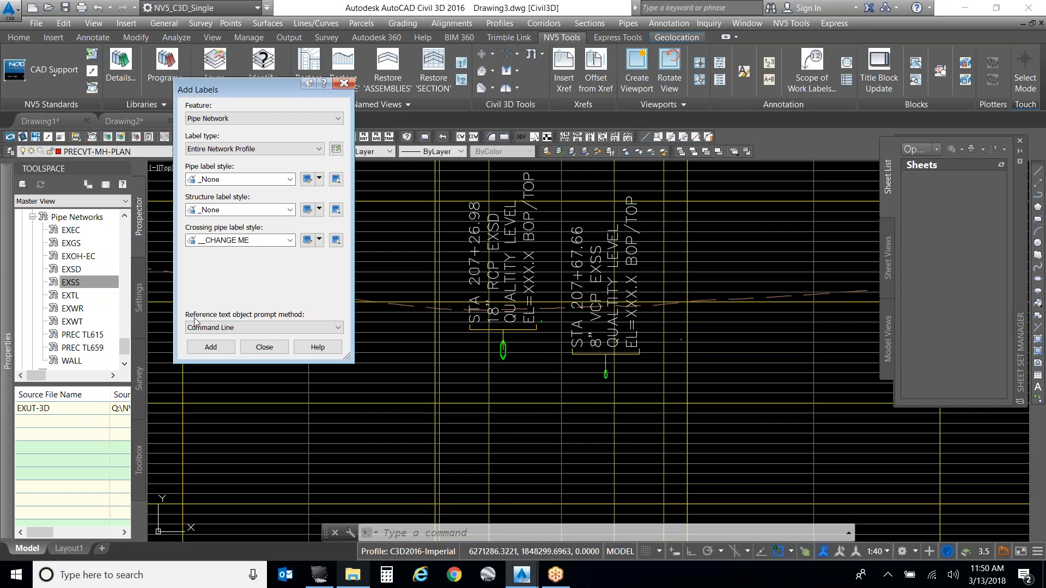
Step: Add the crossing labels for the network of the tiny pipe between the EXSD and EXSS crossings
{"action": "left_click", "coordinate": [211, 347]}
{"action": "scroll", "coordinate": [534, 324], "scroll_direction": "up", "scroll_amount": 5}
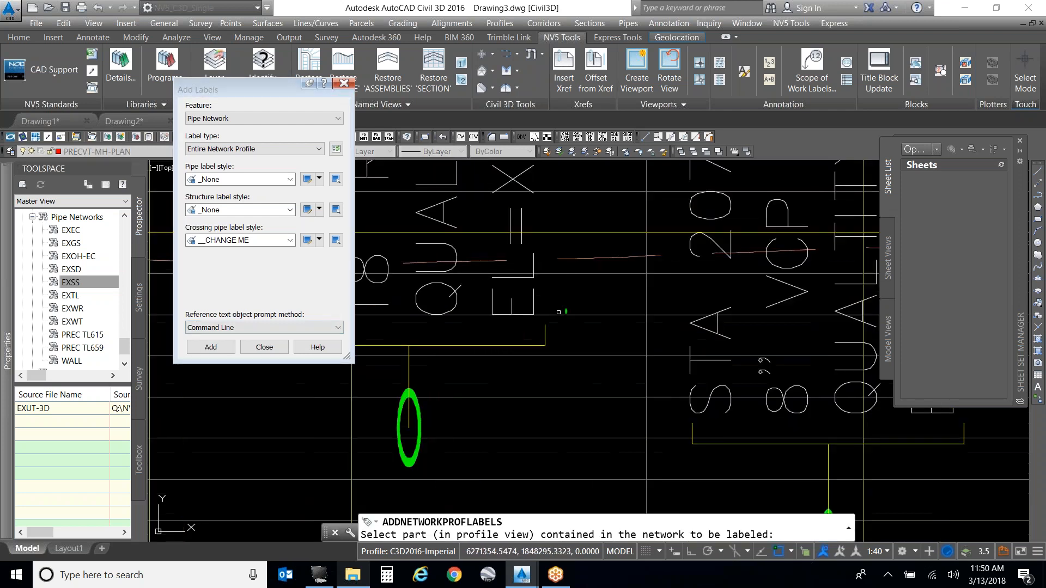
{"action": "scroll", "coordinate": [582, 392], "scroll_direction": "down", "scroll_amount": 8}
{"action": "scroll", "coordinate": [581, 391], "scroll_direction": "down", "scroll_amount": 3}
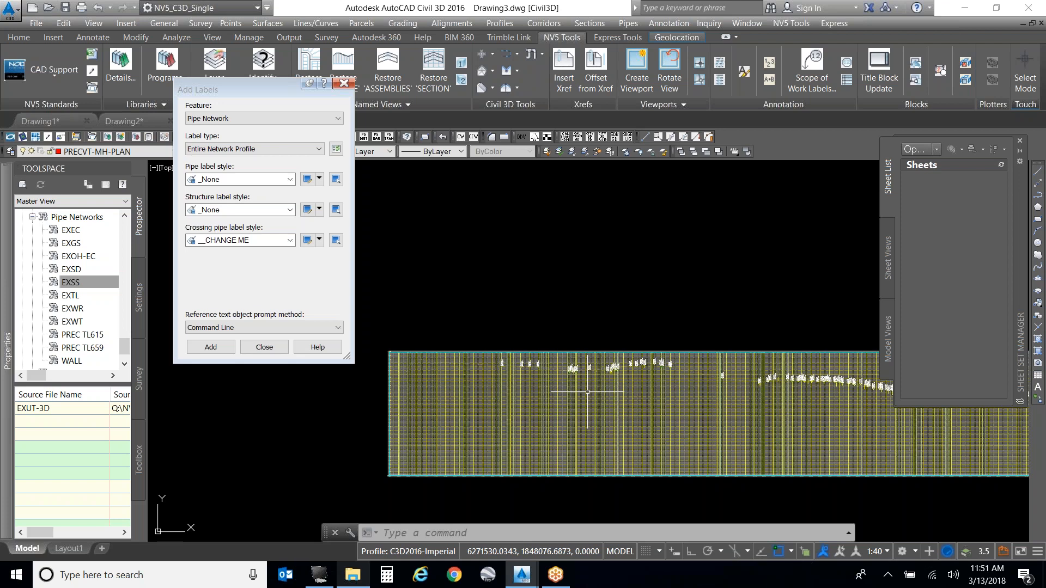
Step: Examine the crossing pipe labels along the profile view, including the EXGS label, and finish adding labels
{"action": "scroll", "coordinate": [587, 391], "scroll_direction": "up", "scroll_amount": 6}
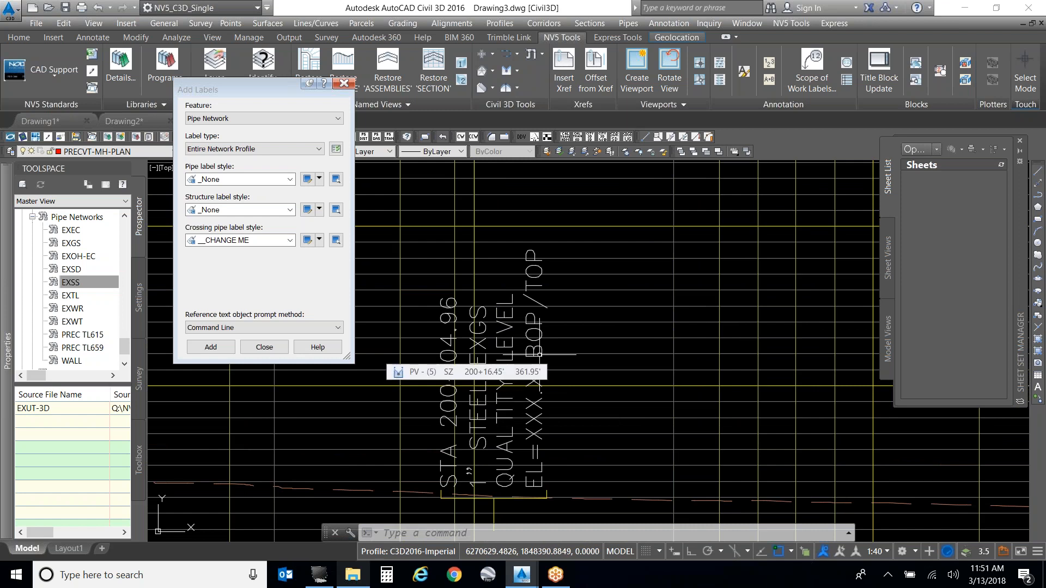
{"action": "scroll", "coordinate": [526, 250], "scroll_direction": "down", "scroll_amount": 2}
{"action": "scroll", "coordinate": [518, 366], "scroll_direction": "up", "scroll_amount": 2}
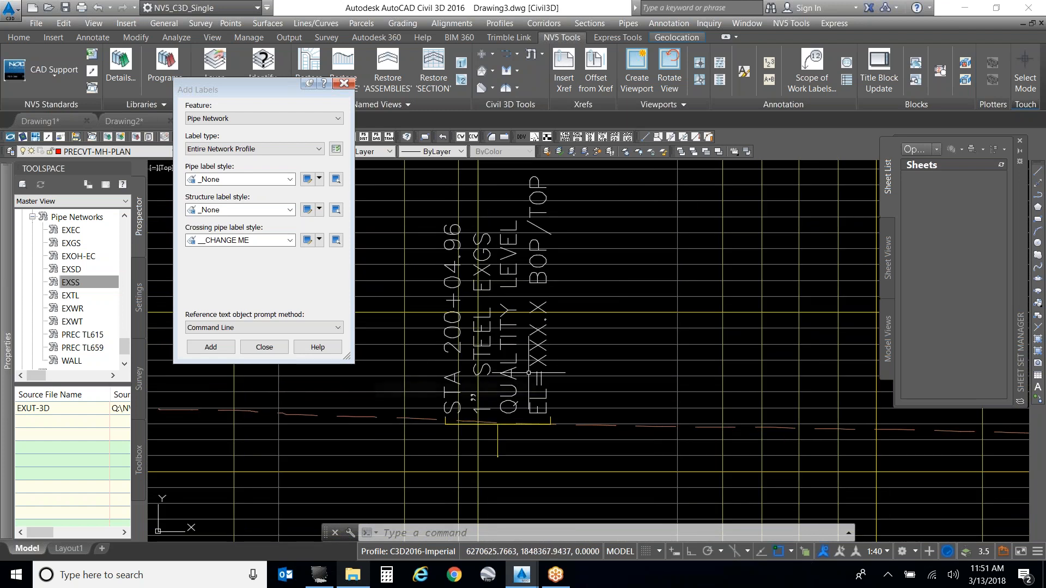
{"action": "mouse_move", "coordinate": [512, 276]}
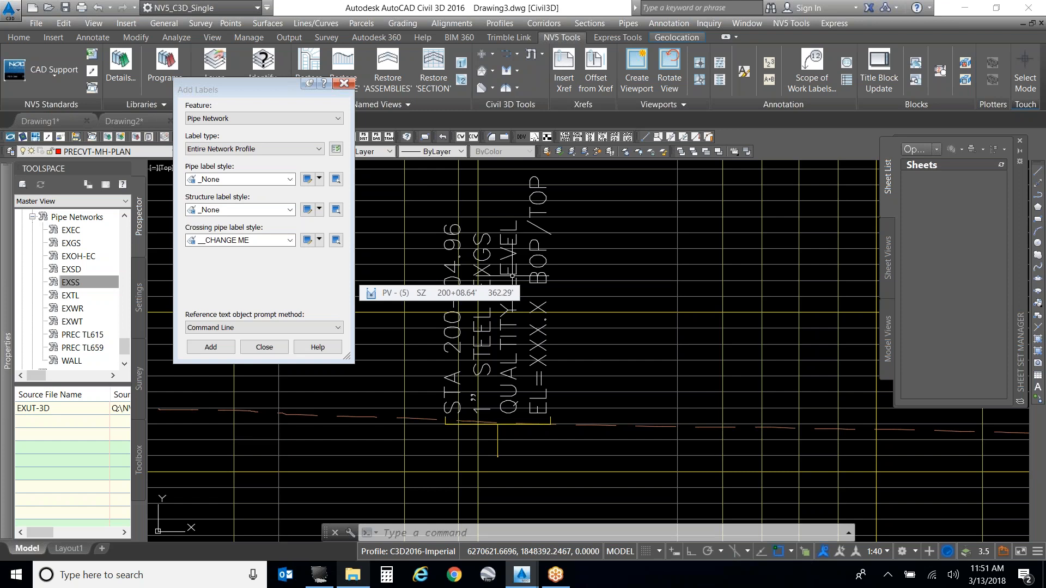
{"action": "left_click", "coordinate": [264, 347]}
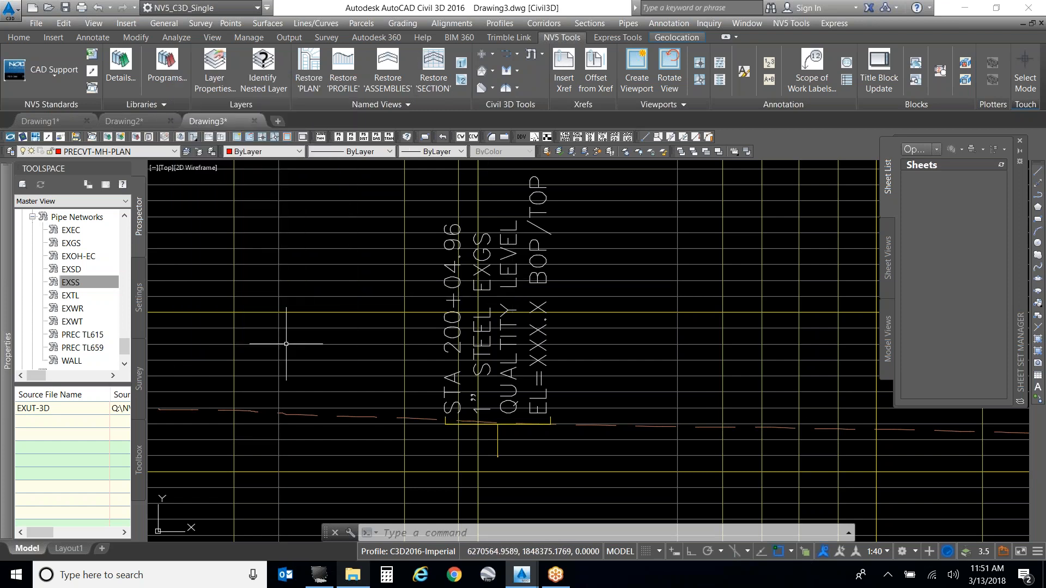
{"action": "mouse_move", "coordinate": [1, 286]}
{"action": "scroll", "coordinate": [607, 278], "scroll_direction": "down", "scroll_amount": 15}
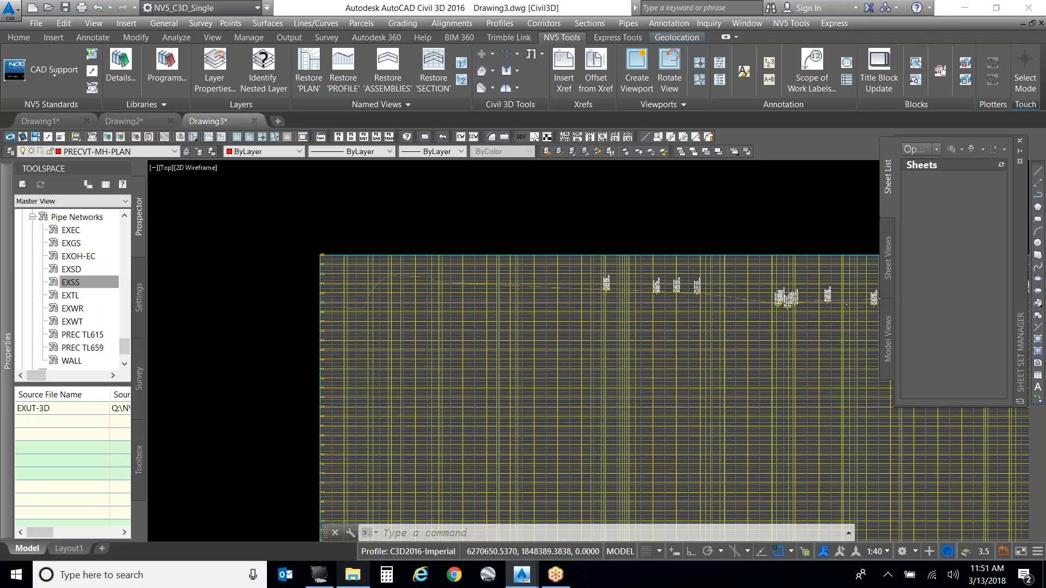
{"action": "scroll", "coordinate": [610, 279], "scroll_direction": "down", "scroll_amount": 3}
{"action": "scroll", "coordinate": [626, 280], "scroll_direction": "up", "scroll_amount": 15}
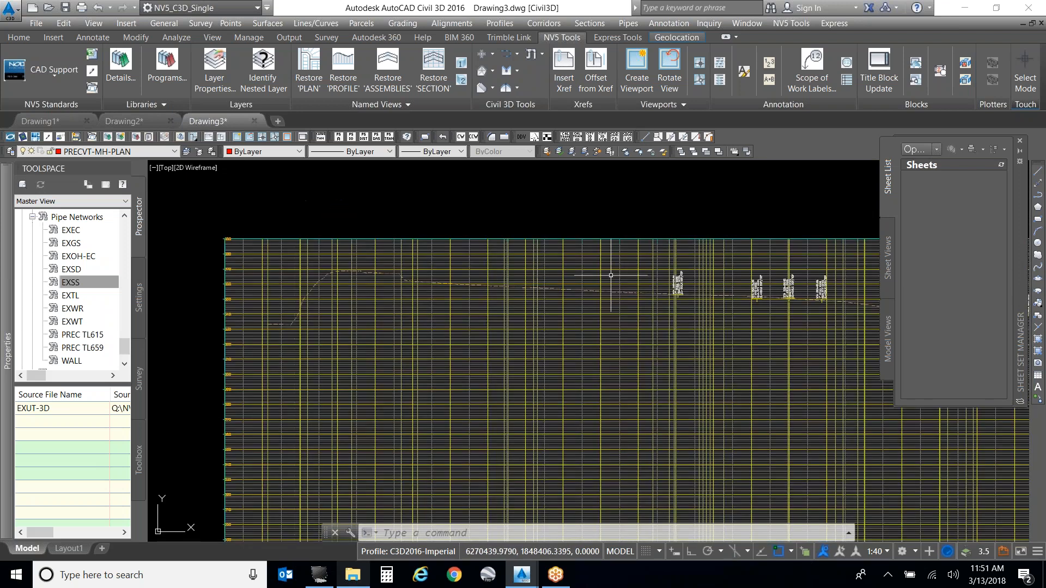
{"action": "scroll", "coordinate": [626, 280], "scroll_direction": "down", "scroll_amount": 8}
{"action": "scroll", "coordinate": [469, 288], "scroll_direction": "up", "scroll_amount": 3}
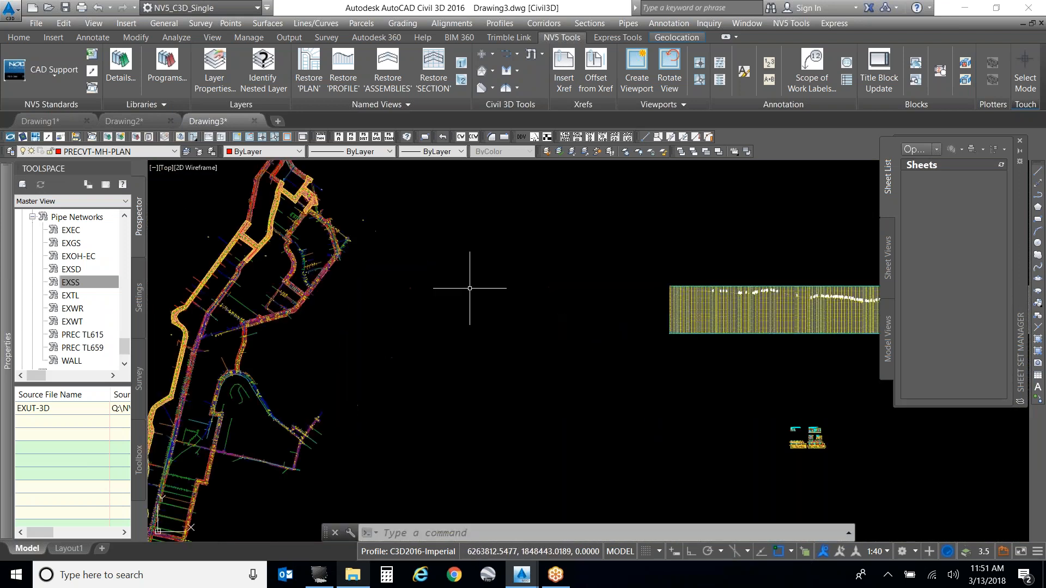
{"action": "mouse_move", "coordinate": [469, 288]}
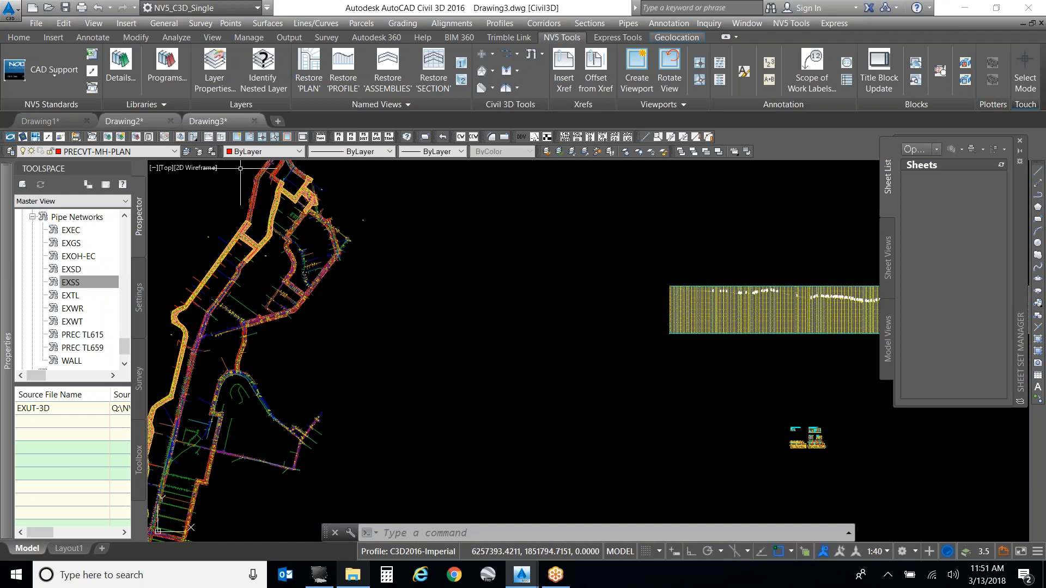
Step: Save the drawing as #20_PRPF in the personal folder on the G: drive
{"action": "left_click", "coordinate": [64, 7]}
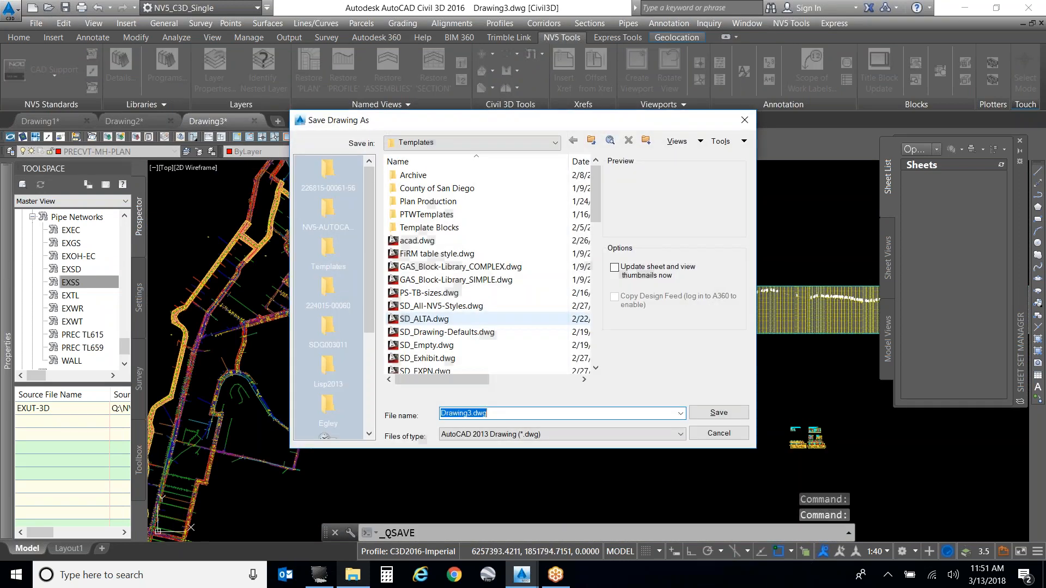
{"action": "left_click", "coordinate": [342, 412]}
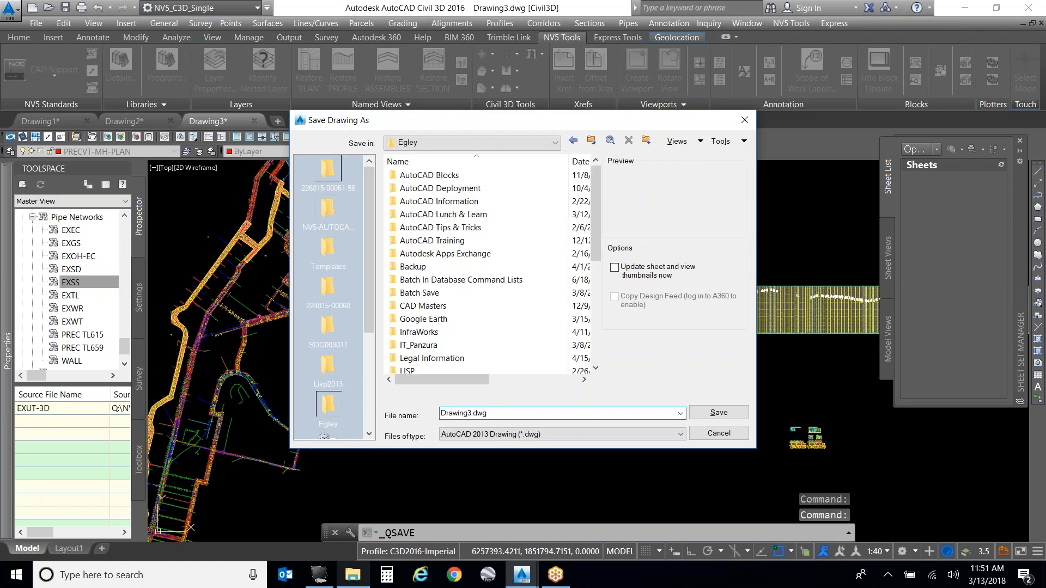
{"action": "type", "text": "PFP"}
{"action": "key", "text": "BackSpace"}
{"action": "key", "text": "BackSpace"}
{"action": "type", "text": "RPF"}
{"action": "key", "text": "Return"}
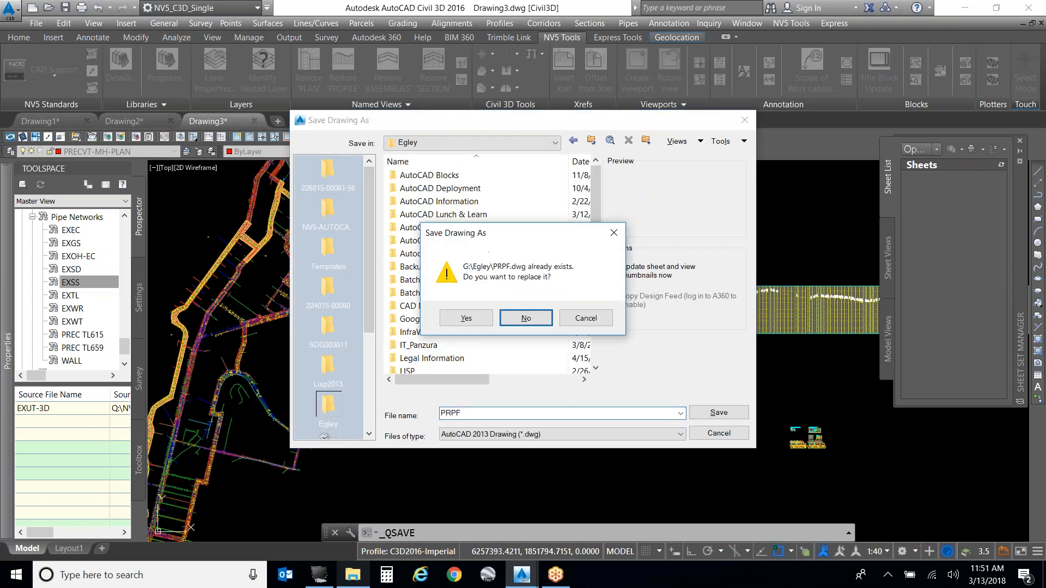
{"action": "left_click", "coordinate": [586, 318]}
{"action": "left_click", "coordinate": [441, 414]}
{"action": "type", "text": "#20_"}
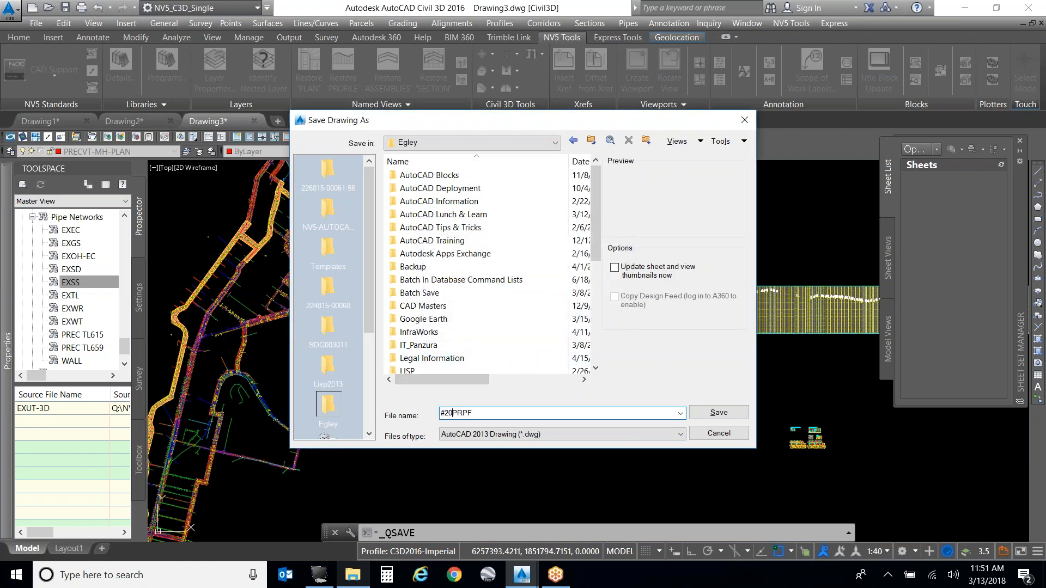
{"action": "key", "text": "Return"}
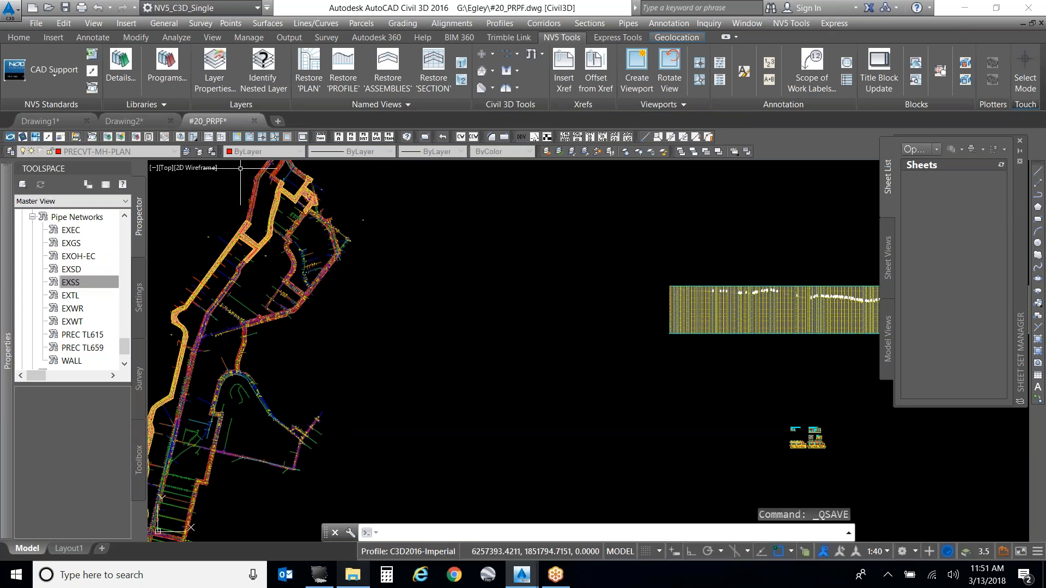
Step: Insert the survey points of the survey database's all-points import event into the drawing
{"action": "mouse_move", "coordinate": [286, 323]}
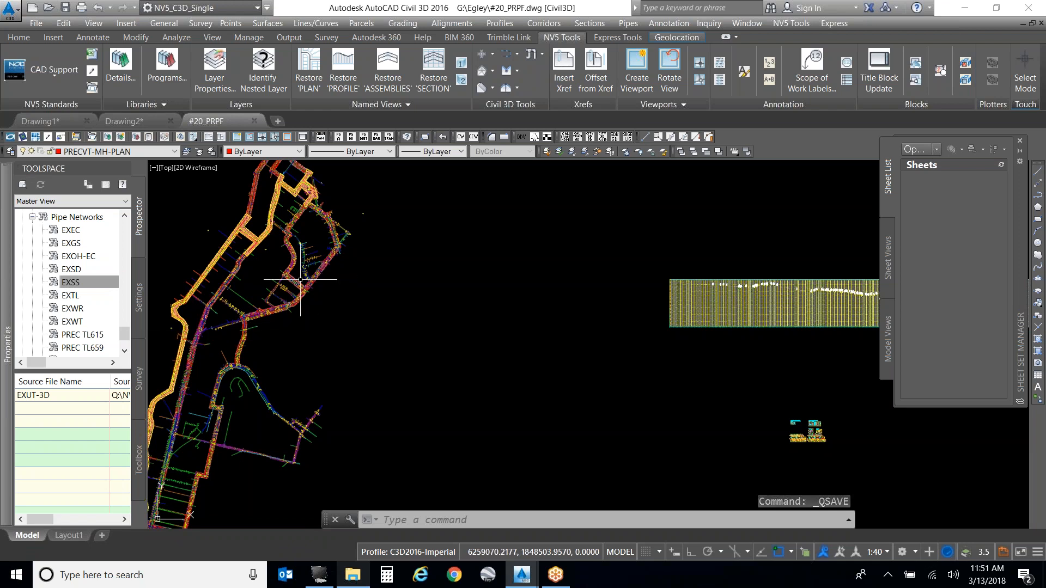
{"action": "left_click", "coordinate": [139, 384]}
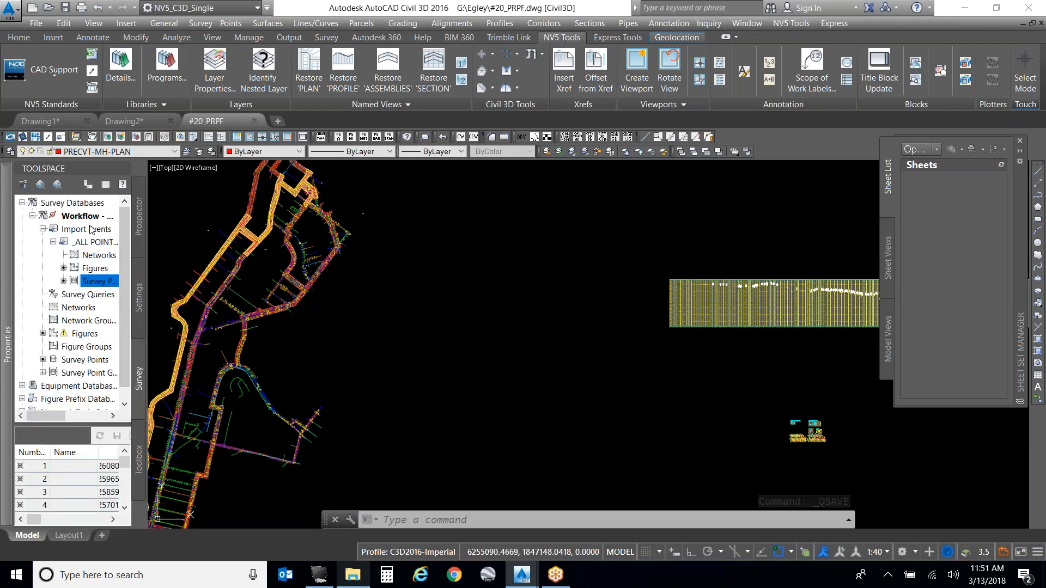
{"action": "right_click", "coordinate": [95, 284]}
{"action": "mouse_move", "coordinate": [153, 288]}
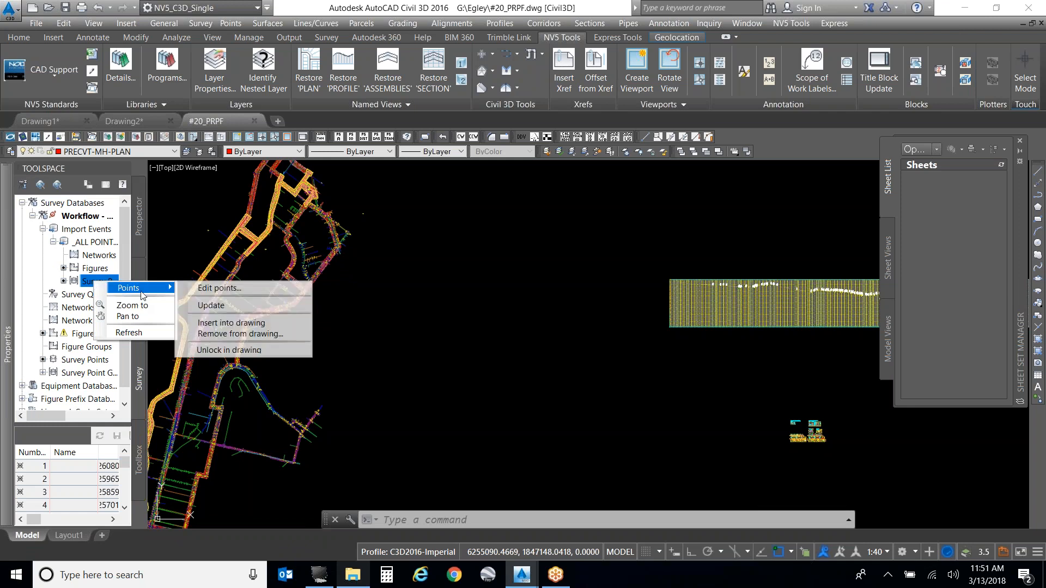
{"action": "left_click", "coordinate": [265, 322]}
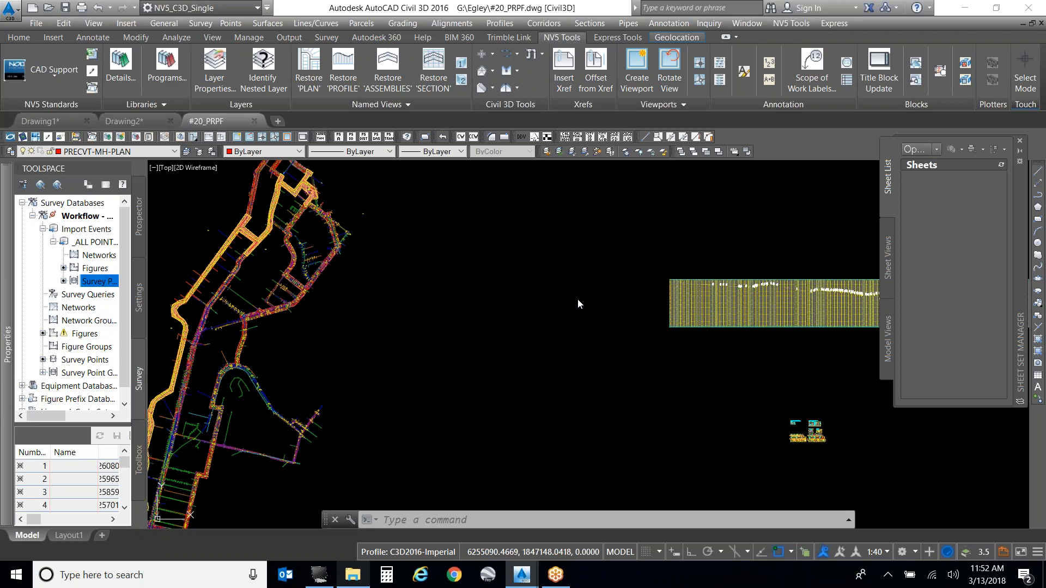
{"action": "scroll", "coordinate": [578, 303], "scroll_direction": "down", "scroll_amount": 5}
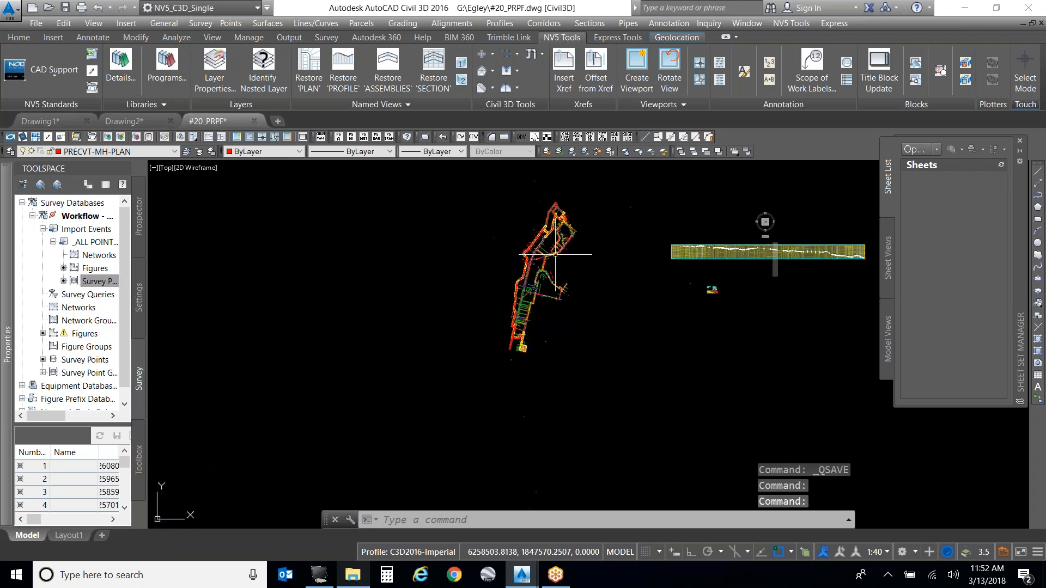
{"action": "scroll", "coordinate": [548, 269], "scroll_direction": "up", "scroll_amount": 5}
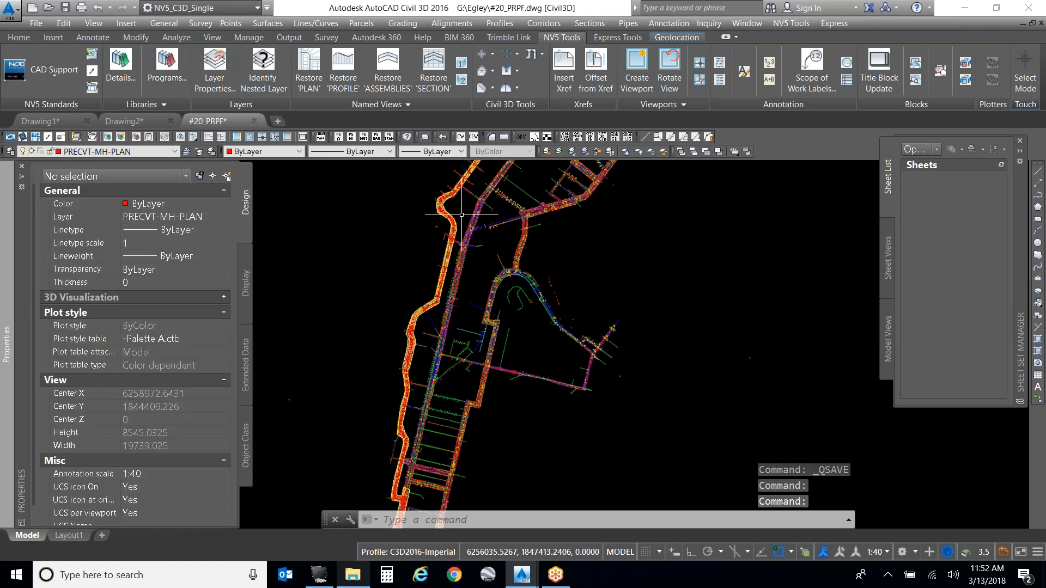
Step: Update the POTHOLE point group so it takes in the inserted survey points
{"action": "left_click", "coordinate": [139, 215]}
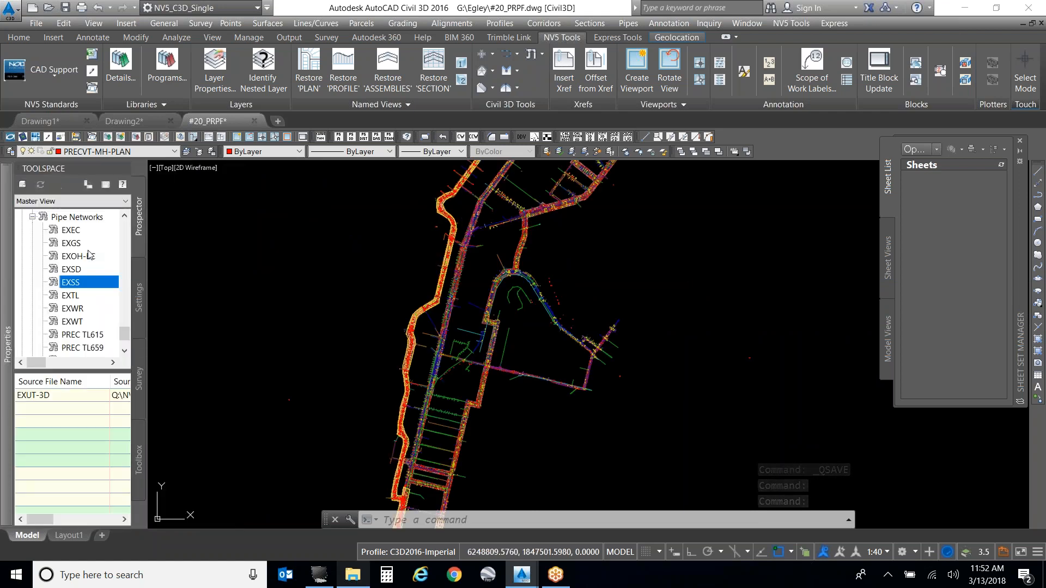
{"action": "scroll", "coordinate": [64, 288], "scroll_direction": "up", "scroll_amount": 5}
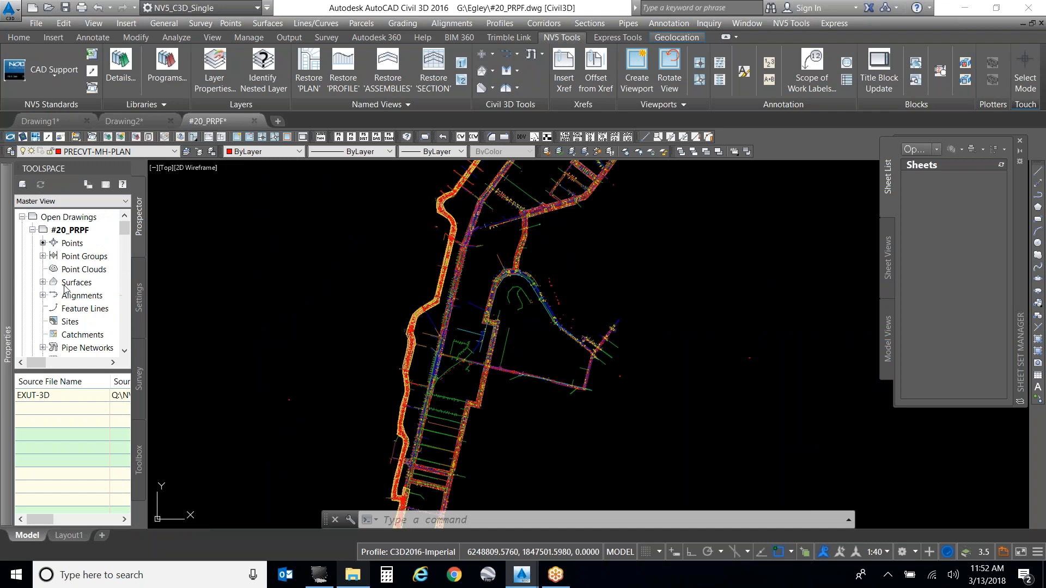
{"action": "double_click", "coordinate": [85, 256]}
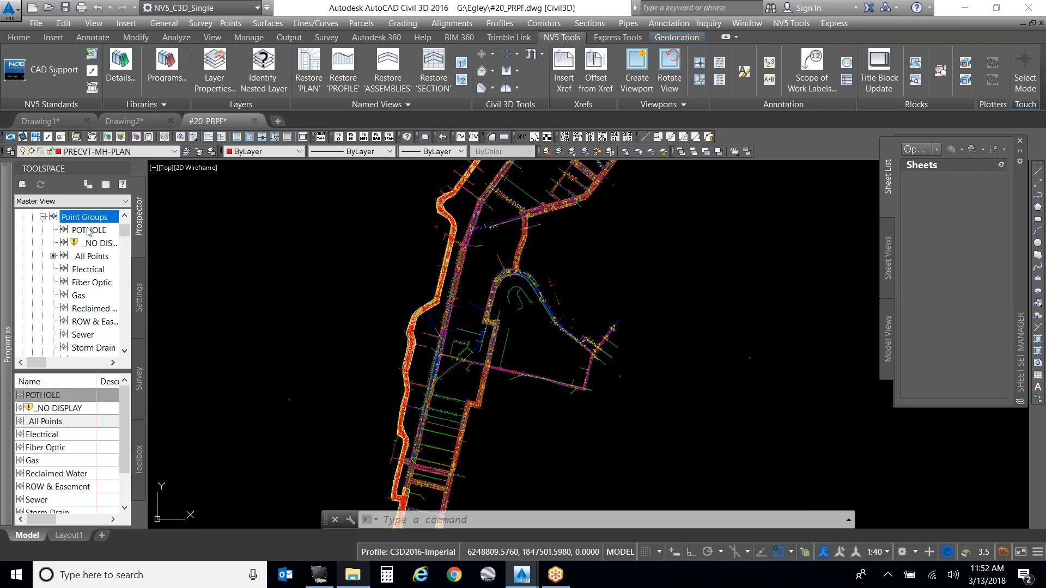
{"action": "left_click", "coordinate": [89, 231]}
{"action": "right_click", "coordinate": [90, 232]}
{"action": "left_click", "coordinate": [126, 281]}
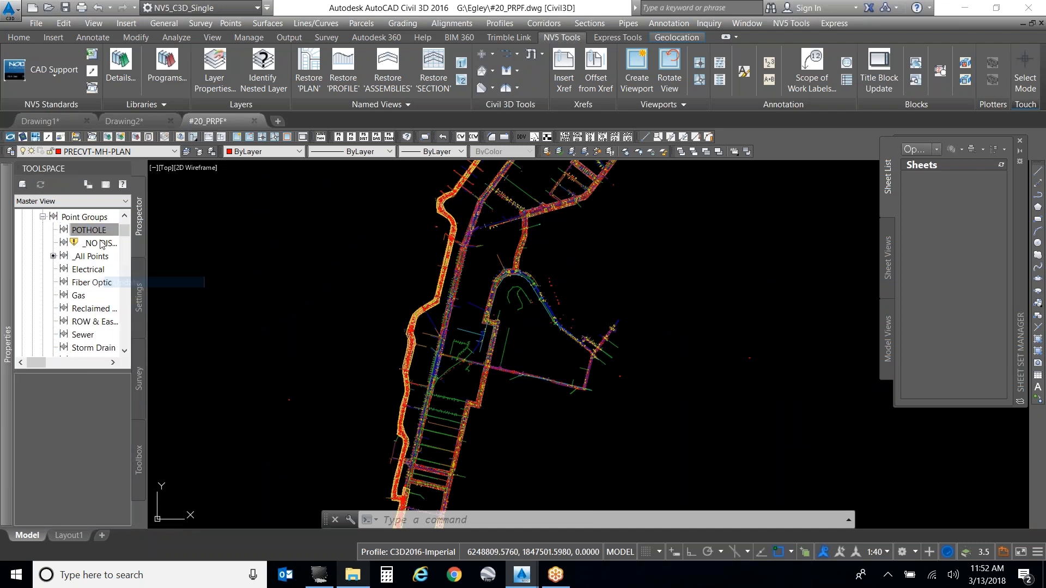
Step: Review the POTHOLE point group's properties, checking the number of points and the query statement in its summary
{"action": "right_click", "coordinate": [95, 230]}
{"action": "left_click", "coordinate": [481, 248]}
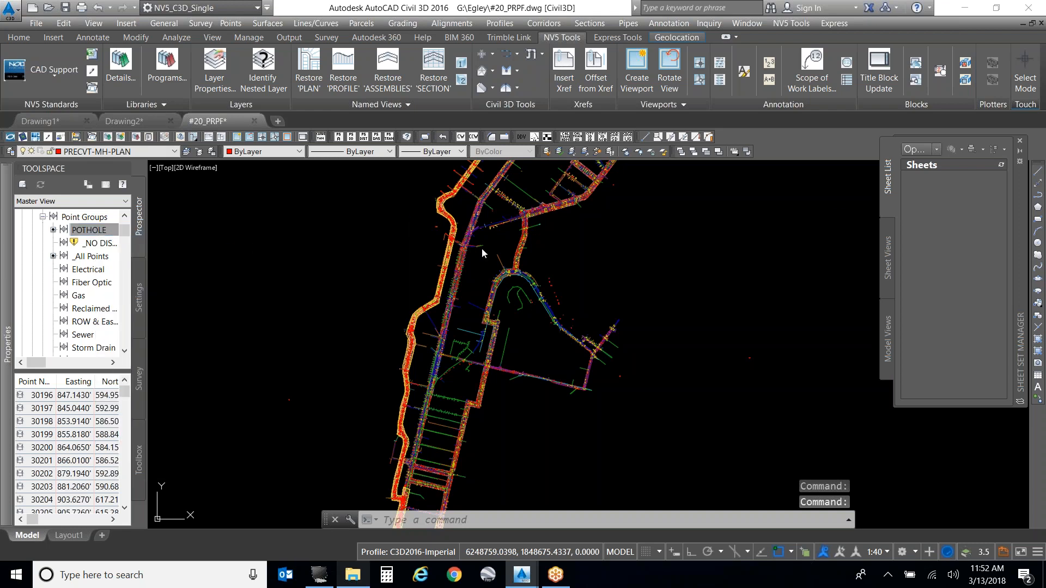
{"action": "left_click", "coordinate": [762, 247]}
{"action": "scroll", "coordinate": [755, 327], "scroll_direction": "down", "scroll_amount": 2}
{"action": "left_click", "coordinate": [701, 325]}
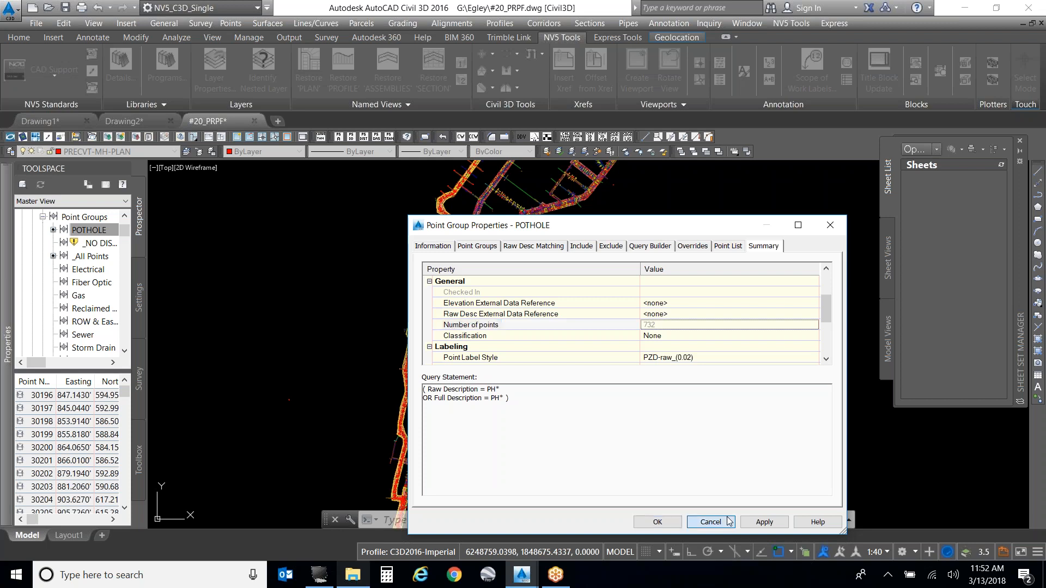
{"action": "left_click", "coordinate": [710, 522]}
Step: Copy the POTHOLE point group and open the properties of the copy
{"action": "right_click", "coordinate": [102, 235]}
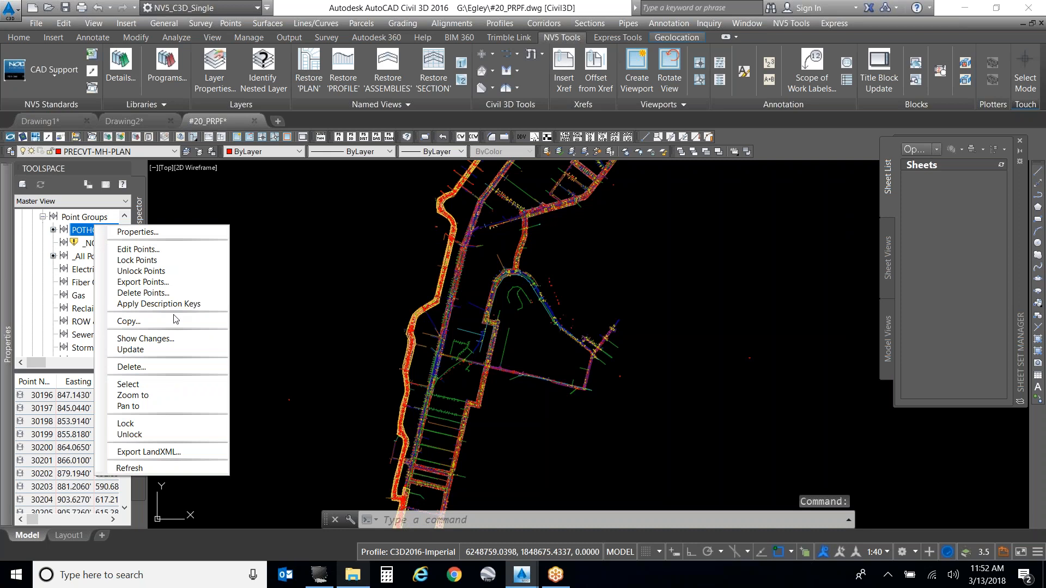
{"action": "left_click", "coordinate": [178, 321]}
{"action": "right_click", "coordinate": [87, 231]}
{"action": "left_click", "coordinate": [111, 239]}
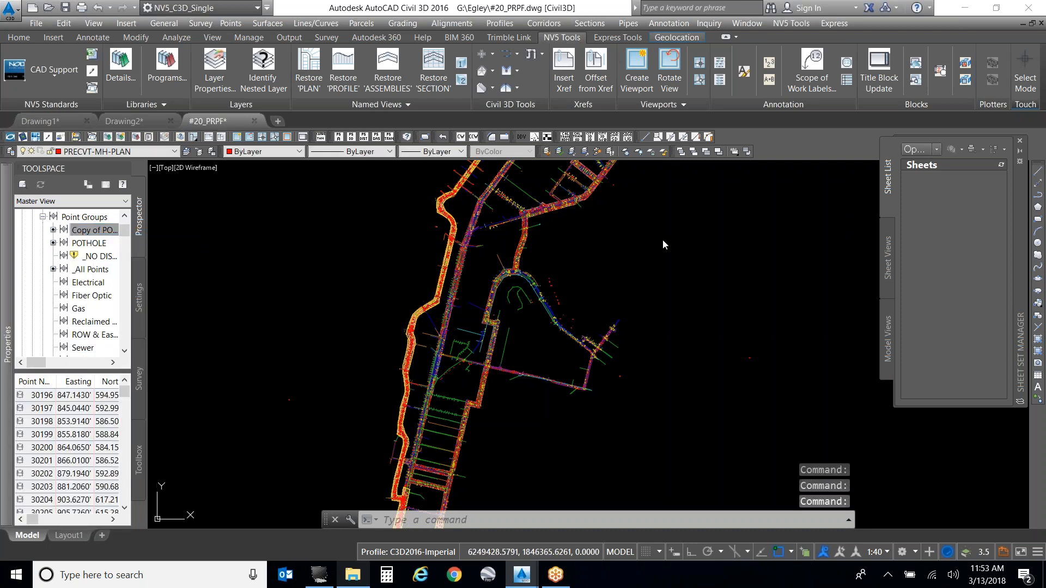
Step: Add an exclusion of point numbers >10500 to the Copy of POTHOLE point group
{"action": "left_click", "coordinate": [581, 246]}
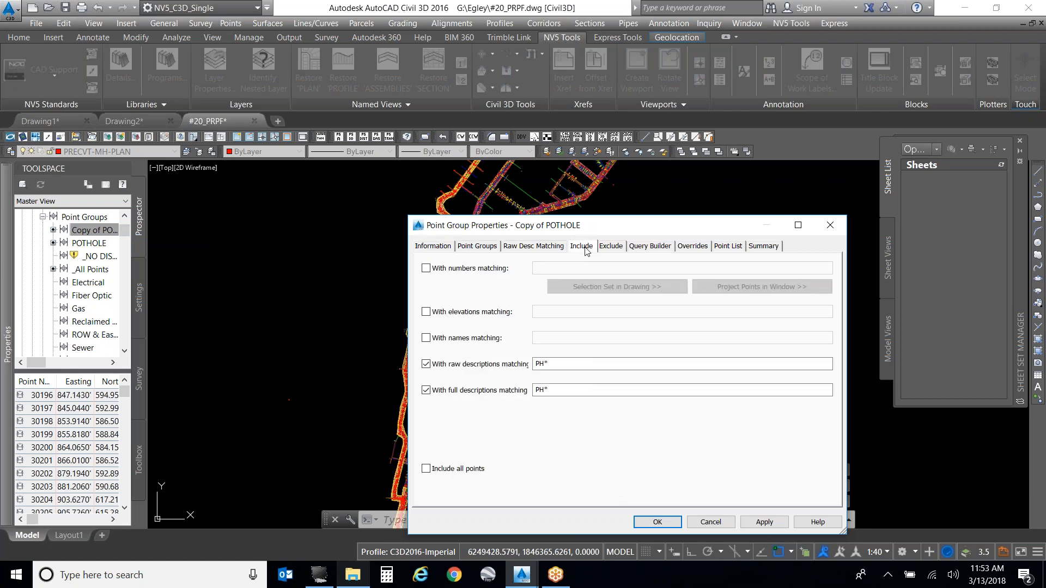
{"action": "left_click", "coordinate": [610, 247]}
{"action": "left_click", "coordinate": [469, 269]}
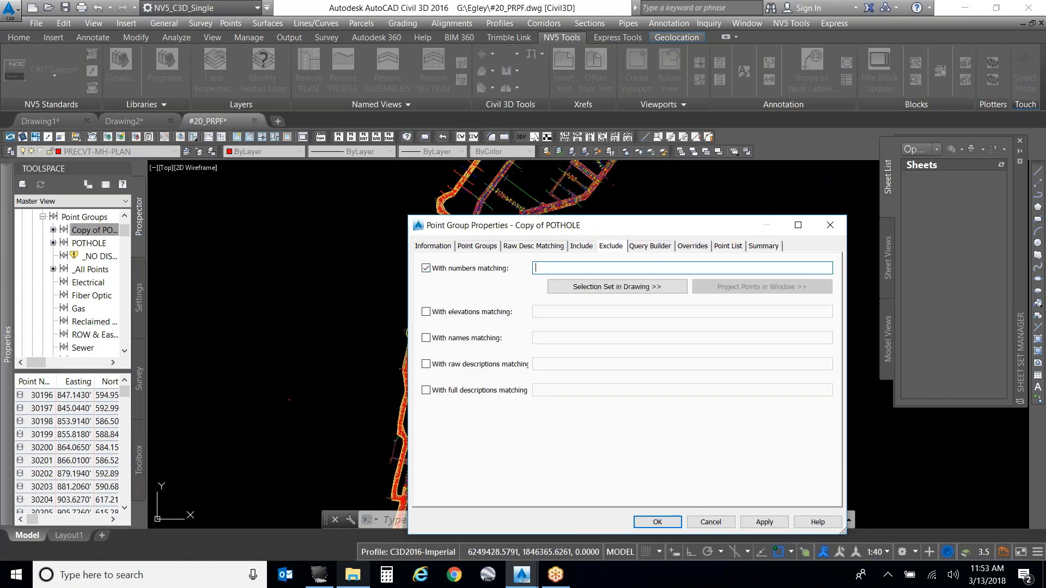
{"action": "type", "text": ">"}
{"action": "type", "text": "2"}
{"action": "key", "text": "BackSpace"}
{"action": "type", "text": "10500"}
Step: Check the copied group's point list and its summary for the number of points and the query statement
{"action": "left_click", "coordinate": [742, 245]}
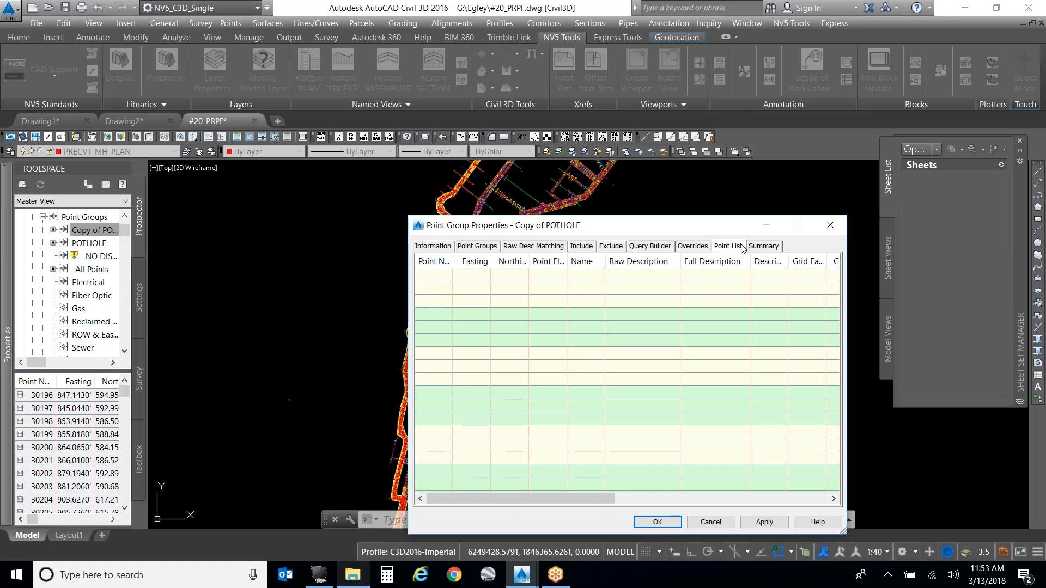
{"action": "left_click", "coordinate": [763, 246]}
{"action": "left_click", "coordinate": [733, 249]}
{"action": "left_click", "coordinate": [758, 248]}
{"action": "scroll", "coordinate": [713, 328], "scroll_direction": "down", "scroll_amount": 3}
{"action": "scroll", "coordinate": [714, 327], "scroll_direction": "up", "scroll_amount": 2}
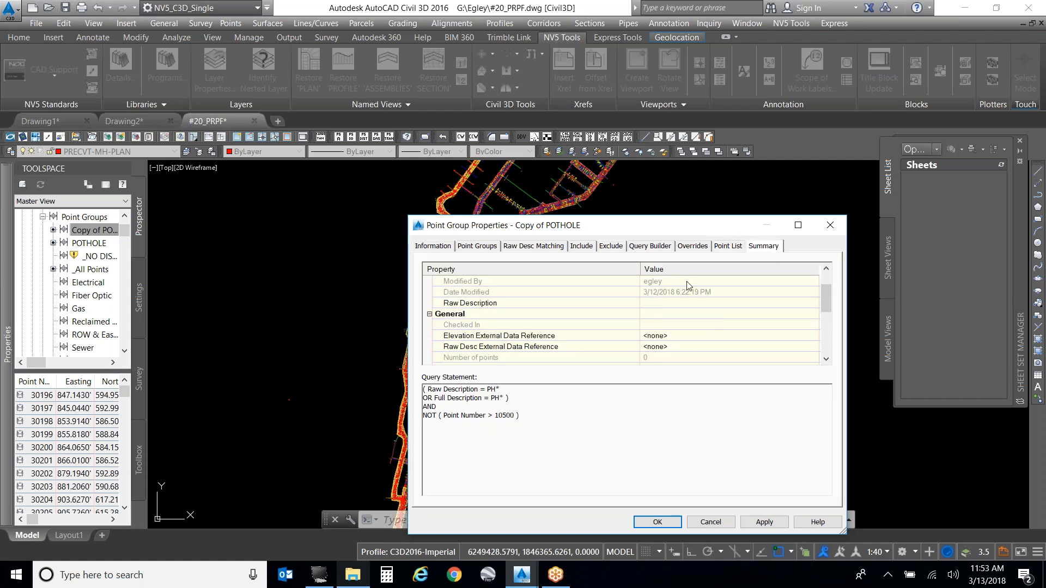
Step: Change the copied group's excluded point numbers to >15000, check the query statement and accept the properties
{"action": "left_click", "coordinate": [609, 246]}
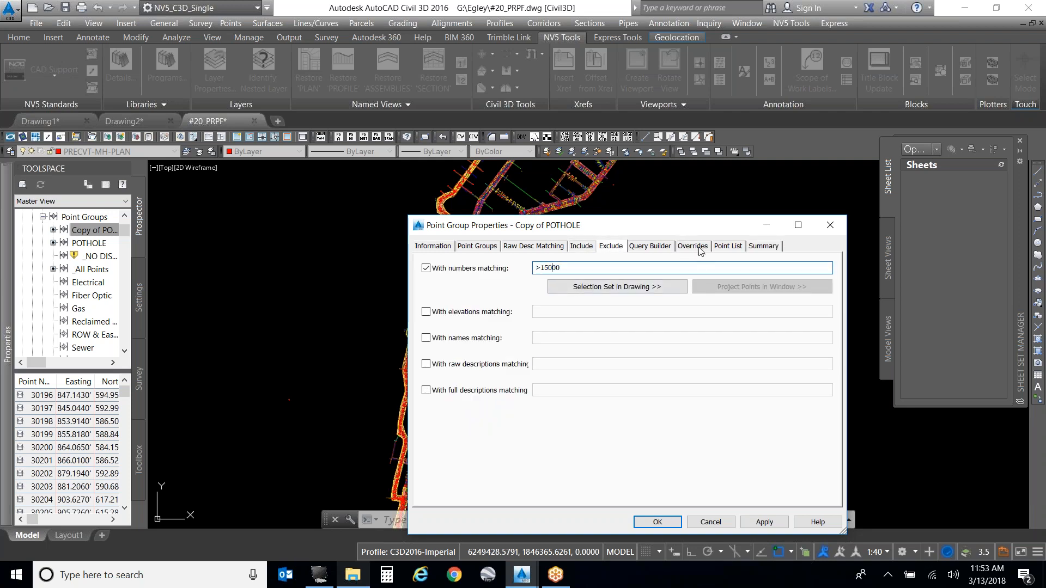
{"action": "left_click", "coordinate": [718, 247]}
{"action": "left_click", "coordinate": [768, 245]}
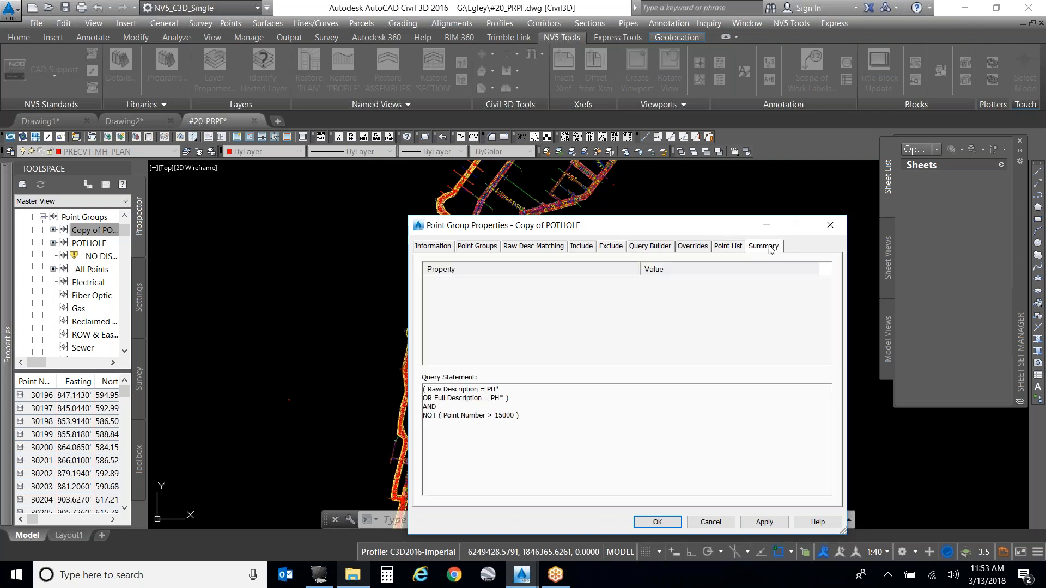
{"action": "left_click", "coordinate": [680, 522]}
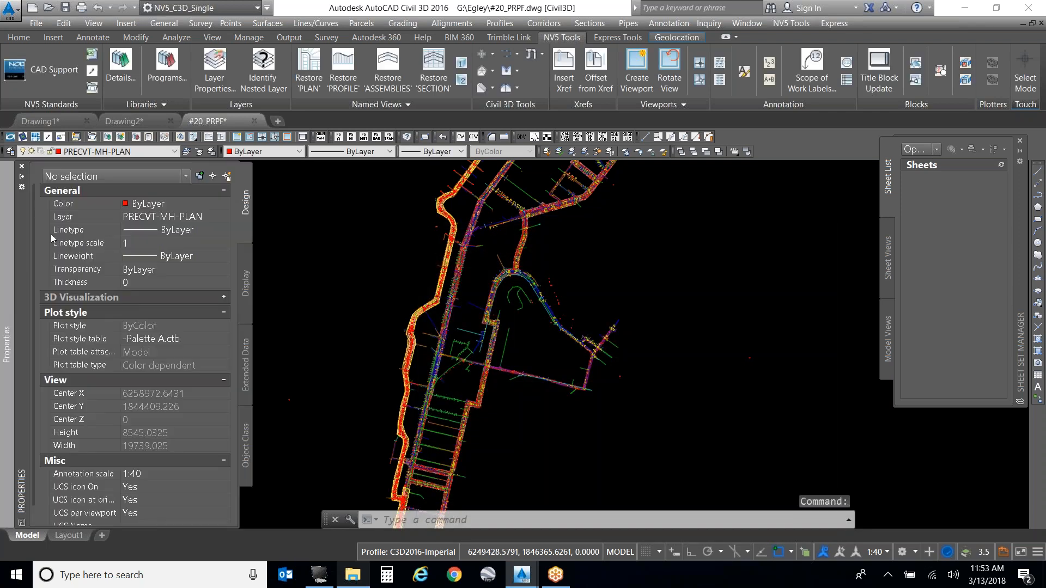
Step: Close the object properties palette and look through the point numbers of the original POTHOLE group
{"action": "left_click", "coordinate": [22, 166]}
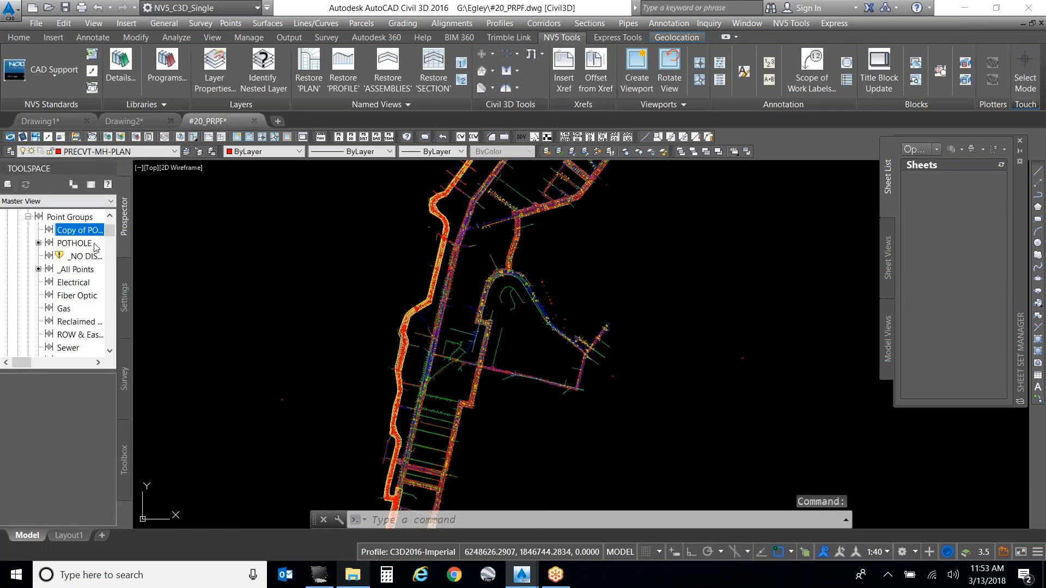
{"action": "left_click", "coordinate": [75, 244]}
{"action": "scroll", "coordinate": [67, 404], "scroll_direction": "down", "scroll_amount": 20}
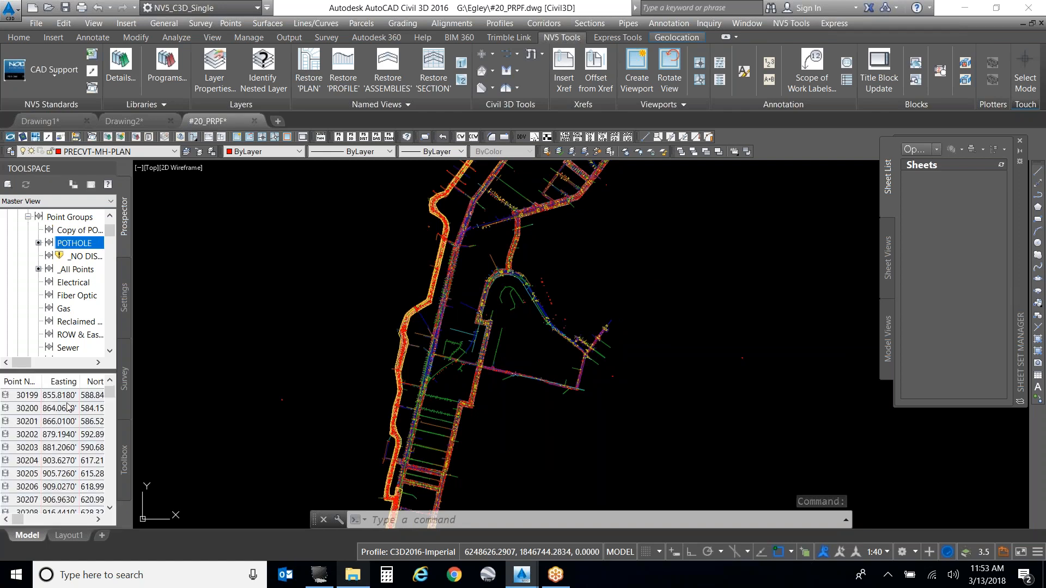
{"action": "scroll", "coordinate": [67, 406], "scroll_direction": "up", "scroll_amount": 20}
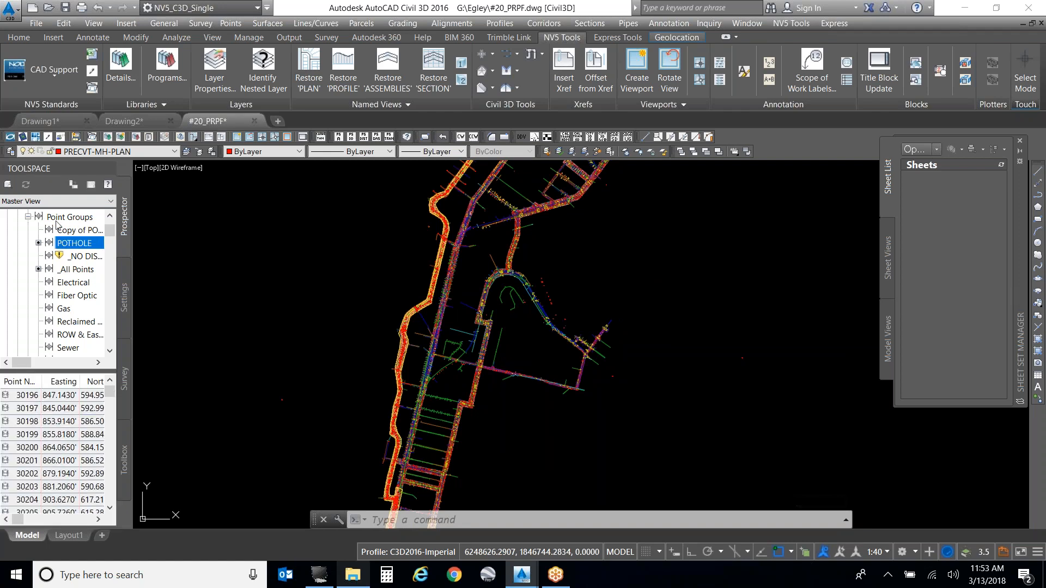
Step: Reopen the Copy of POTHOLE group's properties and set its excluded point numbers to >30100
{"action": "right_click", "coordinate": [79, 231]}
{"action": "left_click", "coordinate": [104, 235]}
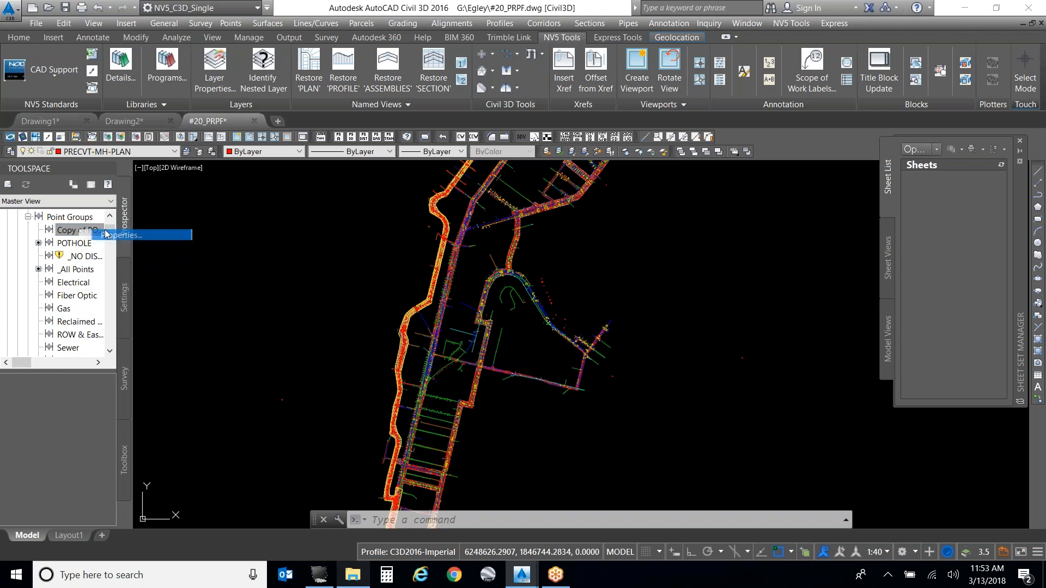
{"action": "left_click", "coordinate": [611, 245]}
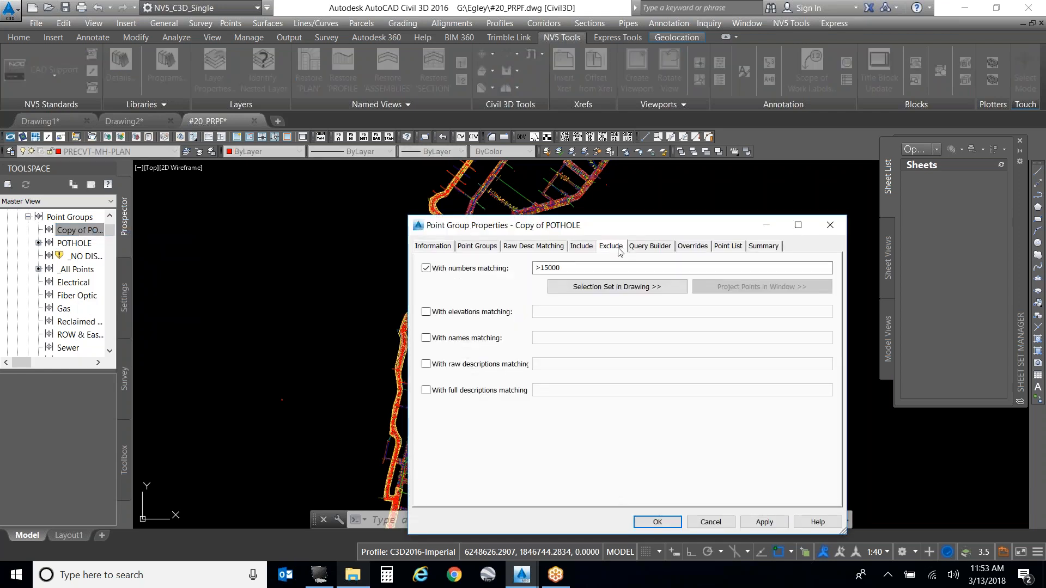
{"action": "mouse_move", "coordinate": [552, 267]}
{"action": "left_mouse_down"}
{"action": "mouse_move", "coordinate": [561, 267]}
{"action": "mouse_move", "coordinate": [540, 268]}
{"action": "left_mouse_up"}
{"action": "type", "text": "30100"}
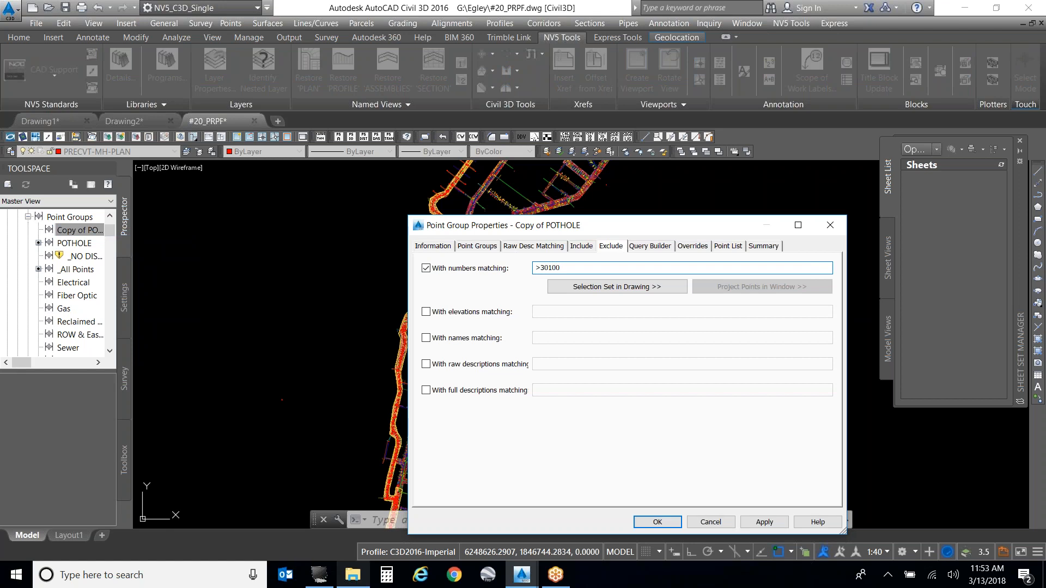
Step: Check the copied group's point list, summary and include criteria, and apply the >30100 exclusion
{"action": "left_click", "coordinate": [729, 246]}
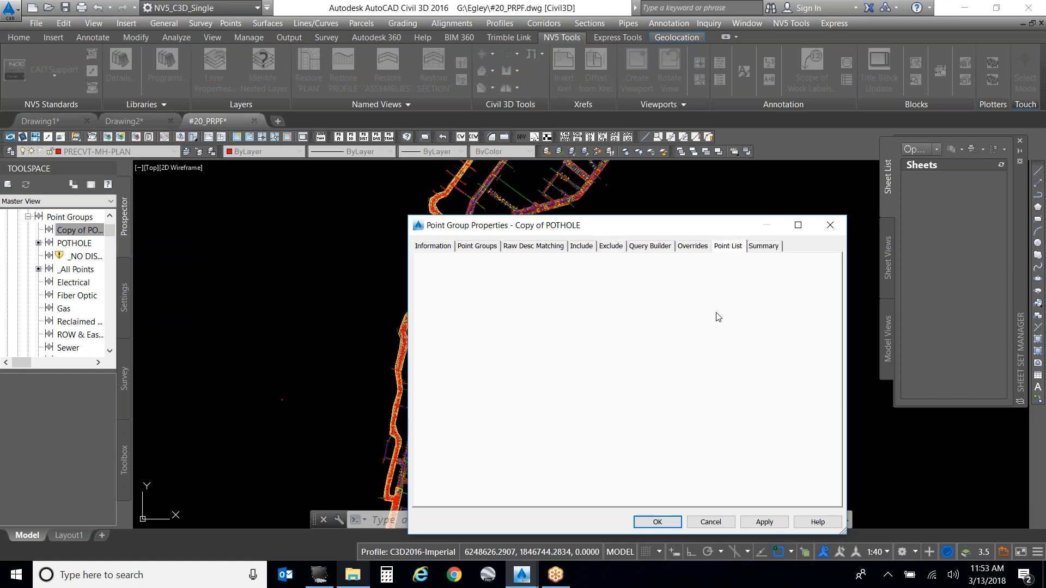
{"action": "left_click", "coordinate": [706, 247]}
{"action": "left_click", "coordinate": [762, 246]}
{"action": "scroll", "coordinate": [719, 297], "scroll_direction": "down", "scroll_amount": 3}
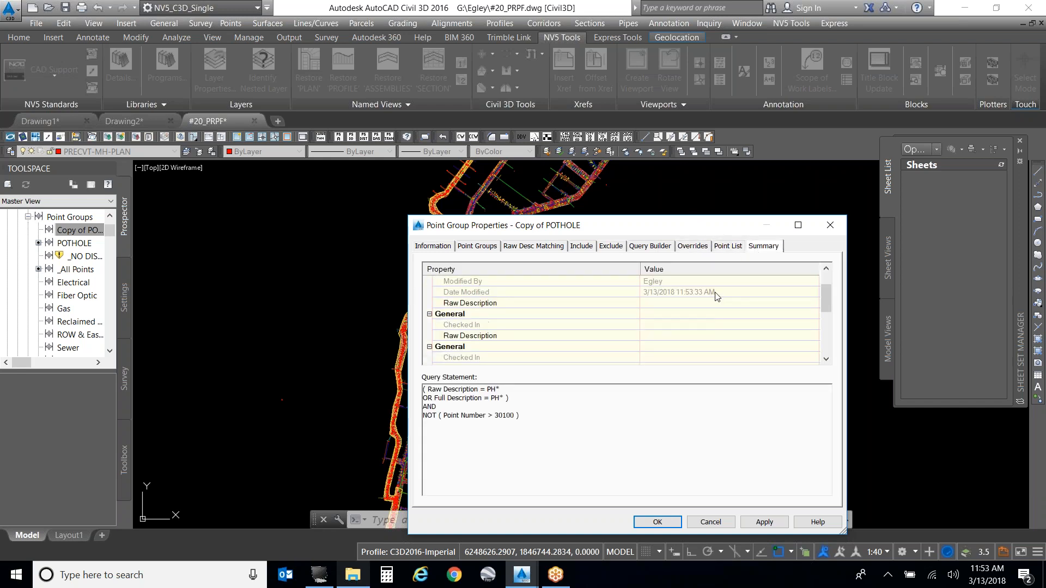
{"action": "scroll", "coordinate": [719, 295], "scroll_direction": "up", "scroll_amount": 3}
{"action": "left_click", "coordinate": [582, 247]}
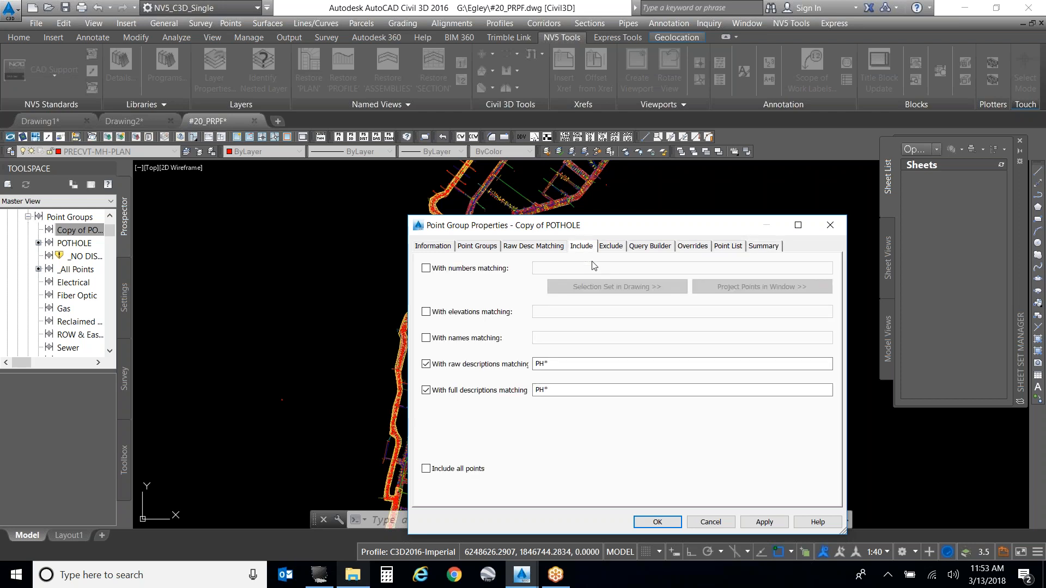
{"action": "left_click", "coordinate": [611, 246]}
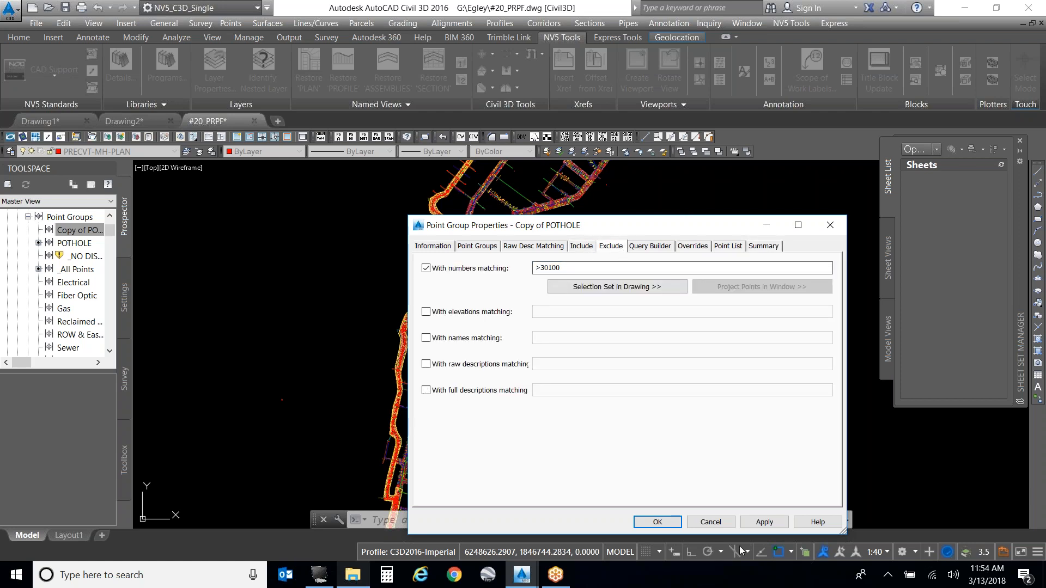
{"action": "left_click", "coordinate": [762, 522]}
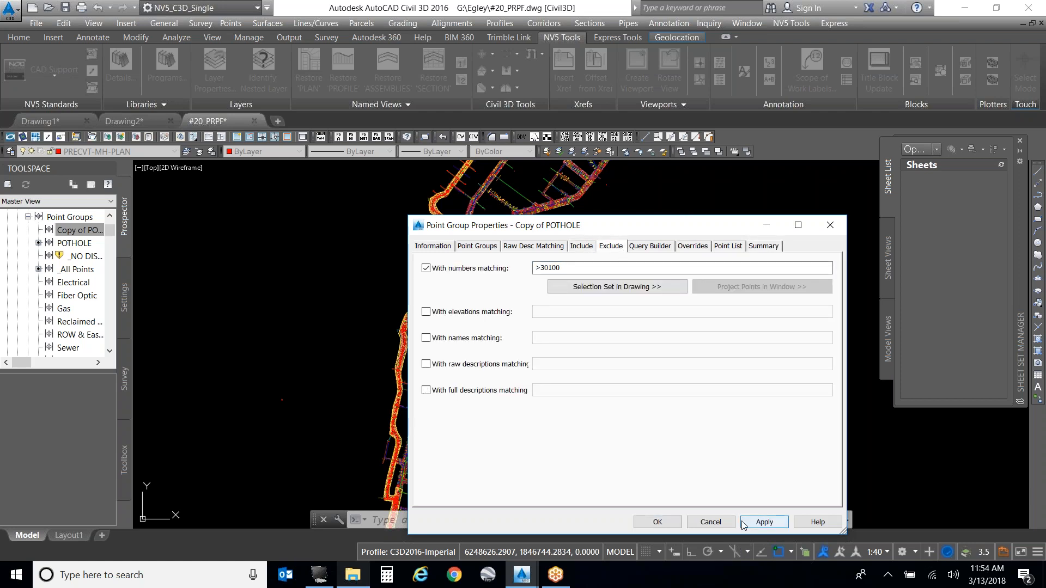
{"action": "left_click", "coordinate": [728, 246]}
{"action": "key", "text": "Return"}
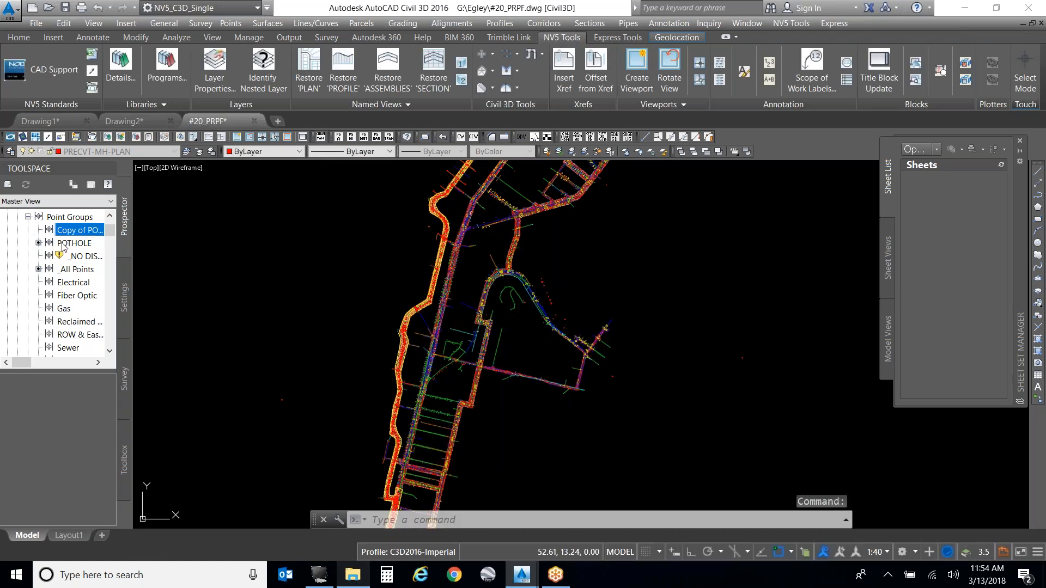
Step: Check the POTHOLE group's point numbers again and set the Copy of POTHOLE group's excluded point numbers to >30250
{"action": "left_click", "coordinate": [64, 244]}
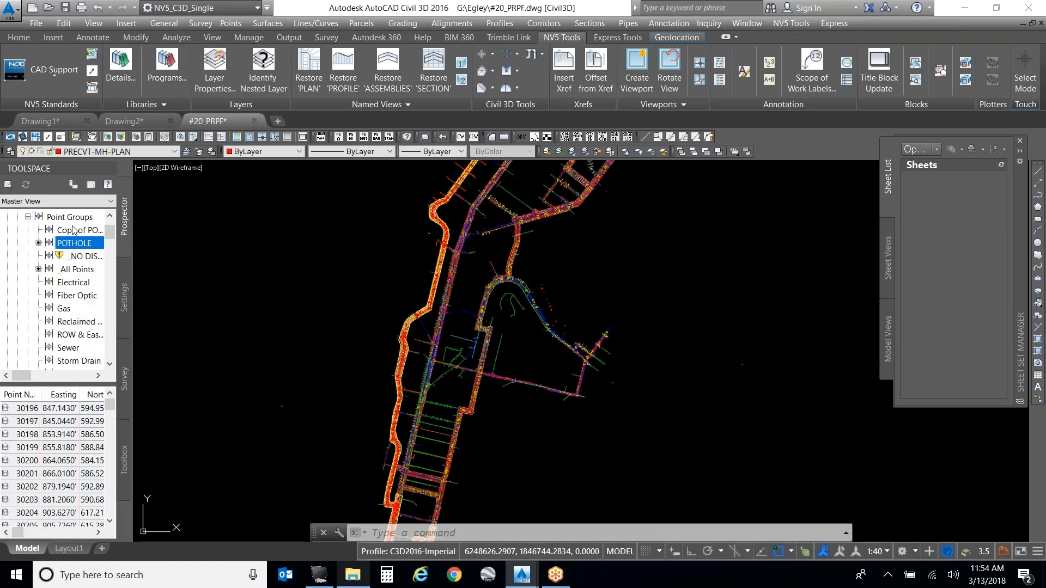
{"action": "right_click", "coordinate": [82, 229]}
{"action": "left_click", "coordinate": [103, 236]}
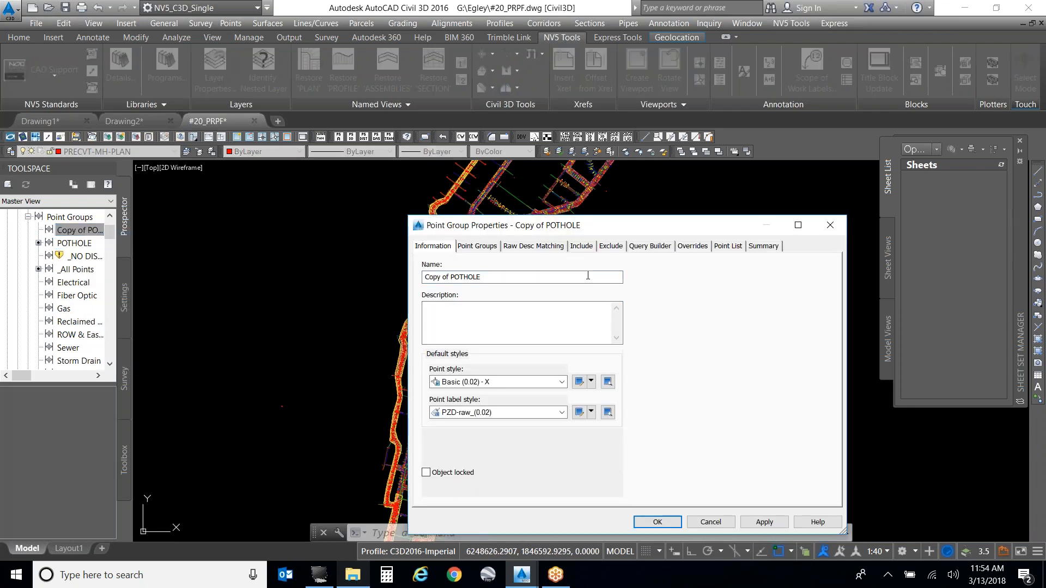
{"action": "left_click", "coordinate": [605, 248]}
{"action": "double_click", "coordinate": [547, 268]}
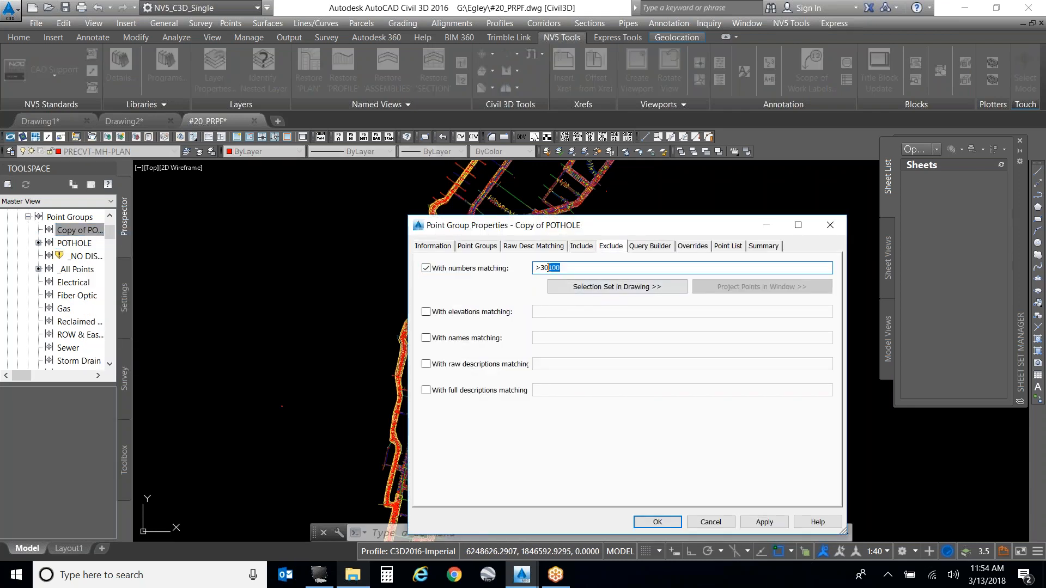
{"action": "type", "text": "3025"}
Step: Accept the copied group's properties after checking its point list and summary, and save the drawing
{"action": "left_click", "coordinate": [694, 248]}
{"action": "left_click", "coordinate": [729, 248]}
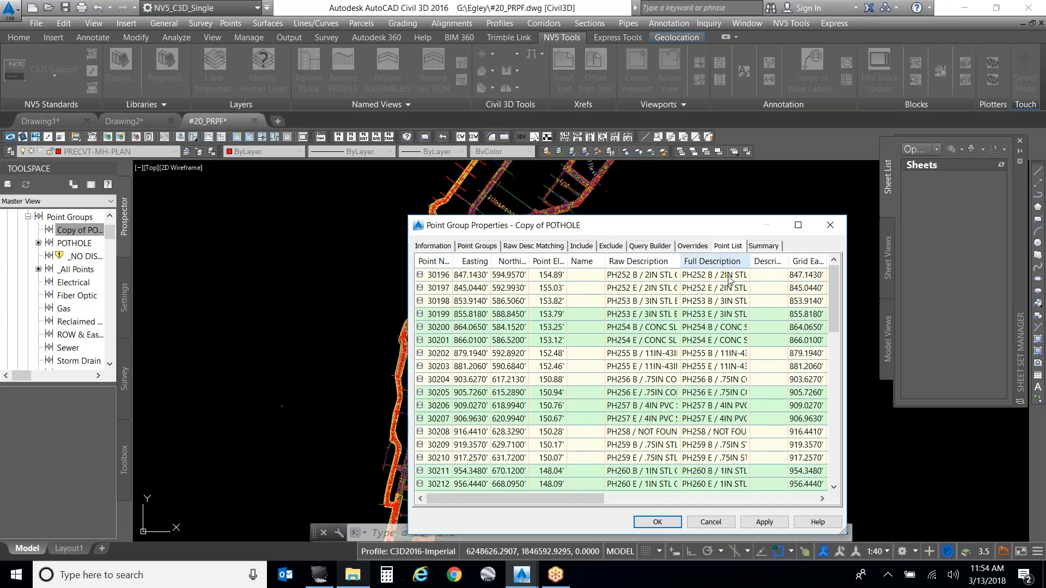
{"action": "left_click", "coordinate": [773, 247]}
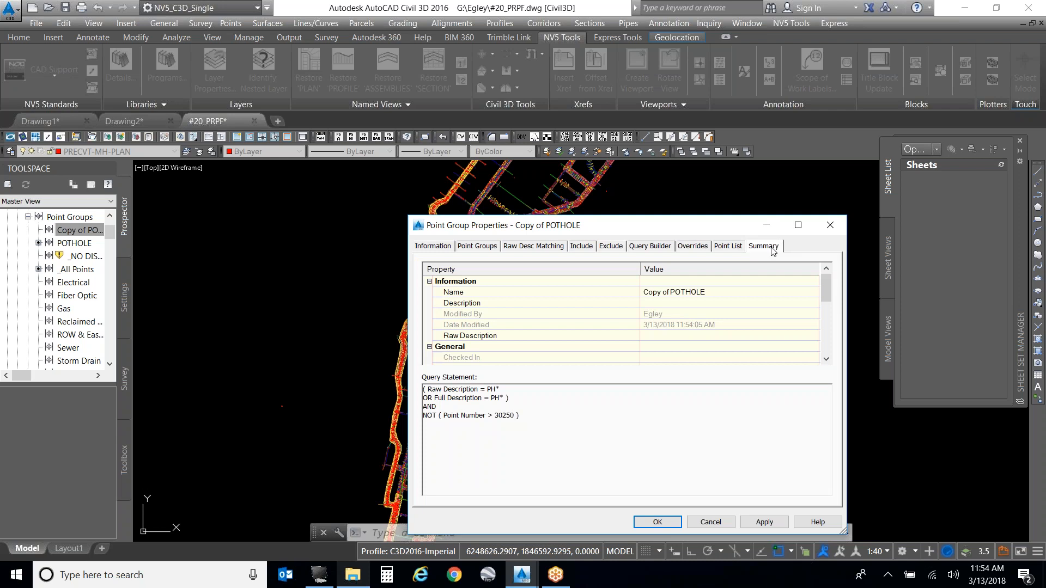
{"action": "scroll", "coordinate": [744, 318], "scroll_direction": "down", "scroll_amount": 3}
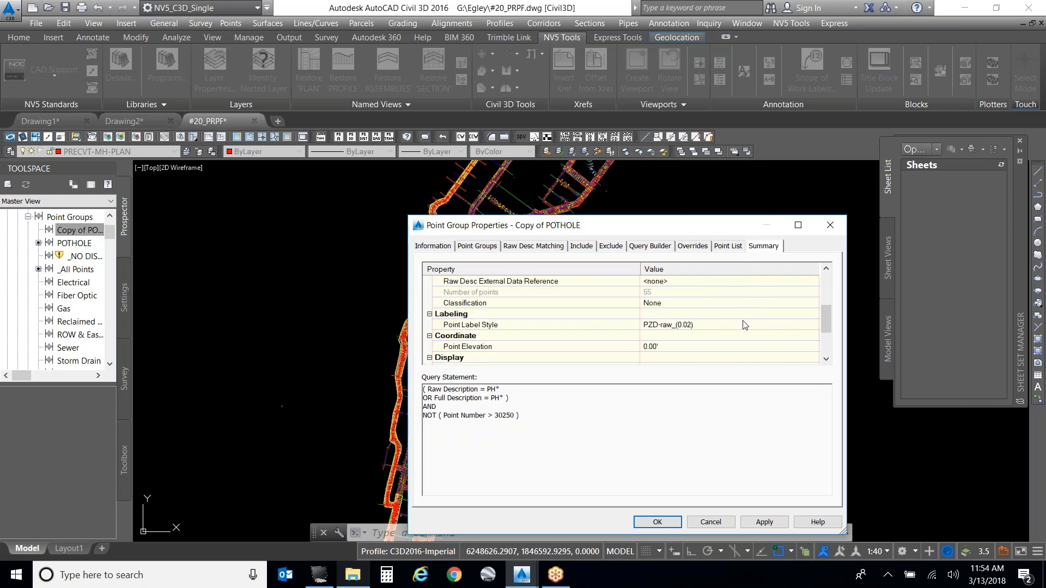
{"action": "left_click", "coordinate": [658, 522]}
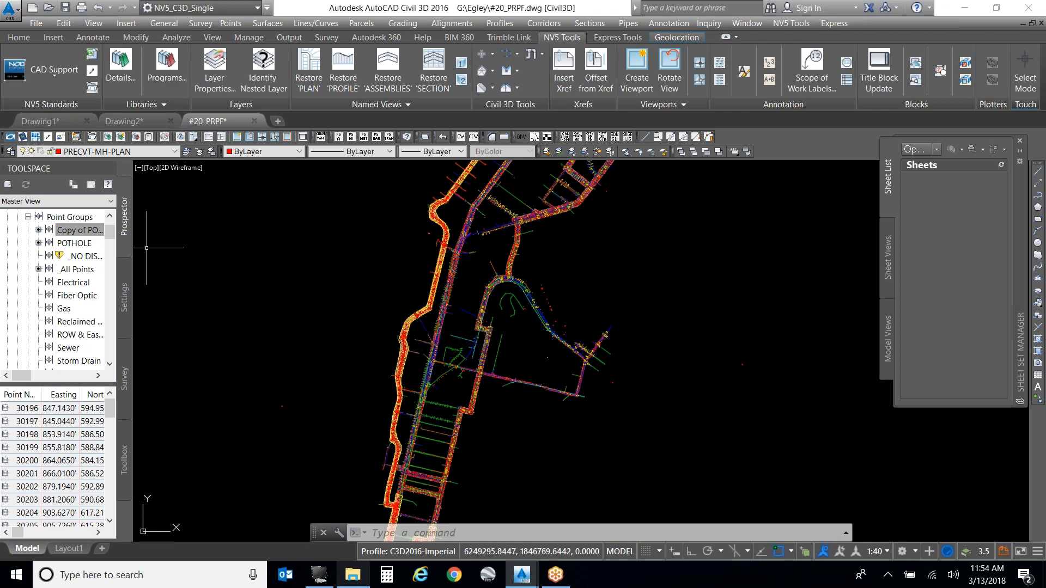
{"action": "left_click", "coordinate": [64, 8]}
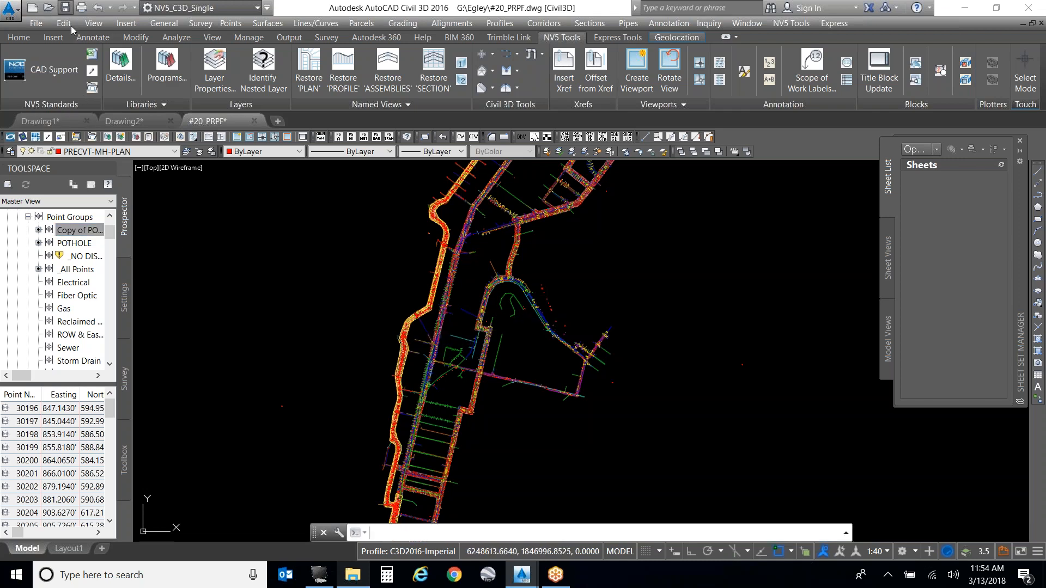
Step: Select all points of the Copy of POTHOLE point group in the drawing and open their object properties
{"action": "right_click", "coordinate": [93, 236]}
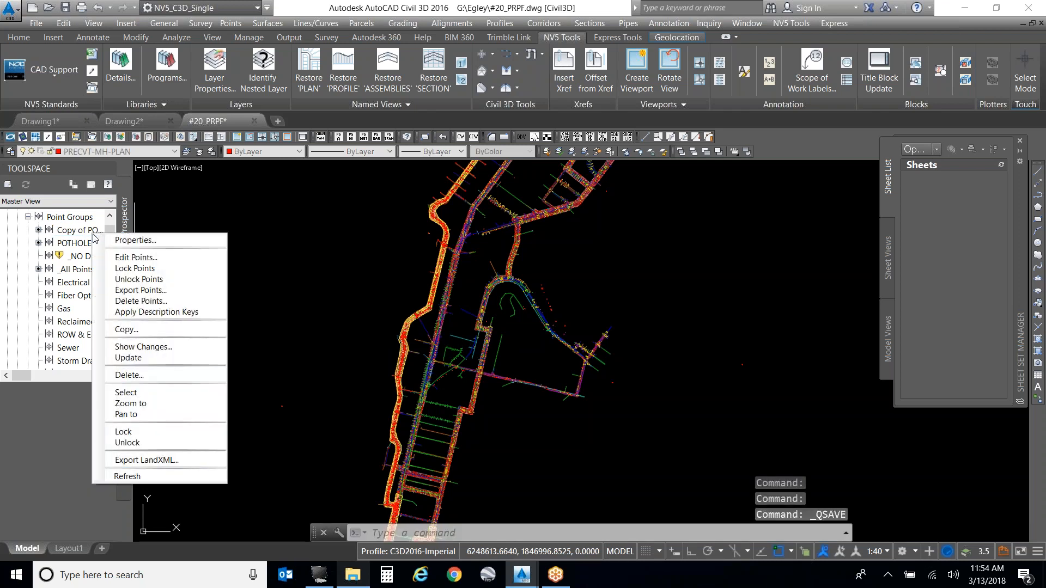
{"action": "left_click", "coordinate": [170, 393]}
{"action": "key", "text": "Escape"}
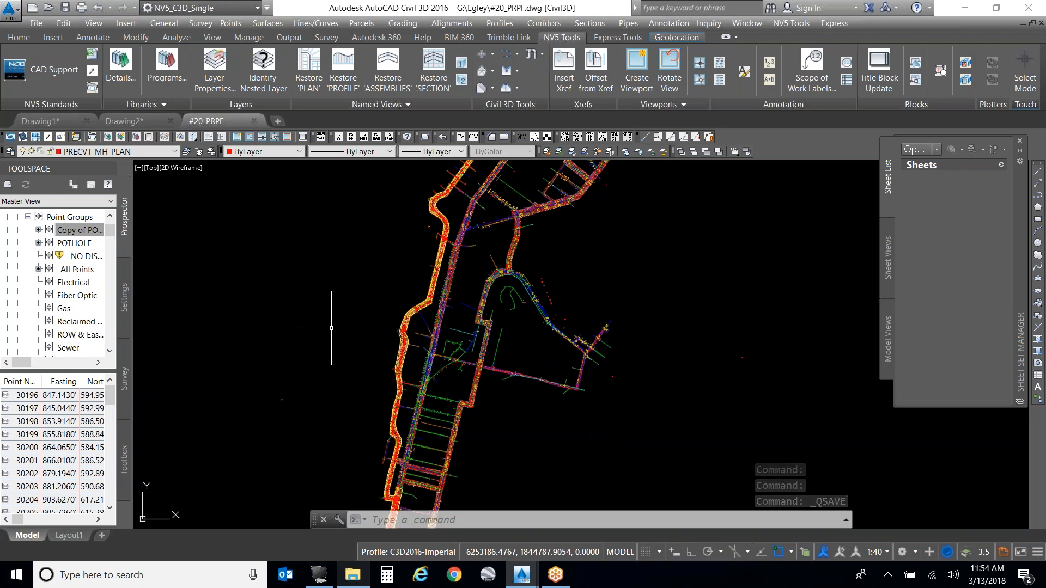
{"action": "type", "text": "mo"}
{"action": "key", "text": "Return"}
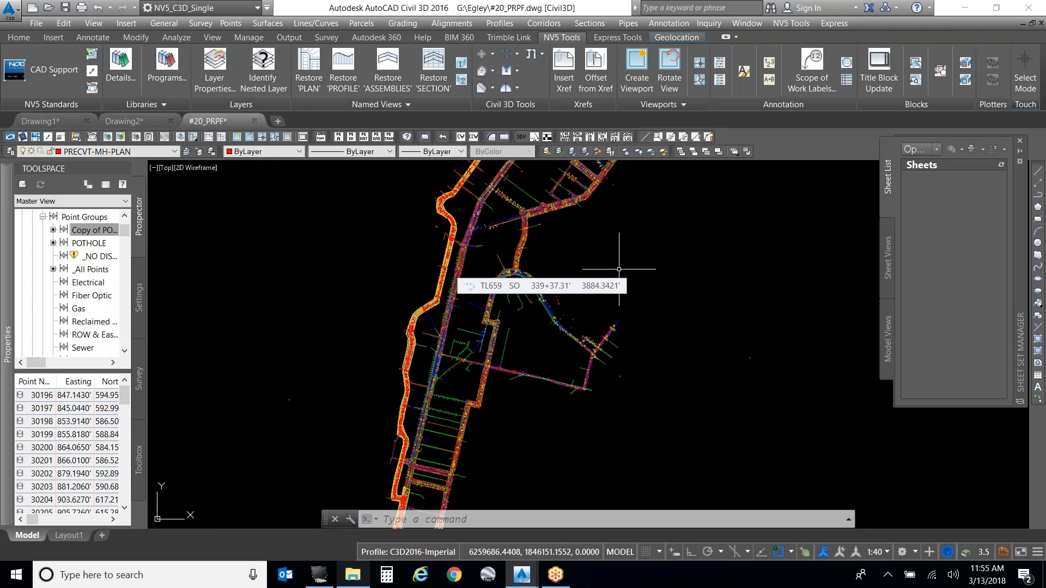
Step: Project the selected COGO points to the profile view, setting the label style of all of them to Point - Number & Description
{"action": "type", "text": "pro"}
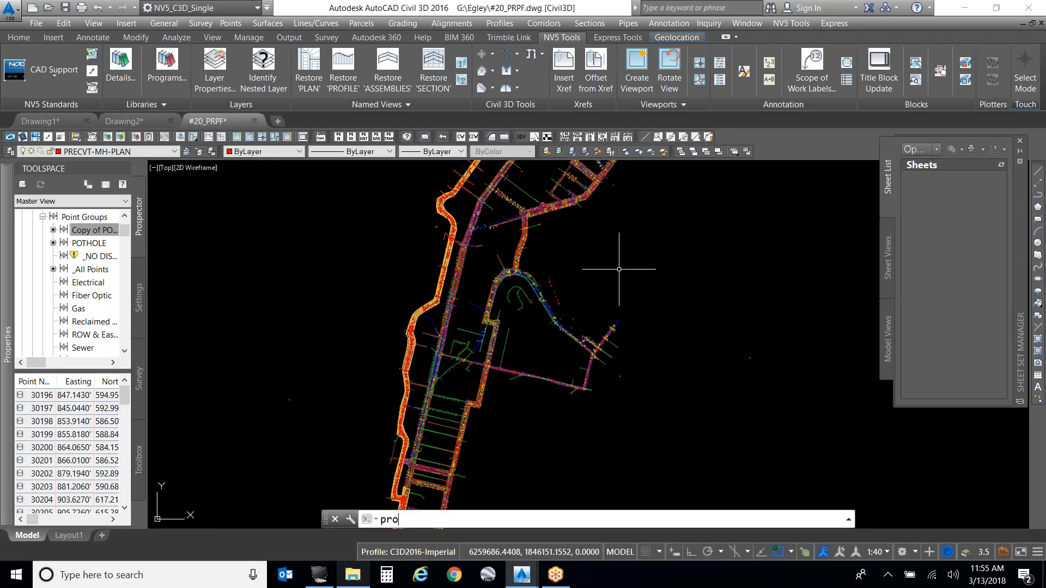
{"action": "type", "text": "jectobjects"}
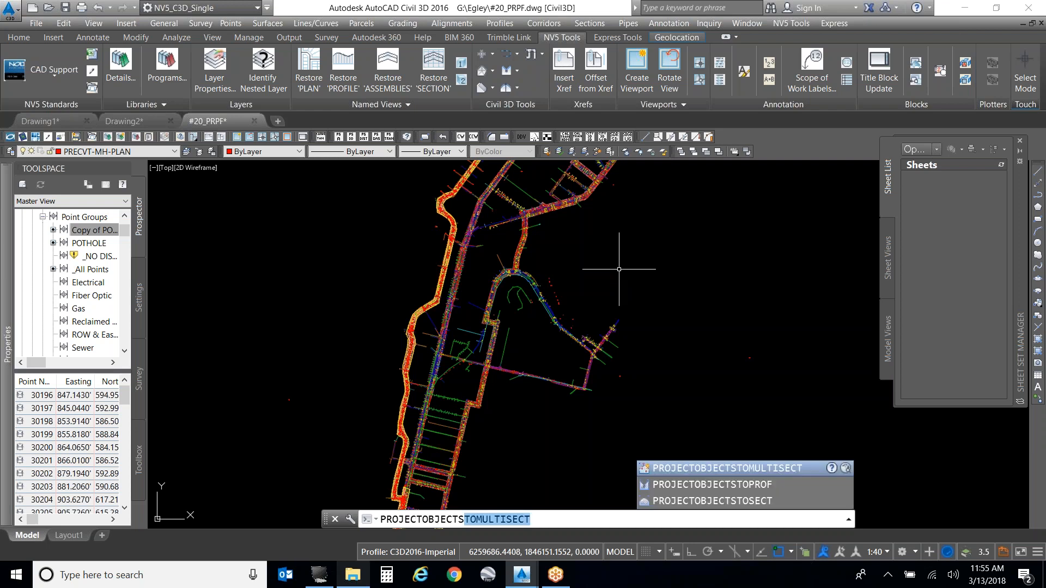
{"action": "key", "text": "Down"}
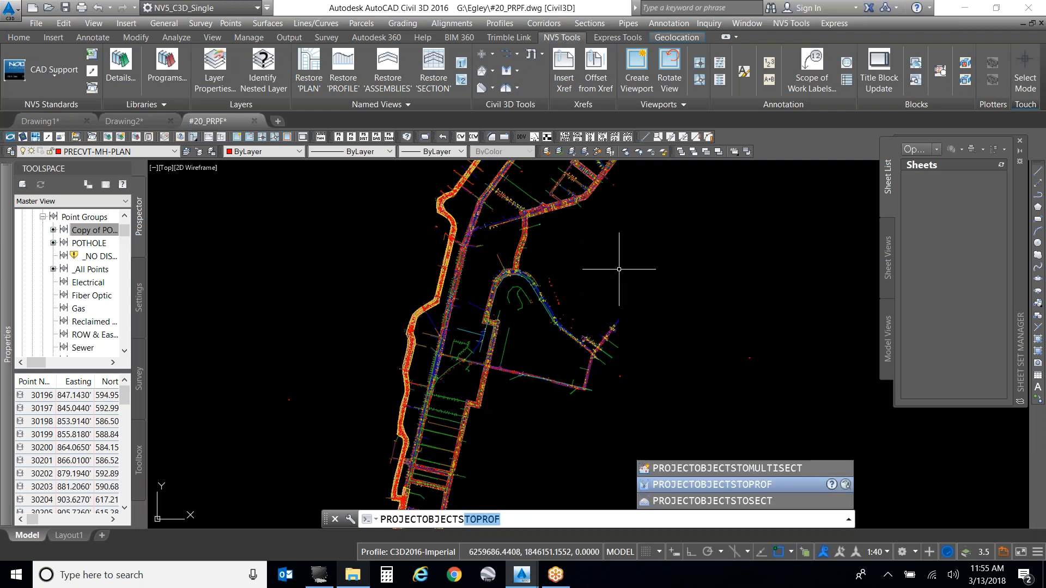
{"action": "key", "text": "Return"}
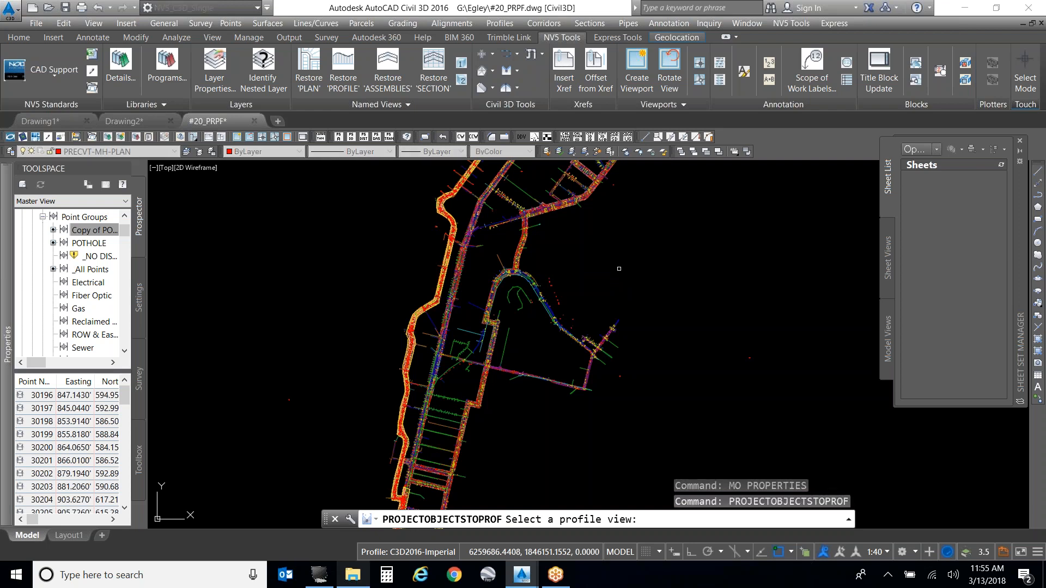
{"action": "scroll", "coordinate": [365, 249], "scroll_direction": "down", "scroll_amount": 4}
{"action": "scroll", "coordinate": [582, 222], "scroll_direction": "up", "scroll_amount": 4}
{"action": "left_click", "coordinate": [590, 262]}
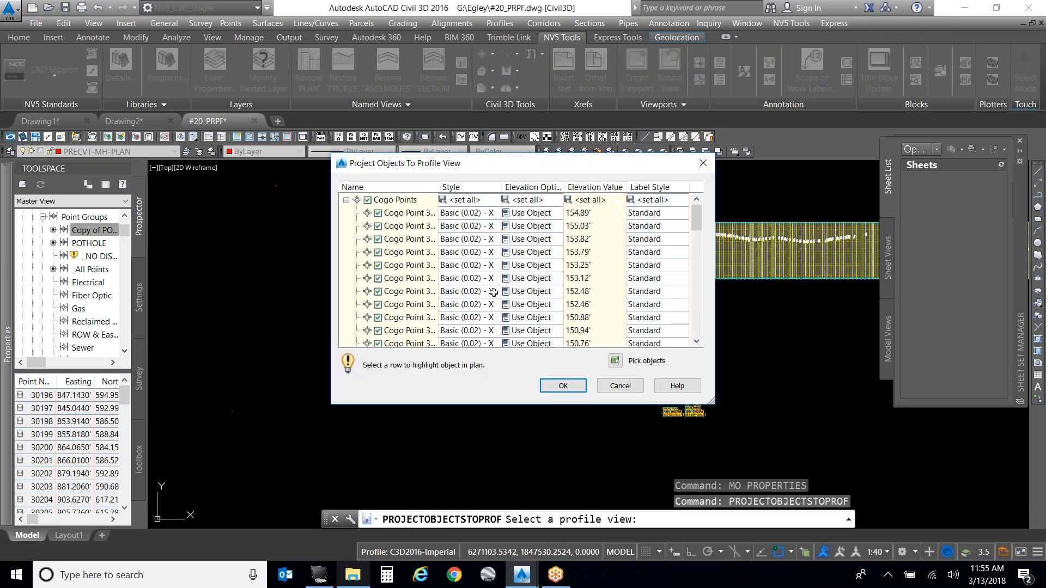
{"action": "left_click", "coordinate": [665, 199]}
{"action": "left_click", "coordinate": [268, 282]}
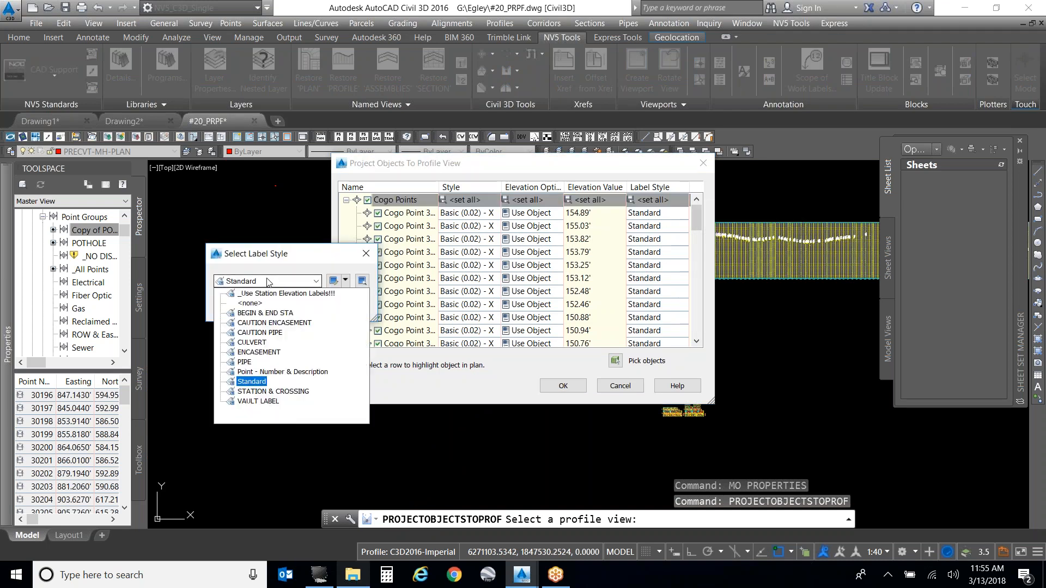
{"action": "left_click", "coordinate": [303, 377]}
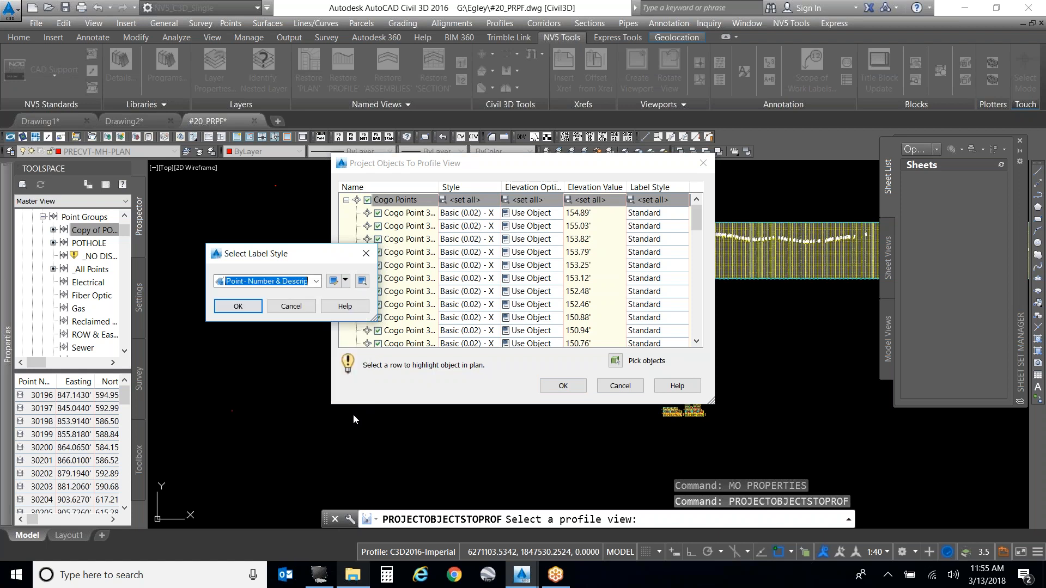
{"action": "left_click", "coordinate": [257, 317]}
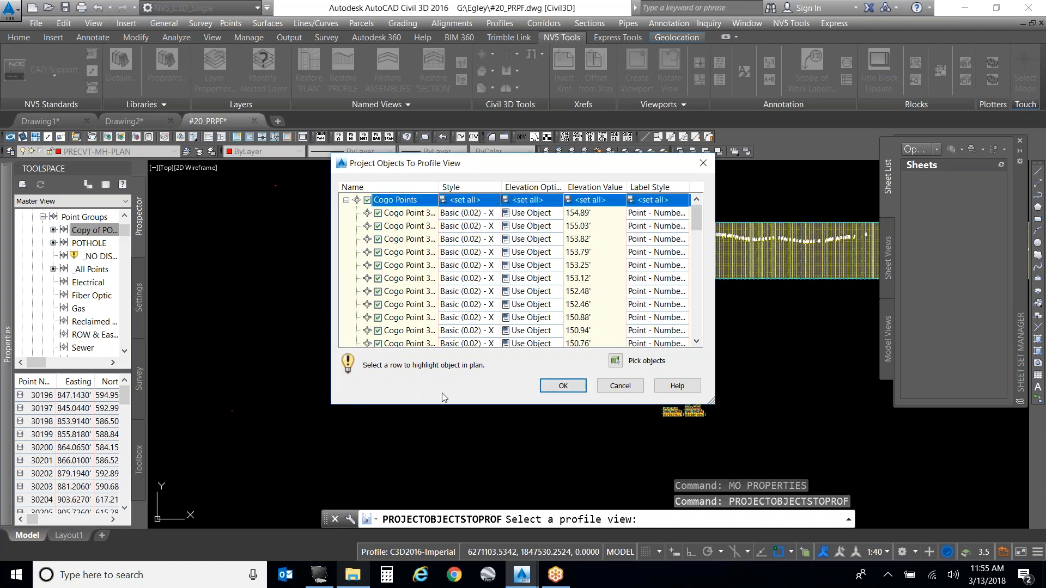
{"action": "left_click", "coordinate": [551, 388]}
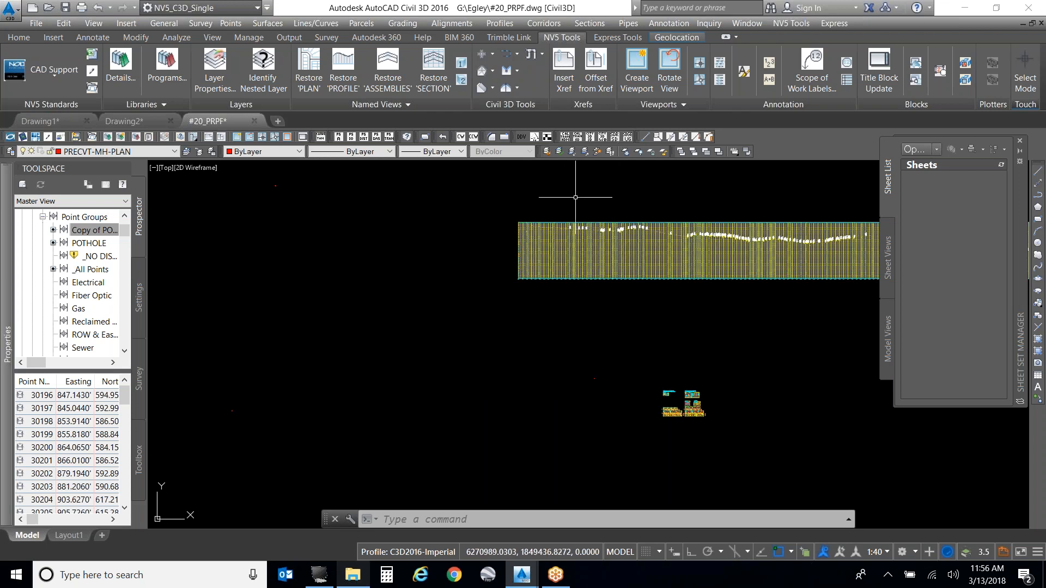
Step: Examine the projected points and their labels along the length of the profile view
{"action": "scroll", "coordinate": [572, 208], "scroll_direction": "up", "scroll_amount": 6}
{"action": "scroll", "coordinate": [453, 322], "scroll_direction": "down", "scroll_amount": 3}
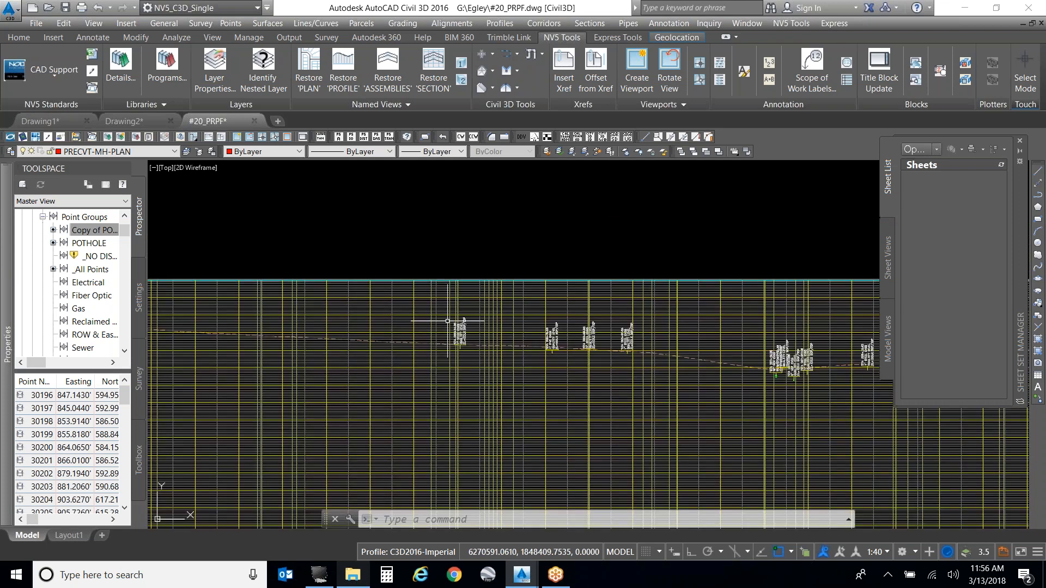
{"action": "scroll", "coordinate": [708, 374], "scroll_direction": "up", "scroll_amount": 4}
{"action": "scroll", "coordinate": [682, 372], "scroll_direction": "down", "scroll_amount": 5}
{"action": "type", "text": "p"}
{"action": "key", "text": "Return"}
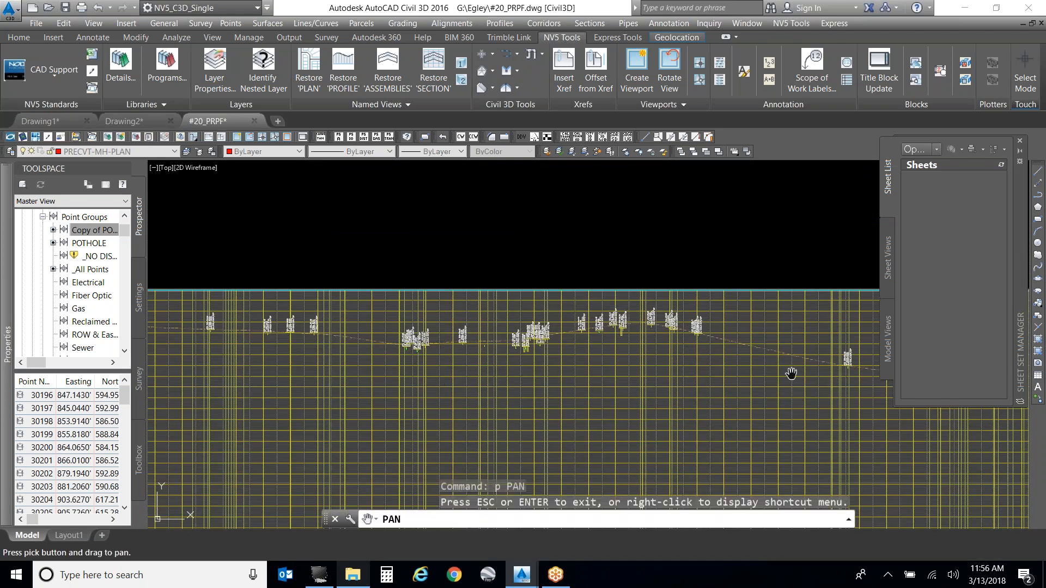
{"action": "left_click_drag", "start_coordinate": [794, 368], "coordinate": [412, 273]}
{"action": "scroll", "coordinate": [411, 274], "scroll_direction": "down", "scroll_amount": 2}
{"action": "left_click_drag", "start_coordinate": [704, 308], "coordinate": [310, 273]}
{"action": "left_click_drag", "start_coordinate": [685, 271], "coordinate": [302, 279]}
{"action": "left_click_drag", "start_coordinate": [697, 289], "coordinate": [675, 287]}
{"action": "scroll", "coordinate": [675, 287], "scroll_direction": "up", "scroll_amount": 2}
{"action": "scroll", "coordinate": [602, 292], "scroll_direction": "up", "scroll_amount": 2}
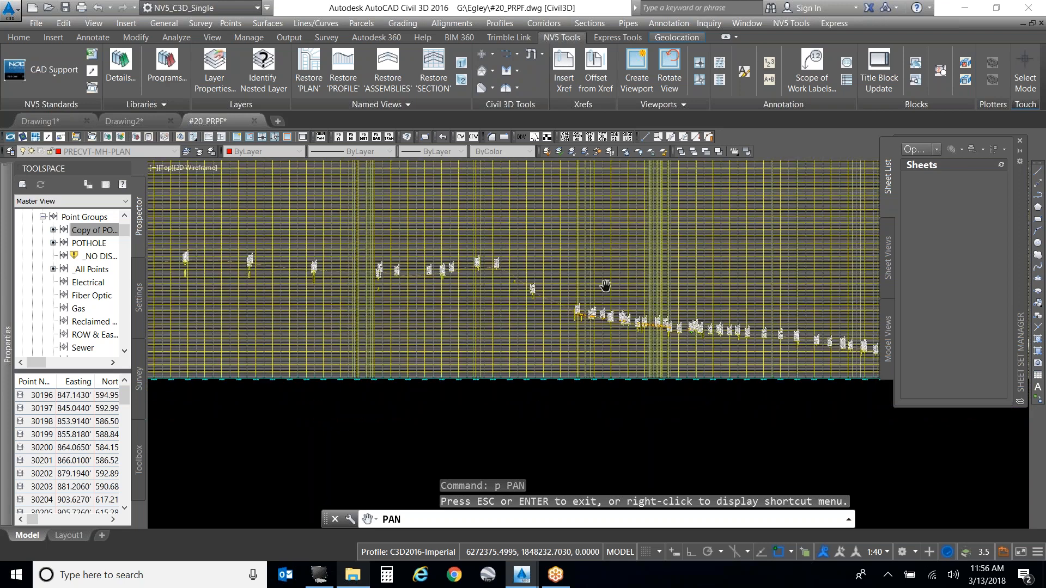
Step: Inspect the projected point markers and their unresolved labels beside the 2" steel gas crossing near STA 339+03
{"action": "scroll", "coordinate": [643, 319], "scroll_direction": "up", "scroll_amount": 5}
{"action": "scroll", "coordinate": [389, 267], "scroll_direction": "up", "scroll_amount": 4}
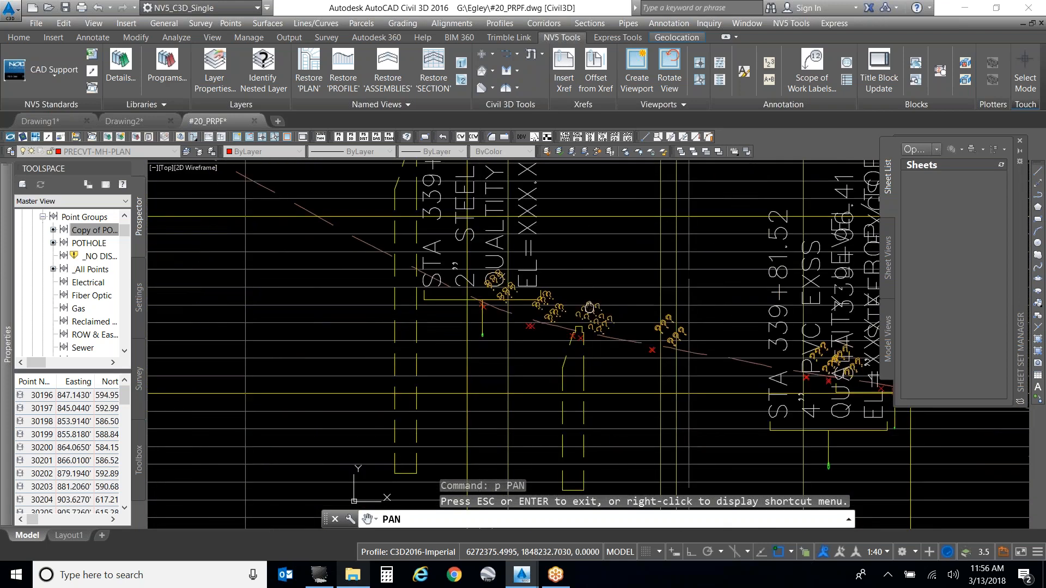
{"action": "scroll", "coordinate": [580, 305], "scroll_direction": "up", "scroll_amount": 2}
{"action": "left_click_drag", "start_coordinate": [500, 325], "coordinate": [492, 412]}
{"action": "scroll", "coordinate": [461, 371], "scroll_direction": "down", "scroll_amount": 2}
{"action": "scroll", "coordinate": [474, 402], "scroll_direction": "up", "scroll_amount": 2}
{"action": "scroll", "coordinate": [451, 377], "scroll_direction": "down", "scroll_amount": 2}
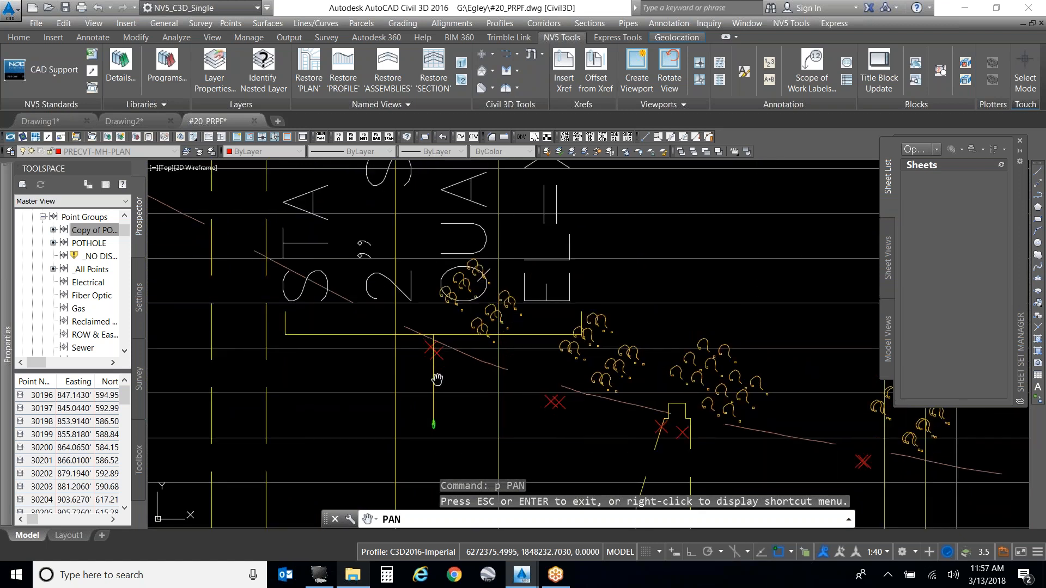
{"action": "scroll", "coordinate": [436, 374], "scroll_direction": "down", "scroll_amount": 3}
{"action": "mouse_move", "coordinate": [453, 247]}
{"action": "left_mouse_down"}
{"action": "mouse_move", "coordinate": [455, 268]}
{"action": "mouse_move", "coordinate": [458, 231]}
{"action": "left_mouse_up"}
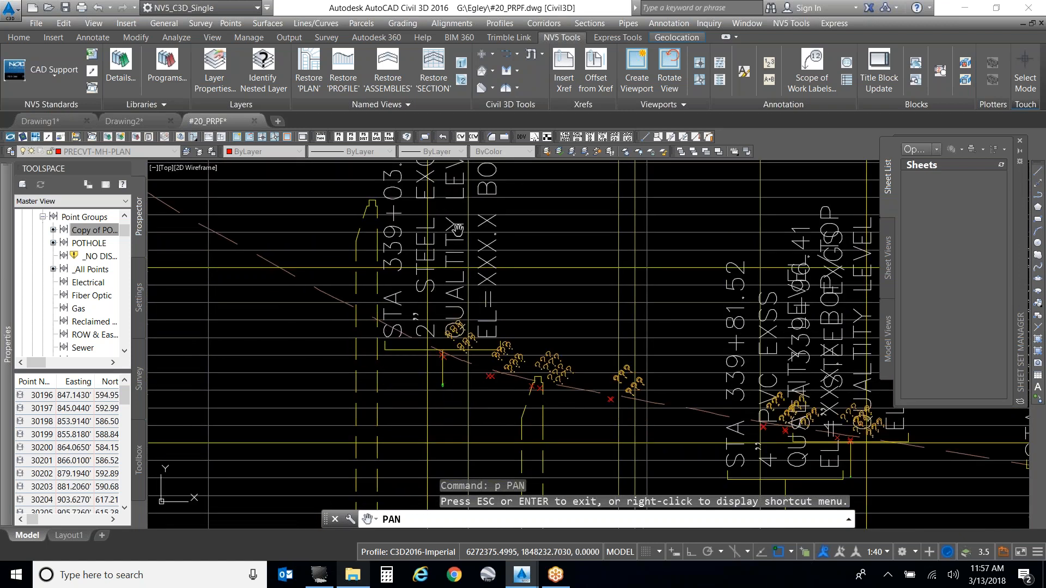
{"action": "scroll", "coordinate": [451, 374], "scroll_direction": "up", "scroll_amount": 2}
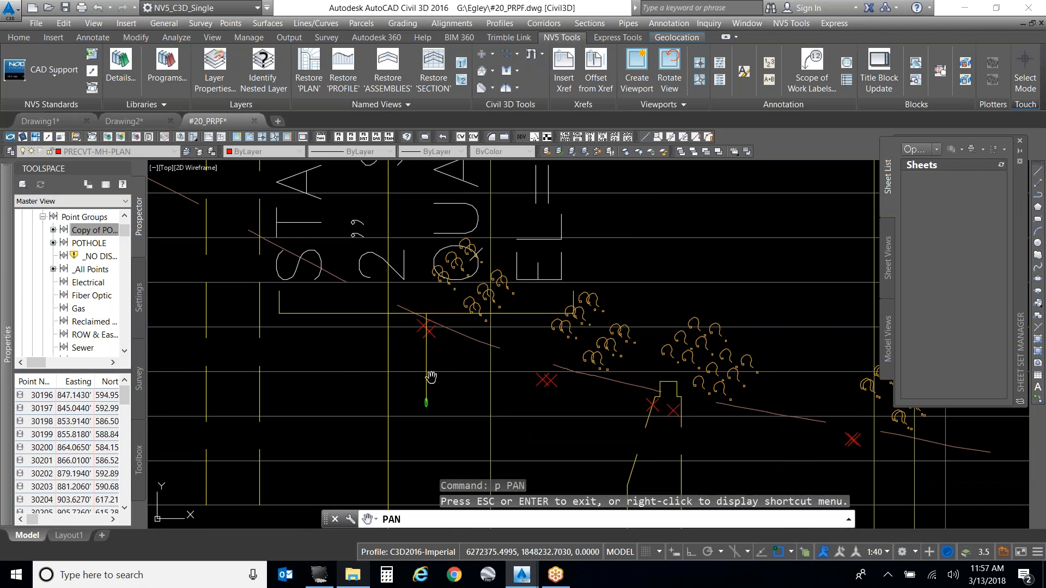
{"action": "scroll", "coordinate": [429, 325], "scroll_direction": "up", "scroll_amount": 3}
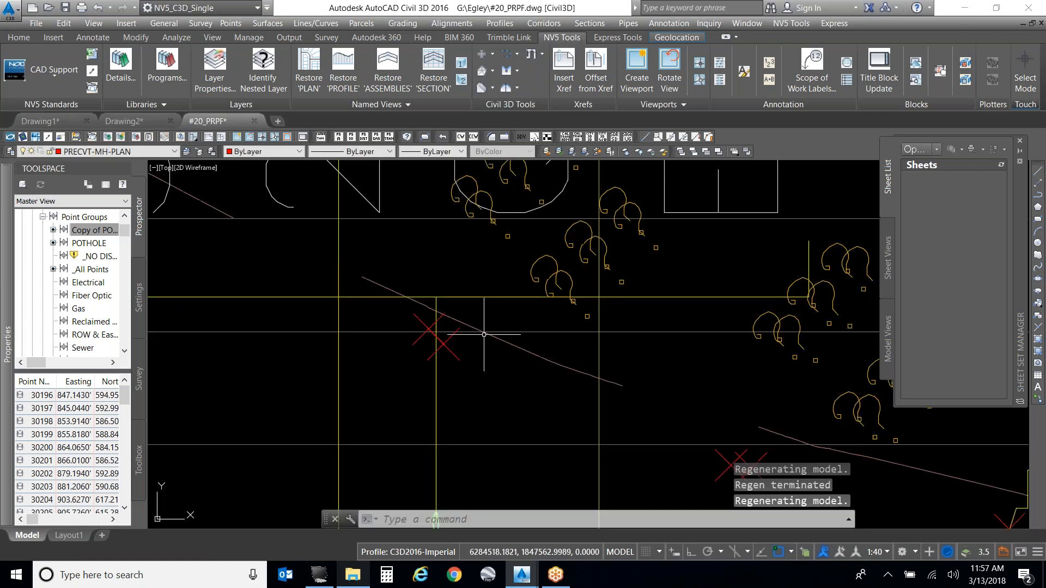
{"action": "scroll", "coordinate": [484, 335], "scroll_direction": "down", "scroll_amount": 2}
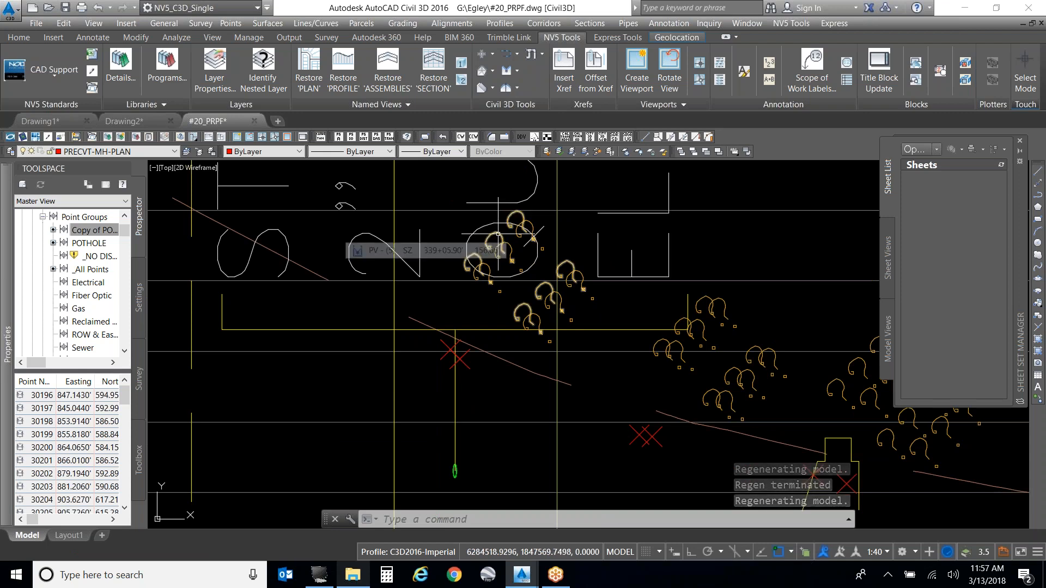
Step: Set the first reference text object of the projection label at the 2" steel gas crossing to point 30197
{"action": "left_click", "coordinate": [451, 350]}
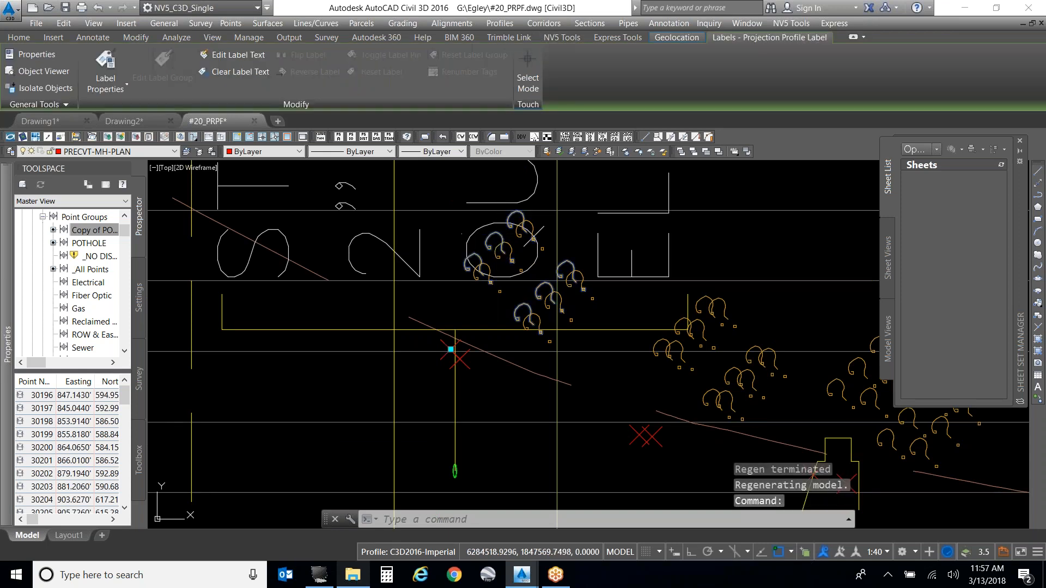
{"action": "mouse_move", "coordinate": [4, 236]}
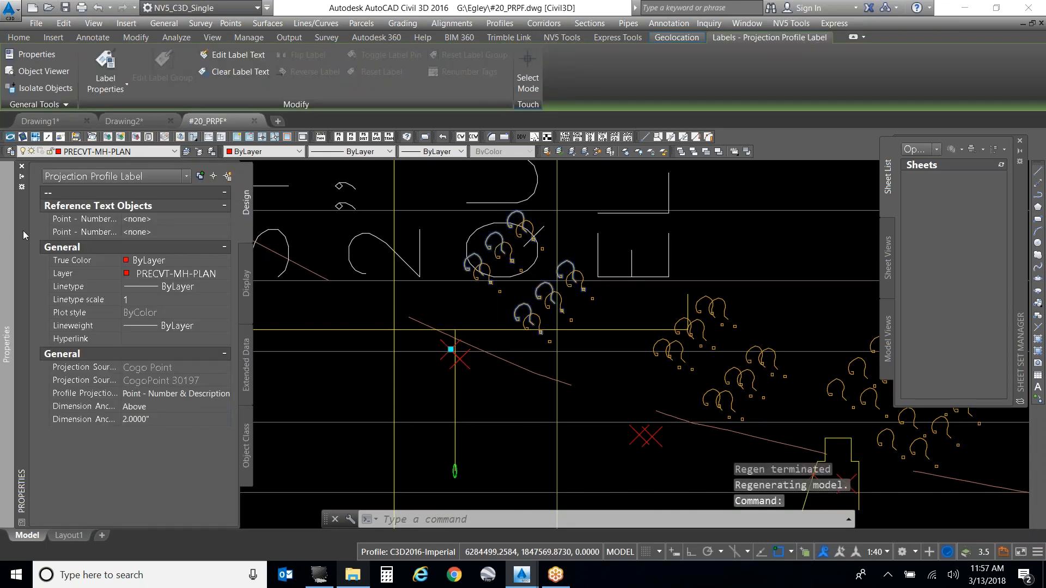
{"action": "left_click", "coordinate": [219, 221]}
{"action": "left_click", "coordinate": [222, 219]}
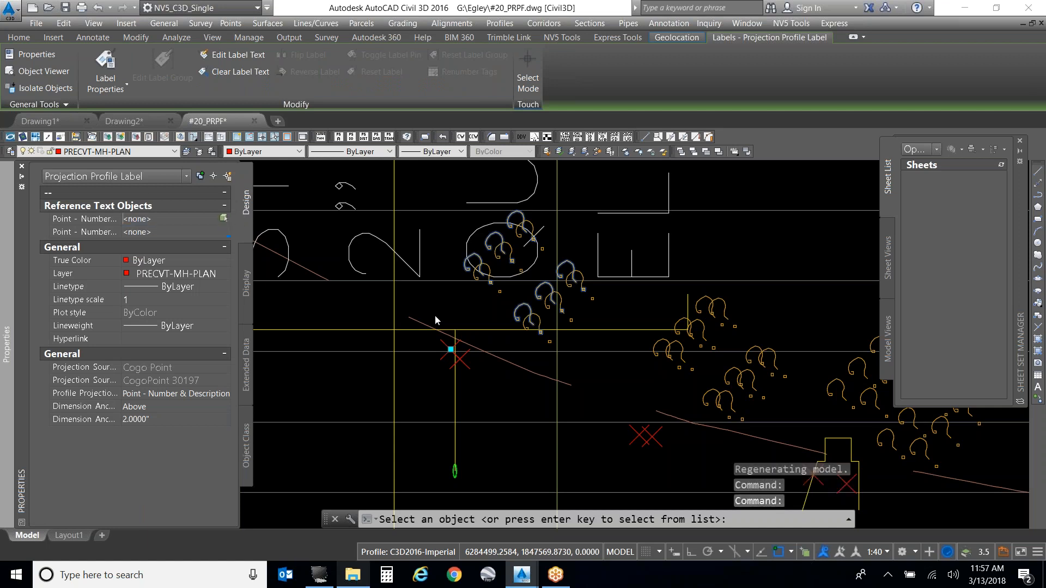
{"action": "left_click", "coordinate": [450, 349]}
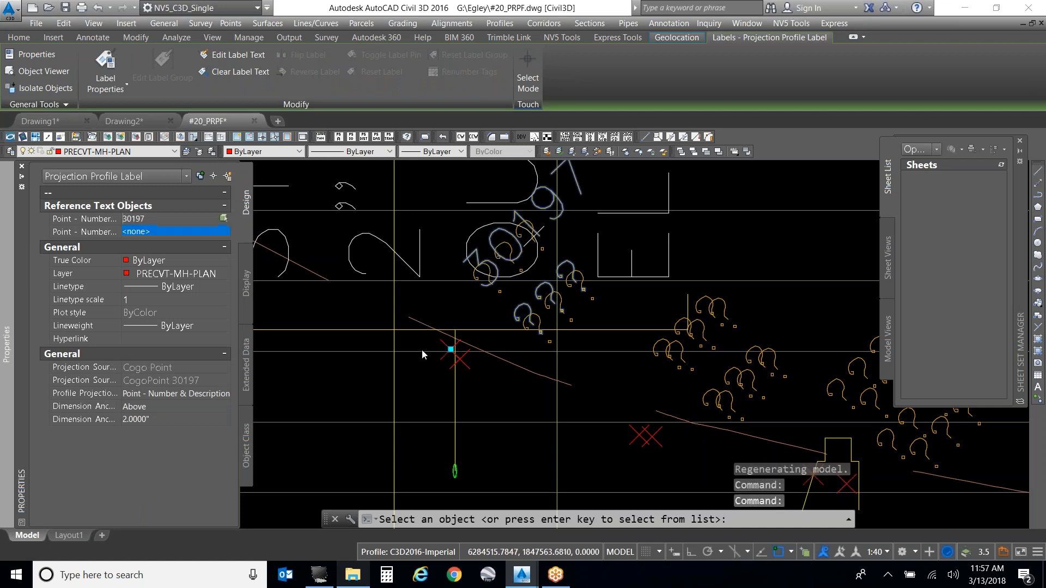
{"action": "left_click", "coordinate": [216, 232]}
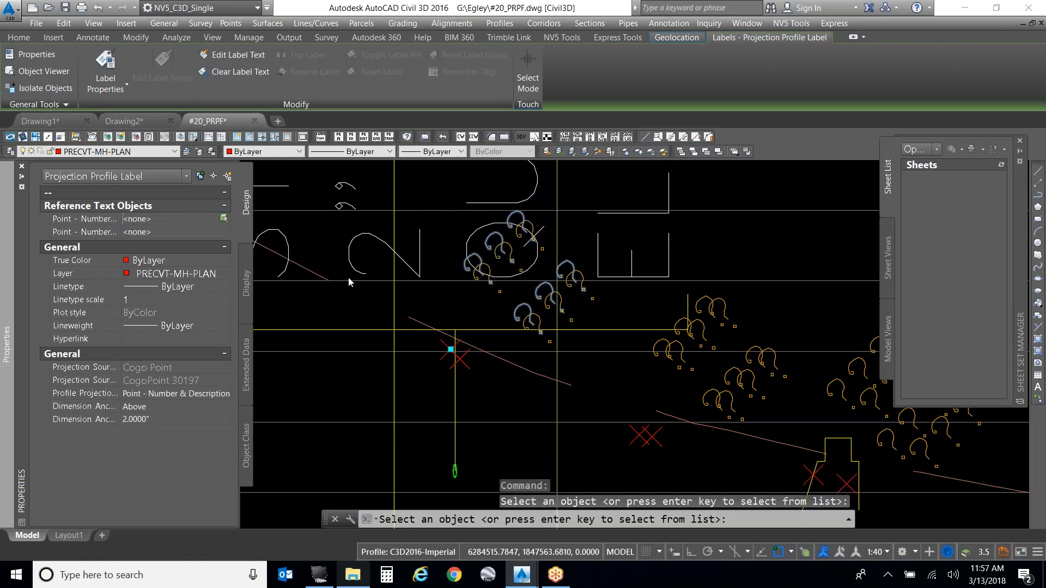
{"action": "left_click", "coordinate": [450, 349]}
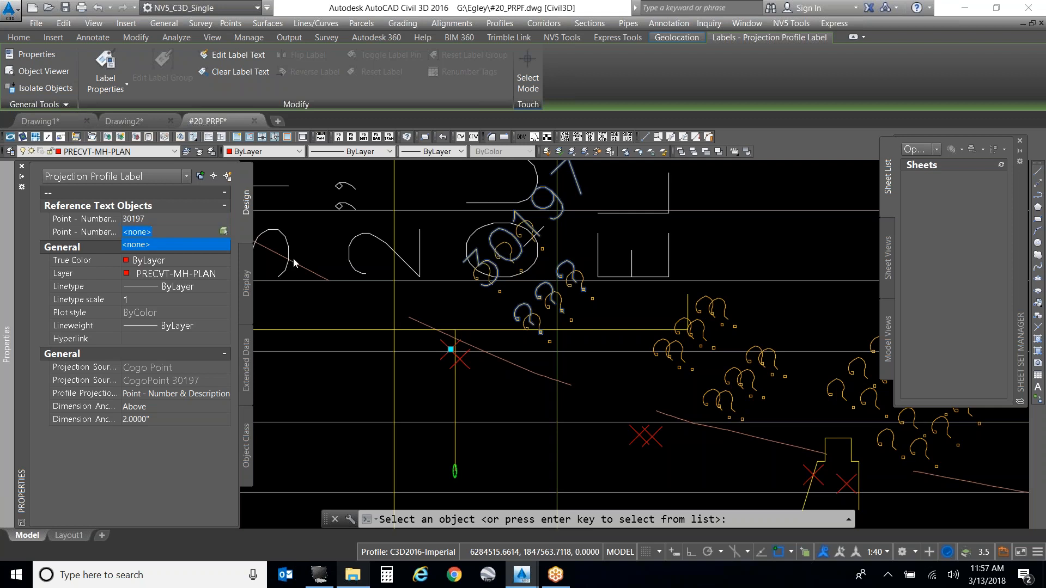
Step: Set the second reference text object of the same projection label to point 30197 and clear the selection
{"action": "left_click", "coordinate": [224, 233]}
{"action": "left_click", "coordinate": [223, 233]}
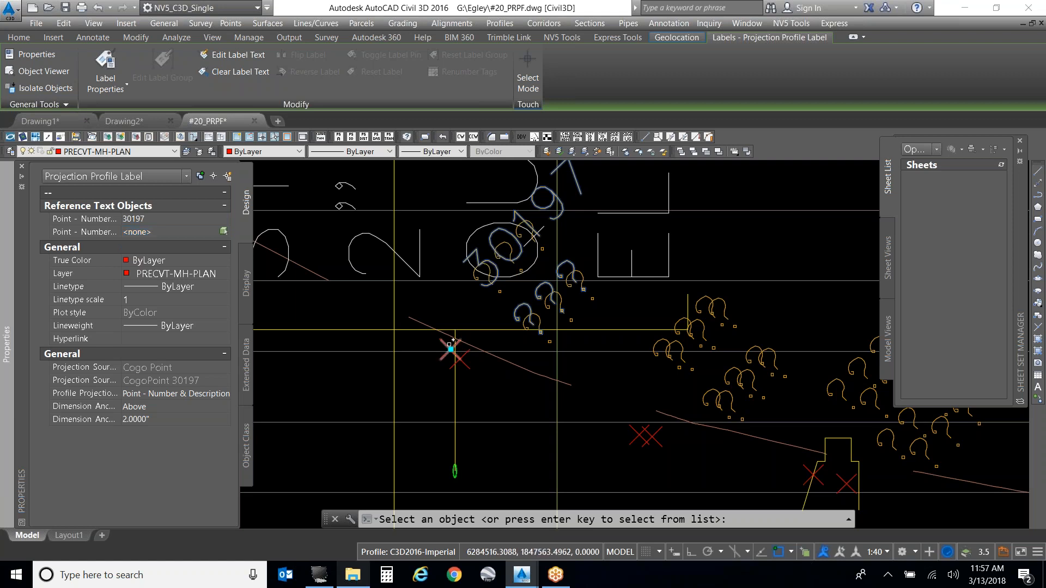
{"action": "left_click", "coordinate": [445, 350]}
{"action": "scroll", "coordinate": [417, 423], "scroll_direction": "down", "scroll_amount": 2}
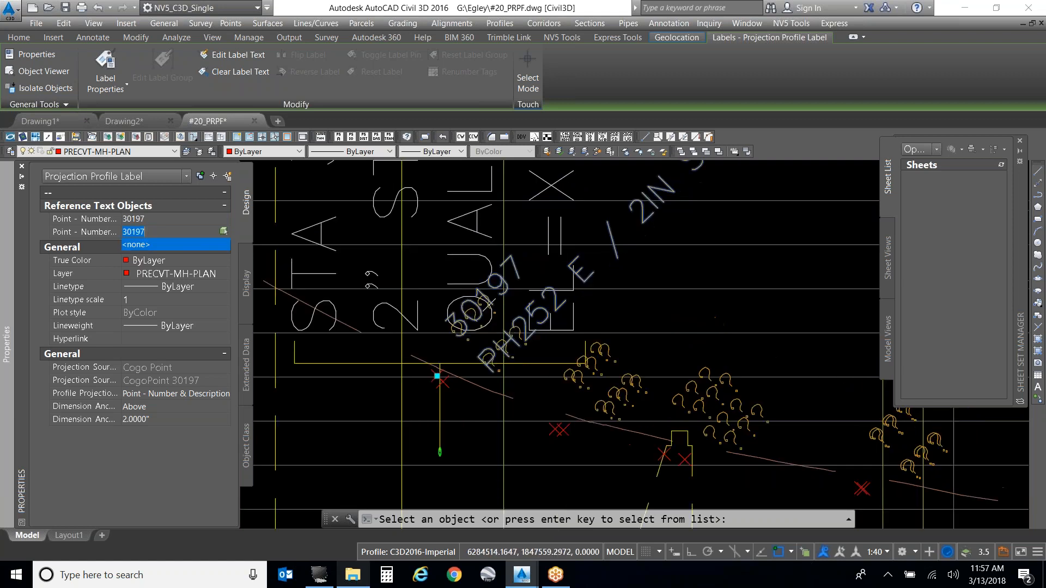
{"action": "scroll", "coordinate": [515, 353], "scroll_direction": "down", "scroll_amount": 3}
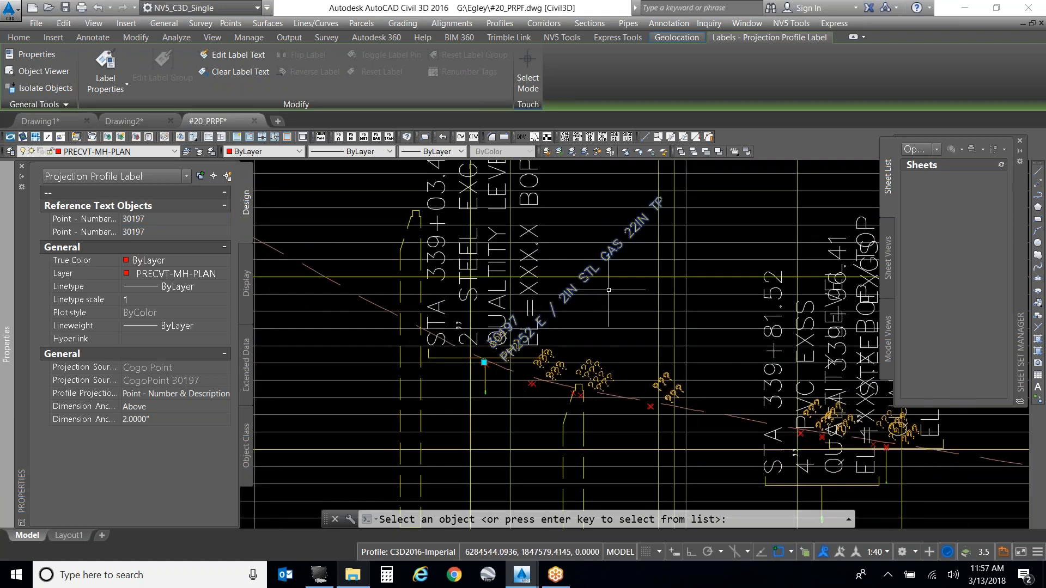
{"action": "key", "text": "Escape"}
Step: Add a vertical linear dimension from the projected point's node down to the top of the drawn 2" steel gas pipe near STA 339+03
{"action": "scroll", "coordinate": [526, 351], "scroll_direction": "up", "scroll_amount": 3}
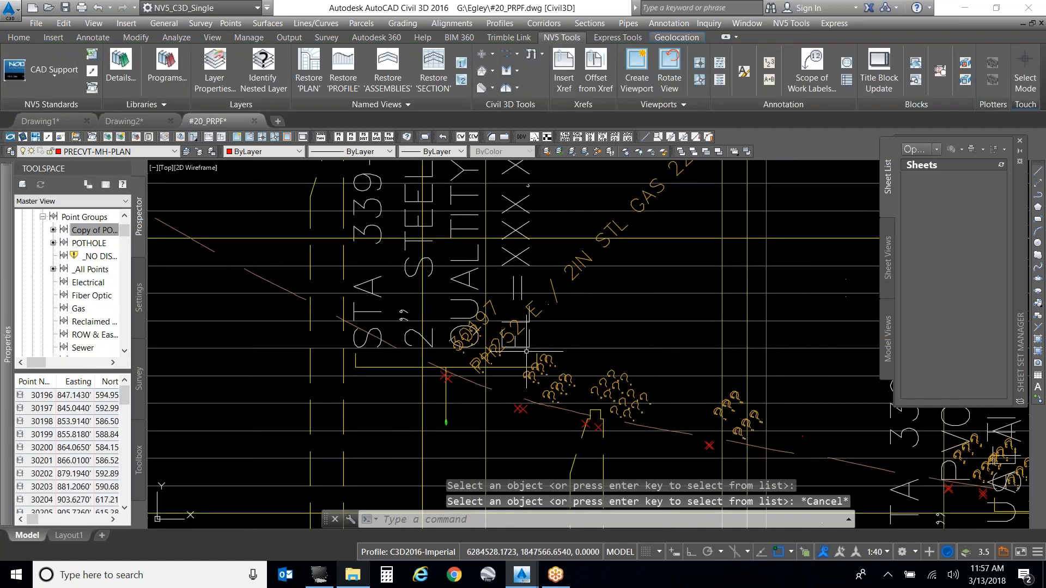
{"action": "scroll", "coordinate": [516, 318], "scroll_direction": "down", "scroll_amount": 2}
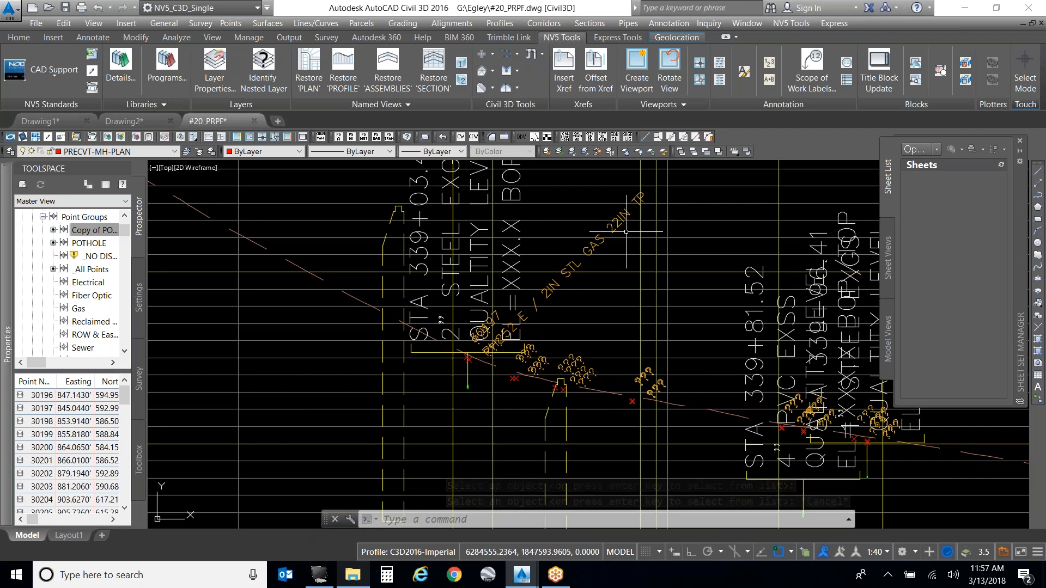
{"action": "scroll", "coordinate": [479, 372], "scroll_direction": "up", "scroll_amount": 3}
{"action": "type", "text": "dimlin"}
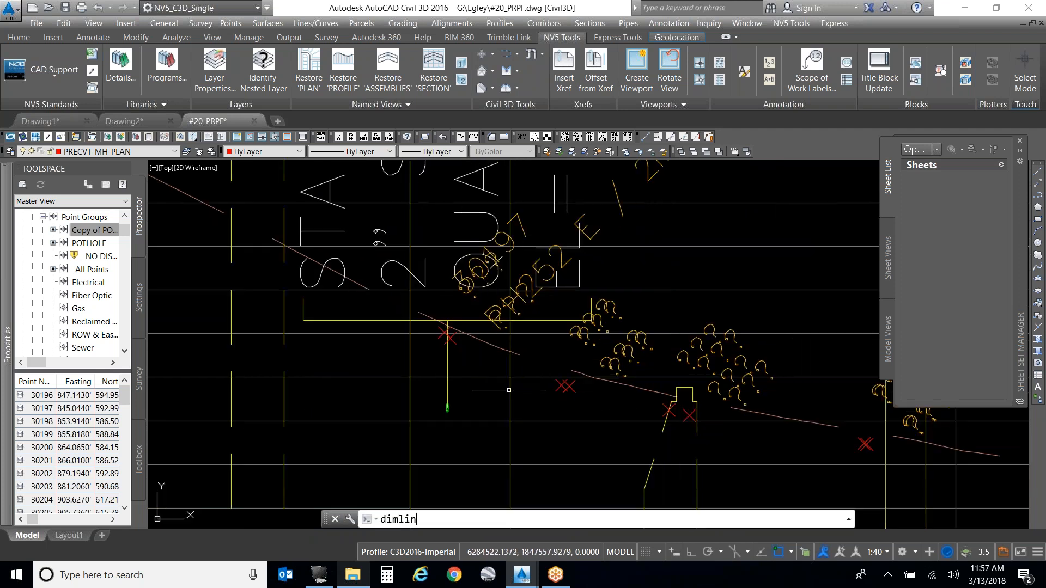
{"action": "key", "text": "Return"}
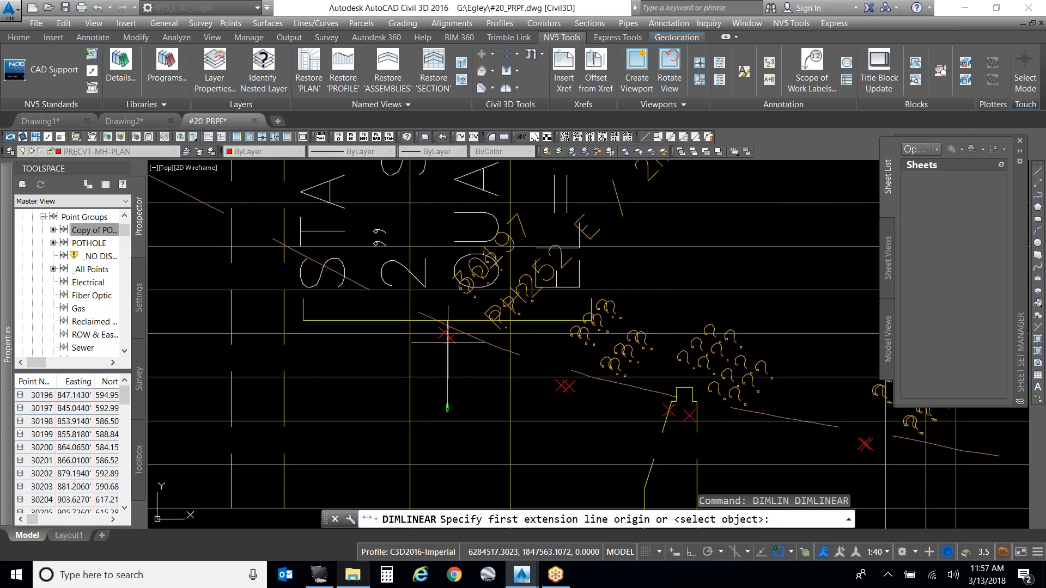
{"action": "type", "text": "node"}
{"action": "key", "text": "Return"}
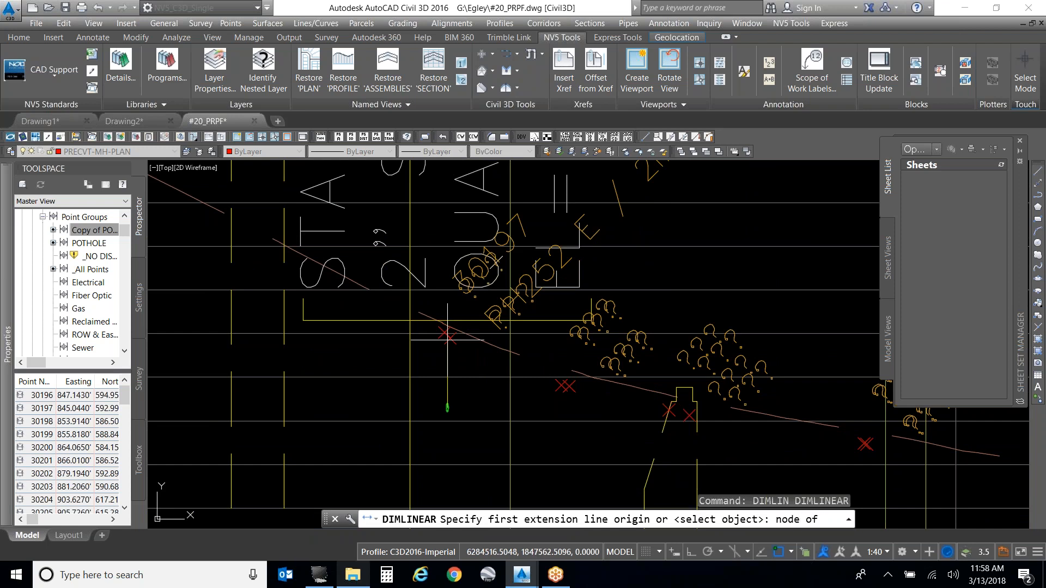
{"action": "left_click", "coordinate": [451, 333]}
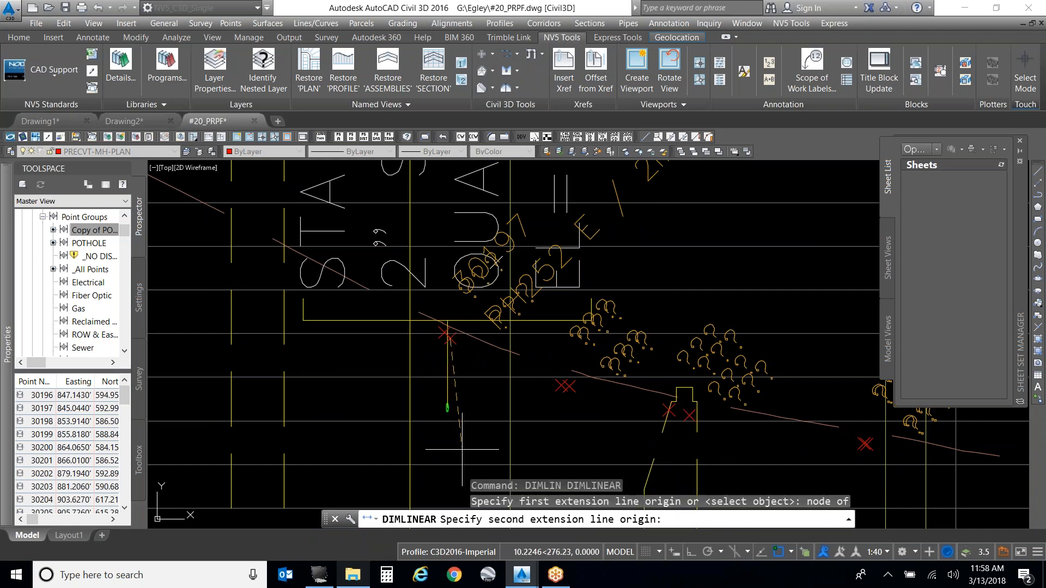
{"action": "scroll", "coordinate": [446, 414], "scroll_direction": "up", "scroll_amount": 6}
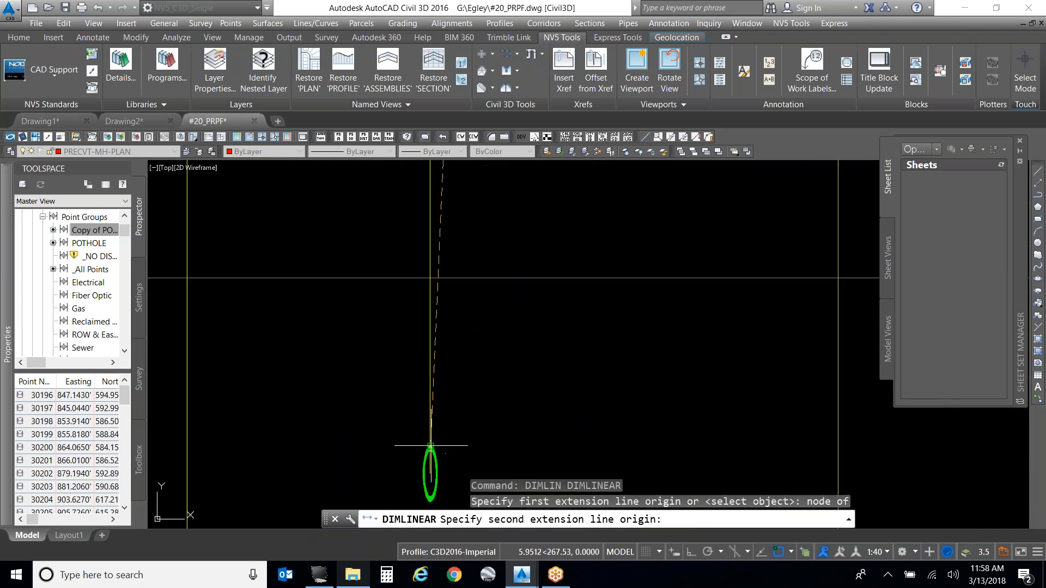
{"action": "left_click", "coordinate": [437, 444]}
{"action": "scroll", "coordinate": [506, 409], "scroll_direction": "down", "scroll_amount": 5}
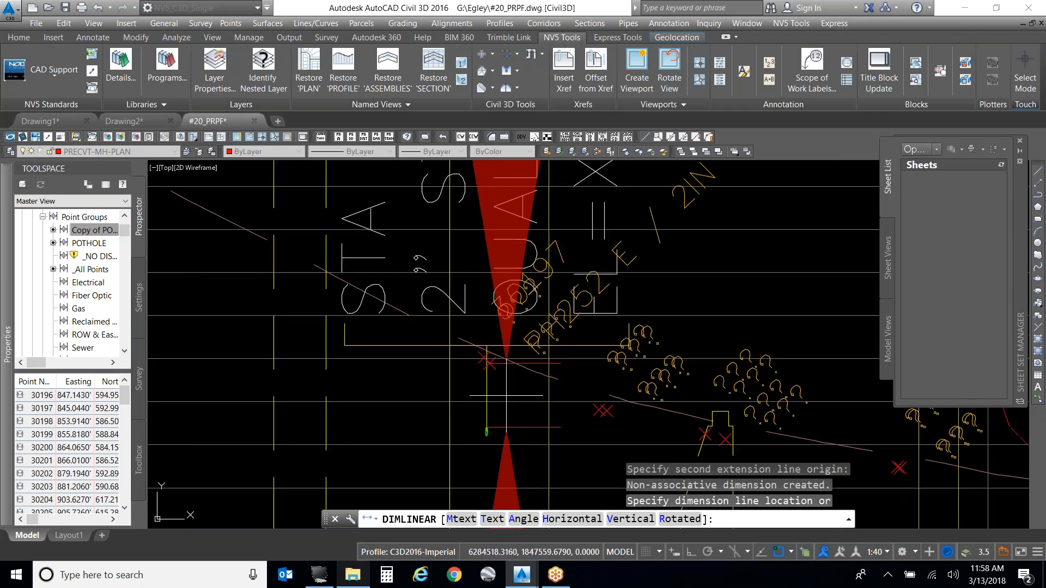
{"action": "left_click", "coordinate": [501, 361]}
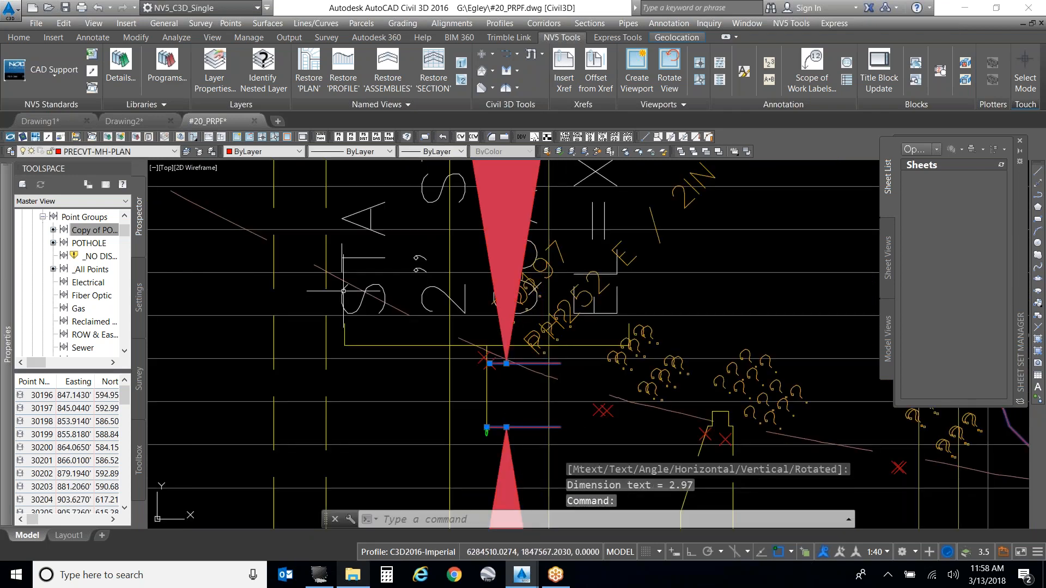
Step: Set the new dimension's style to PROFILE x4 and clear the selection
{"action": "mouse_move", "coordinate": [4, 218]}
{"action": "left_click", "coordinate": [208, 340]}
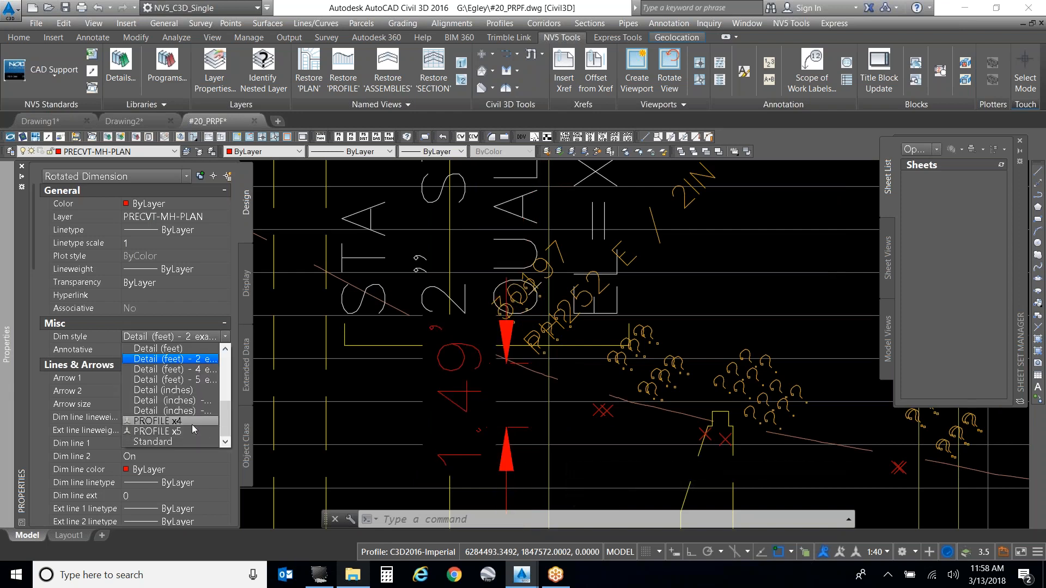
{"action": "left_click", "coordinate": [193, 426]}
{"action": "scroll", "coordinate": [465, 420], "scroll_direction": "down", "scroll_amount": 2}
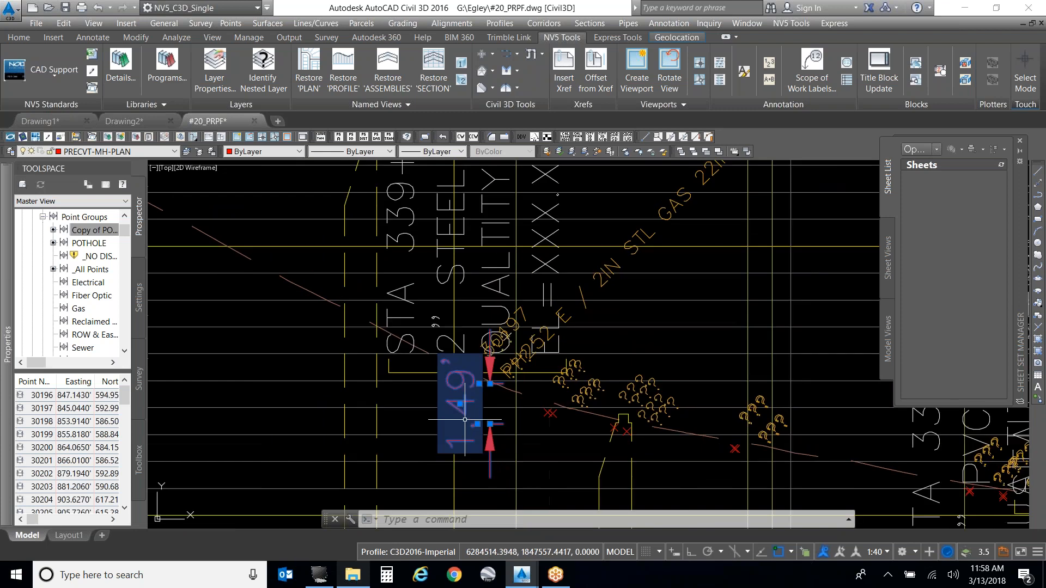
{"action": "scroll", "coordinate": [465, 420], "scroll_direction": "down", "scroll_amount": 2}
{"action": "scroll", "coordinate": [517, 443], "scroll_direction": "up", "scroll_amount": 2}
{"action": "key", "text": "Escape"}
{"action": "scroll", "coordinate": [509, 406], "scroll_direction": "down", "scroll_amount": 2}
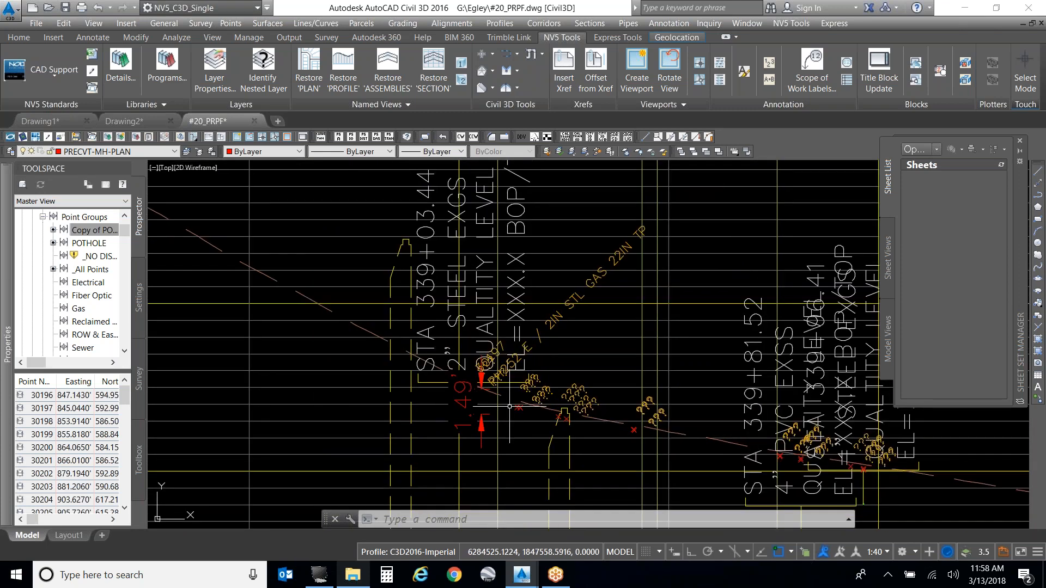
Step: Send the dimension at the 2" steel gas crossing to the back of the display order
{"action": "scroll", "coordinate": [486, 420], "scroll_direction": "up", "scroll_amount": 2}
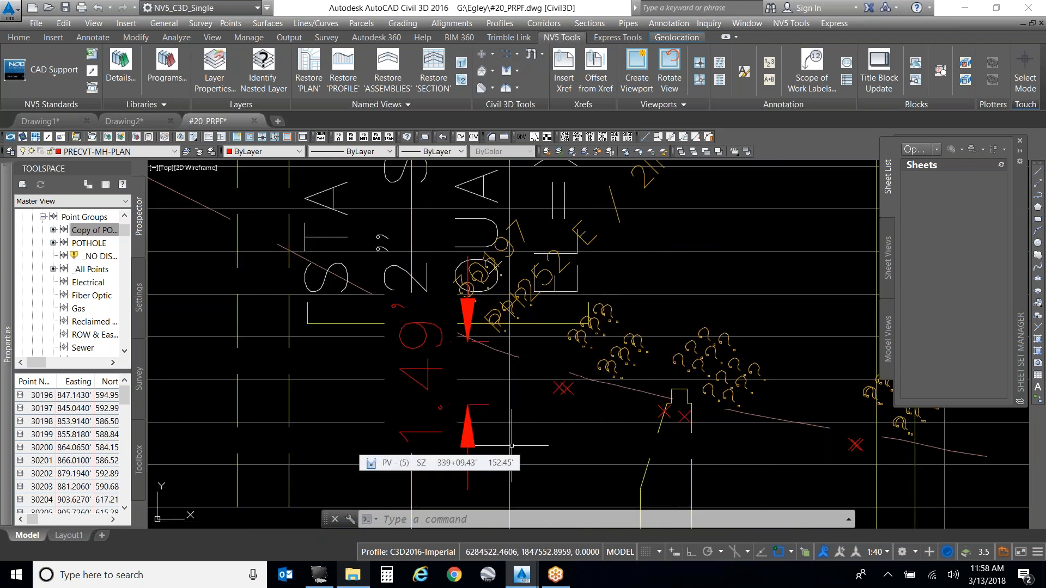
{"action": "left_click", "coordinate": [442, 340]}
{"action": "right_click", "coordinate": [442, 340]}
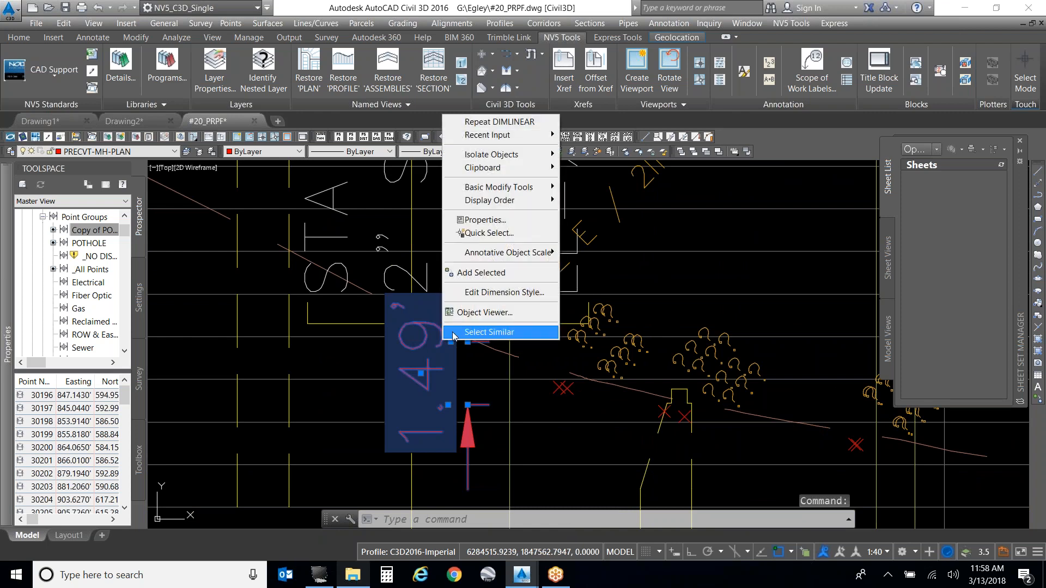
{"action": "mouse_move", "coordinate": [471, 205]}
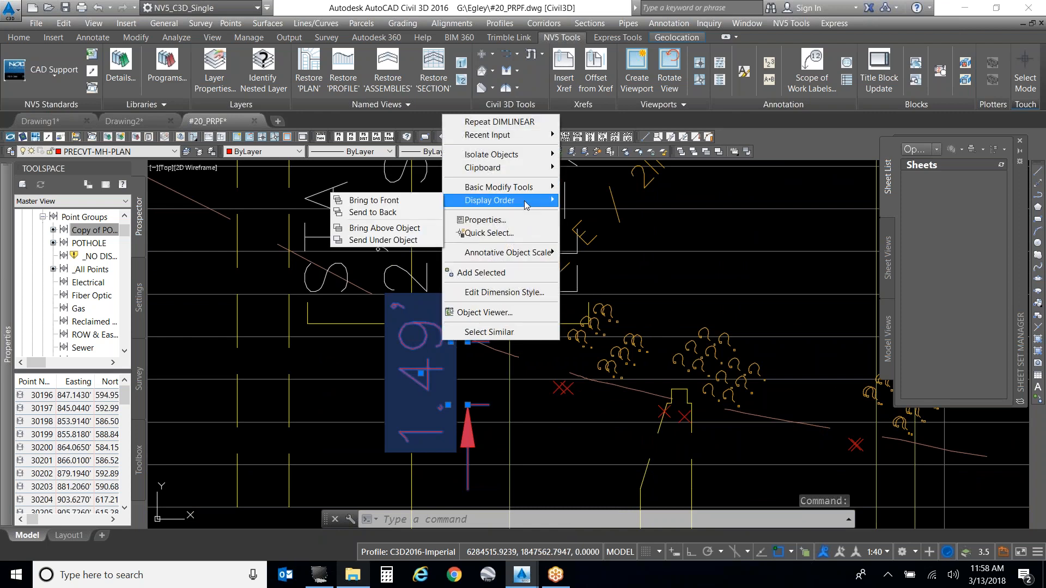
{"action": "left_click", "coordinate": [374, 212]}
Step: Stretch the upper end of the gas crossing dimension to the horizontal grid line just above it and clear the selection
{"action": "scroll", "coordinate": [469, 375], "scroll_direction": "up", "scroll_amount": 3}
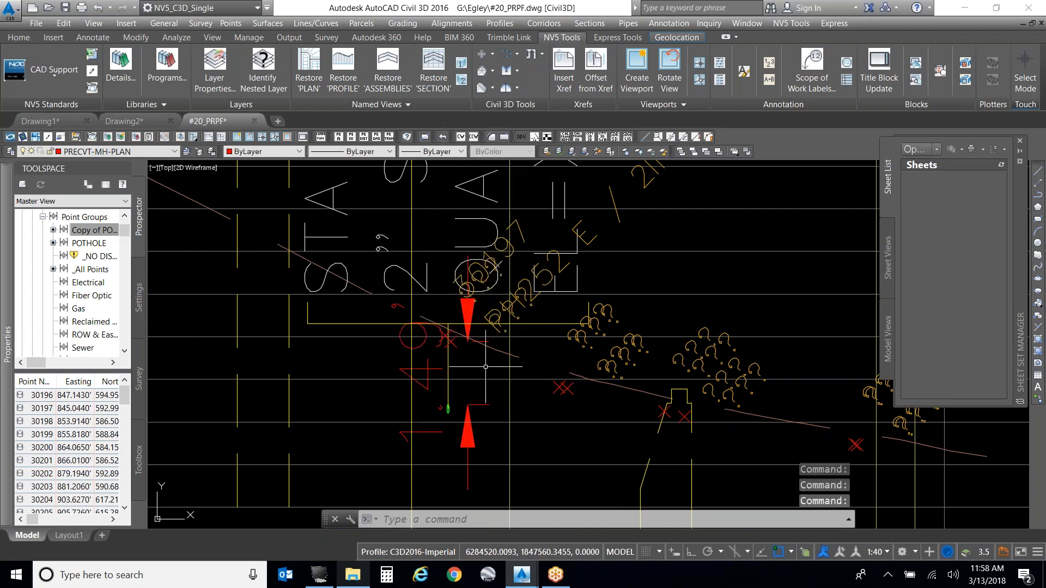
{"action": "scroll", "coordinate": [463, 337], "scroll_direction": "up", "scroll_amount": 2}
{"action": "scroll", "coordinate": [479, 327], "scroll_direction": "down", "scroll_amount": 2}
{"action": "scroll", "coordinate": [433, 344], "scroll_direction": "up", "scroll_amount": 3}
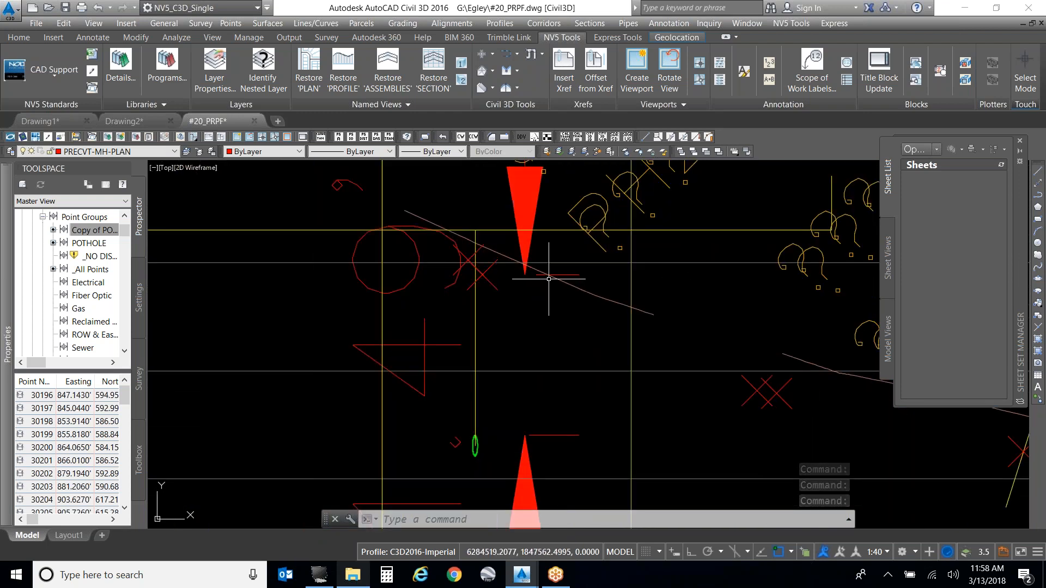
{"action": "left_click", "coordinate": [531, 273]}
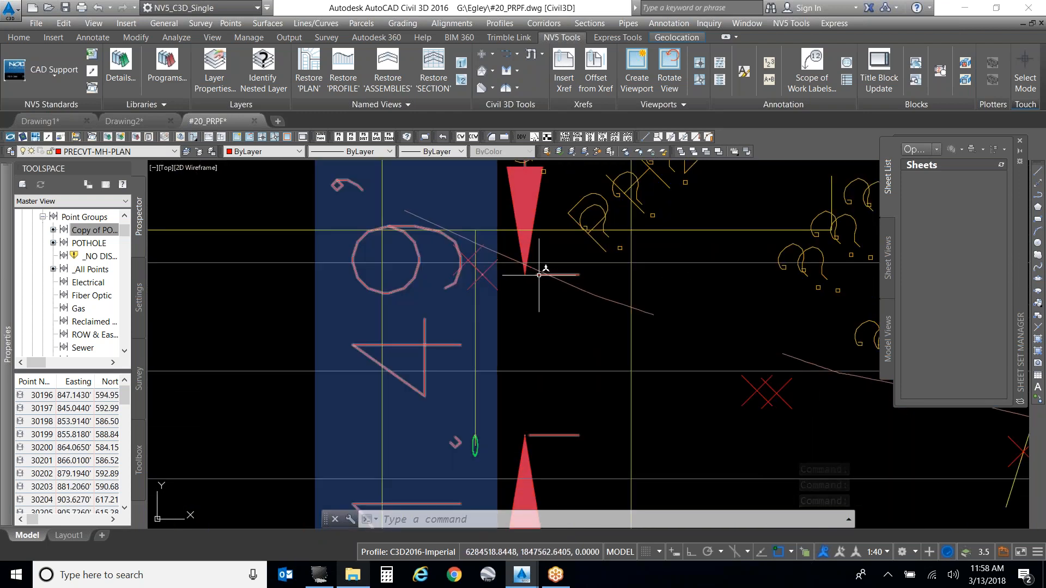
{"action": "left_click", "coordinate": [482, 274]}
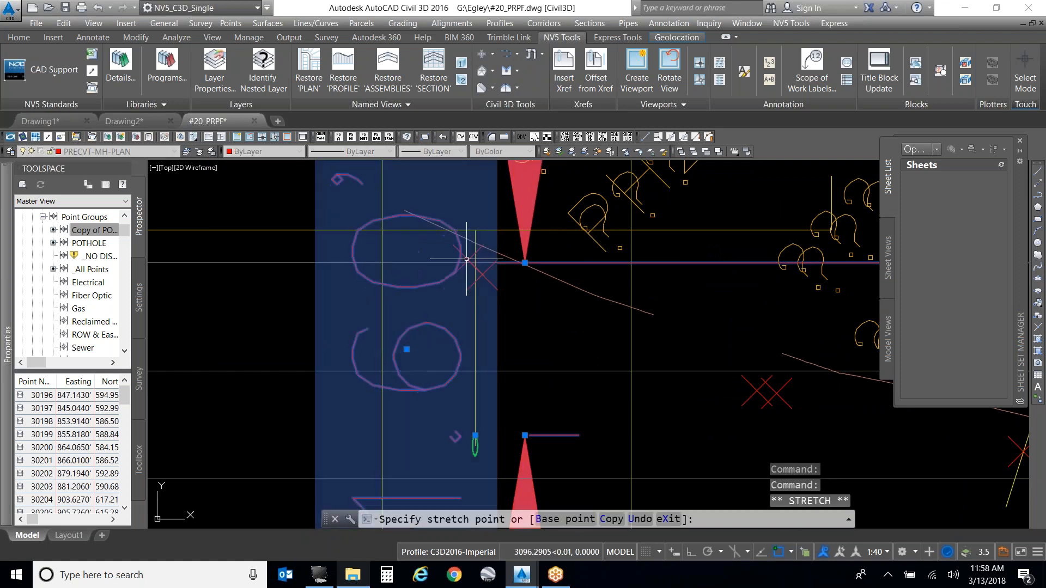
{"action": "scroll", "coordinate": [552, 287], "scroll_direction": "down", "scroll_amount": 2}
{"action": "key", "text": "Escape"}
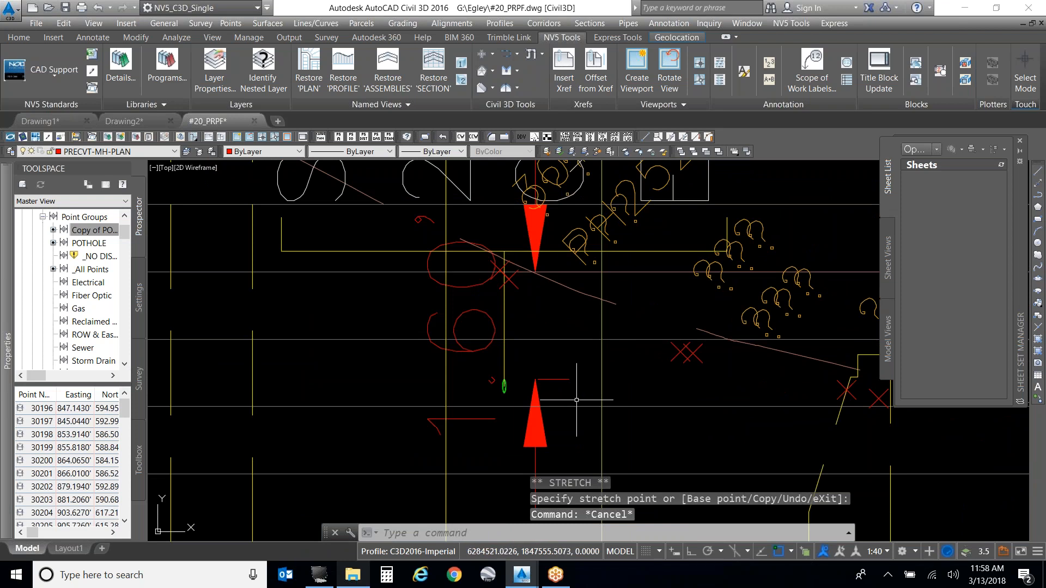
Step: Compare the projected pothole point with the dimensioned 2" steel gas pipe crossing and the neighbouring crossings along the profile
{"action": "scroll", "coordinate": [465, 373], "scroll_direction": "down", "scroll_amount": 3}
{"action": "scroll", "coordinate": [465, 374], "scroll_direction": "up", "scroll_amount": 3}
{"action": "scroll", "coordinate": [464, 381], "scroll_direction": "down", "scroll_amount": 4}
{"action": "scroll", "coordinate": [462, 355], "scroll_direction": "up", "scroll_amount": 4}
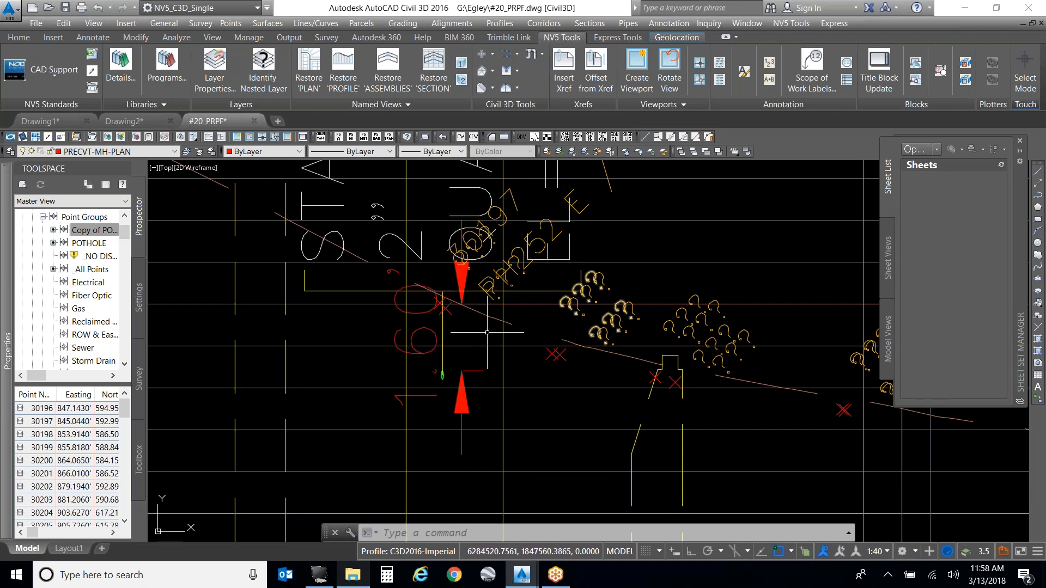
{"action": "scroll", "coordinate": [430, 335], "scroll_direction": "down", "scroll_amount": 2}
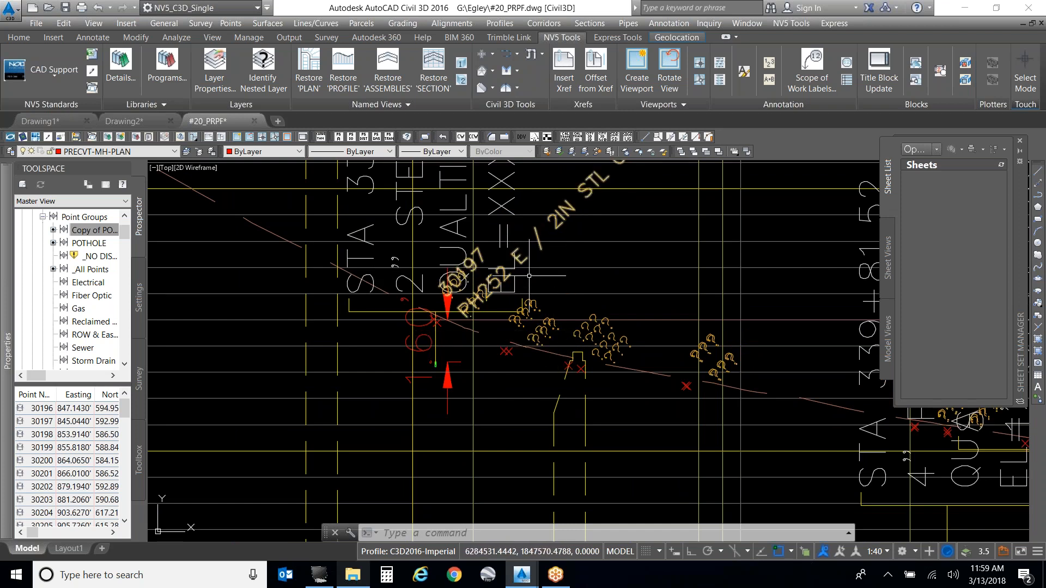
{"action": "key", "text": "Escape"}
{"action": "key", "text": "Escape"}
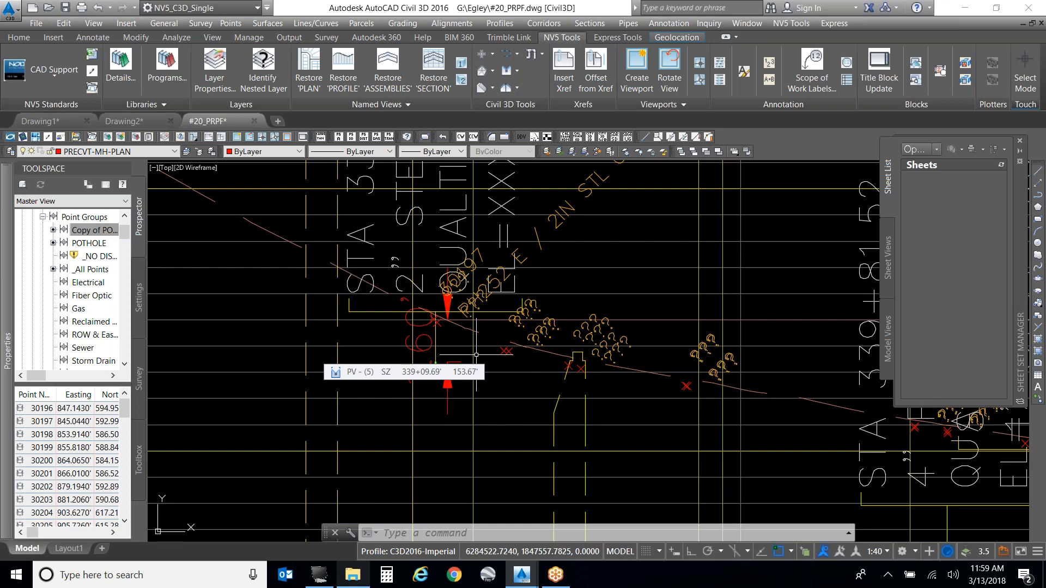
{"action": "scroll", "coordinate": [494, 325], "scroll_direction": "down", "scroll_amount": 2}
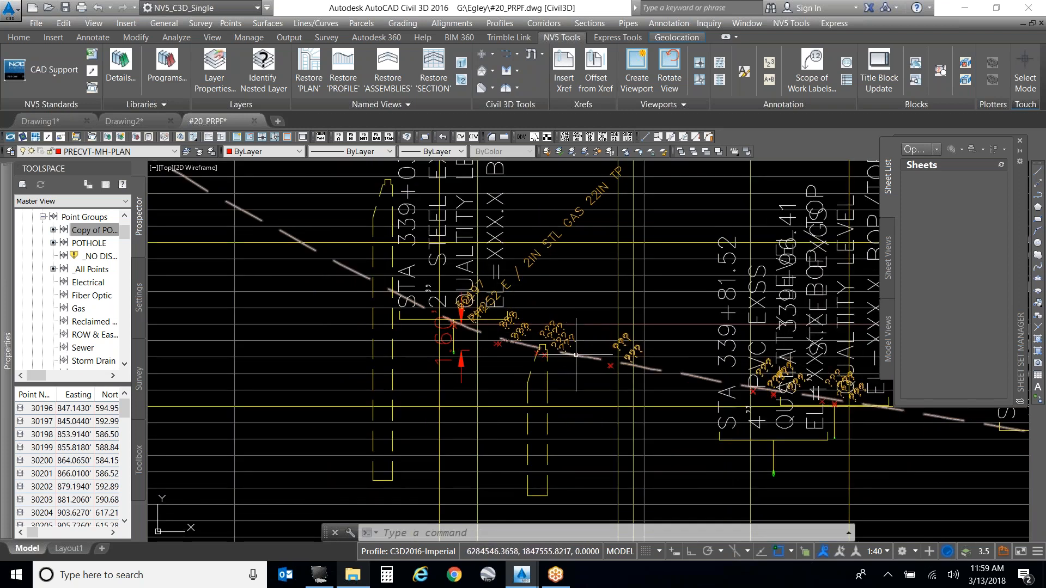
{"action": "scroll", "coordinate": [576, 354], "scroll_direction": "down", "scroll_amount": 5}
{"action": "key", "text": "Escape"}
{"action": "key", "text": "Escape"}
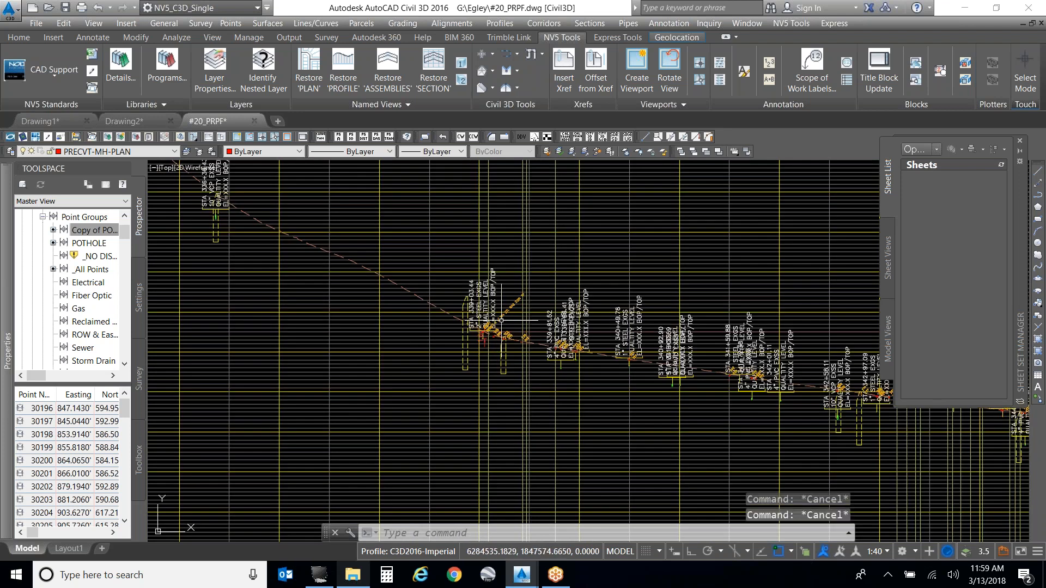
{"action": "scroll", "coordinate": [501, 321], "scroll_direction": "up", "scroll_amount": 8}
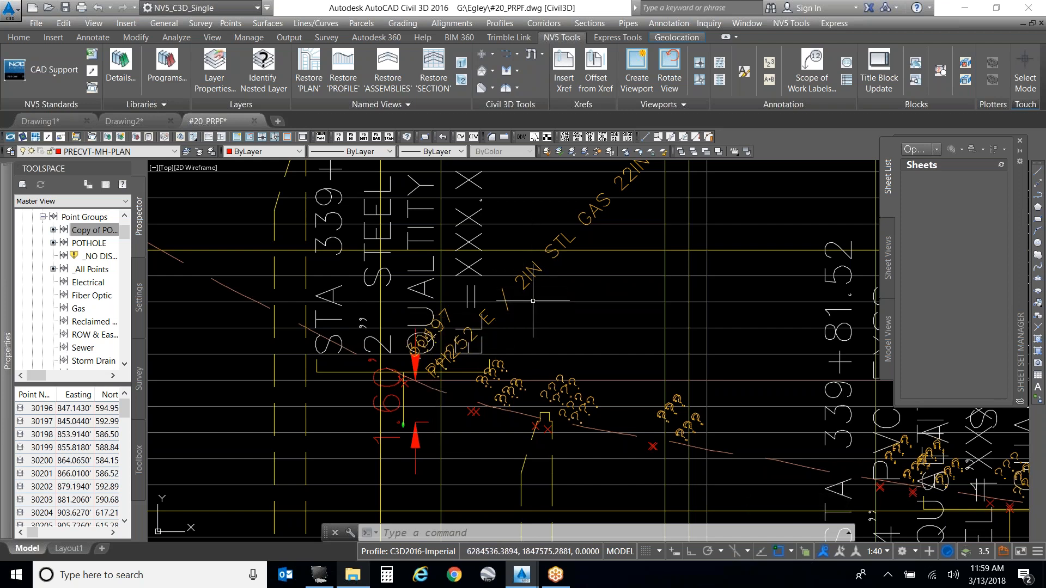
{"action": "scroll", "coordinate": [532, 298], "scroll_direction": "down", "scroll_amount": 1}
{"action": "scroll", "coordinate": [462, 382], "scroll_direction": "up", "scroll_amount": 3}
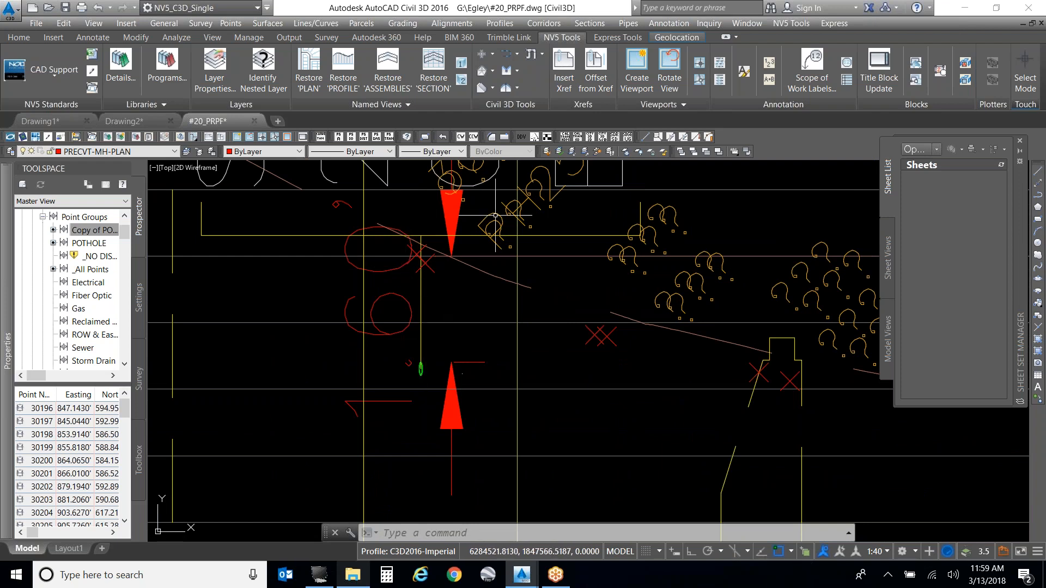
{"action": "scroll", "coordinate": [499, 381], "scroll_direction": "down", "scroll_amount": 3}
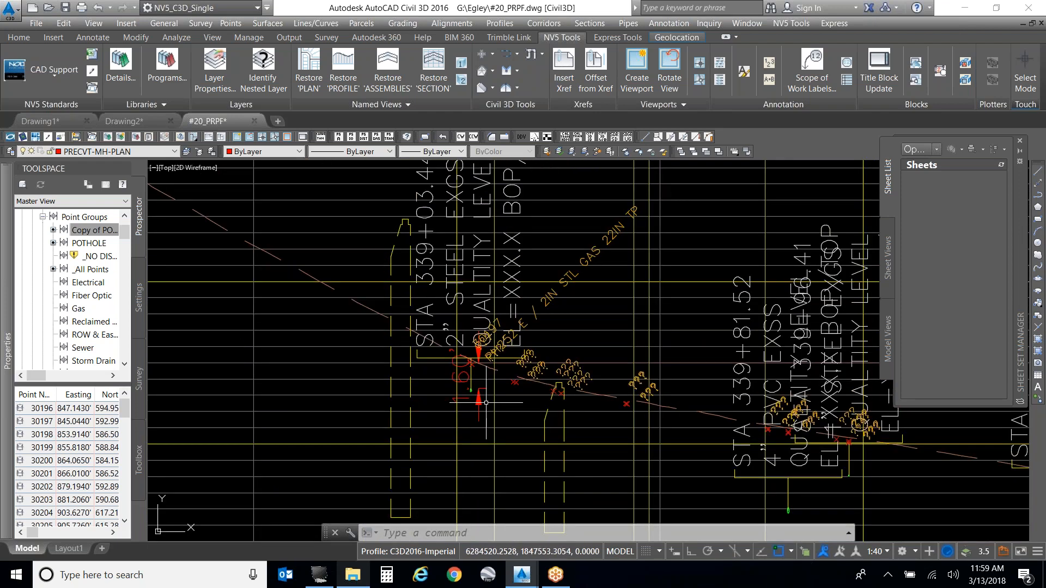
Step: Change the pipe crossing label style of the 2" steel gas label at STA 339+03.44 to _Potholed_BOP
{"action": "scroll", "coordinate": [452, 322], "scroll_direction": "up", "scroll_amount": 2}
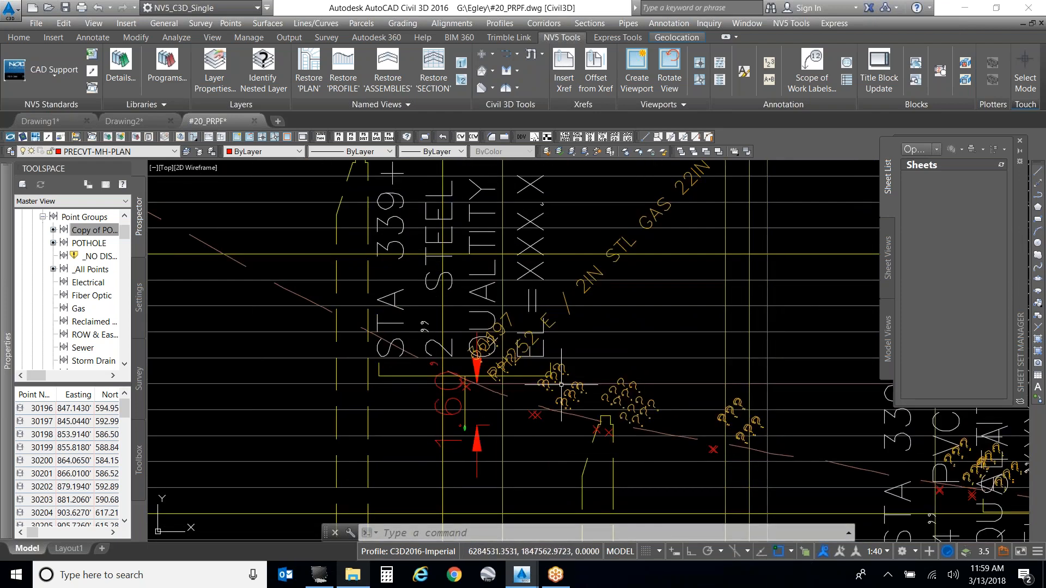
{"action": "double_click", "coordinate": [469, 246]}
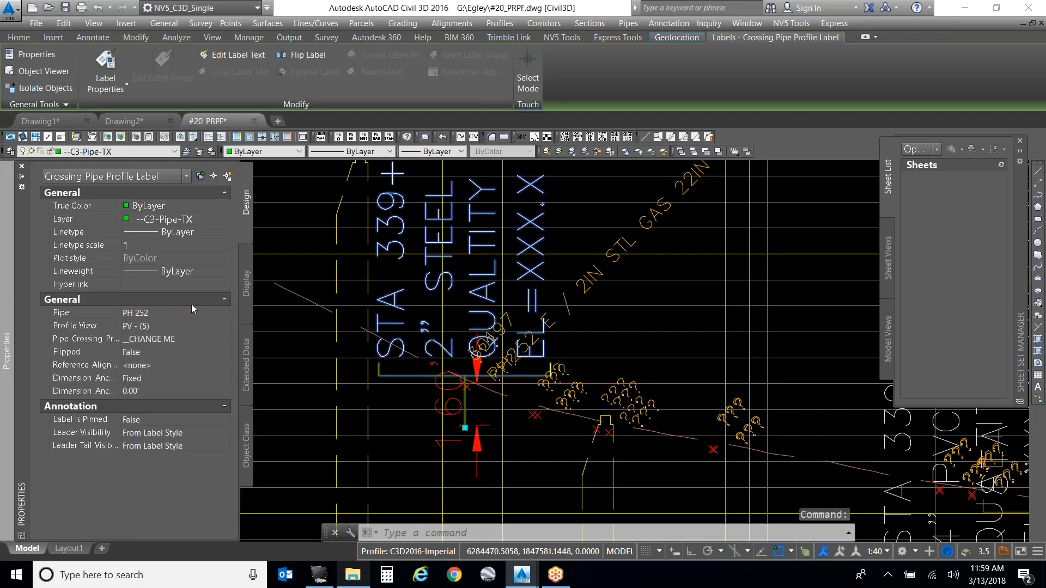
{"action": "left_click", "coordinate": [206, 338]}
{"action": "left_click", "coordinate": [211, 341]}
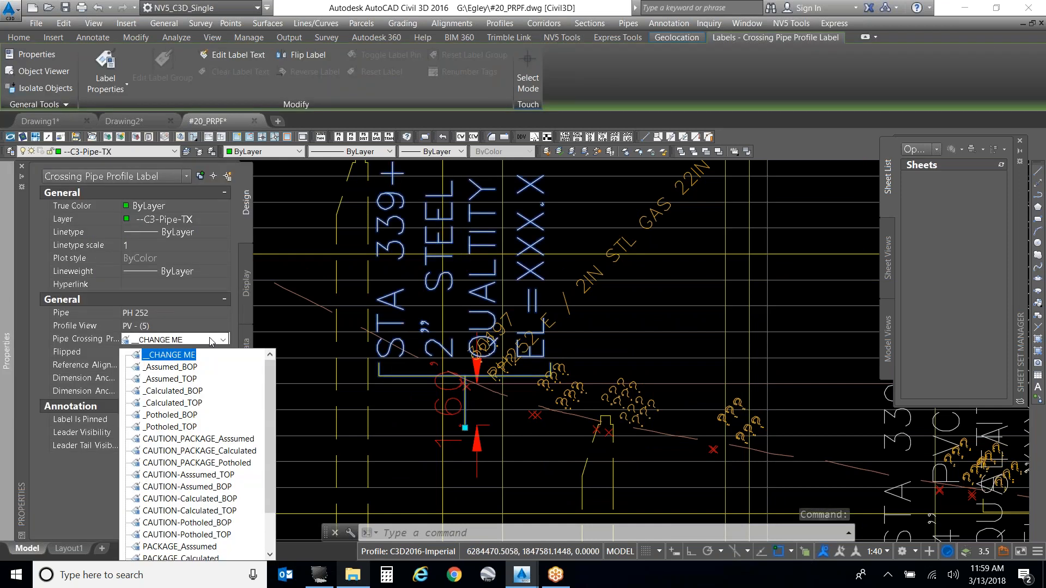
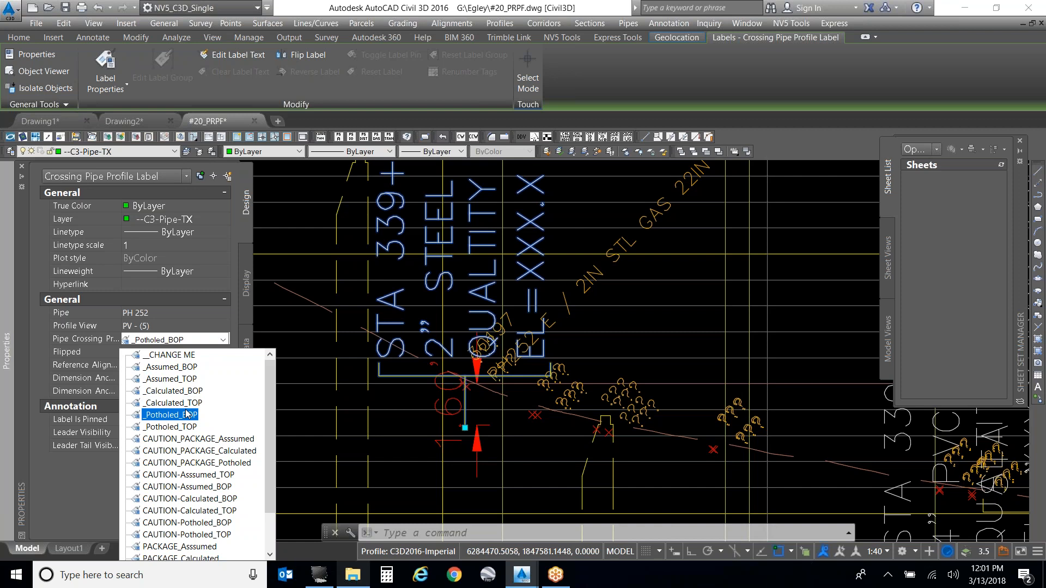
{"action": "left_click", "coordinate": [187, 414]}
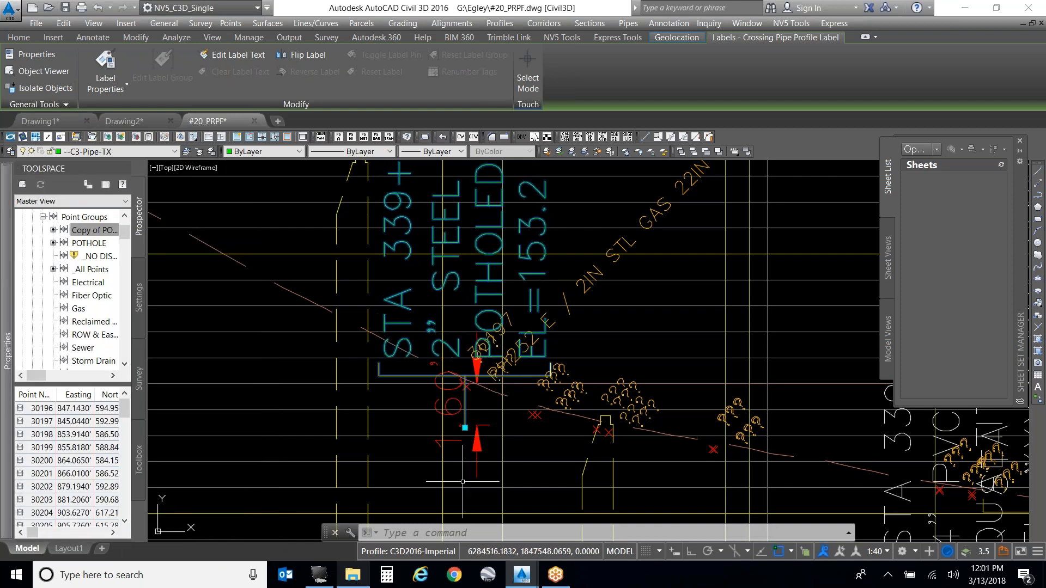
{"action": "scroll", "coordinate": [462, 482], "scroll_direction": "down", "scroll_amount": 2}
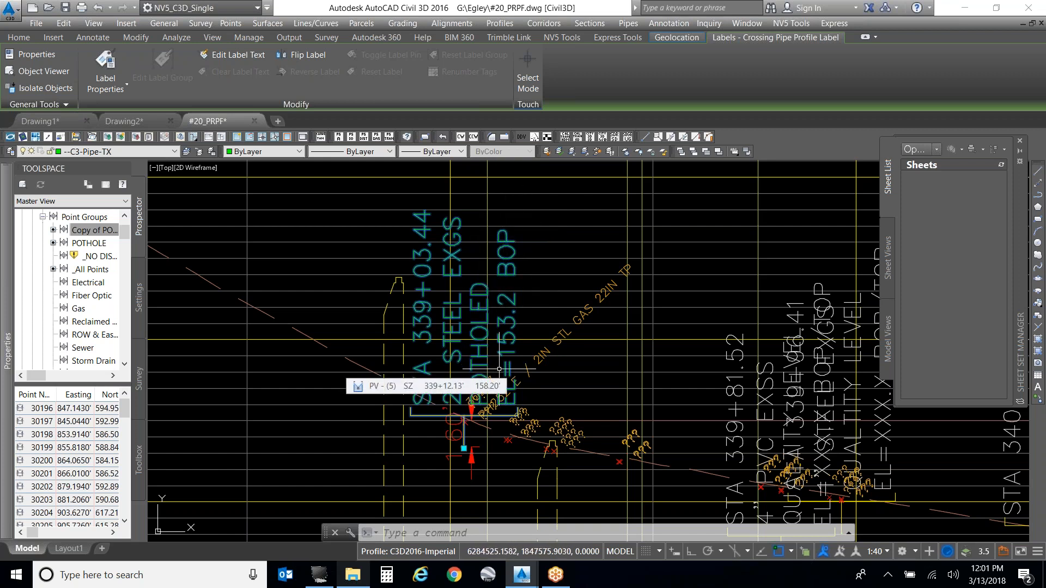
{"action": "scroll", "coordinate": [460, 326], "scroll_direction": "down", "scroll_amount": 2}
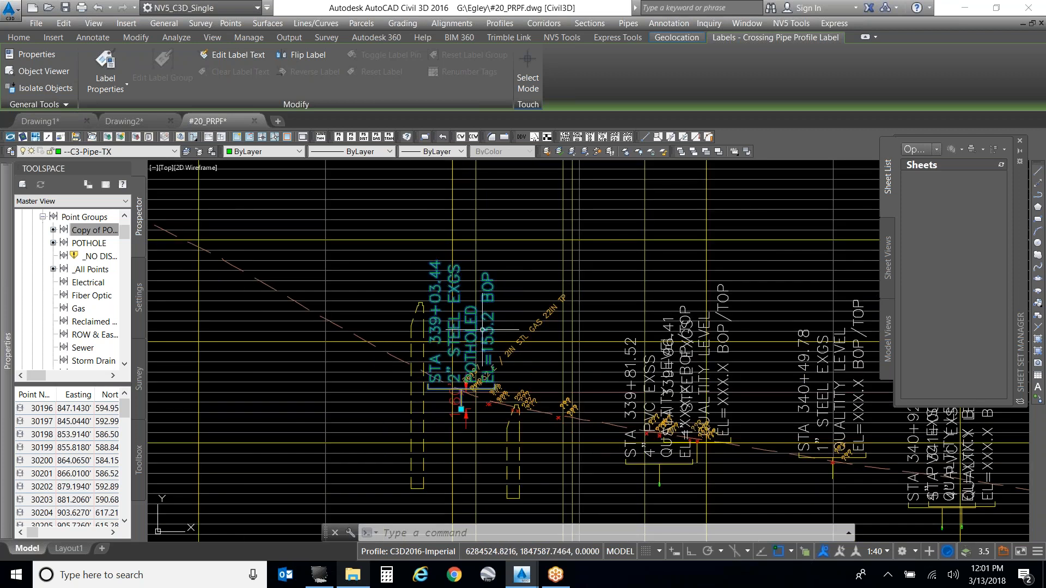
Step: Change the pipe crossing label style of the 1" steel gas label at STA 340+49.78 to _Potholed_BOP
{"action": "key", "text": "Escape"}
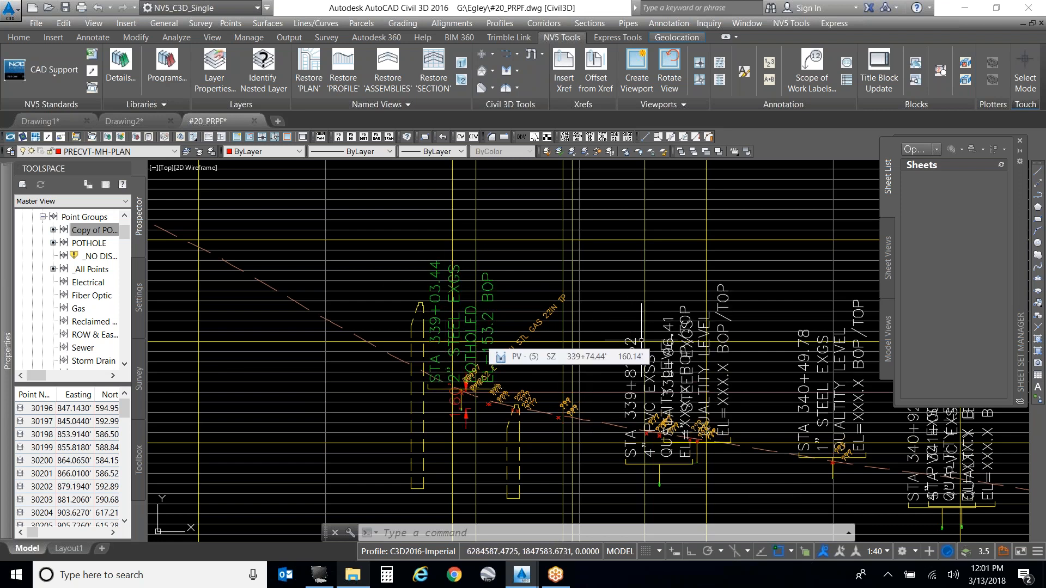
{"action": "key", "text": "Escape"}
{"action": "key", "text": "Escape"}
{"action": "scroll", "coordinate": [730, 448], "scroll_direction": "up", "scroll_amount": 2}
{"action": "scroll", "coordinate": [362, 371], "scroll_direction": "down", "scroll_amount": 3}
{"action": "scroll", "coordinate": [615, 402], "scroll_direction": "up", "scroll_amount": 2}
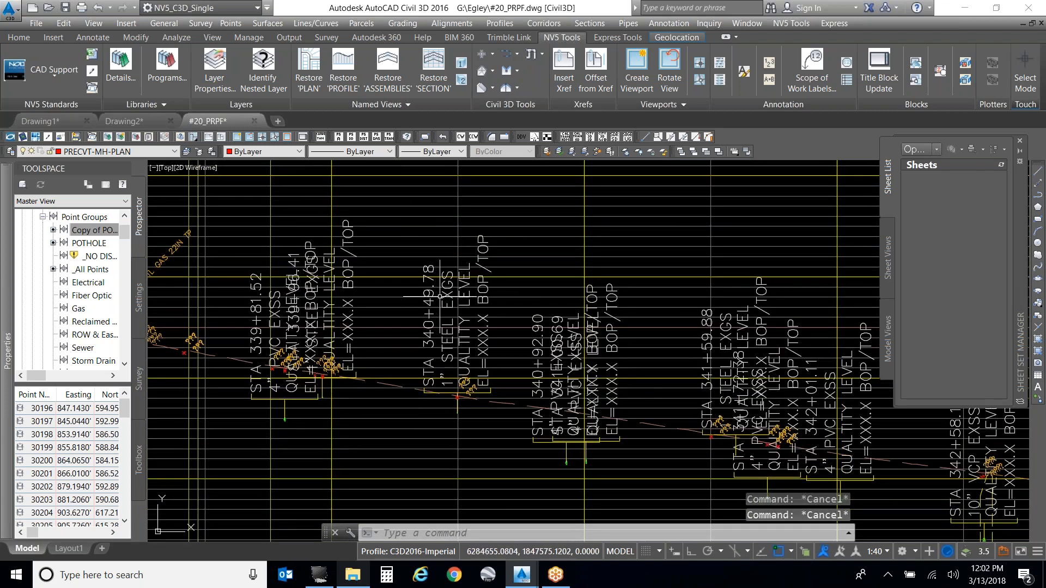
{"action": "left_click", "coordinate": [452, 292]}
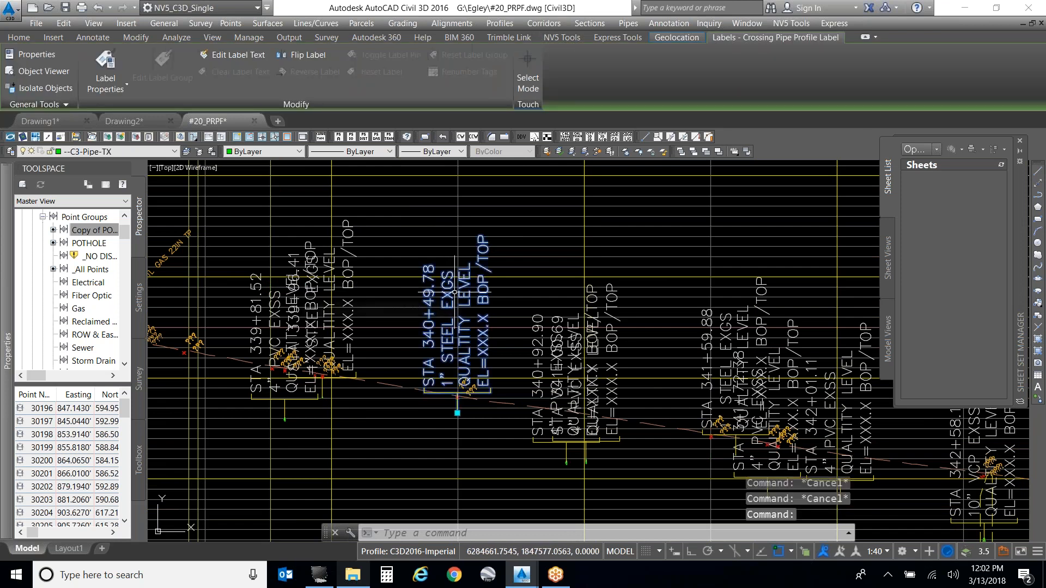
{"action": "mouse_move", "coordinate": [1, 214]}
{"action": "left_click", "coordinate": [195, 339]}
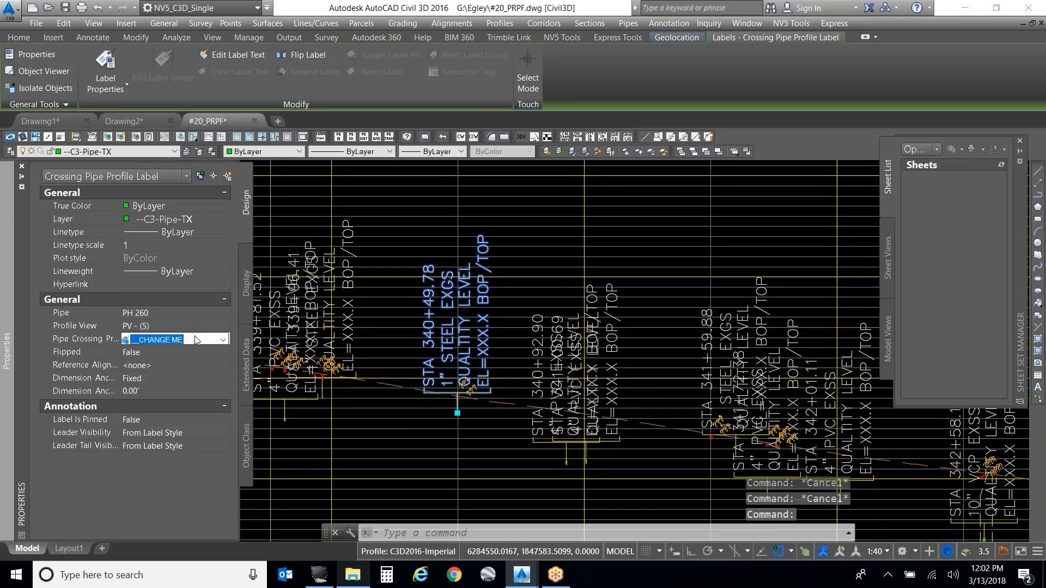
{"action": "left_click", "coordinate": [195, 339]}
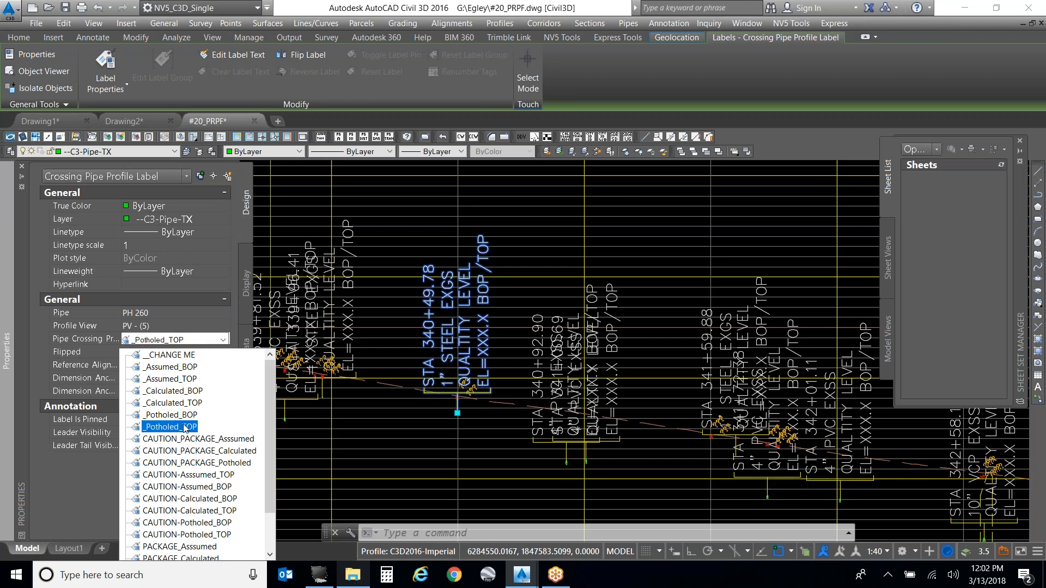
{"action": "left_click", "coordinate": [171, 414]}
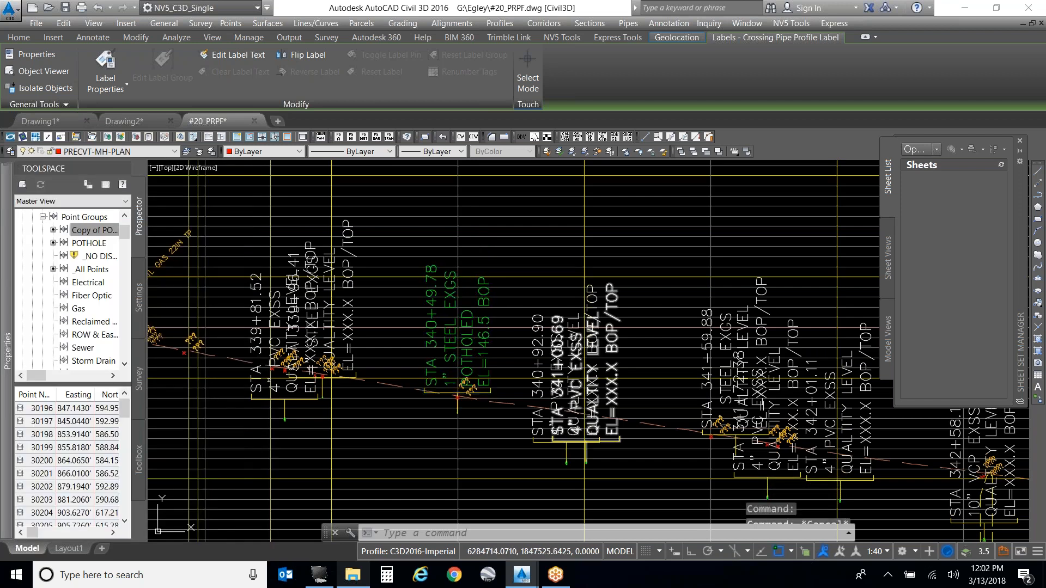
{"action": "key", "text": "Escape"}
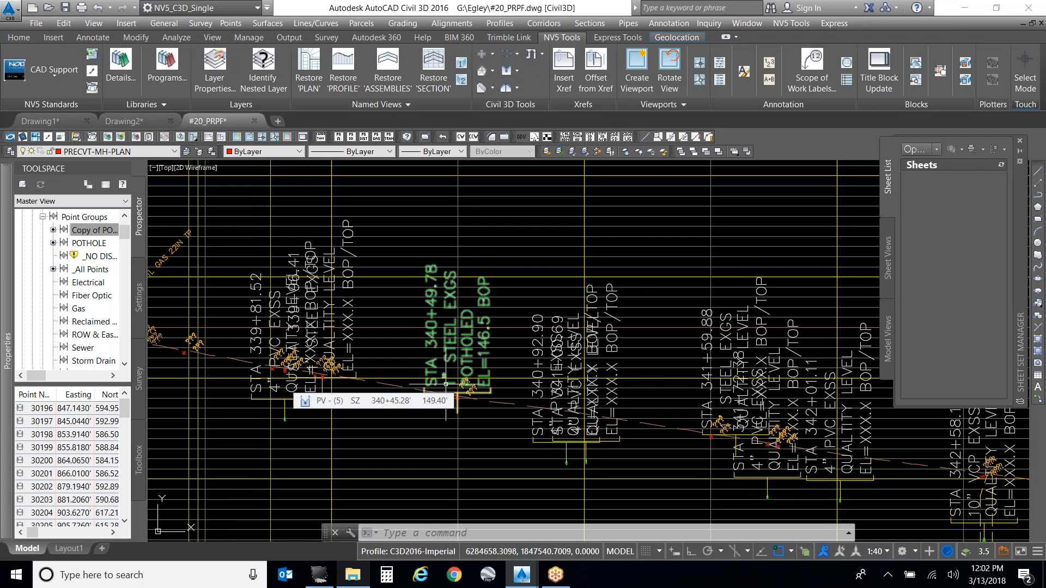
Step: Move the STA 340+49.78 gas label straight up above the profile line, with ortho on and object snap off
{"action": "left_click", "coordinate": [445, 384]}
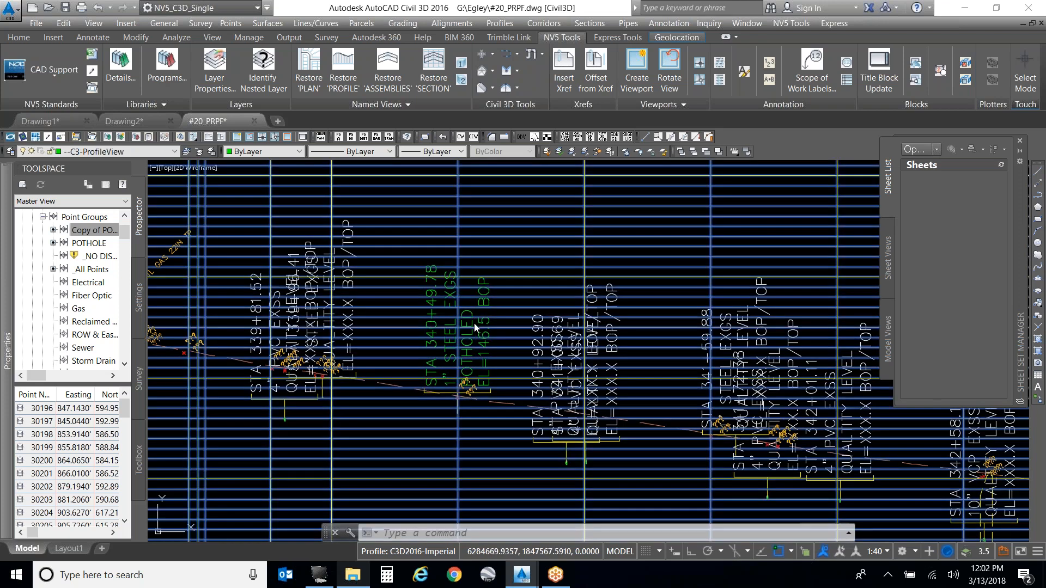
{"action": "key", "text": "Escape"}
{"action": "left_click", "coordinate": [458, 397]}
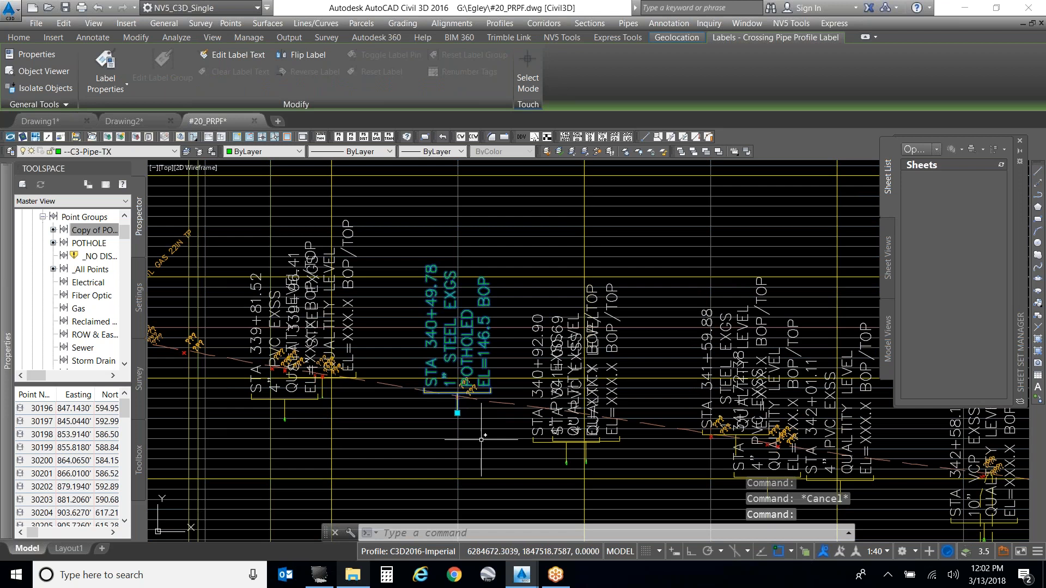
{"action": "key", "text": "F8"}
{"action": "left_click", "coordinate": [457, 413]}
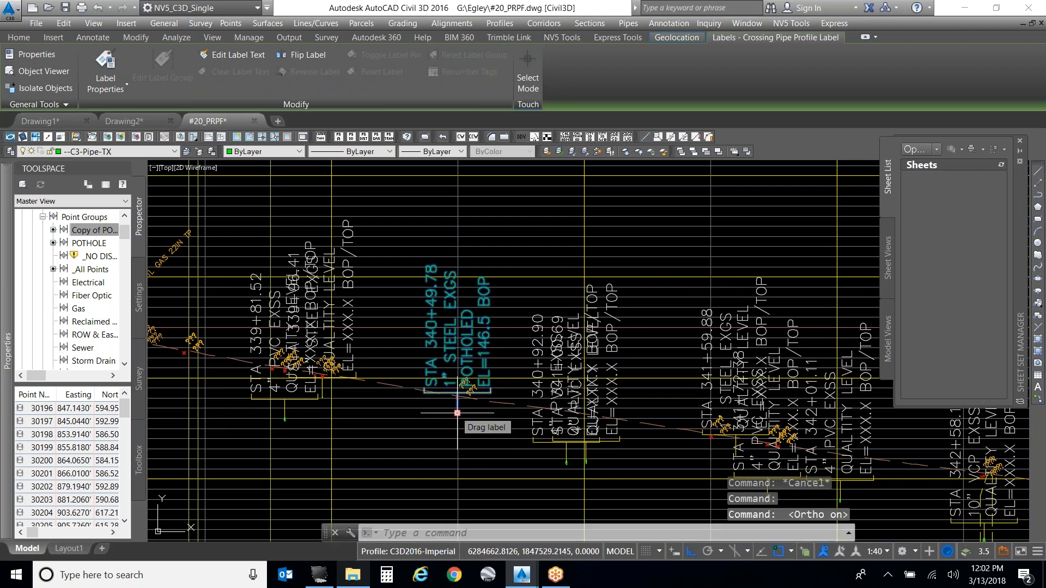
{"action": "key", "text": "F3"}
{"action": "left_click", "coordinate": [467, 296]}
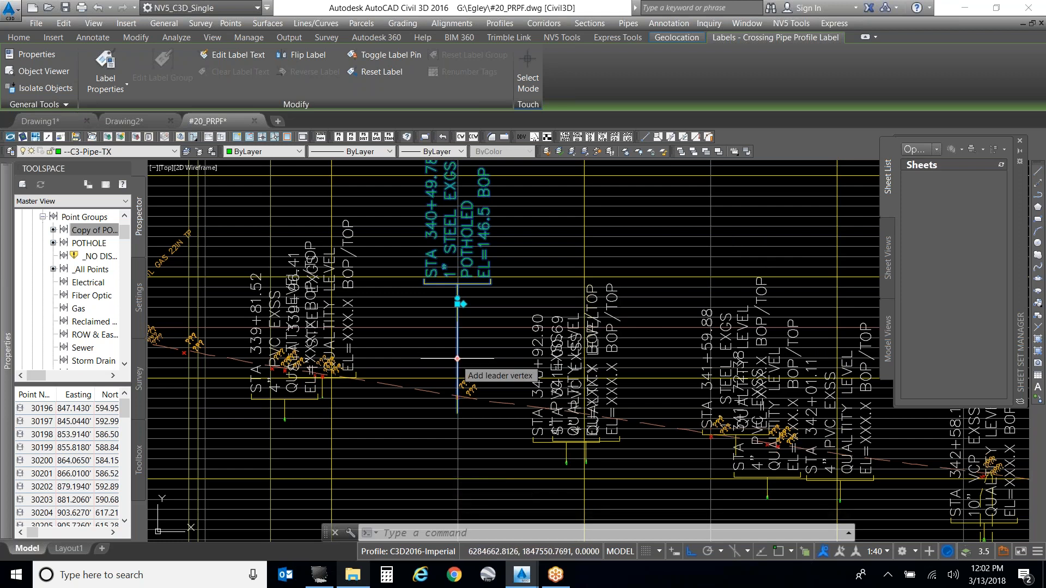
Step: Add a leader vertex to the STA 340+49.78 label and shift its text sideways to make an angled leader
{"action": "left_click", "coordinate": [457, 358]}
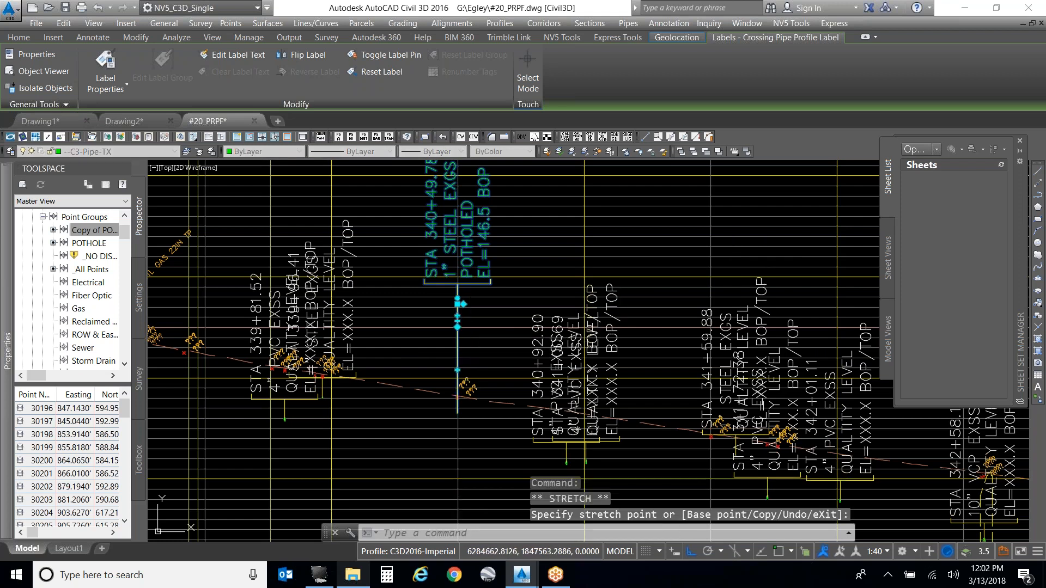
{"action": "left_click", "coordinate": [502, 301]}
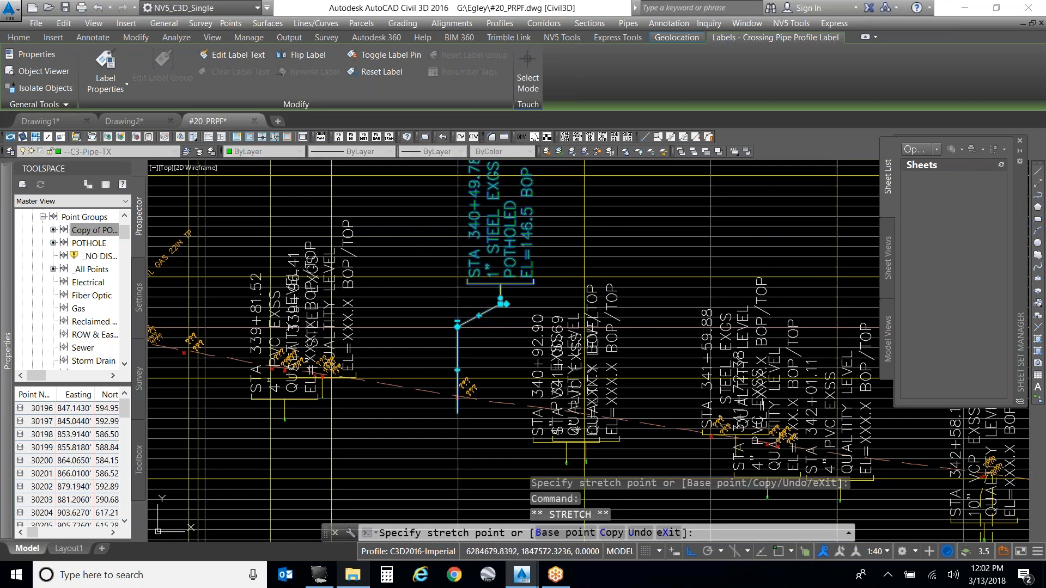
{"action": "key", "text": "Escape"}
{"action": "key", "text": "Escape"}
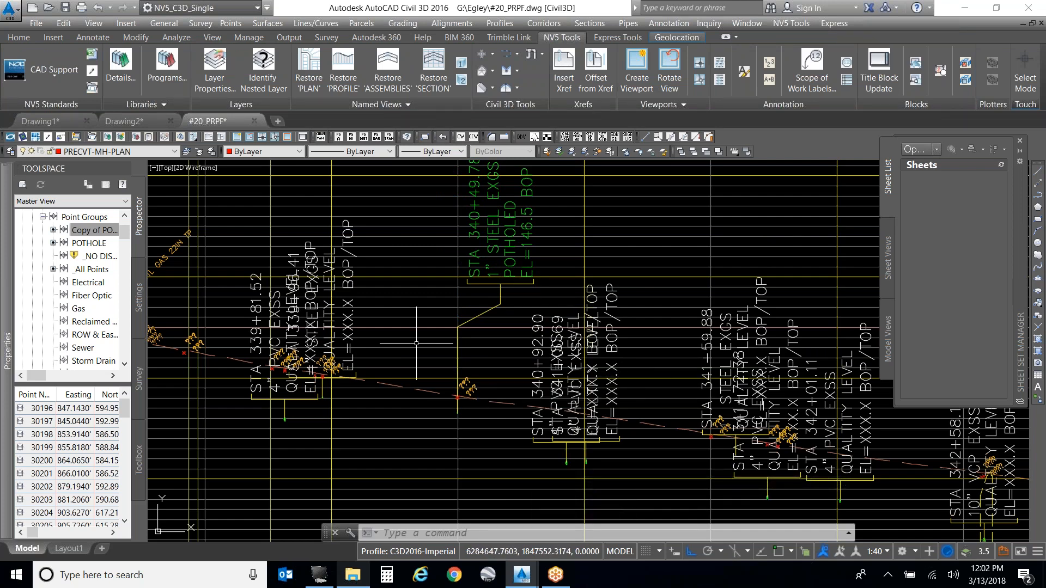
Step: Match the properties of the STA 340+49.78 potholed label onto the gas label overlapping the 4" PVC sewer label at STA 339+81.52
{"action": "scroll", "coordinate": [416, 343], "scroll_direction": "down", "scroll_amount": 4}
{"action": "scroll", "coordinate": [439, 330], "scroll_direction": "up", "scroll_amount": 4}
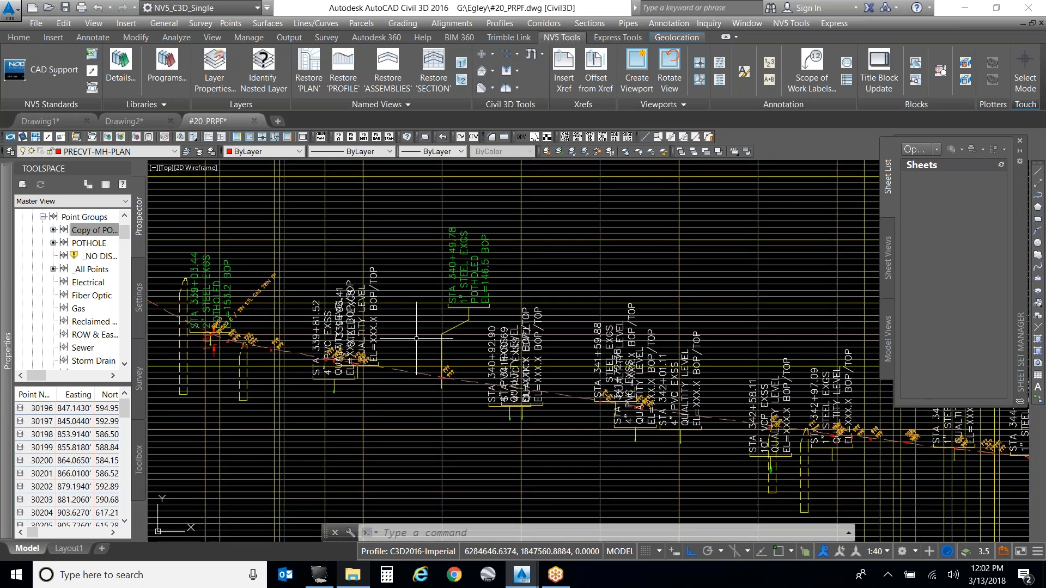
{"action": "type", "text": "ma"}
{"action": "key", "text": "Return"}
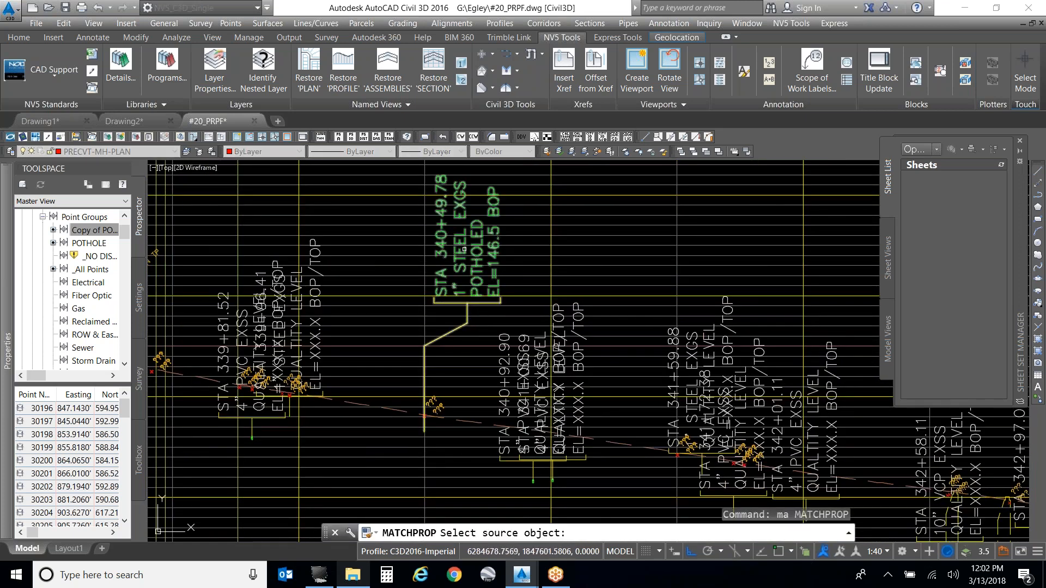
{"action": "left_click", "coordinate": [470, 241]}
{"action": "left_click", "coordinate": [325, 281]}
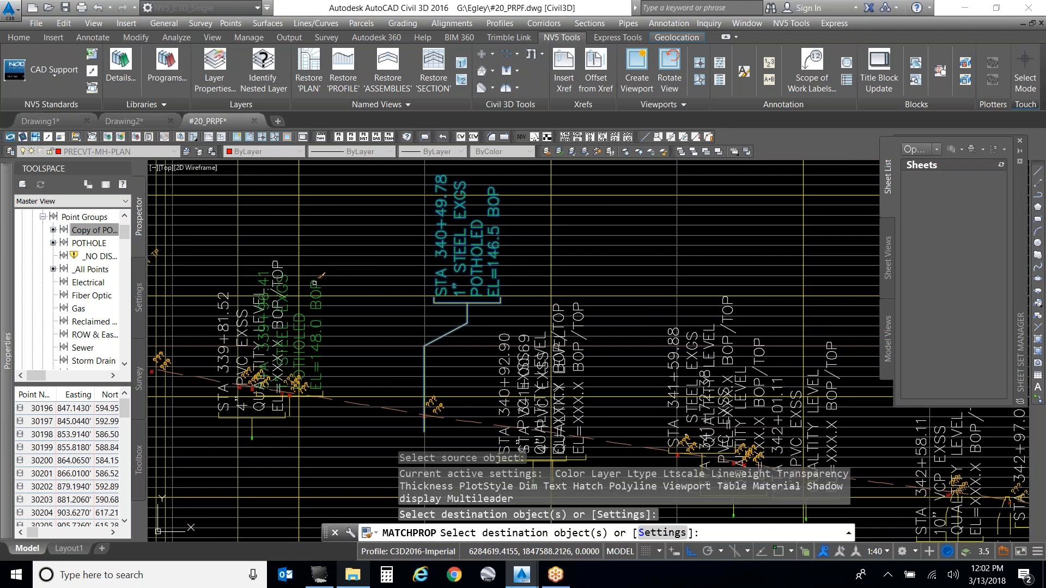
{"action": "key", "text": "Return"}
{"action": "key", "text": "Return"}
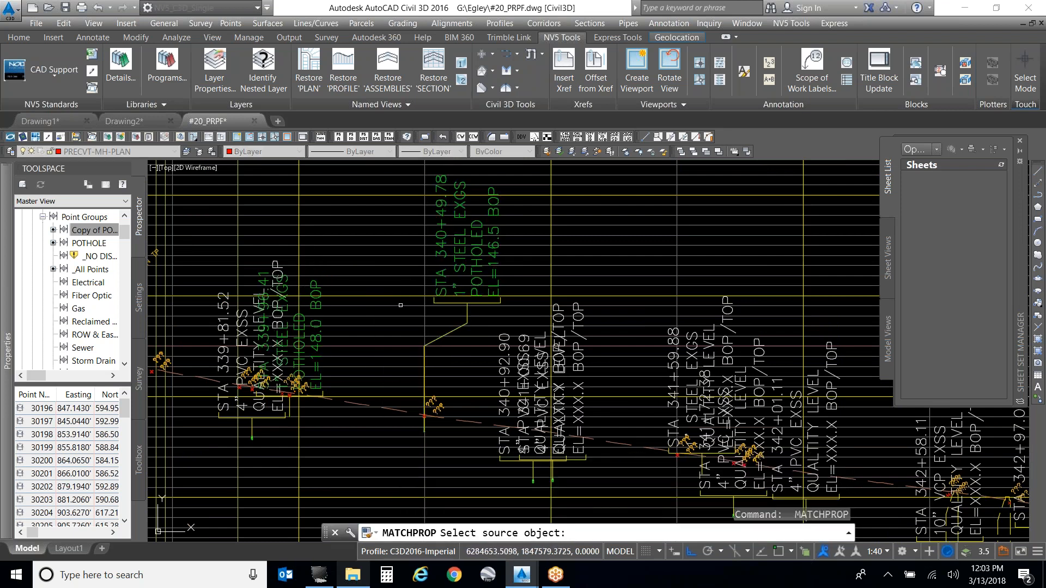
{"action": "key", "text": "Escape"}
{"action": "key", "text": "Escape"}
{"action": "key", "text": "Escape"}
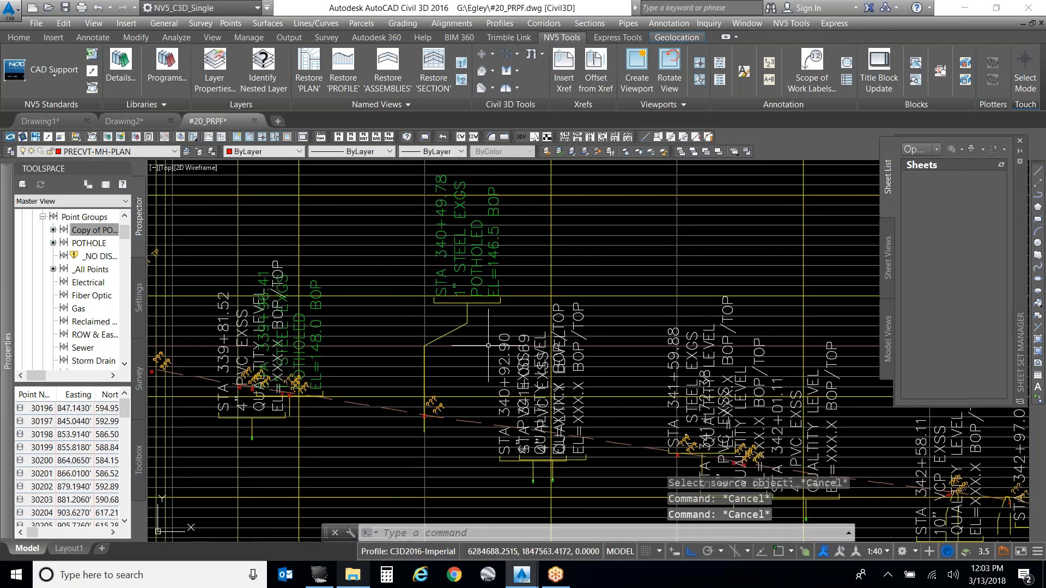
Step: Examine the pothole points and crossings along the profile between STA 342+58.11 and STA 344+23.12
{"action": "scroll", "coordinate": [466, 286], "scroll_direction": "down", "scroll_amount": 2}
{"action": "scroll", "coordinate": [761, 383], "scroll_direction": "up", "scroll_amount": 9}
{"action": "scroll", "coordinate": [761, 383], "scroll_direction": "down", "scroll_amount": 3}
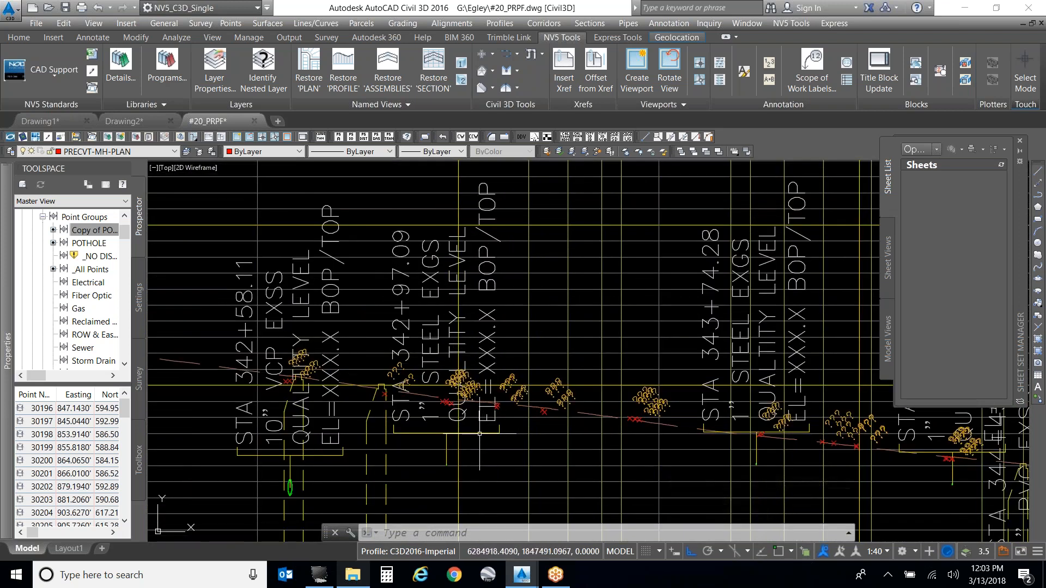
{"action": "scroll", "coordinate": [454, 408], "scroll_direction": "up", "scroll_amount": 5}
{"action": "scroll", "coordinate": [416, 324], "scroll_direction": "down", "scroll_amount": 3}
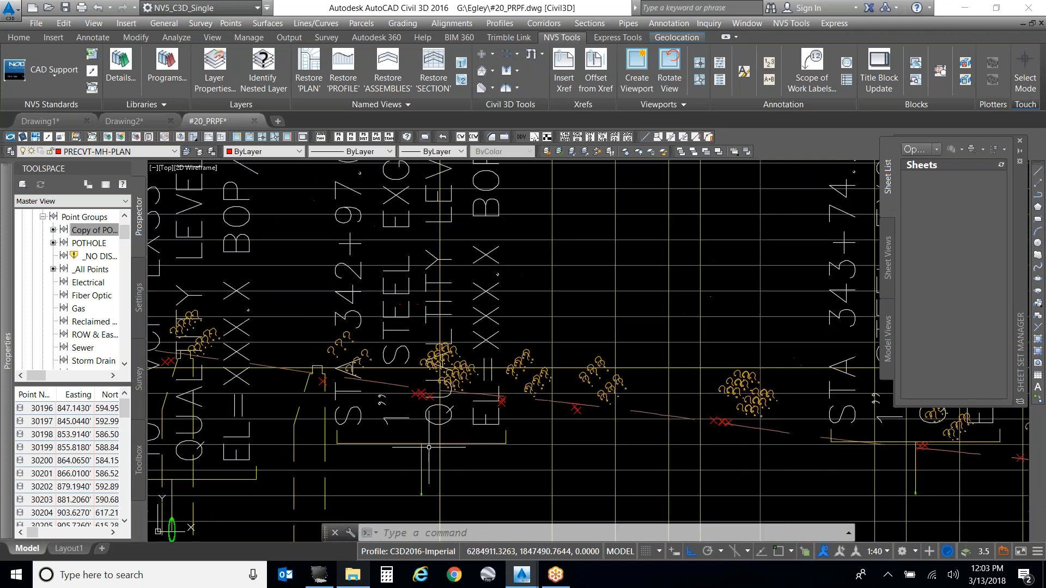
{"action": "scroll", "coordinate": [430, 442], "scroll_direction": "down", "scroll_amount": 4}
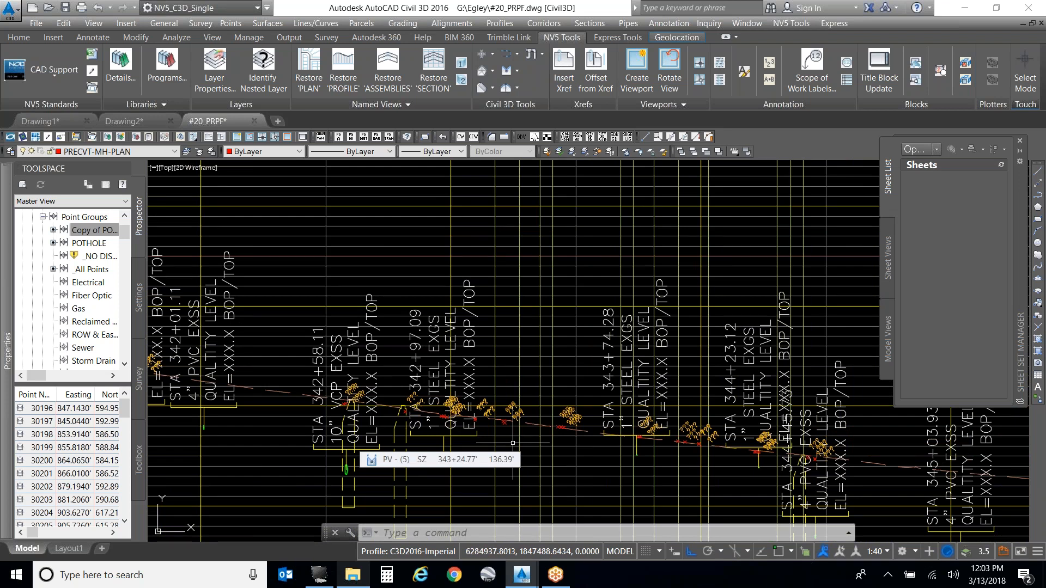
{"action": "scroll", "coordinate": [467, 436], "scroll_direction": "up", "scroll_amount": 6}
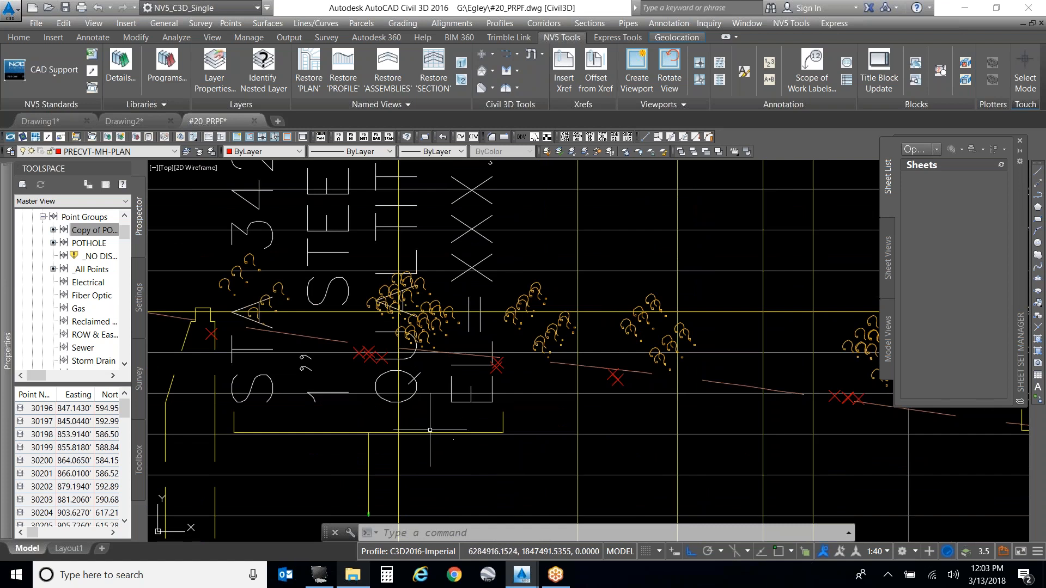
{"action": "scroll", "coordinate": [425, 422], "scroll_direction": "down", "scroll_amount": 2}
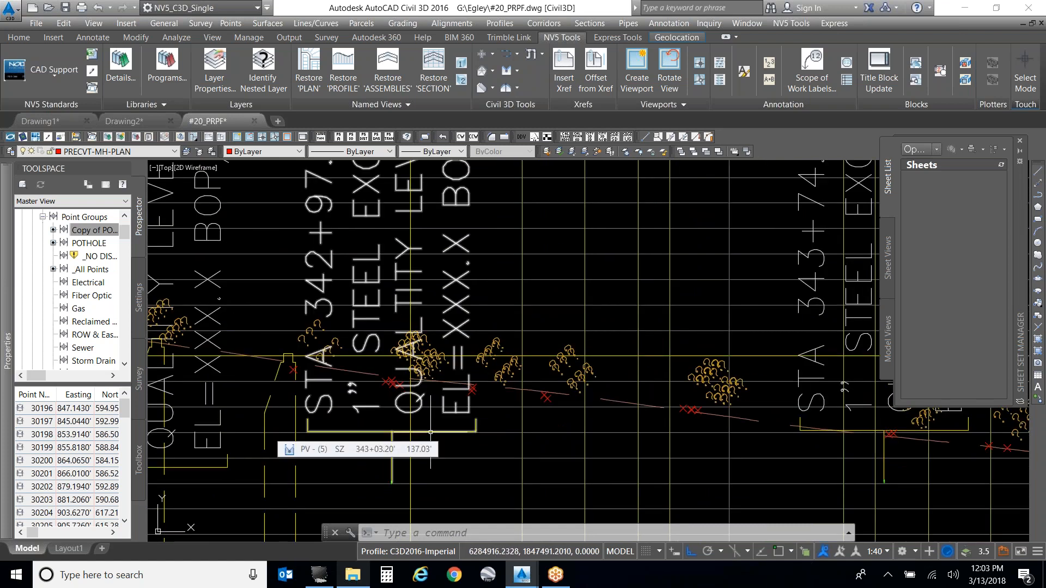
Step: Change the pipe crossing label style of the 1" steel gas label at STA 342+97.09 to _Potholed_TOP
{"action": "left_click", "coordinate": [417, 272]}
{"action": "mouse_move", "coordinate": [12, 239]}
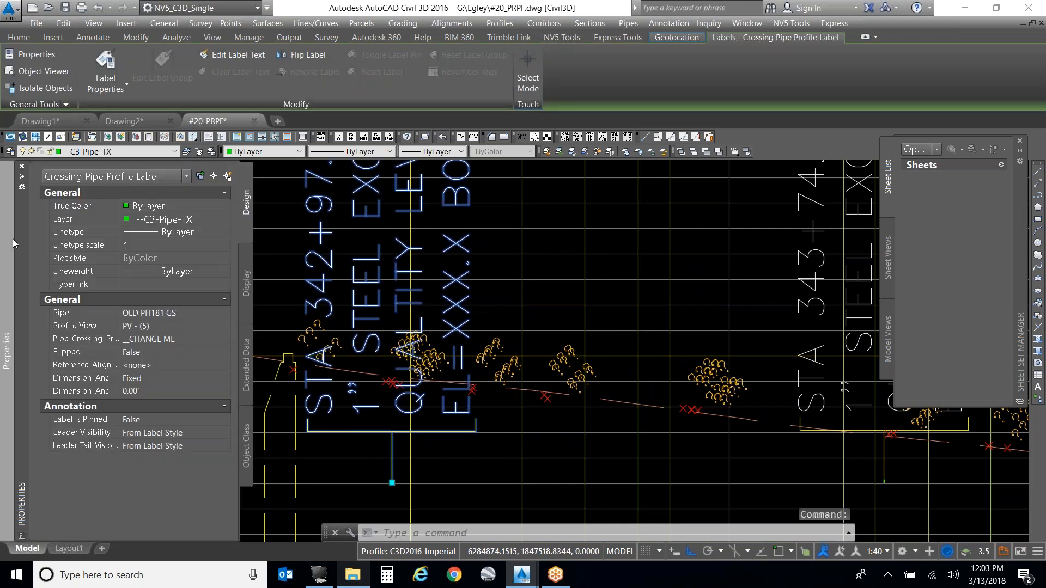
{"action": "left_click", "coordinate": [171, 338]}
{"action": "left_click", "coordinate": [171, 339]}
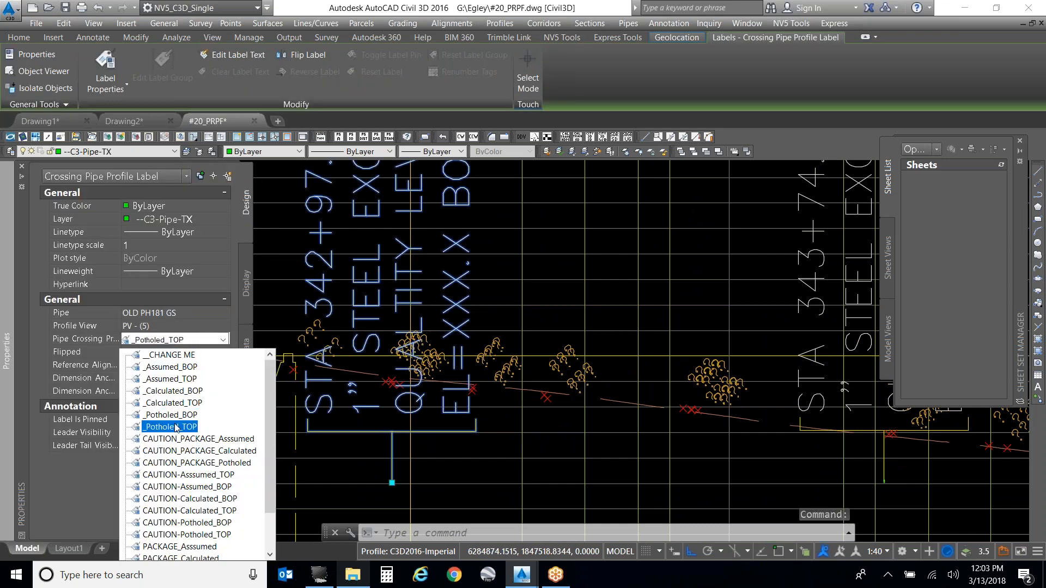
{"action": "left_click", "coordinate": [158, 427]}
{"action": "key", "text": "Escape"}
{"action": "key", "text": "Escape"}
{"action": "scroll", "coordinate": [470, 338], "scroll_direction": "down", "scroll_amount": 3}
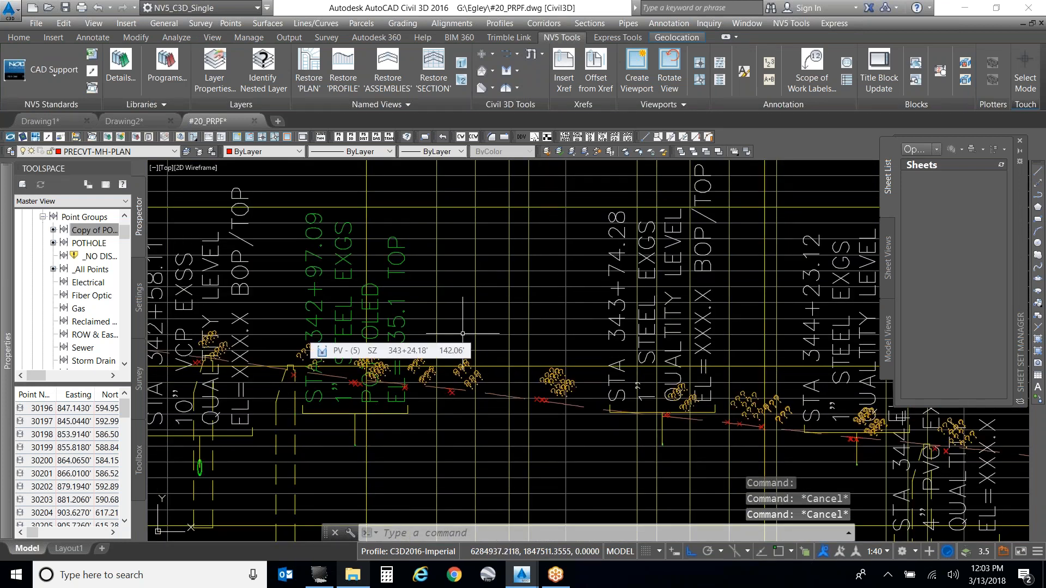
Step: Assign the CAUTION-Potholed_BOP pipe crossing label style to the 1" steel gas label at STA 342+97.09
{"action": "left_click", "coordinate": [403, 255]}
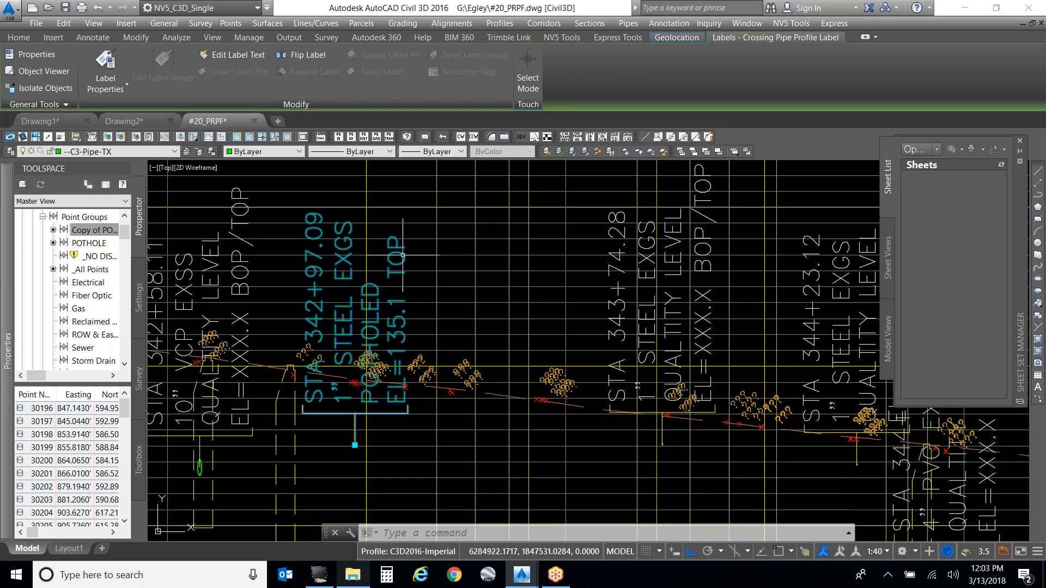
{"action": "mouse_move", "coordinate": [402, 255]}
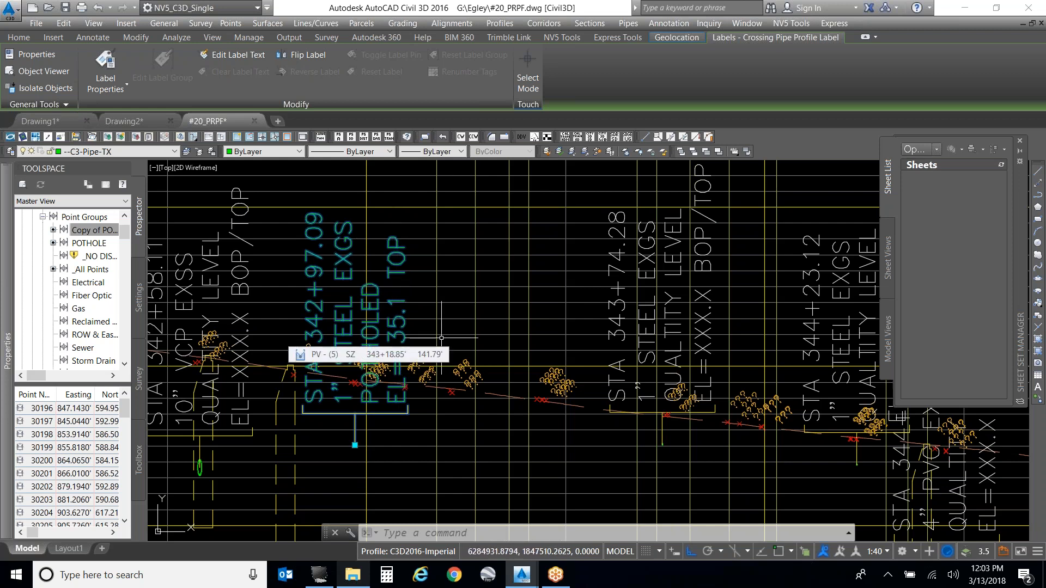
{"action": "mouse_move", "coordinate": [499, 297]}
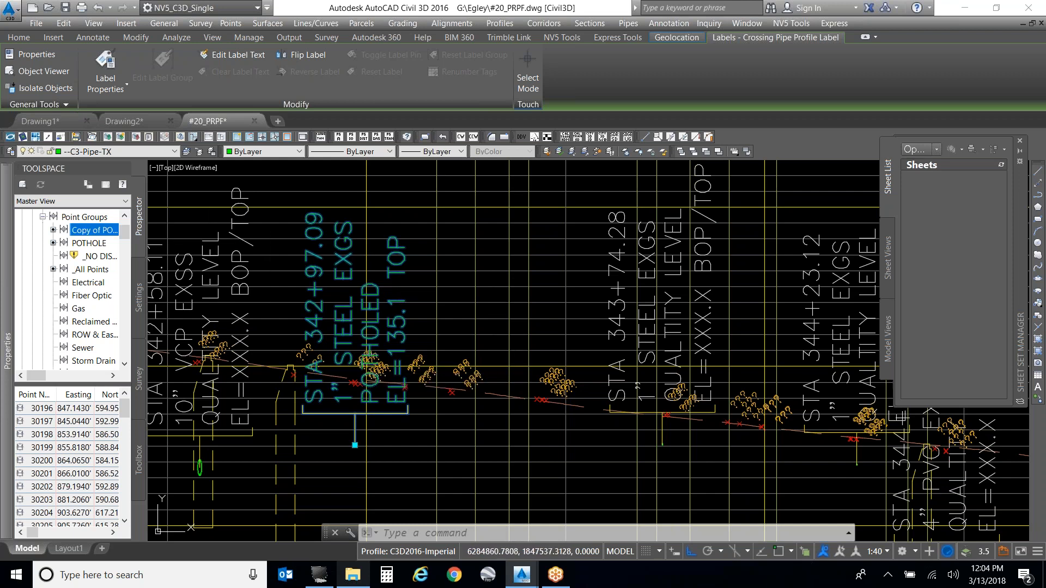
{"action": "mouse_move", "coordinate": [5, 269]}
{"action": "left_click", "coordinate": [197, 338]}
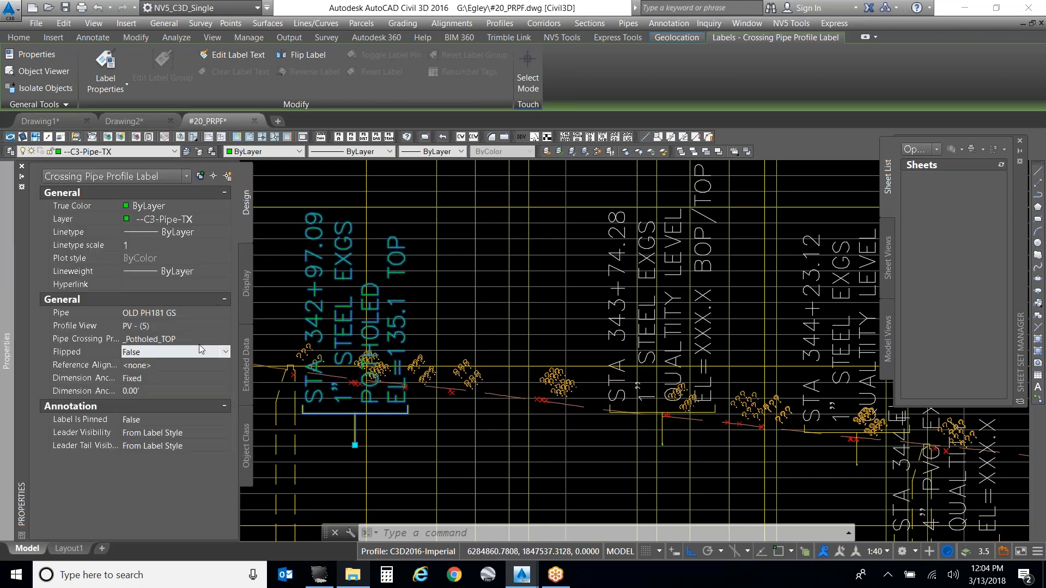
{"action": "left_click", "coordinate": [223, 340]}
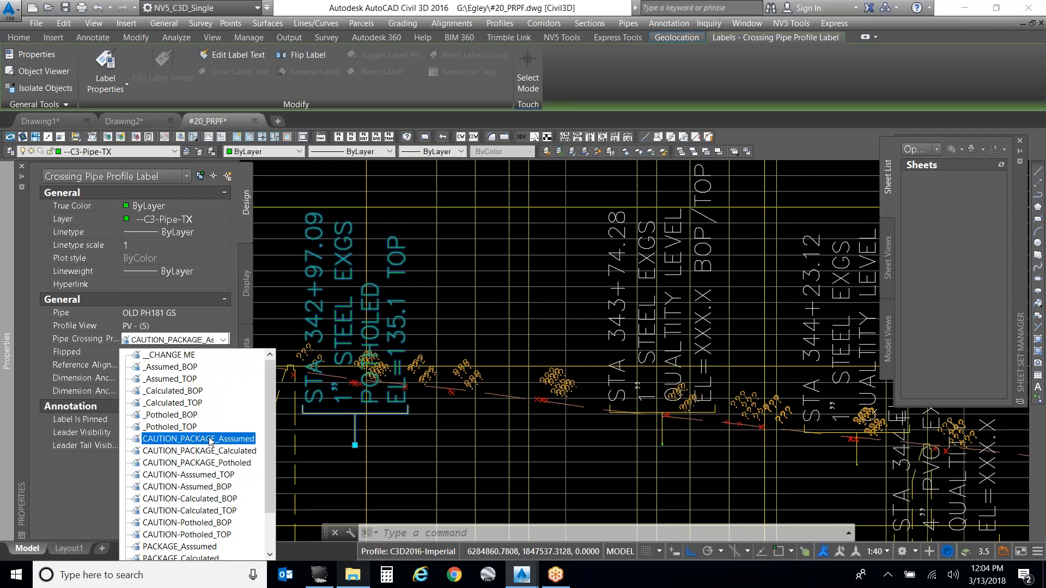
{"action": "left_click", "coordinate": [213, 524]}
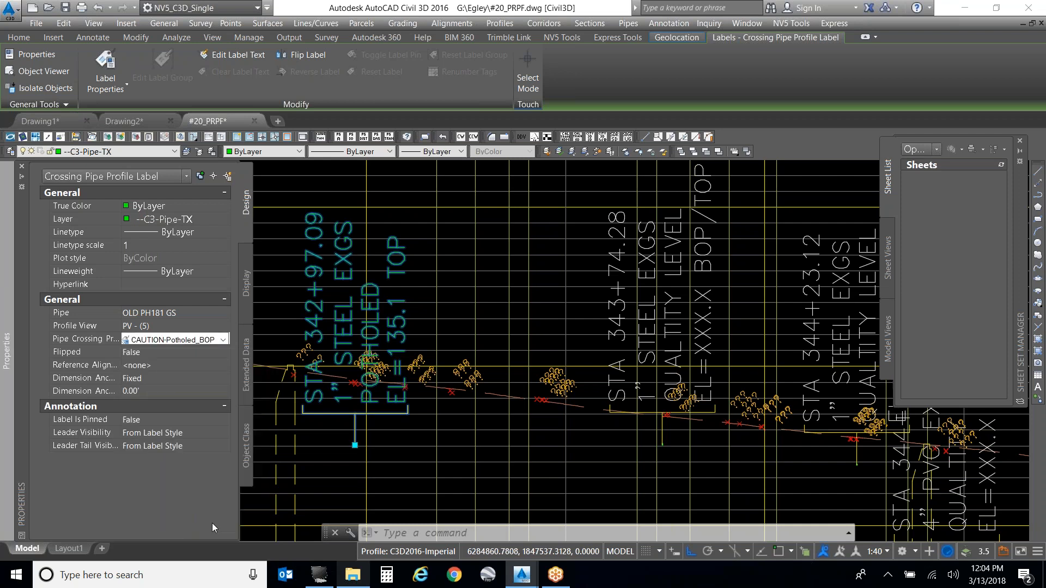
{"action": "key", "text": "Escape"}
Step: Assign the PACKAGE_Potholed pipe crossing label style to the 1" steel gas label at STA 342+97.09
{"action": "scroll", "coordinate": [419, 402], "scroll_direction": "up", "scroll_amount": 2}
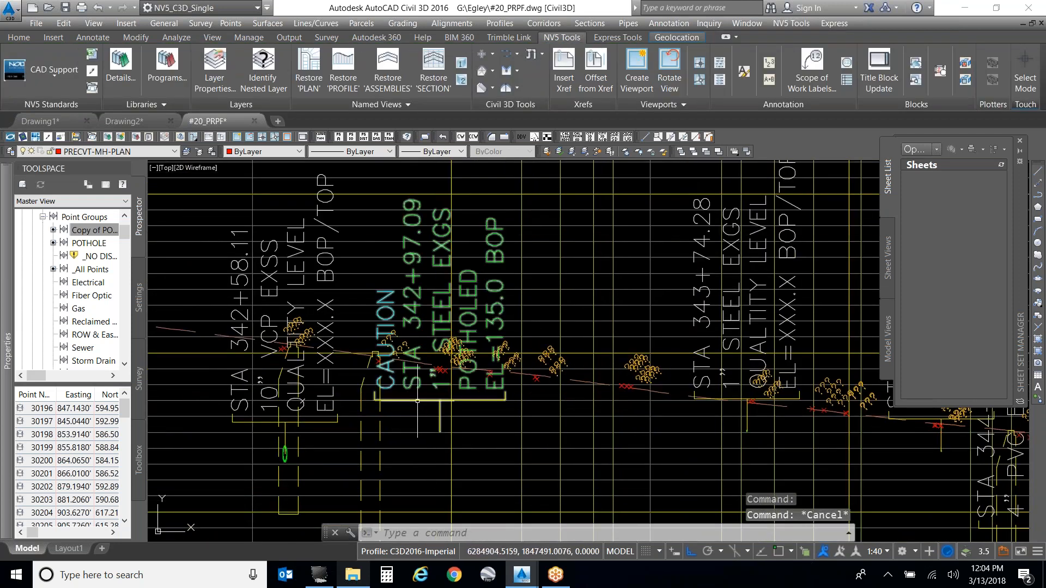
{"action": "left_click", "coordinate": [419, 402]}
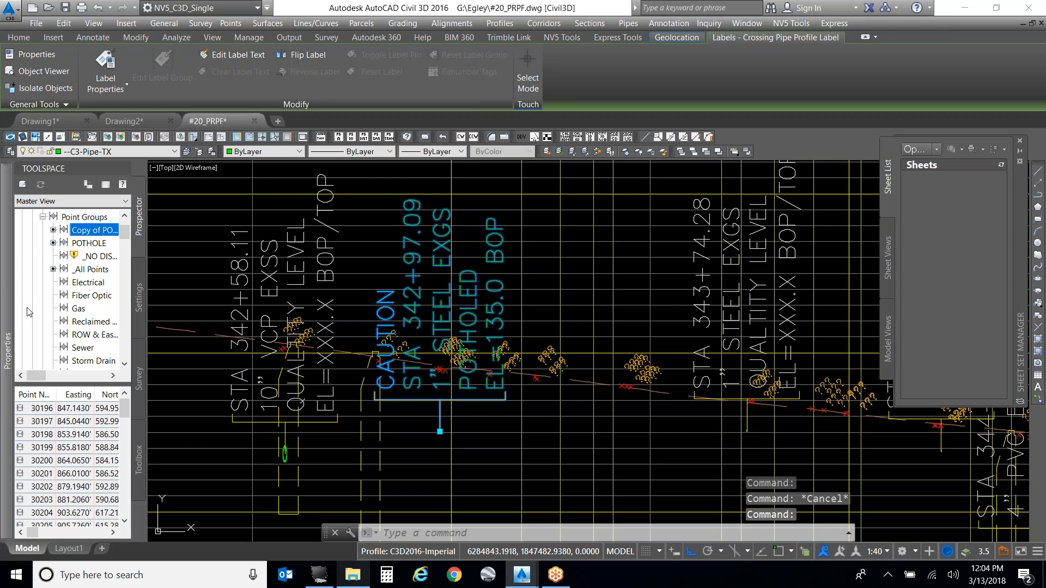
{"action": "mouse_move", "coordinate": [6, 307]}
{"action": "left_click", "coordinate": [207, 338]}
{"action": "left_click", "coordinate": [207, 338]}
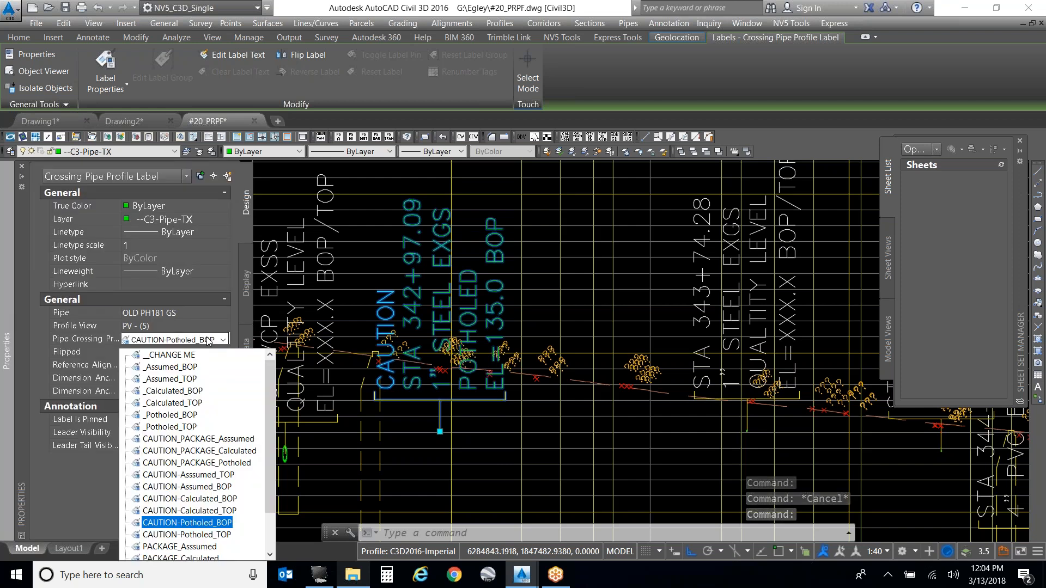
{"action": "scroll", "coordinate": [206, 491], "scroll_direction": "down", "scroll_amount": 2}
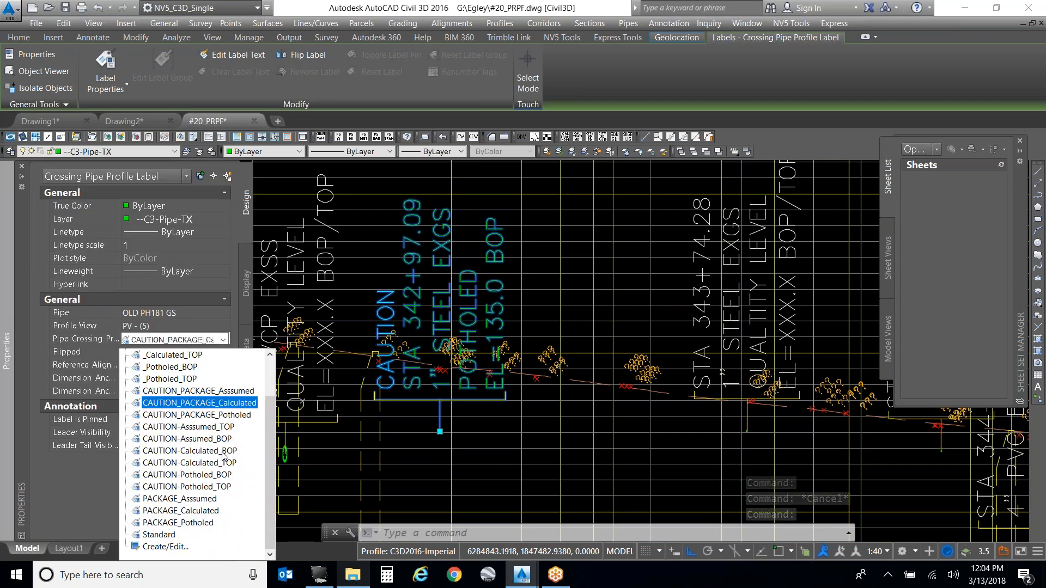
{"action": "left_click", "coordinate": [206, 522]}
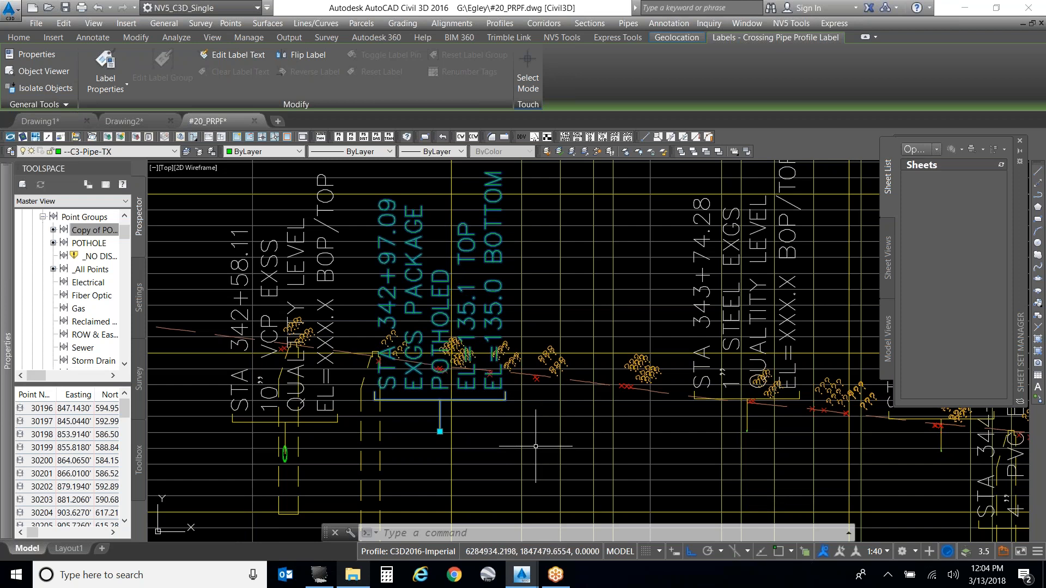
{"action": "key", "text": "Escape"}
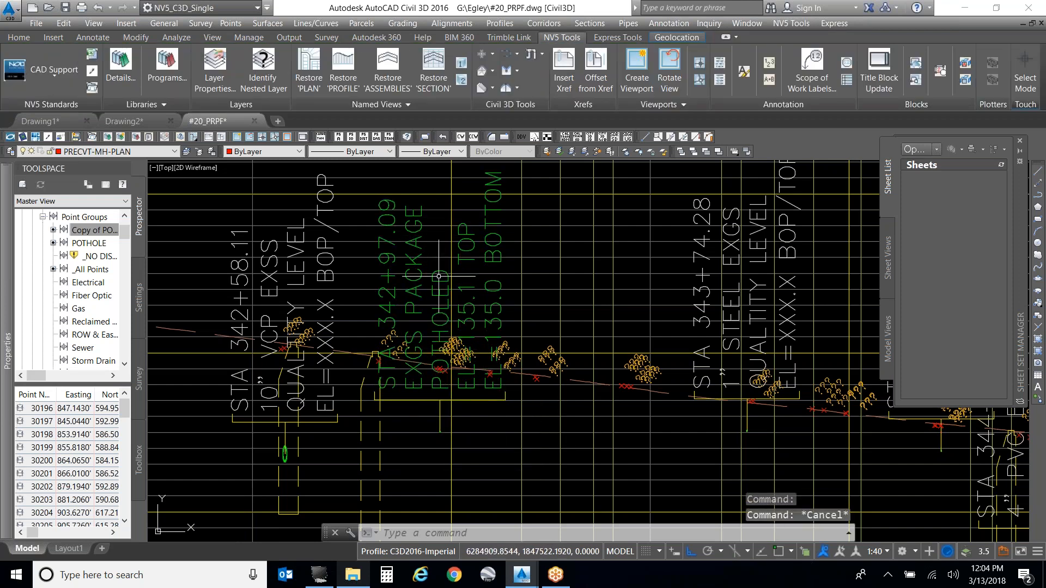
Step: Open Section 2 - Pipe Networks - Plan.docx from the _NV5 AutoCAD Workflows folder in File Explorer and switch to Word
{"action": "mouse_move", "coordinate": [537, 376]}
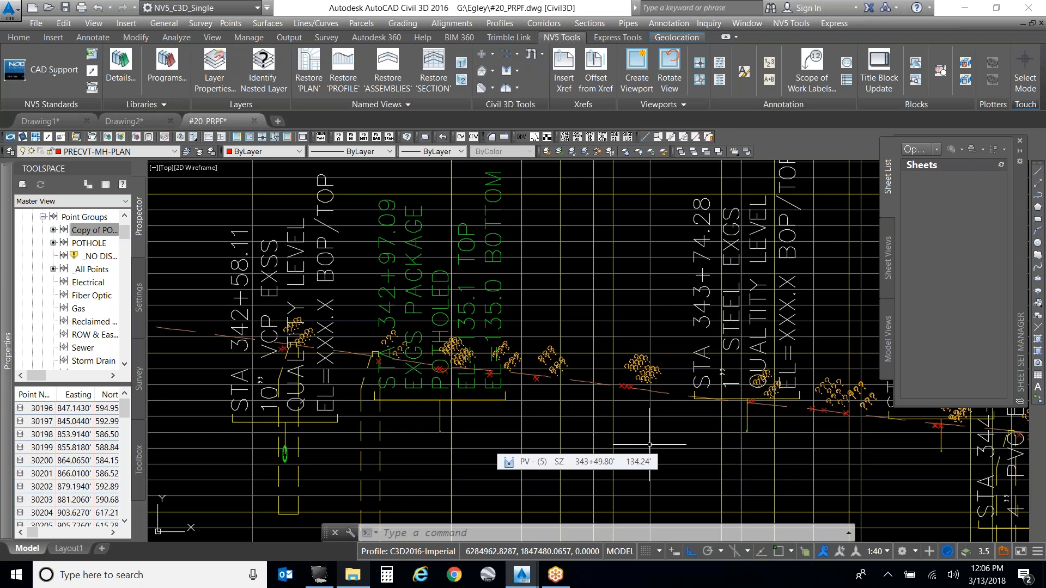
{"action": "left_click", "coordinate": [353, 575]}
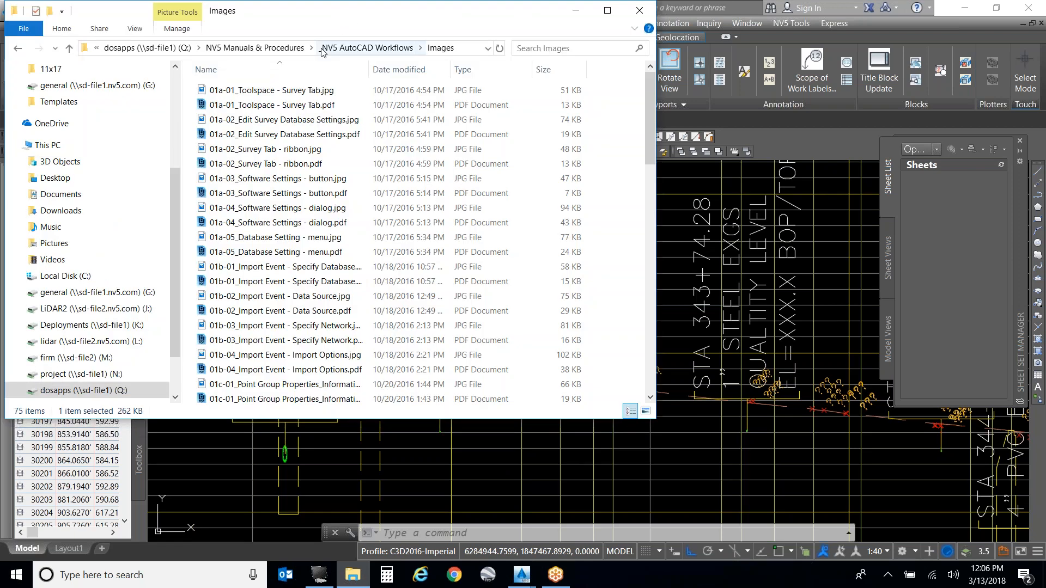
{"action": "left_click", "coordinate": [360, 48]}
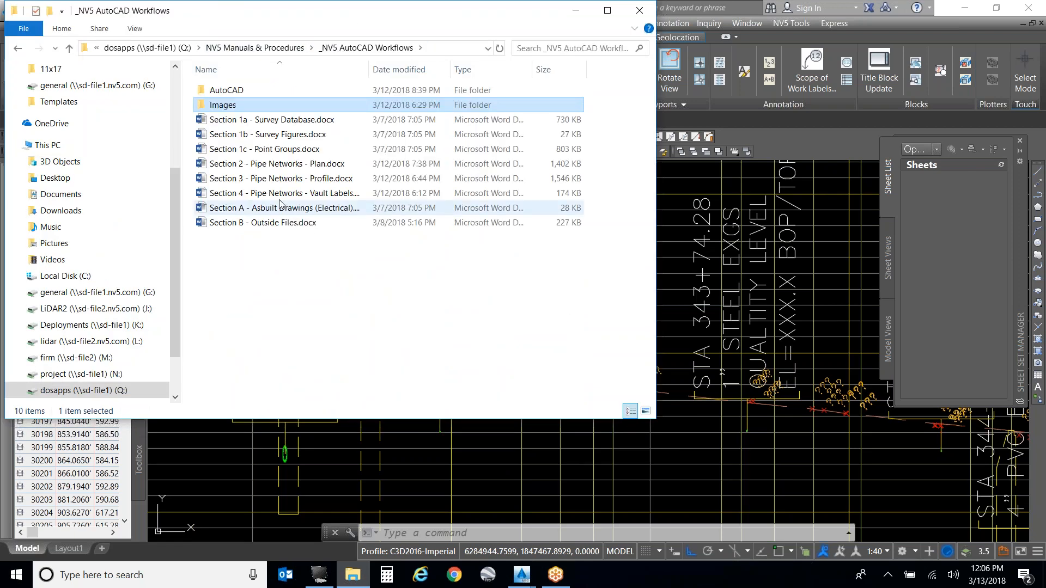
{"action": "left_click", "coordinate": [286, 165]}
{"action": "double_click", "coordinate": [286, 165]}
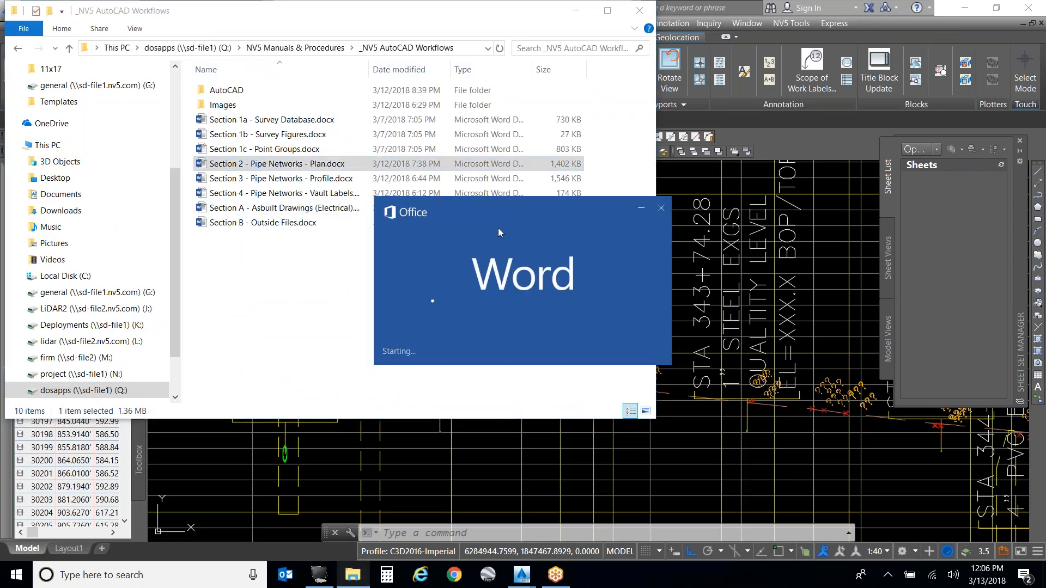
{"action": "left_click", "coordinate": [575, 10]}
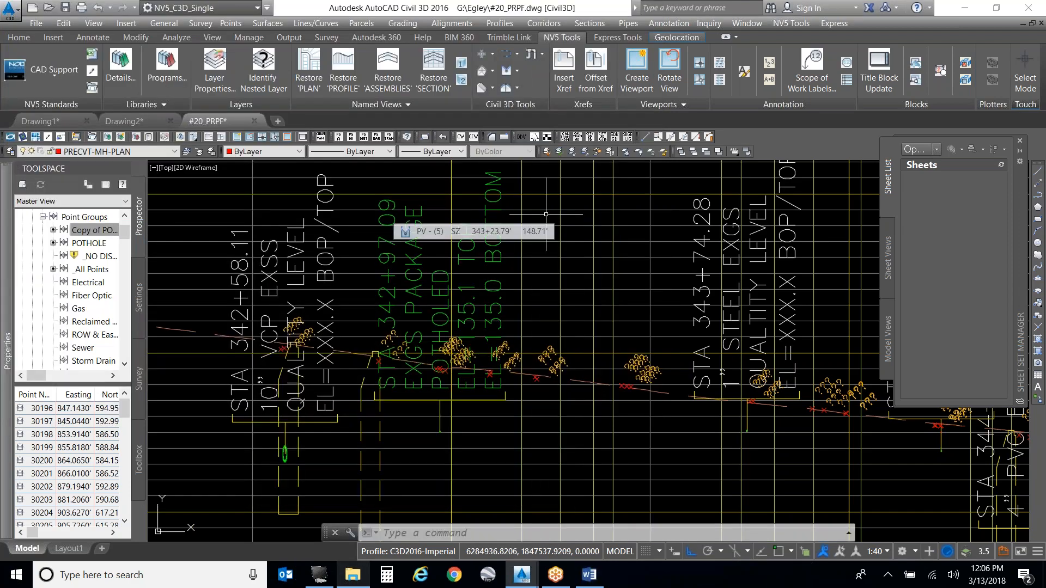
{"action": "left_click", "coordinate": [589, 575]}
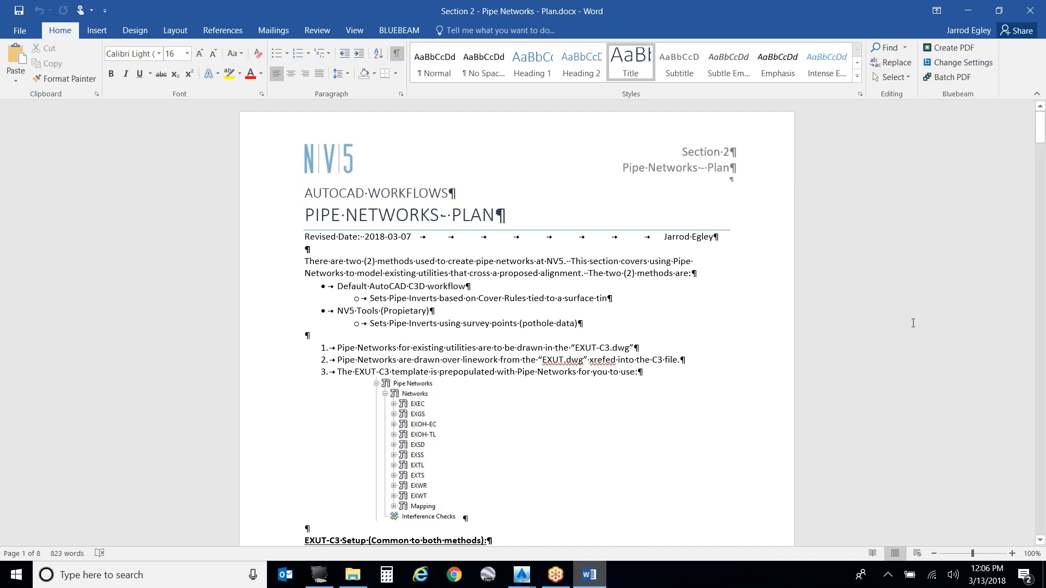
Step: Review the EXUT-C3 setup and the Method 2 Pipe from Points instructions in the workflow document, and close it
{"action": "scroll", "coordinate": [913, 323], "scroll_direction": "down", "scroll_amount": 6}
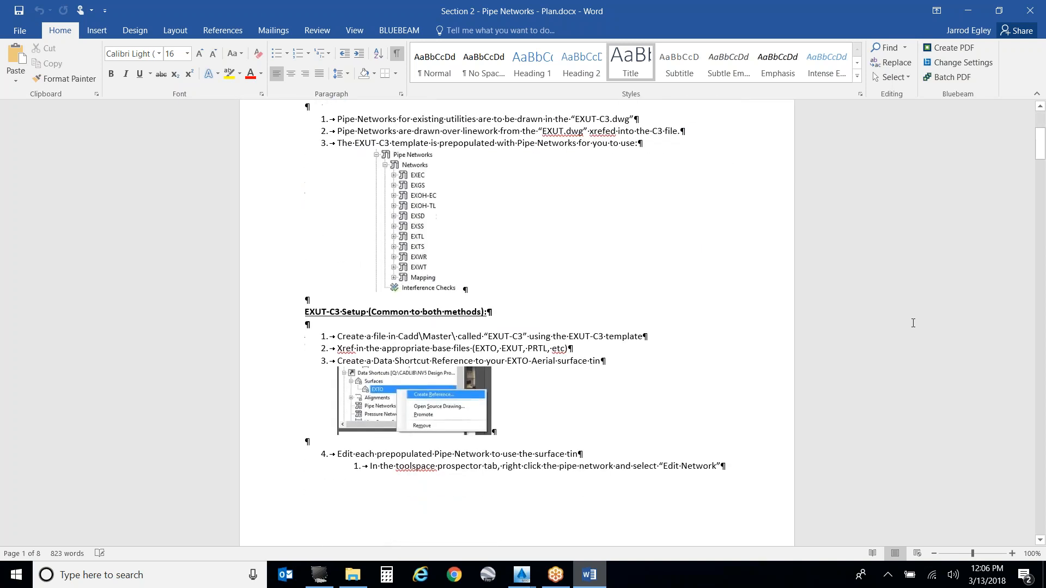
{"action": "scroll", "coordinate": [913, 323], "scroll_direction": "up", "scroll_amount": 1}
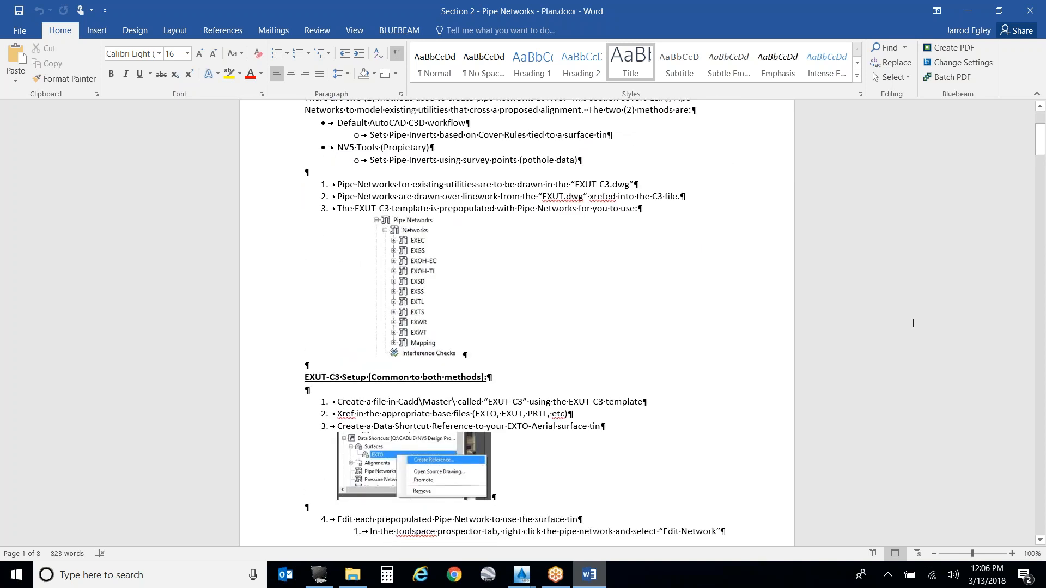
{"action": "scroll", "coordinate": [913, 323], "scroll_direction": "down", "scroll_amount": 6}
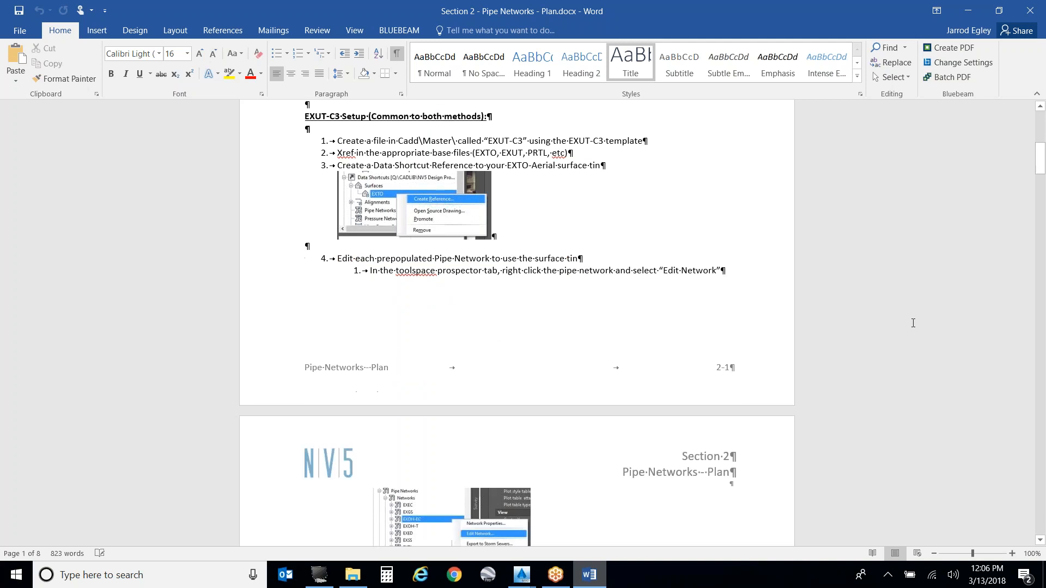
{"action": "scroll", "coordinate": [913, 323], "scroll_direction": "down", "scroll_amount": 10}
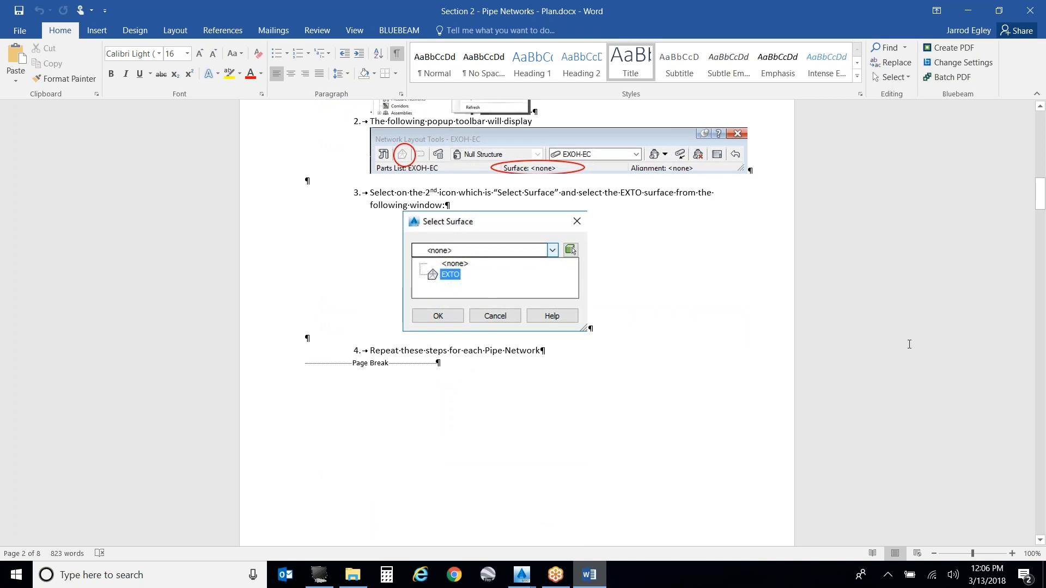
{"action": "scroll", "coordinate": [909, 345], "scroll_direction": "down", "scroll_amount": 20}
{"action": "scroll", "coordinate": [908, 345], "scroll_direction": "down", "scroll_amount": 20}
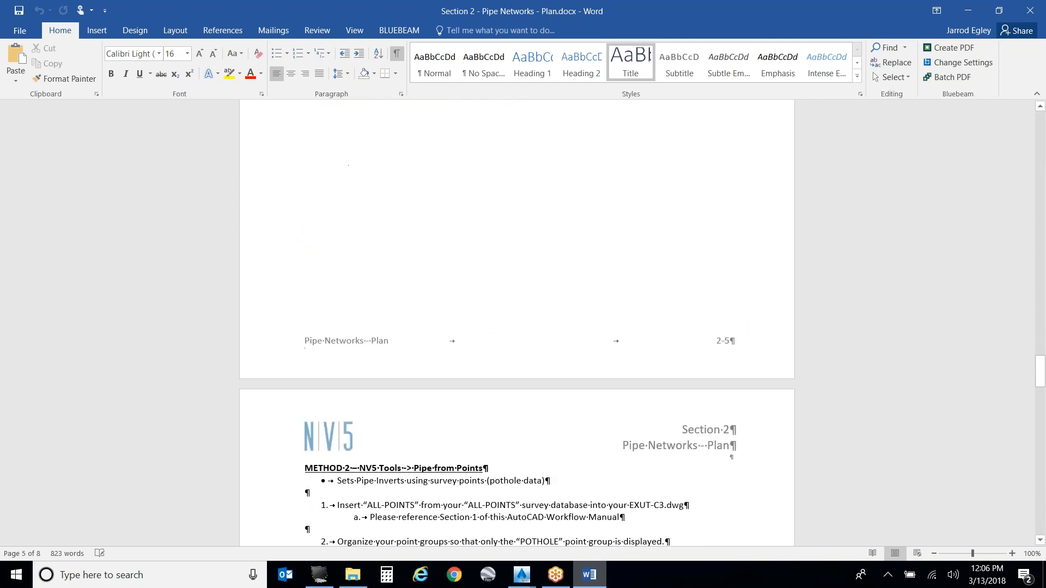
{"action": "scroll", "coordinate": [517, 327], "scroll_direction": "up", "scroll_amount": 4}
{"action": "scroll", "coordinate": [516, 327], "scroll_direction": "down", "scroll_amount": 8}
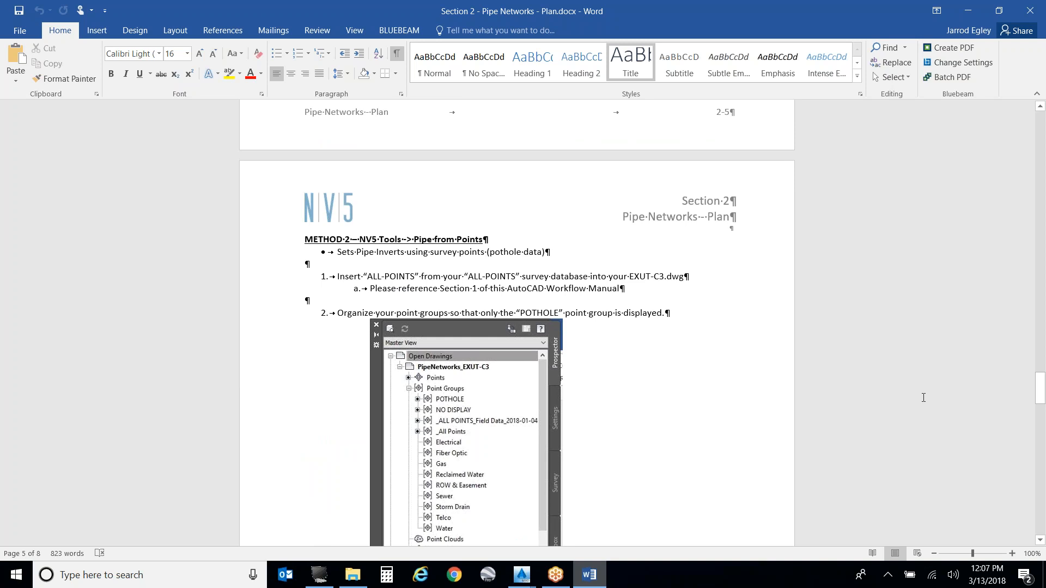
{"action": "scroll", "coordinate": [910, 343], "scroll_direction": "down", "scroll_amount": 20}
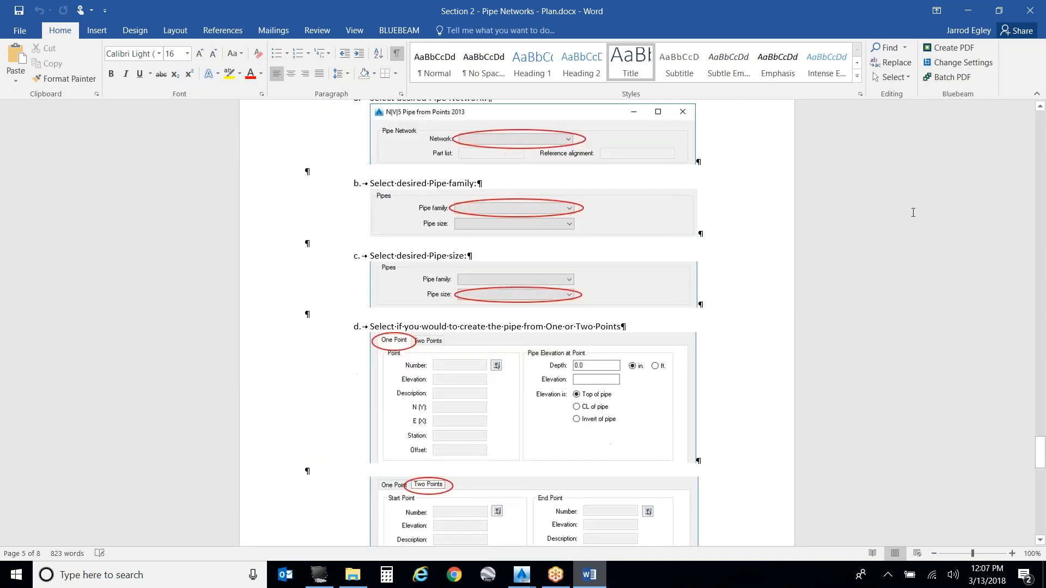
{"action": "left_click", "coordinate": [1031, 18]}
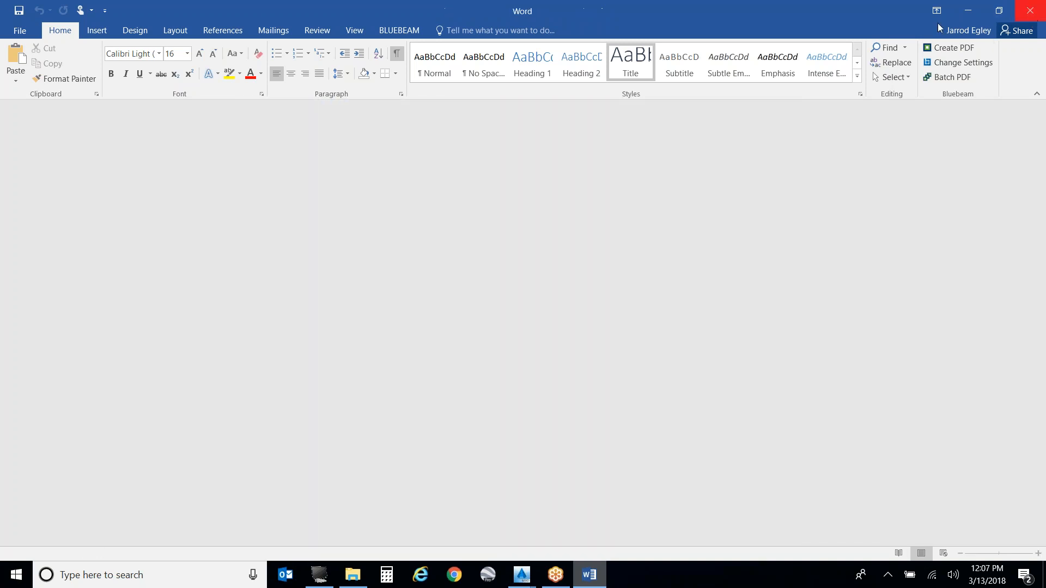